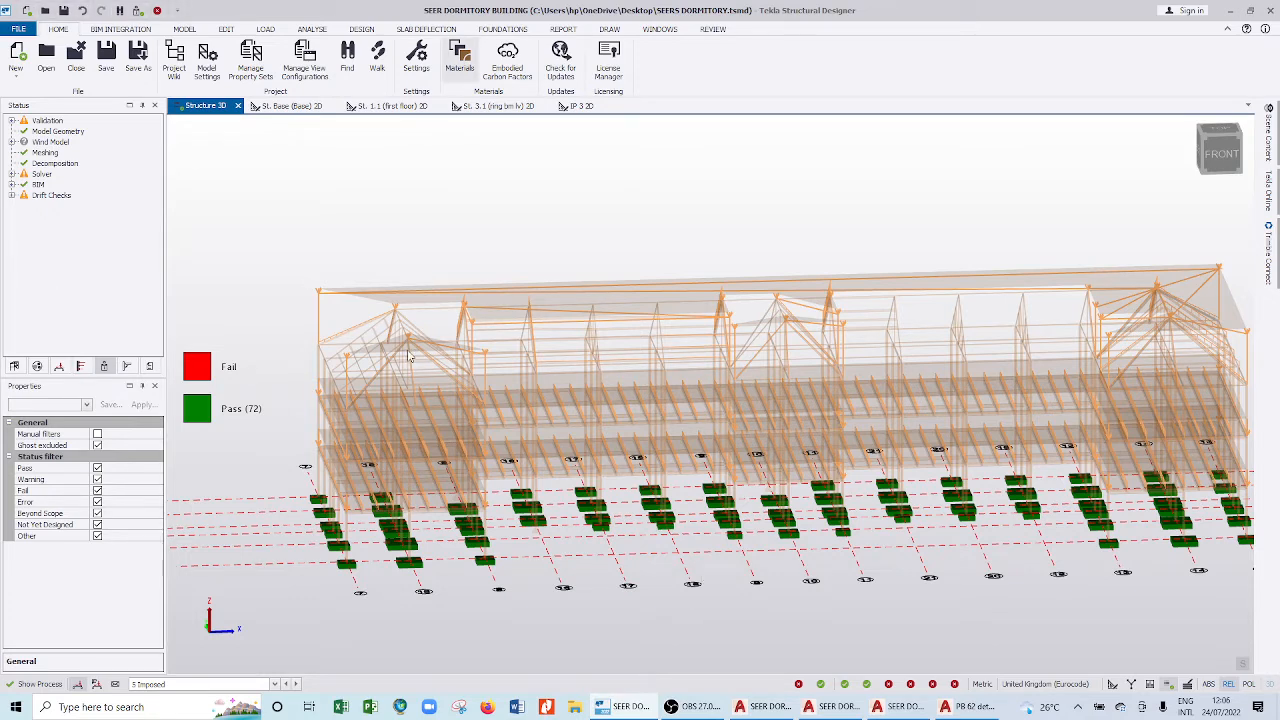
scroll(805, 344, "up", 3)
scroll(680, 373, "down", 2)
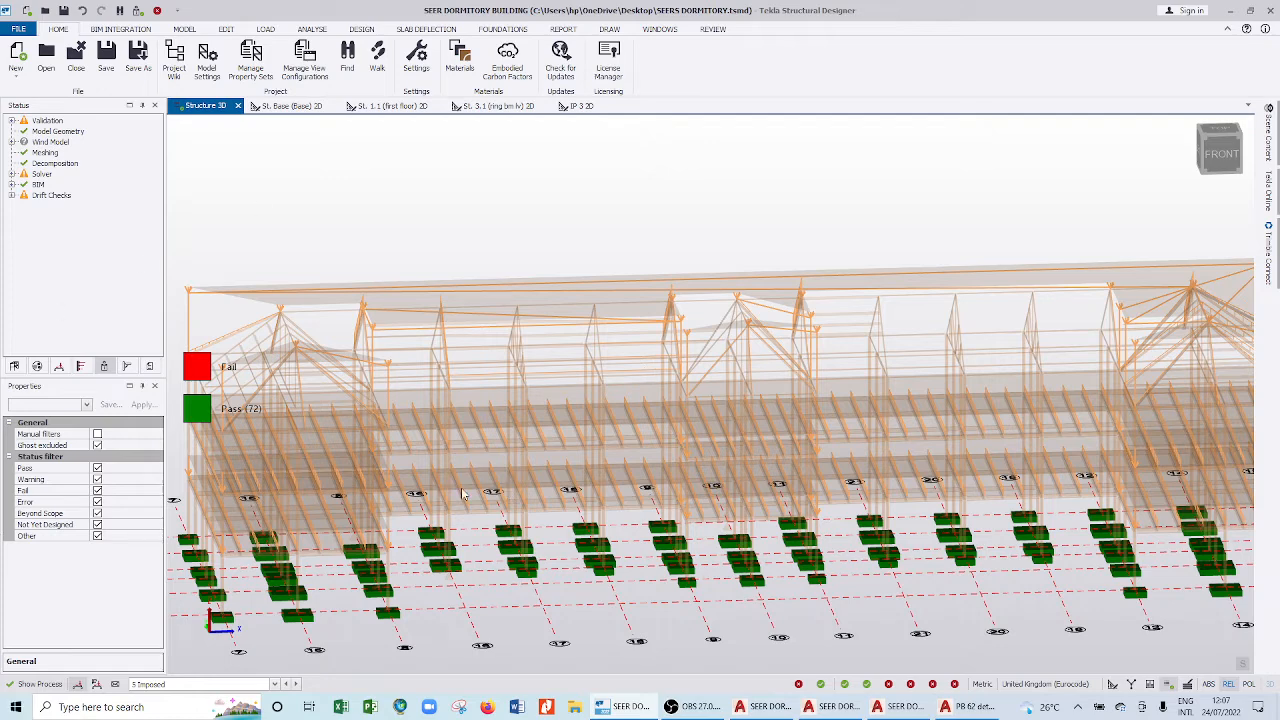
left_click(703, 708)
left_click(700, 707)
left_click(1248, 11)
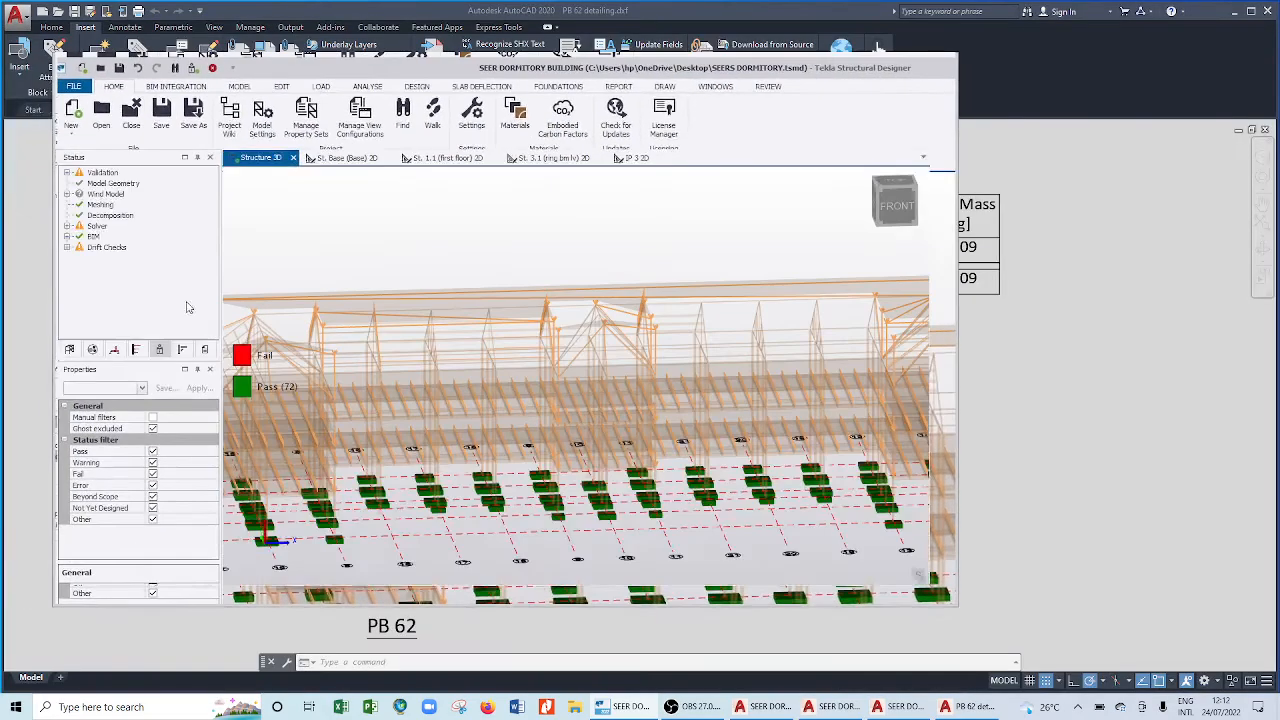
- Find This PC through Windows search and open the FOOTING PDF from the JUST > LECTURE 2 folder on USB Drive (E:)
left_click(95, 704)
type("T")
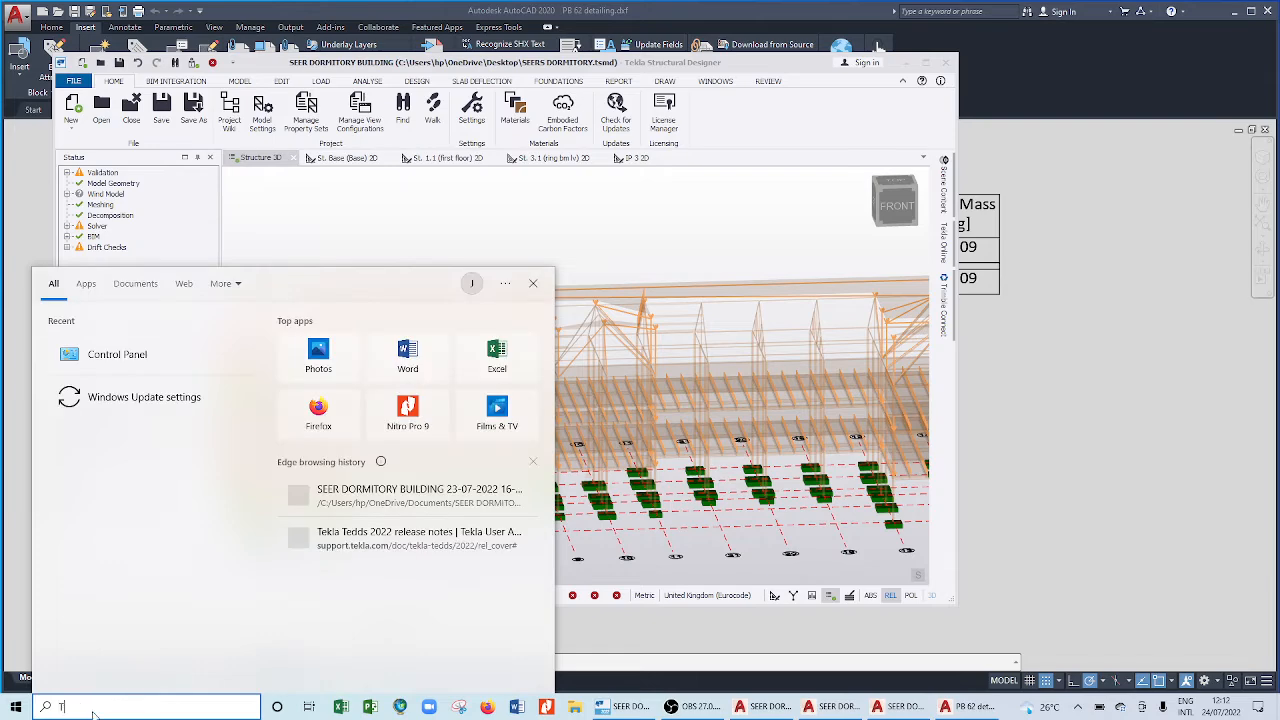
type("HIS PC")
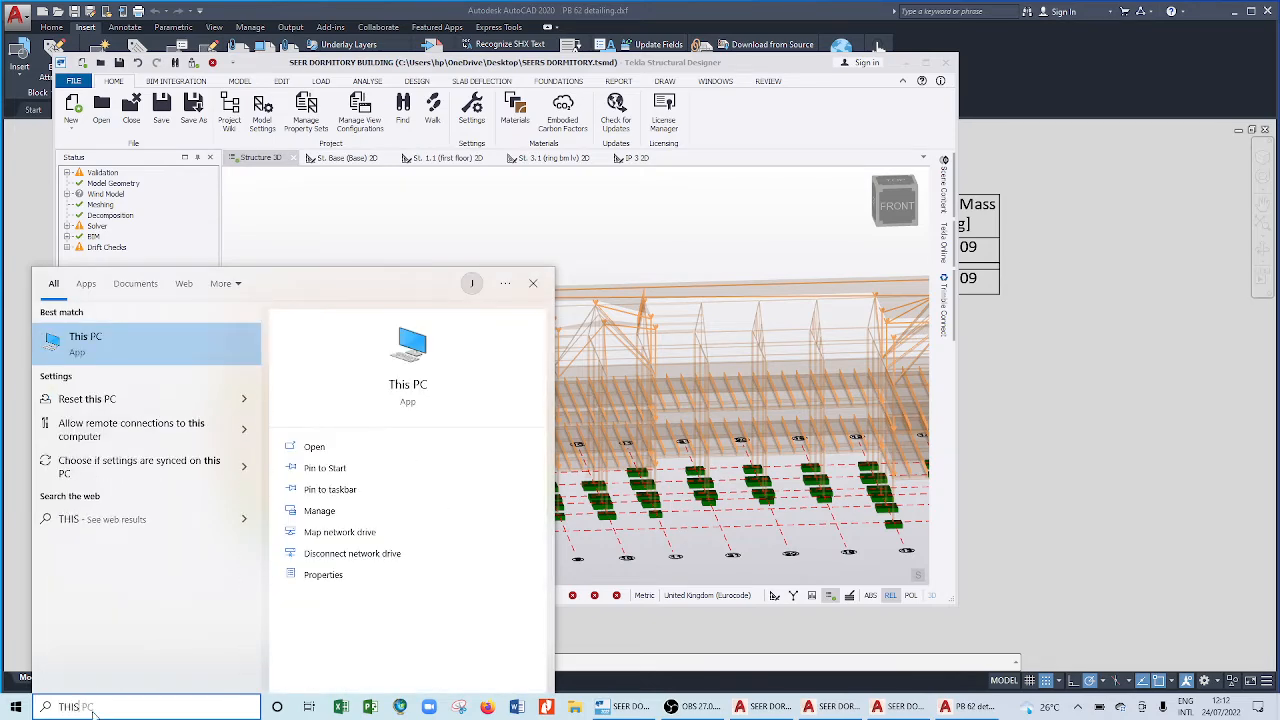
key("Return")
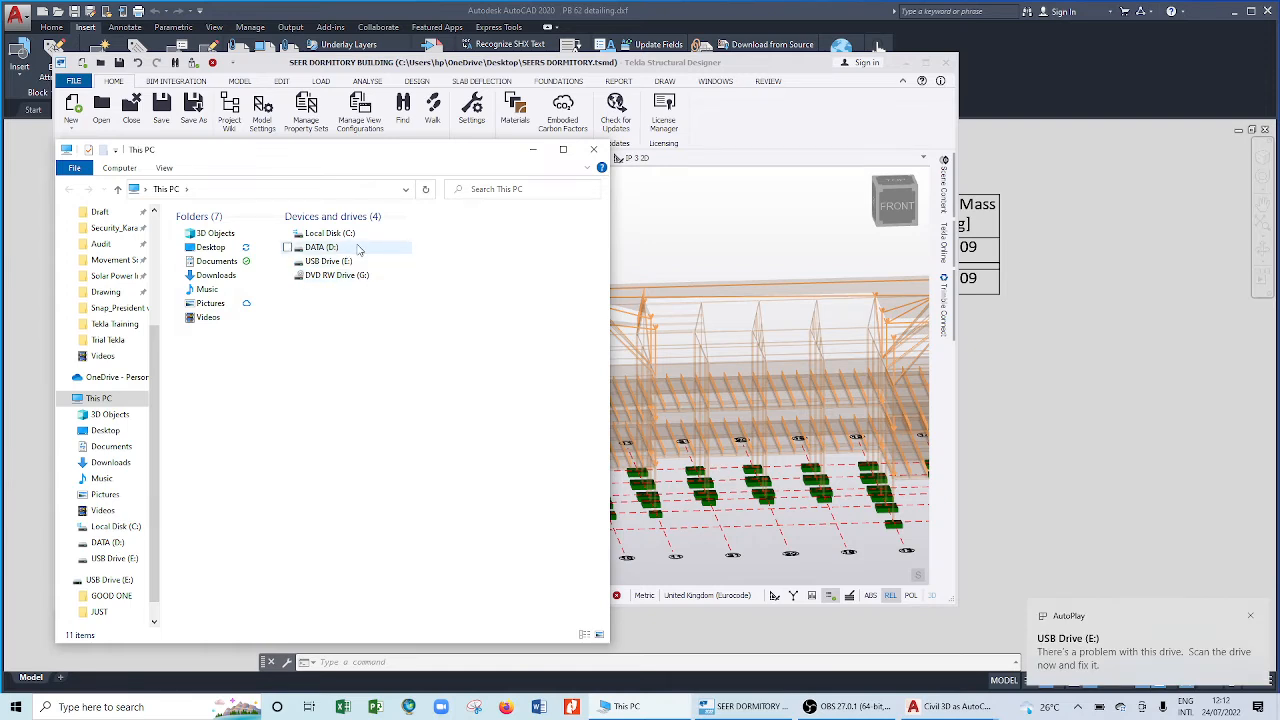
double_click(330, 262)
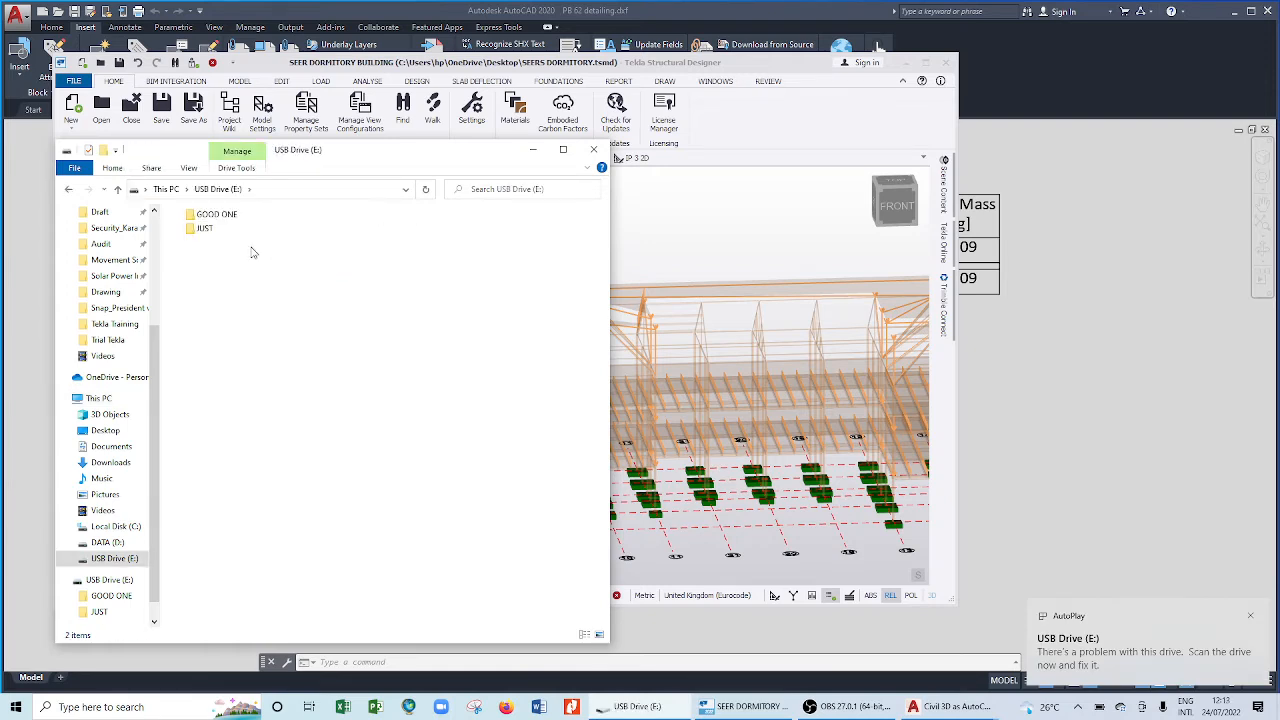
left_click(209, 229)
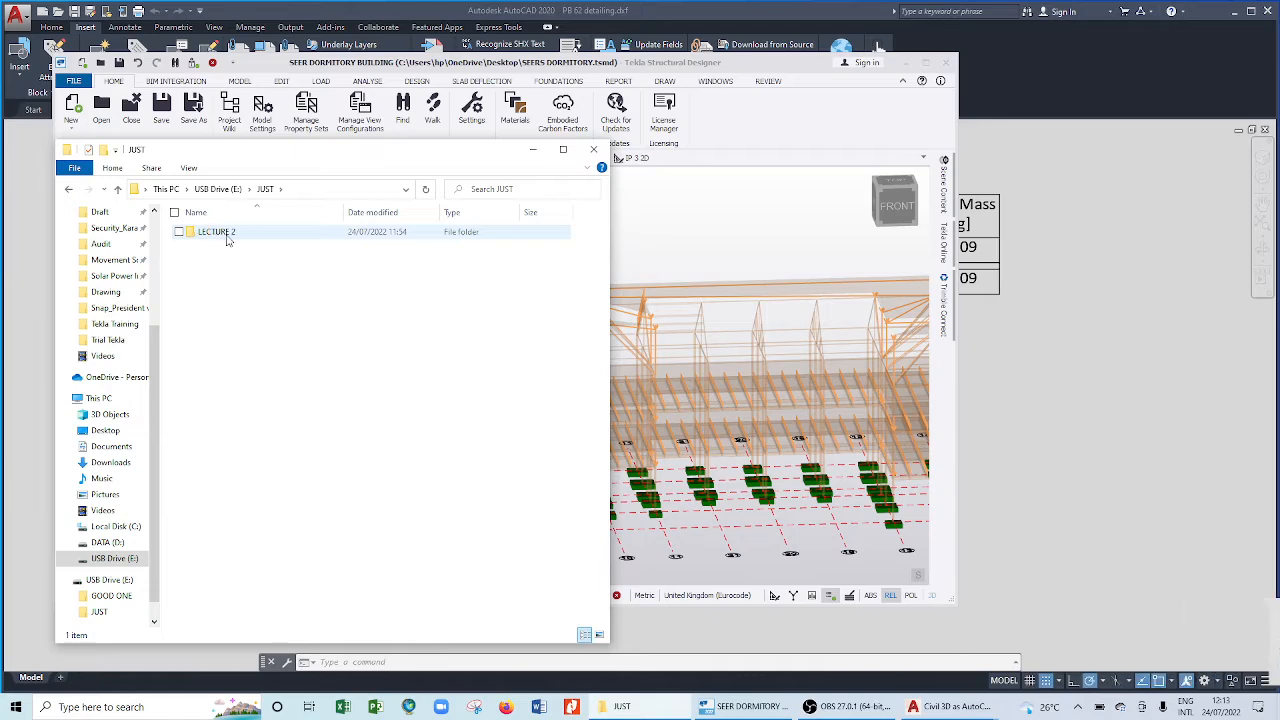
double_click(211, 232)
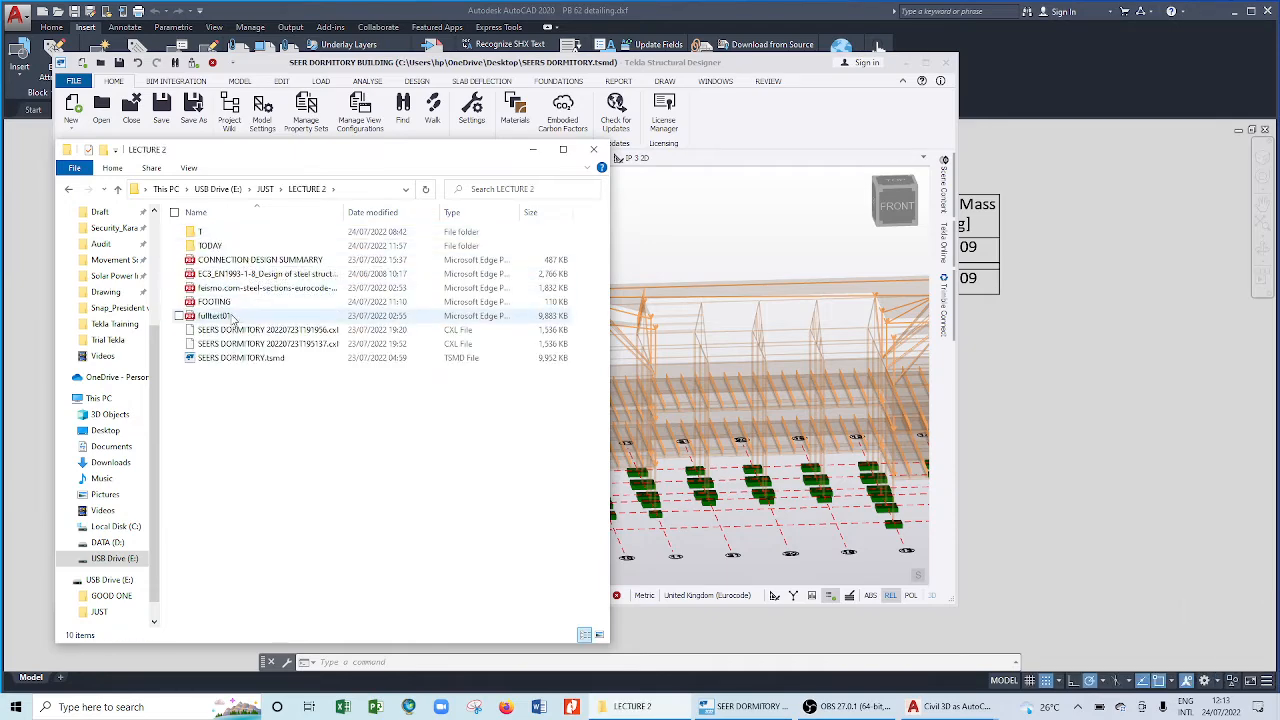
double_click(231, 303)
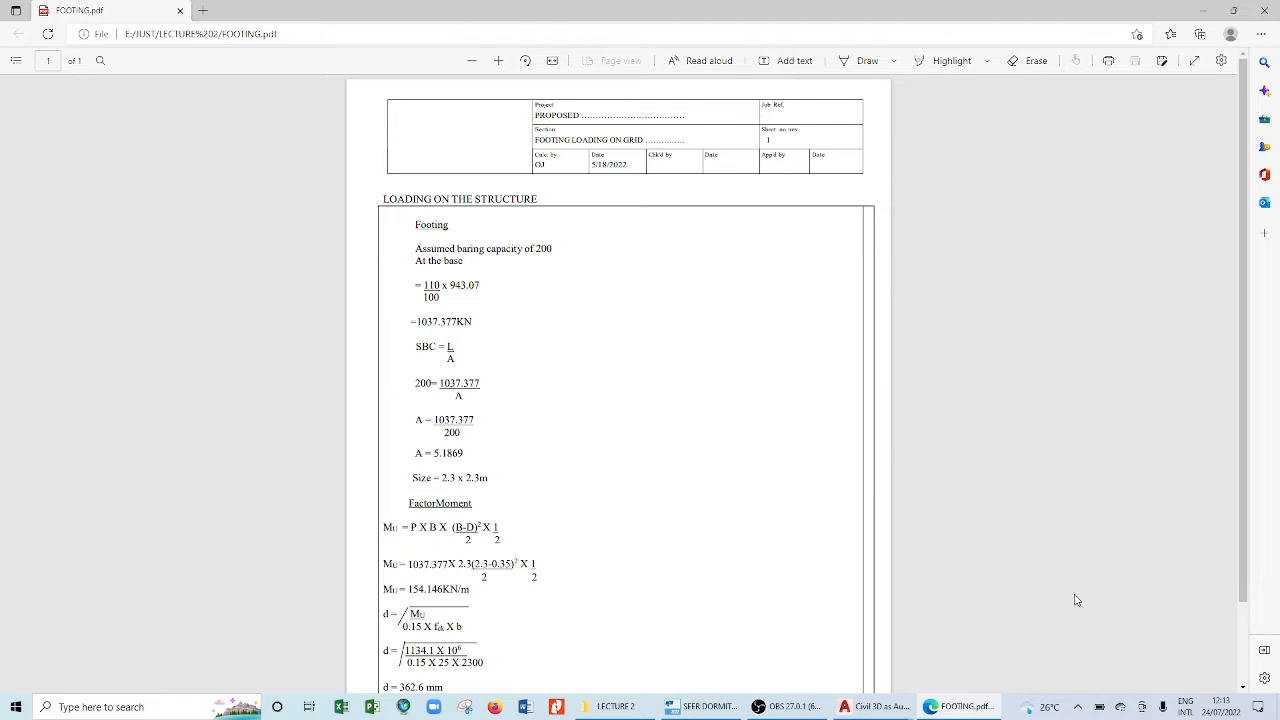
- Read through the enlarged footing calculation, from the assumed bearing capacity and base size to the factored moment and effective depth
left_click(471, 61)
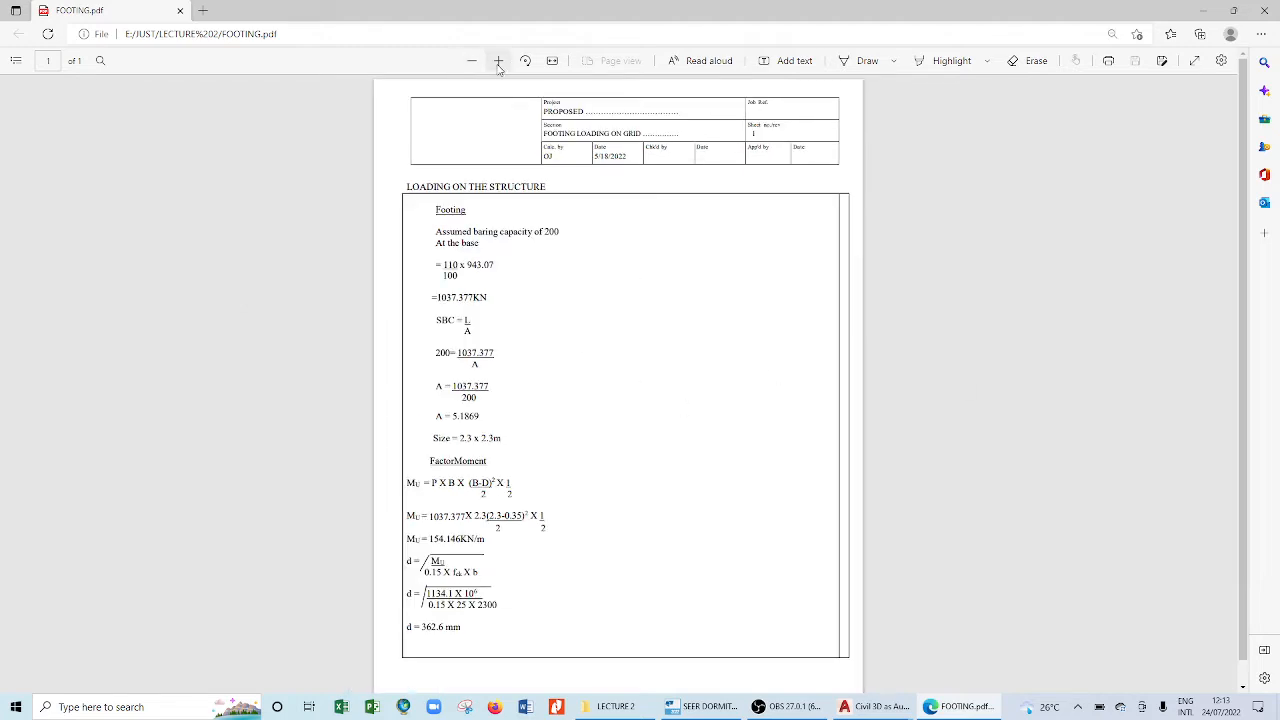
left_click(498, 64)
left_click(498, 64)
left_click(498, 64)
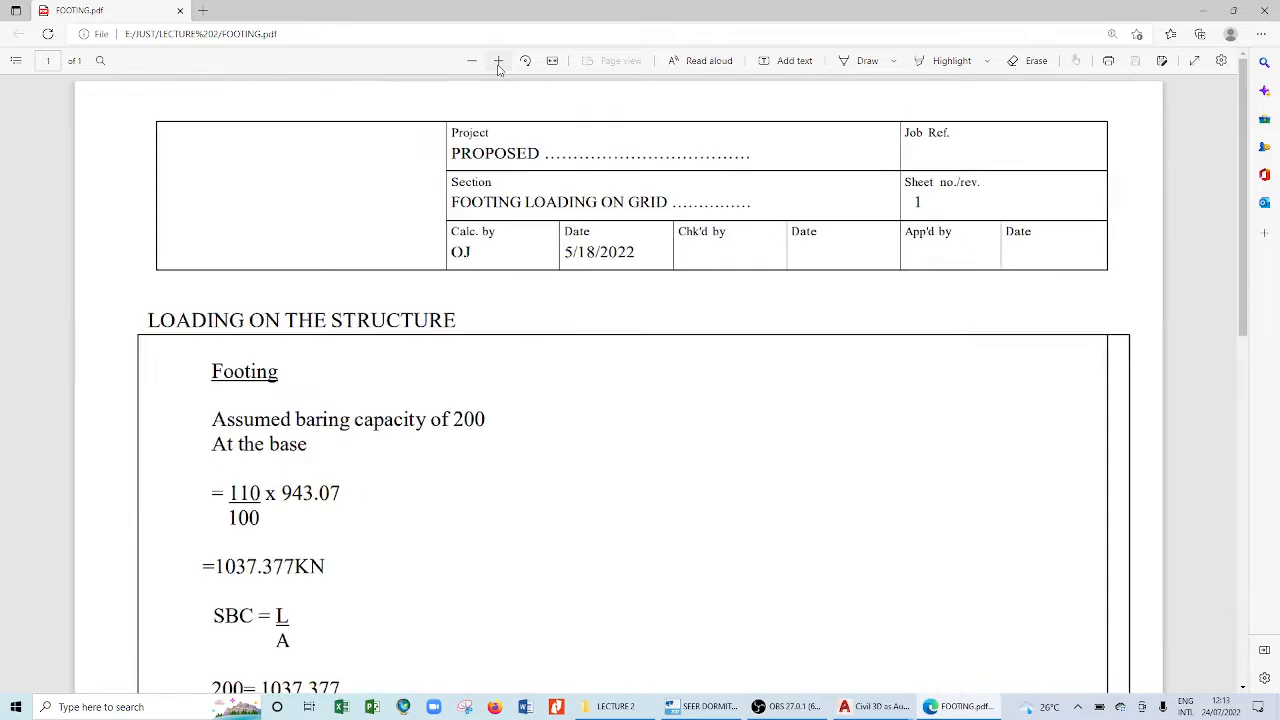
left_click(498, 64)
left_click(498, 62)
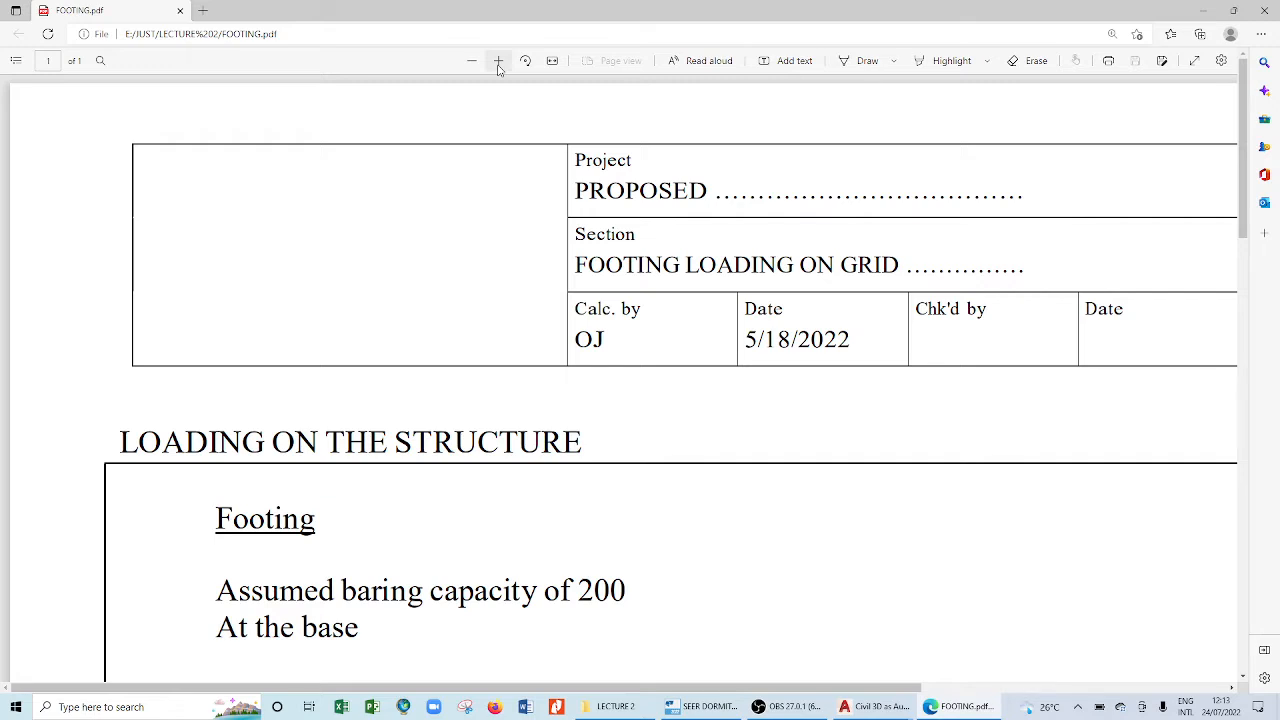
key("Down")
key("Down")
key("Down")
key("Down")
key("Down")
key("Down")
key("Down")
key("Down")
key("Down")
key("Down")
key("Down")
key("Down")
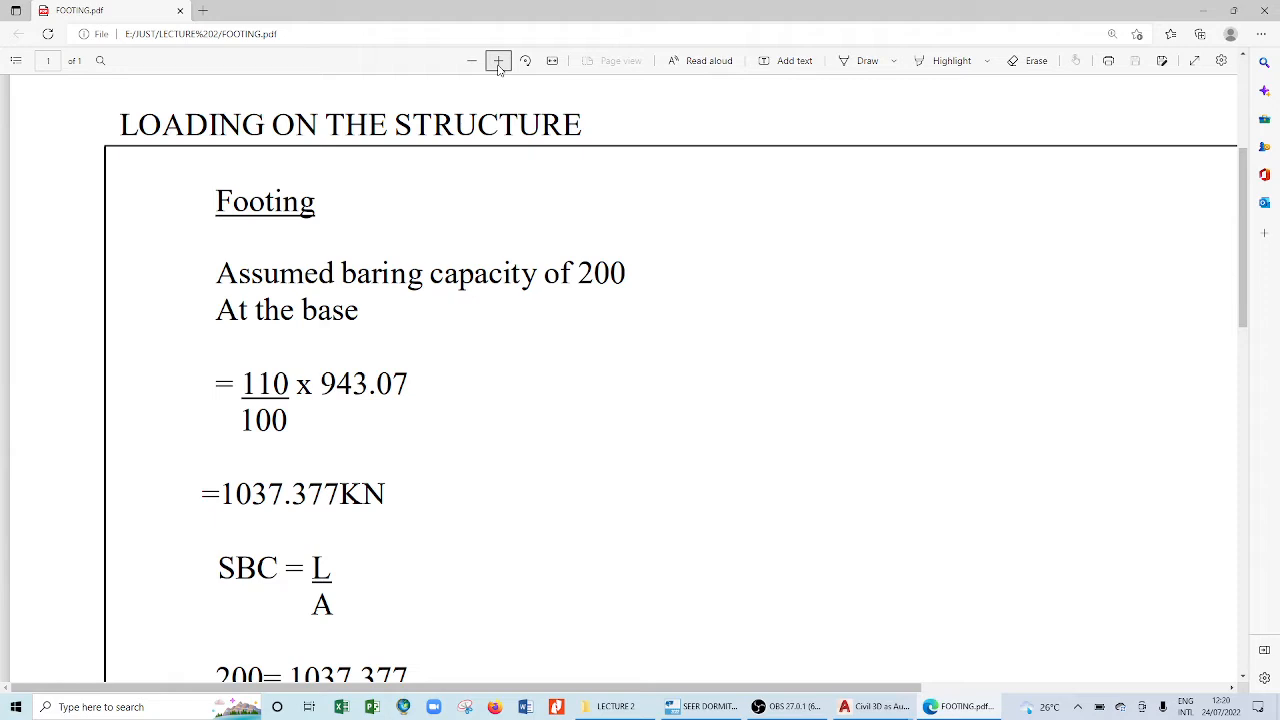
scroll(500, 70, "down", 6)
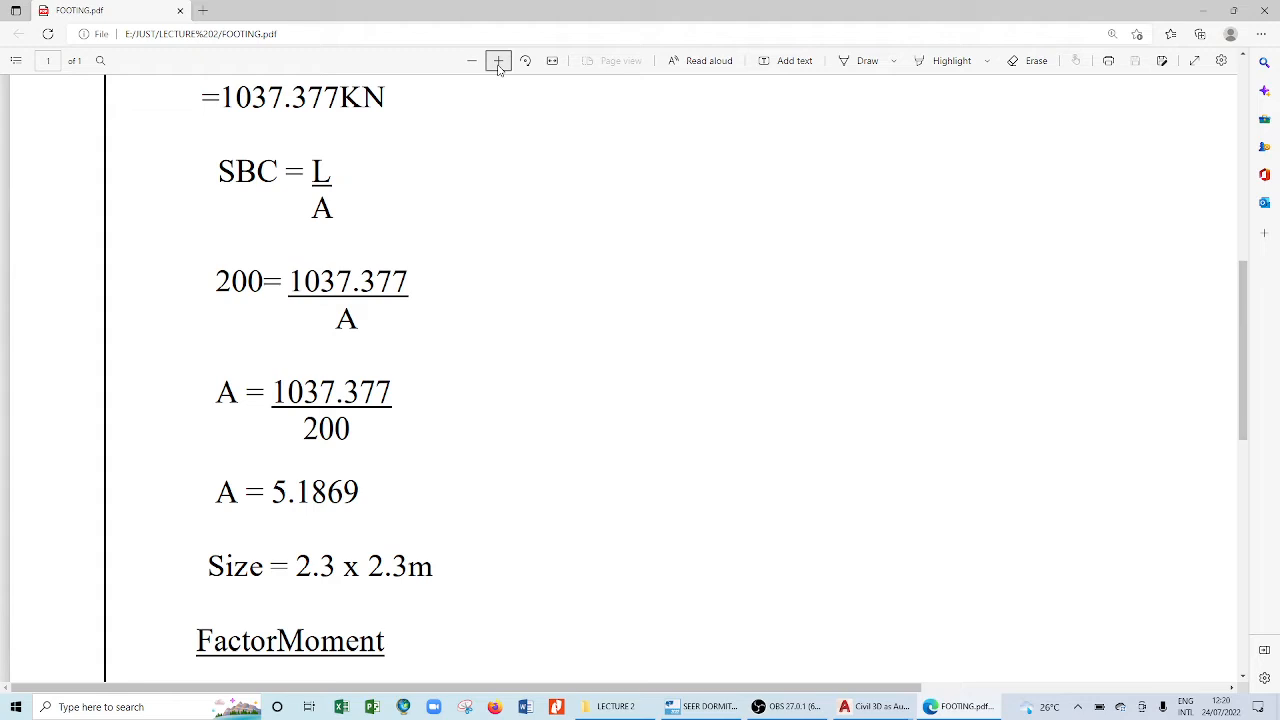
scroll(498, 70, "down", 5)
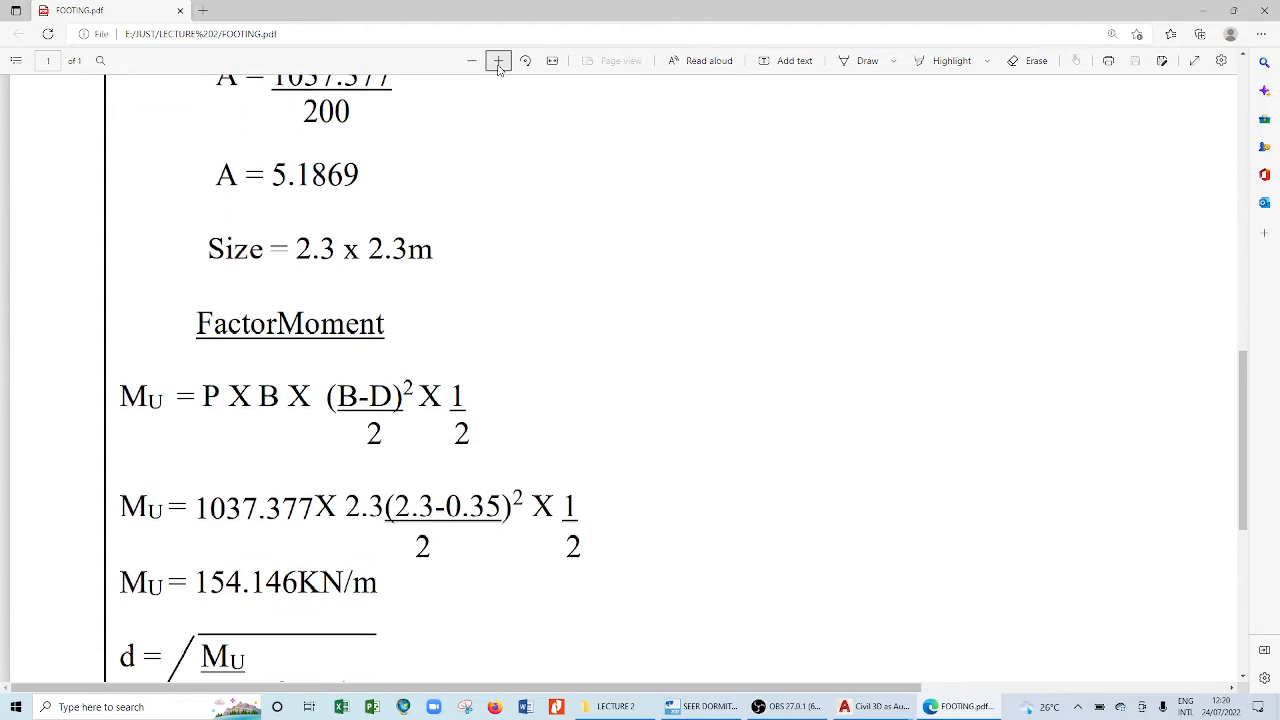
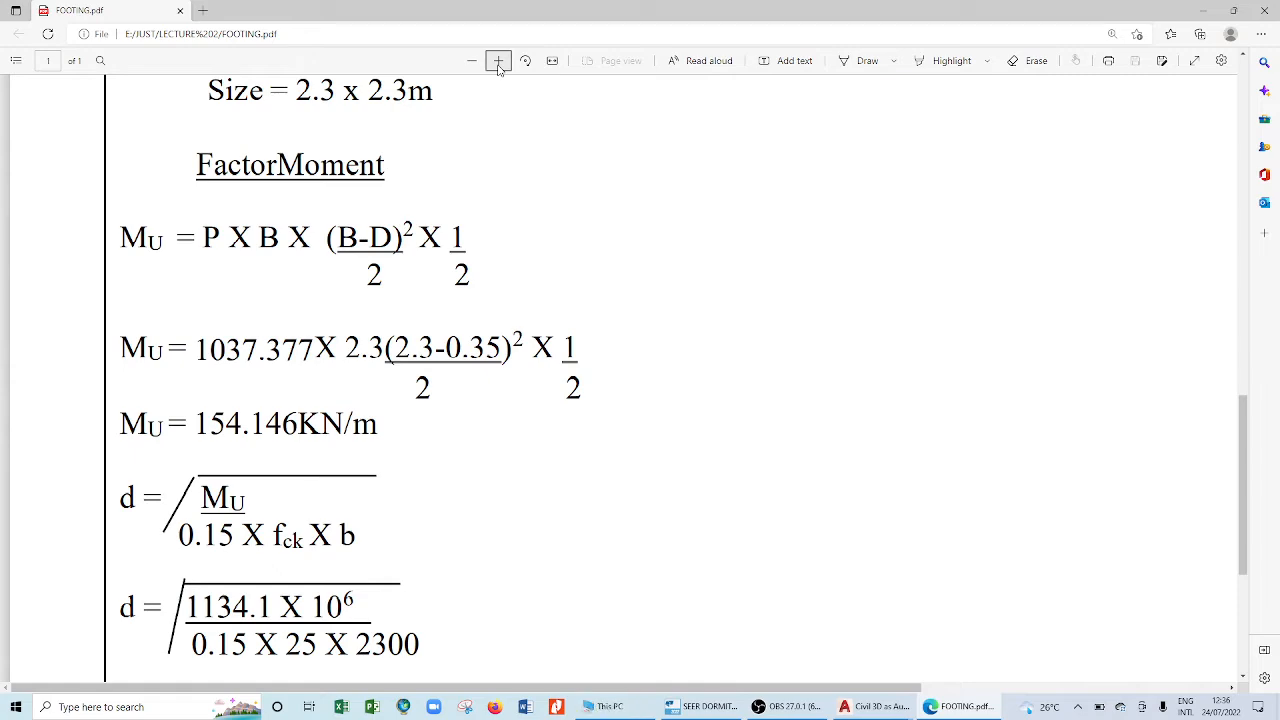
- Minimize the open windows to reach the desktop, launch Tekla Tedds in its standalone version and dismiss its start page
left_click(1203, 10)
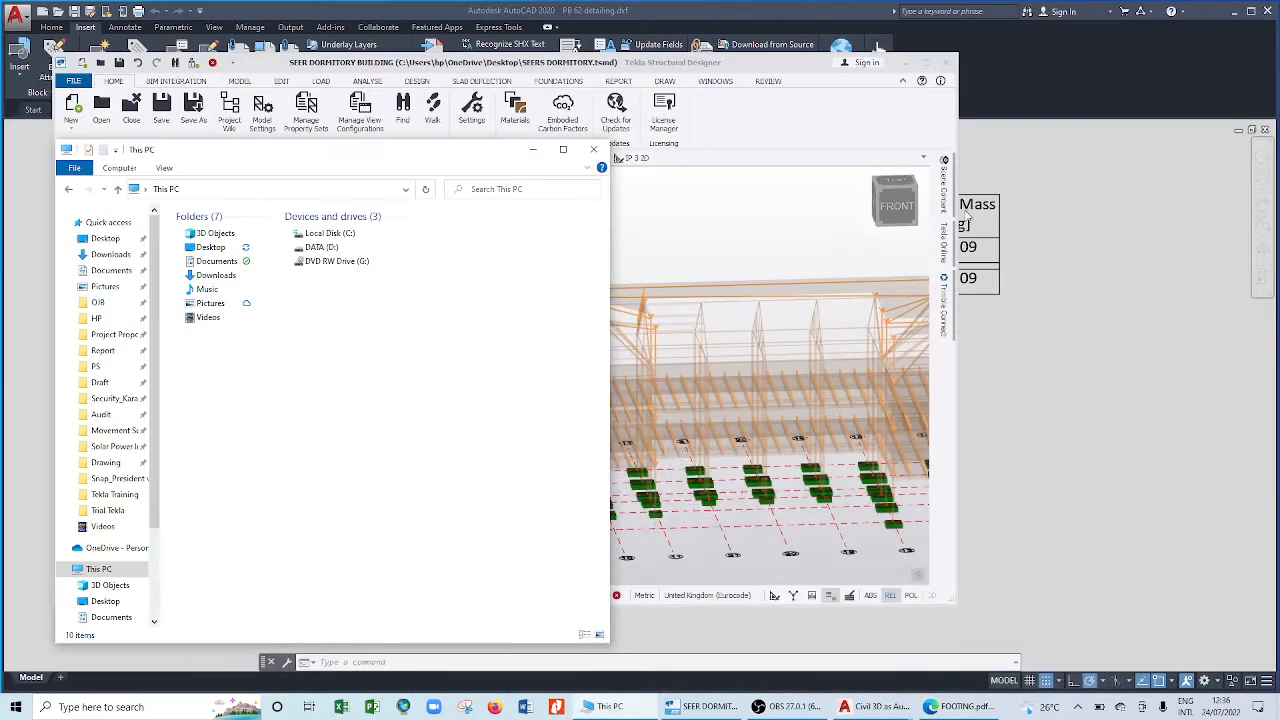
left_click(532, 149)
left_click(905, 62)
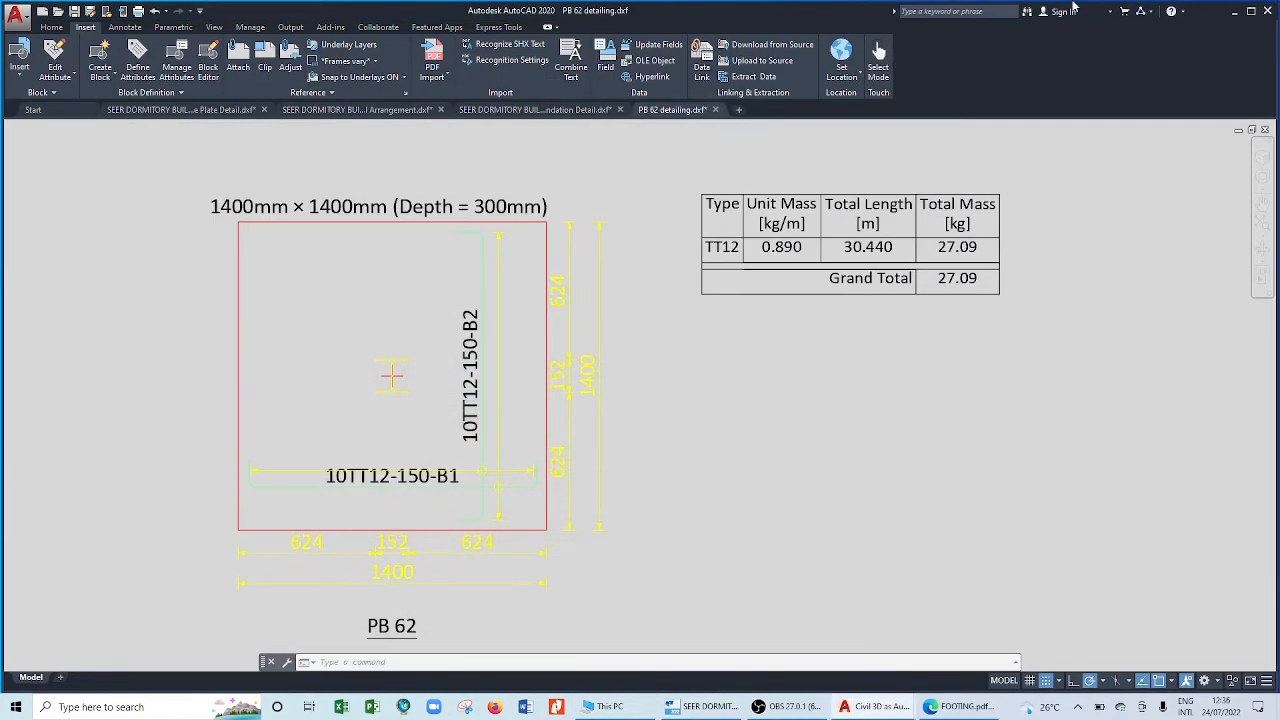
left_click(1236, 12)
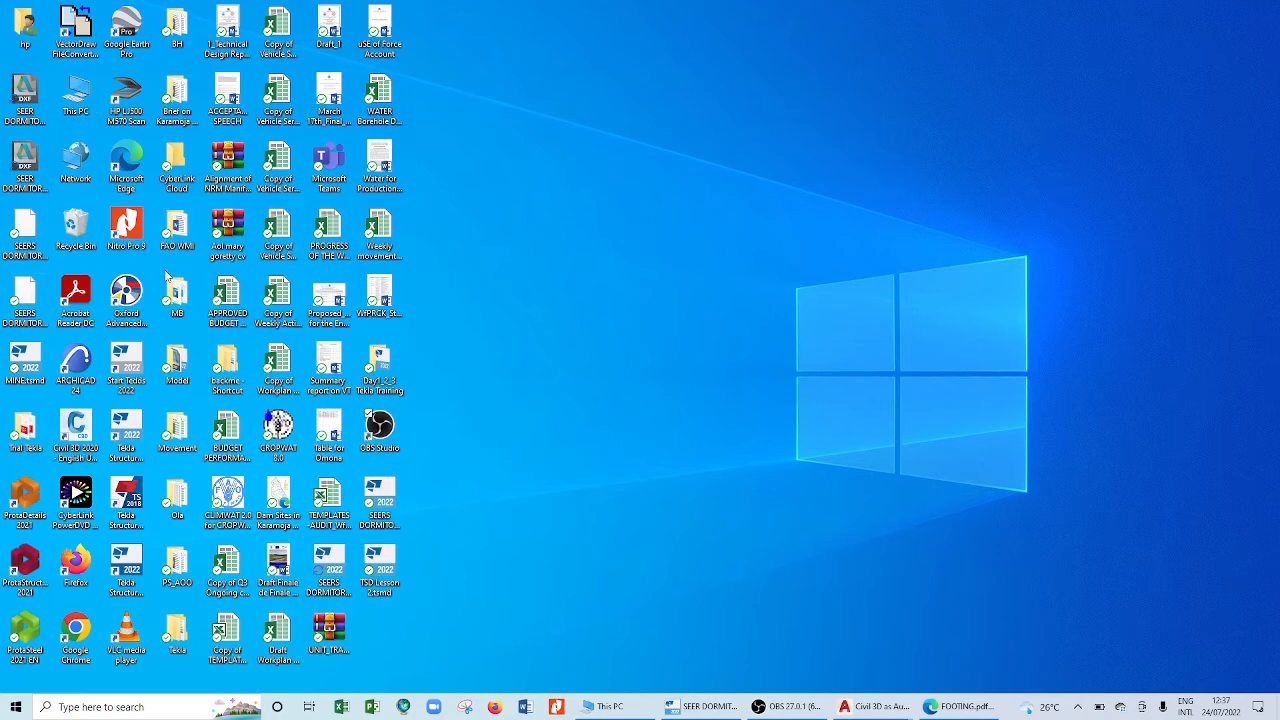
double_click(127, 375)
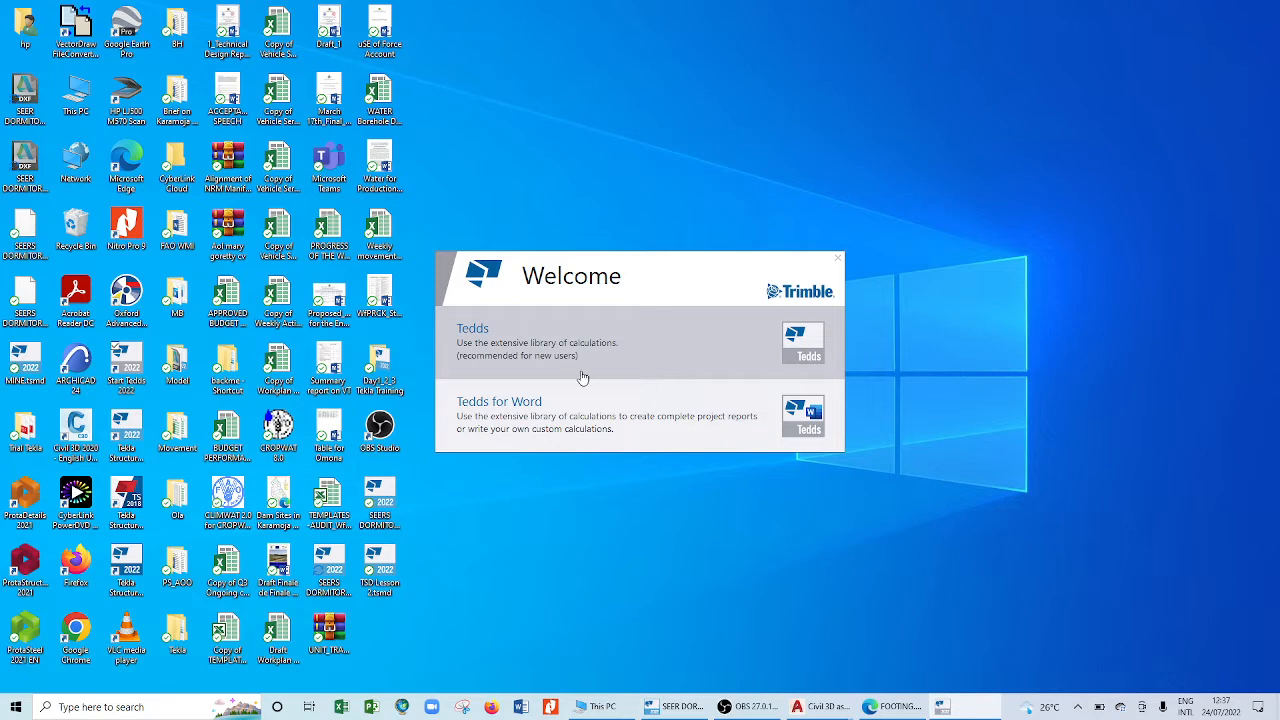
left_click(685, 346)
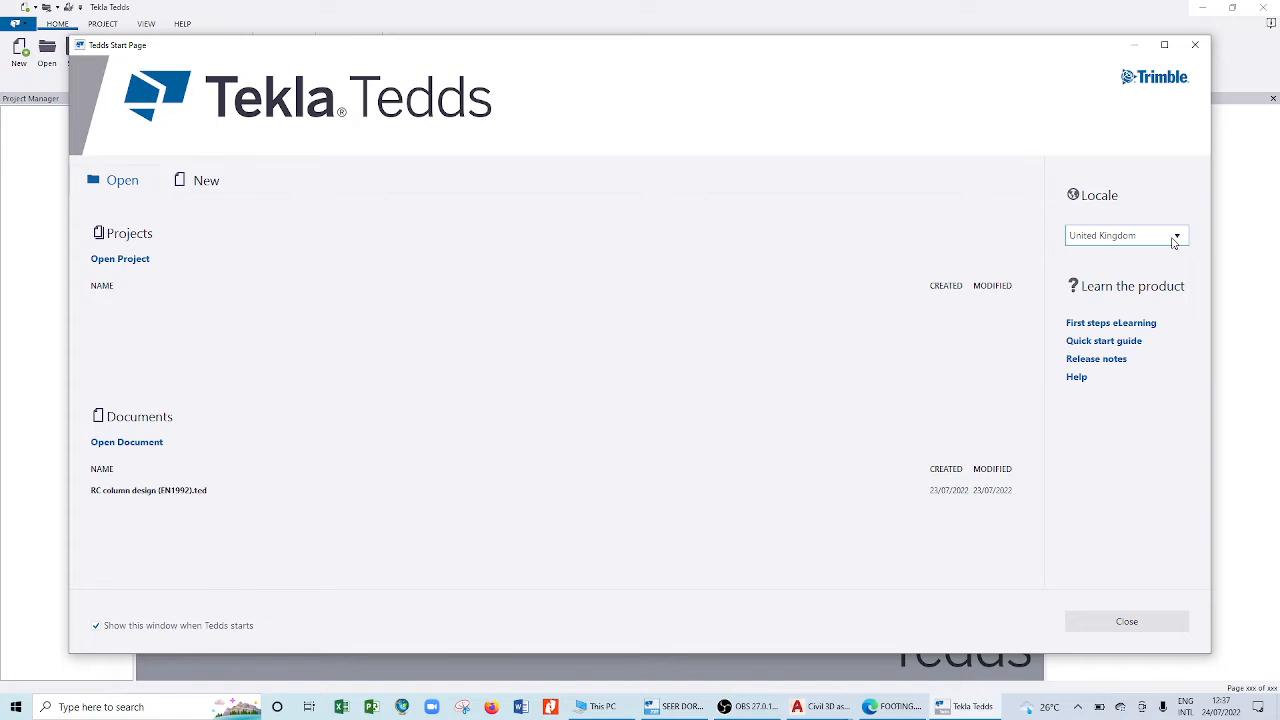
left_click(1198, 46)
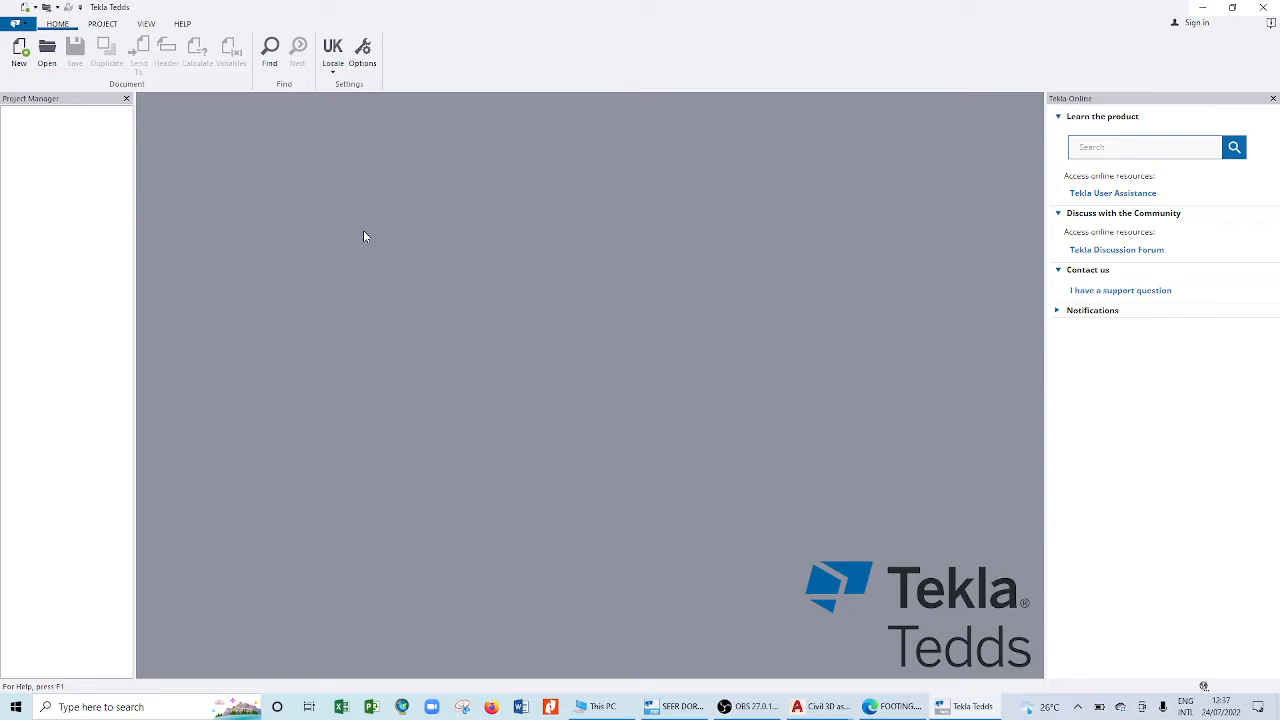
- Start a new calculation from the Pad foundation example under Foundations, Foundation analysis & design (EN1992/EN1997)
left_click(20, 55)
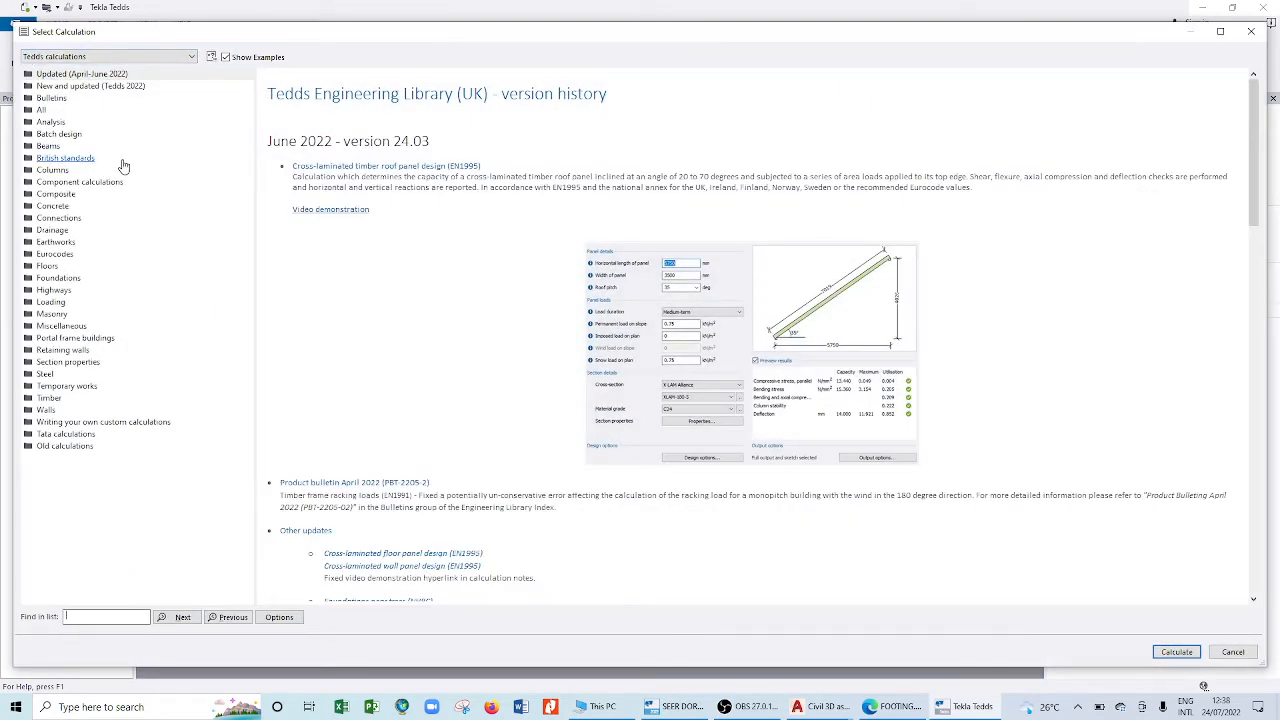
left_click(60, 278)
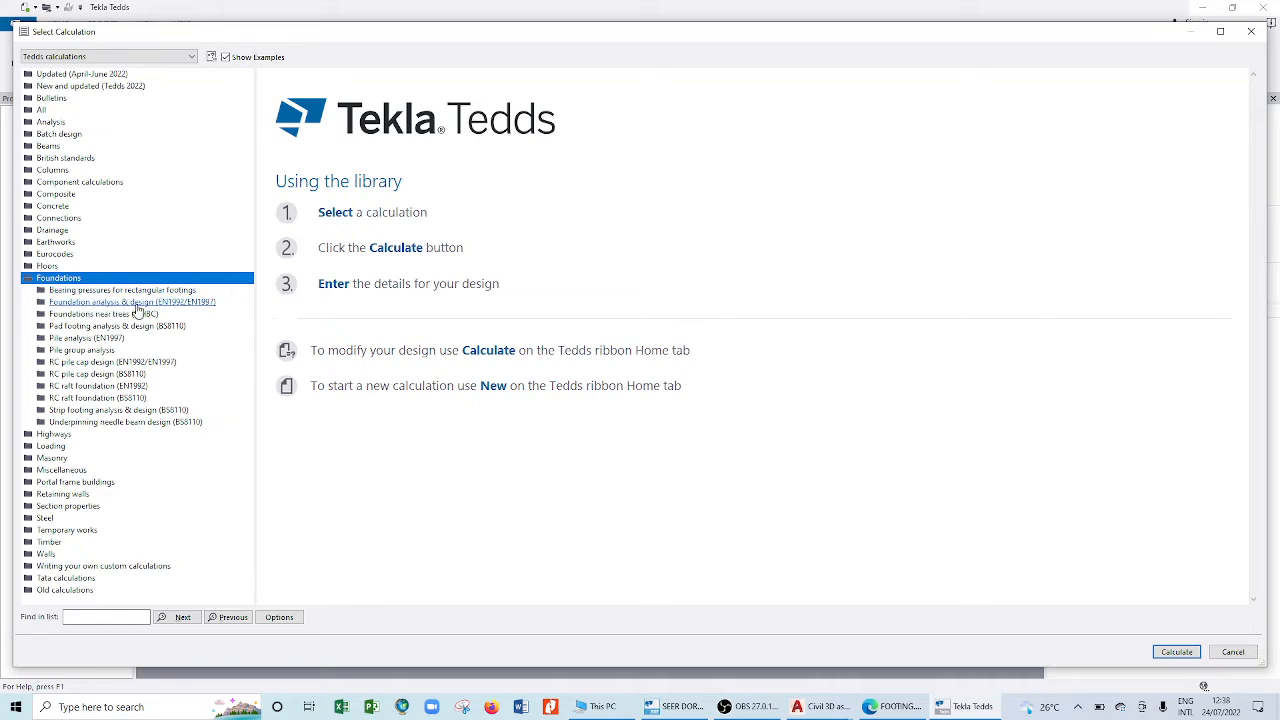
left_click(136, 303)
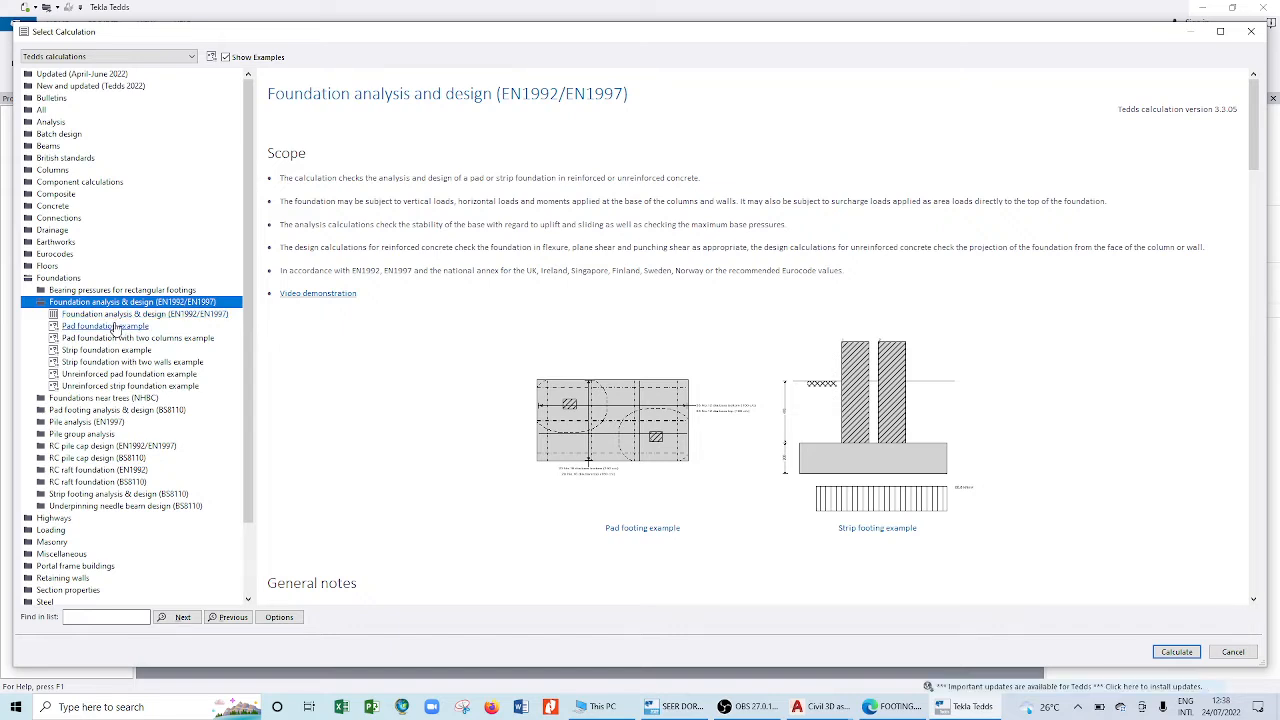
left_click(128, 316)
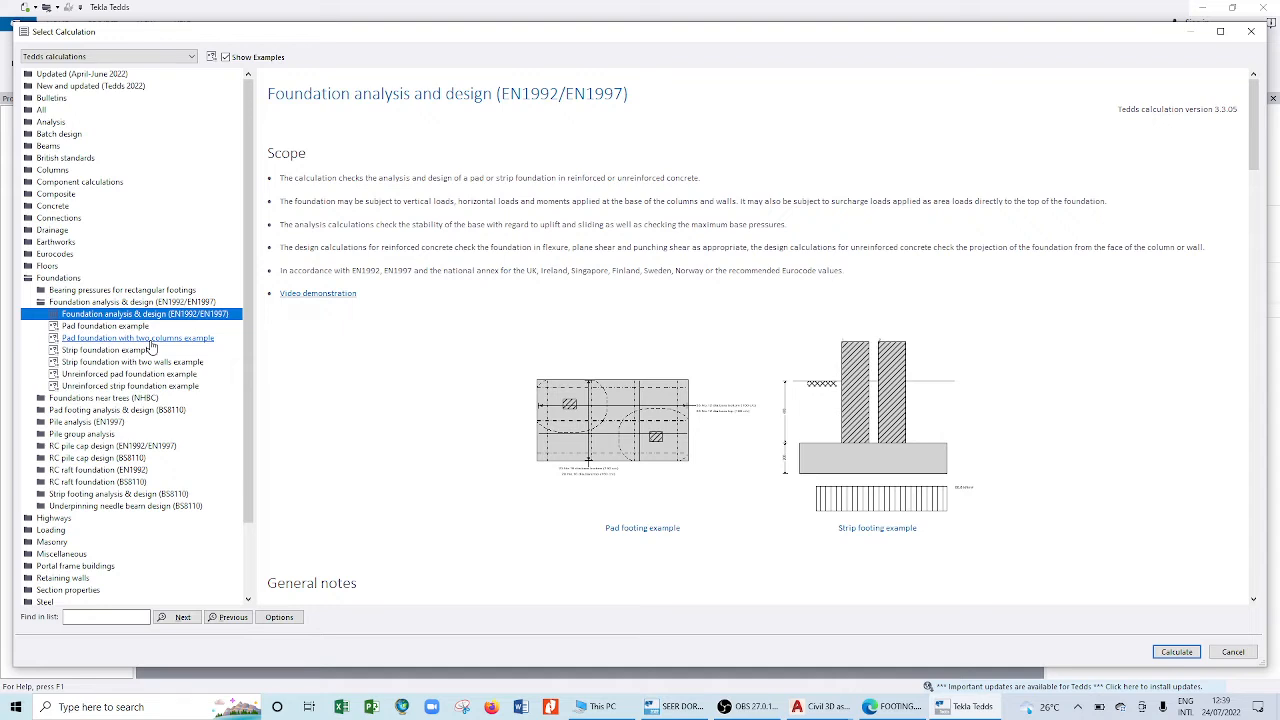
left_click(105, 327)
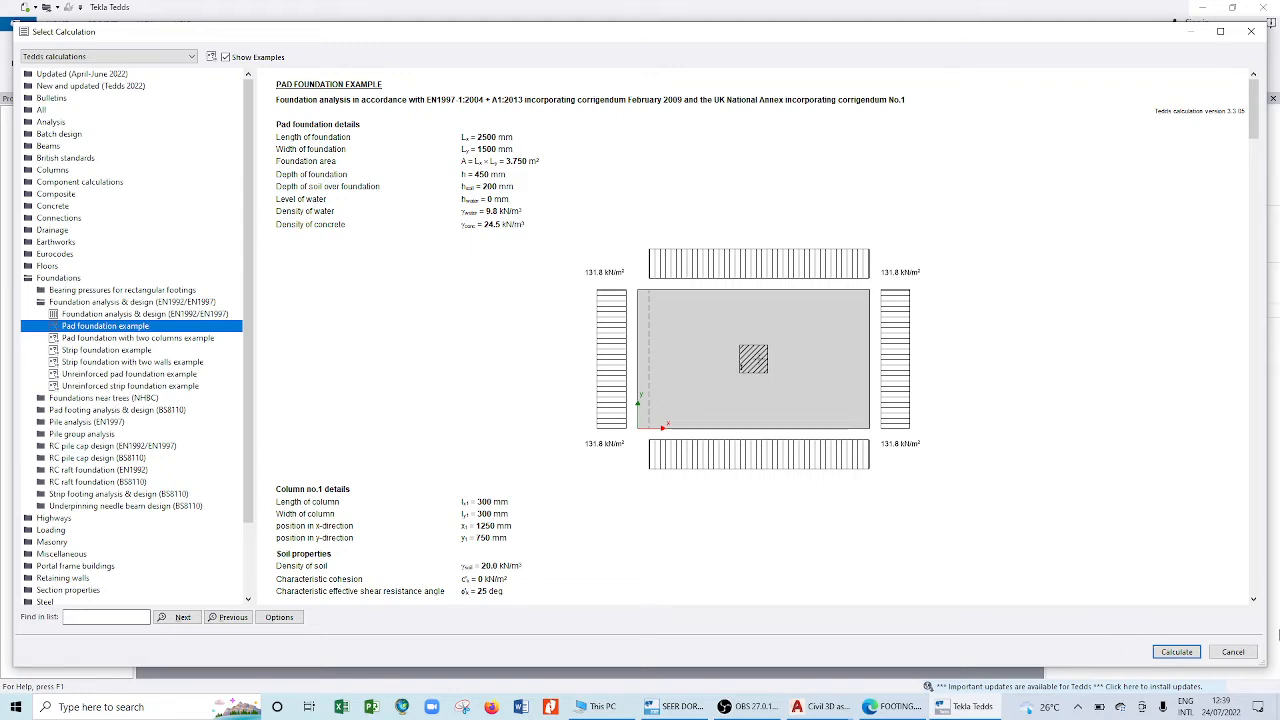
left_click(1178, 652)
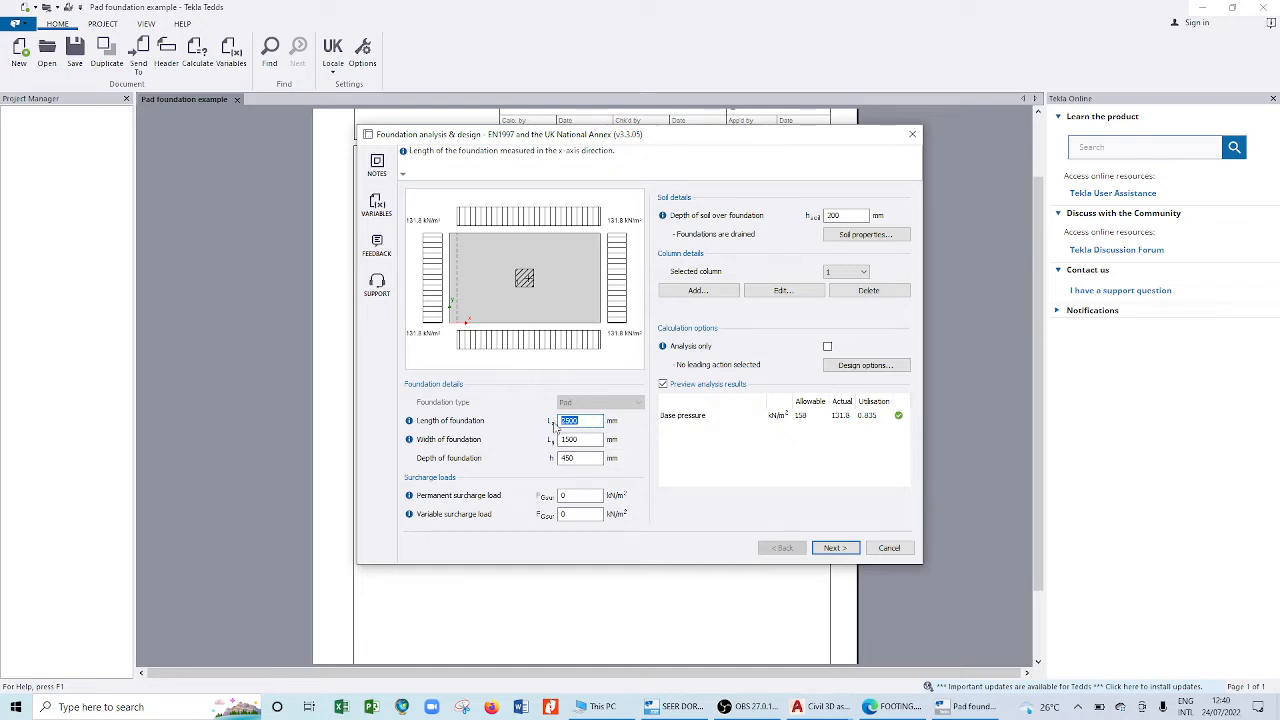
- Set both the length and the width of the pad foundation to 1200 mm
type("122")
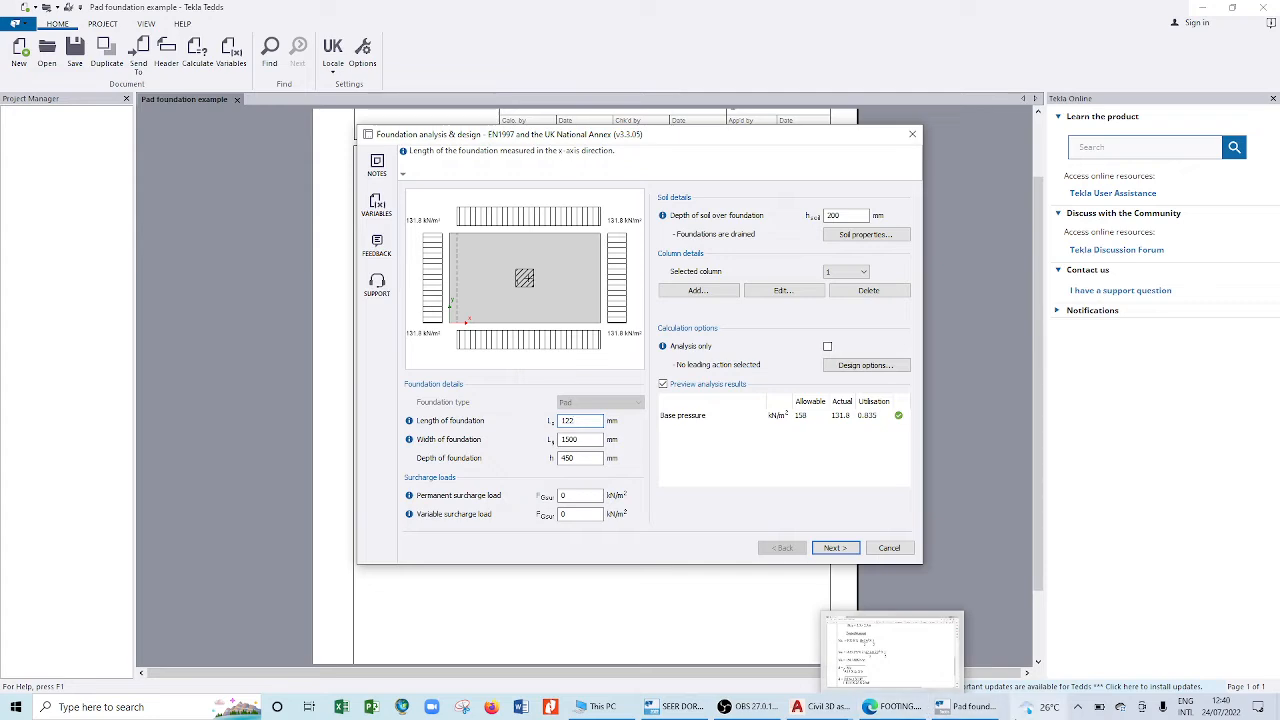
key("BackSpace")
mouse_move(1020, 706)
type("0")
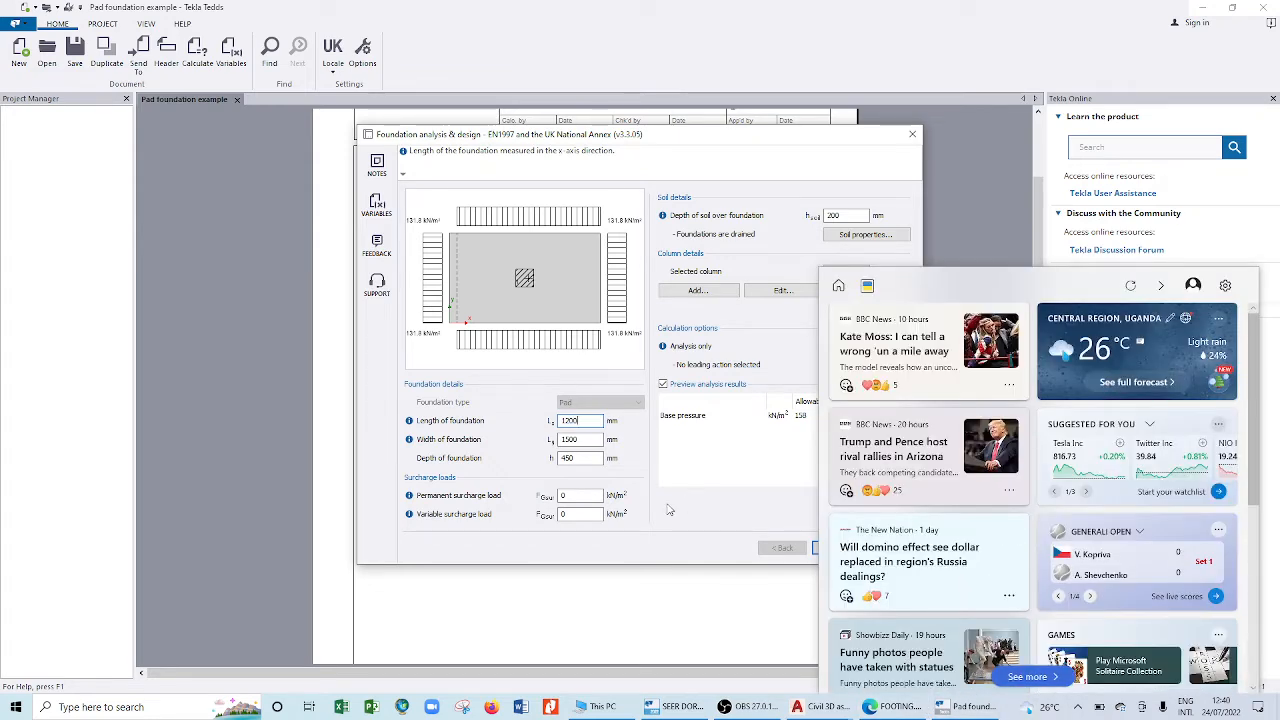
left_click(669, 510)
left_click(583, 439)
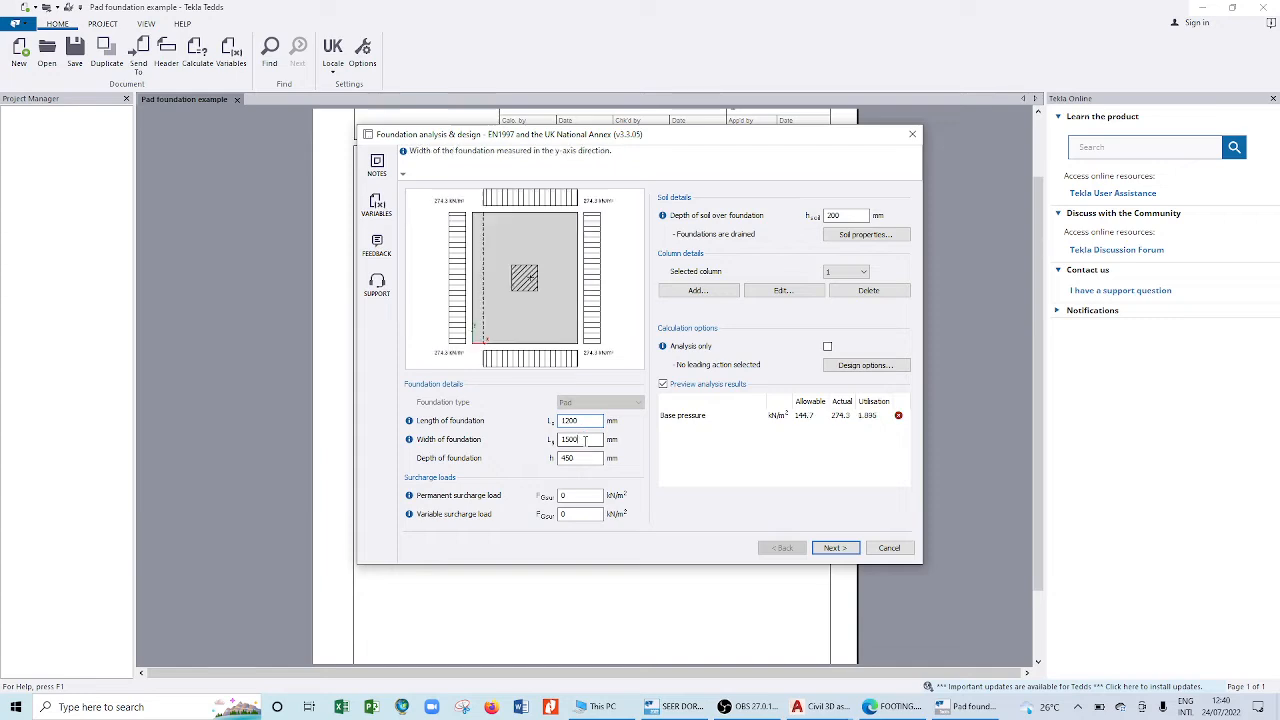
double_click(584, 440)
type("1200")
- Set the depth of the foundation to 123 mm and the depth of soil over it to 1500 mm
left_click(578, 458)
double_click(580, 458)
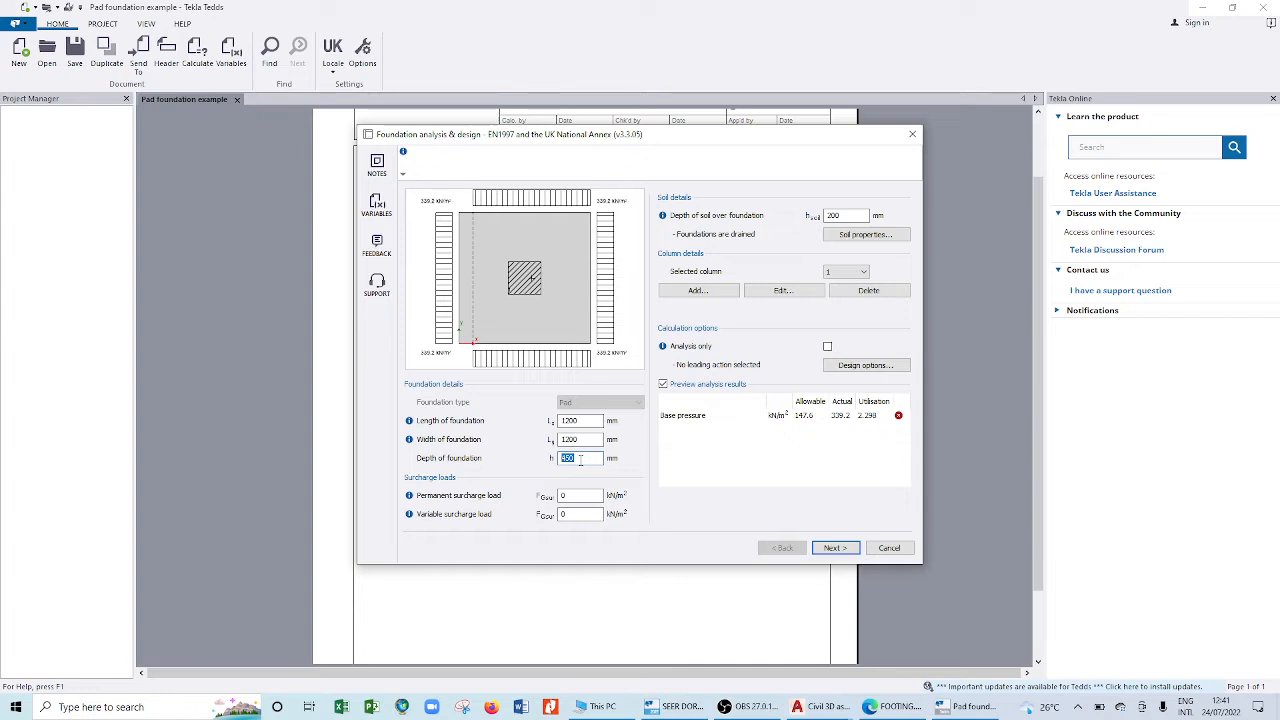
type("123")
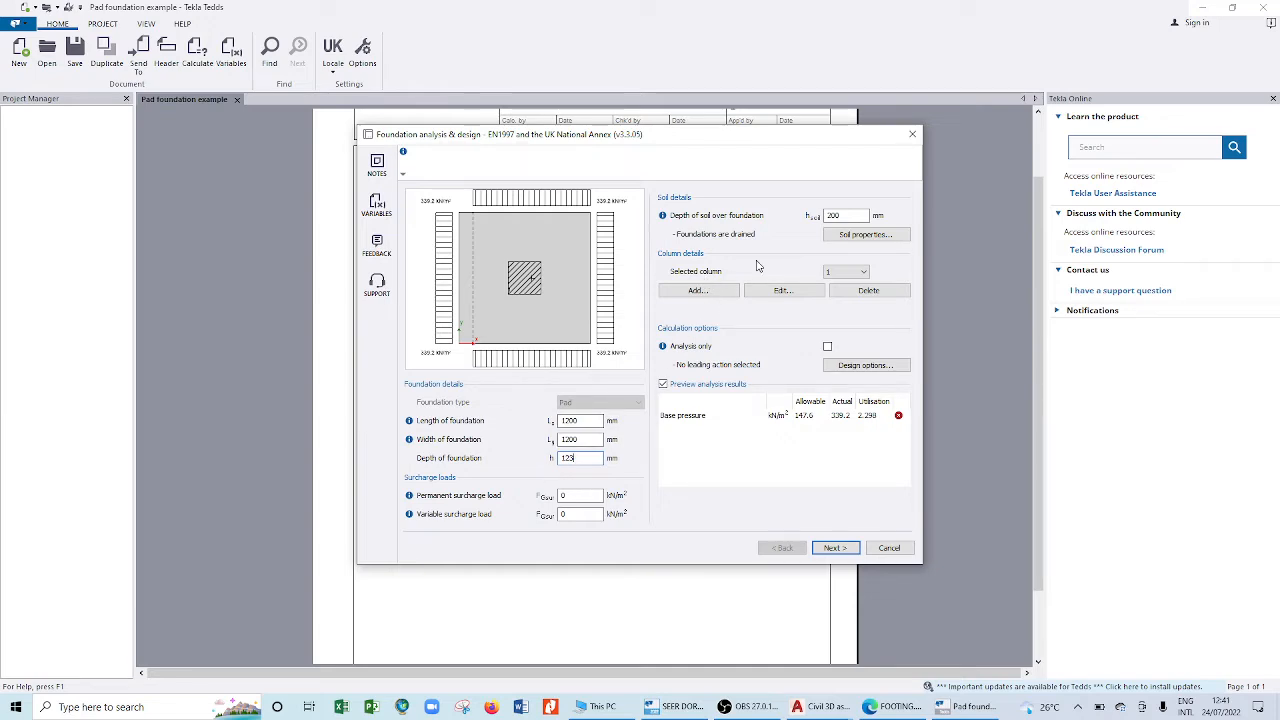
left_click(848, 215)
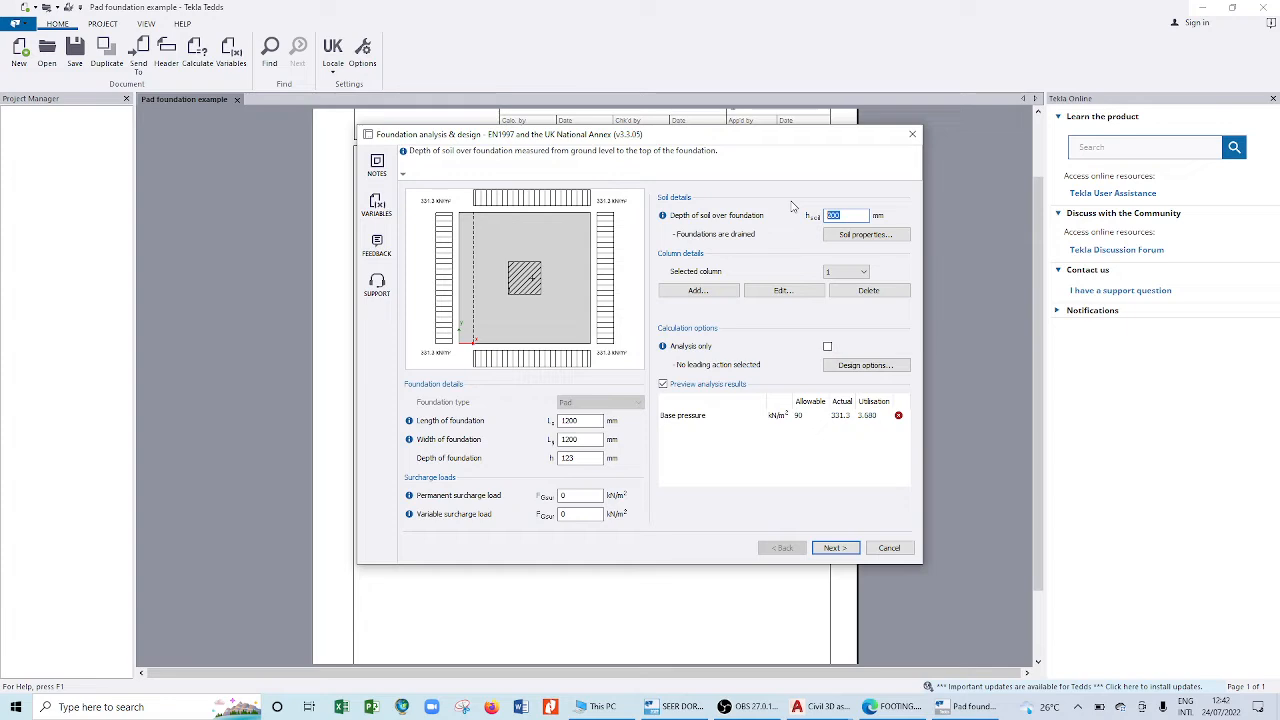
type("1500")
left_click(697, 291)
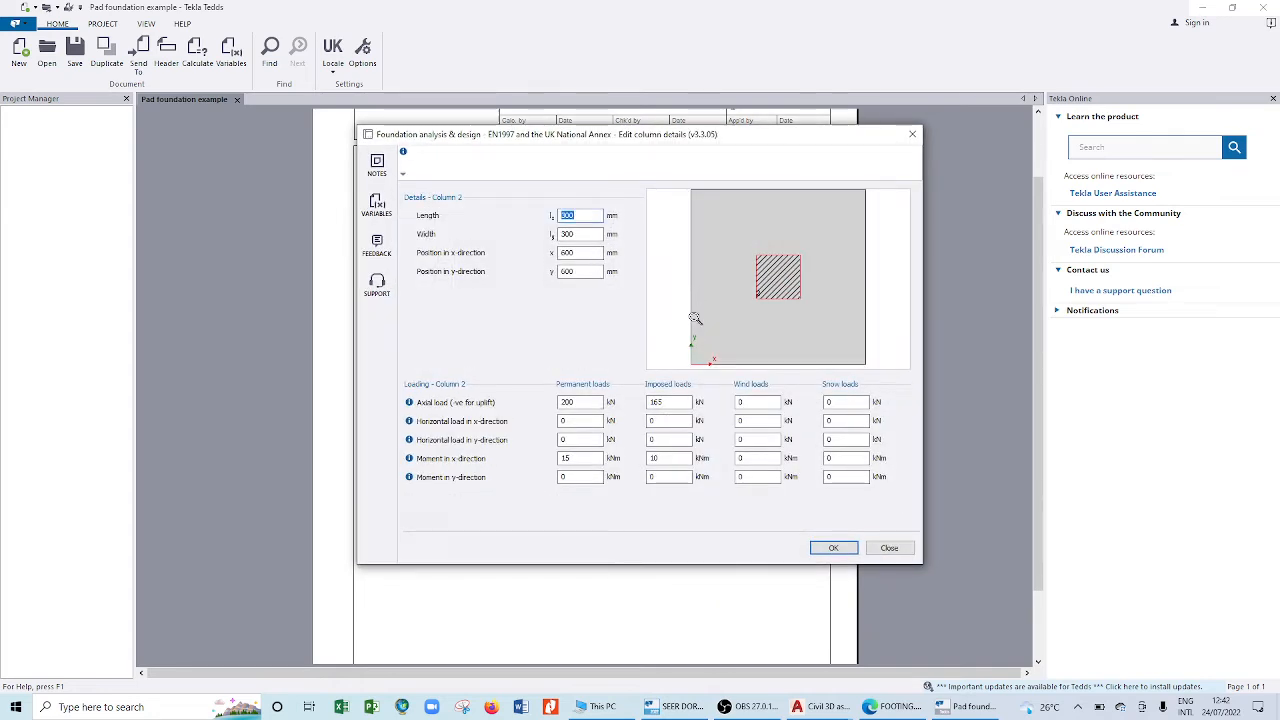
left_click(893, 549)
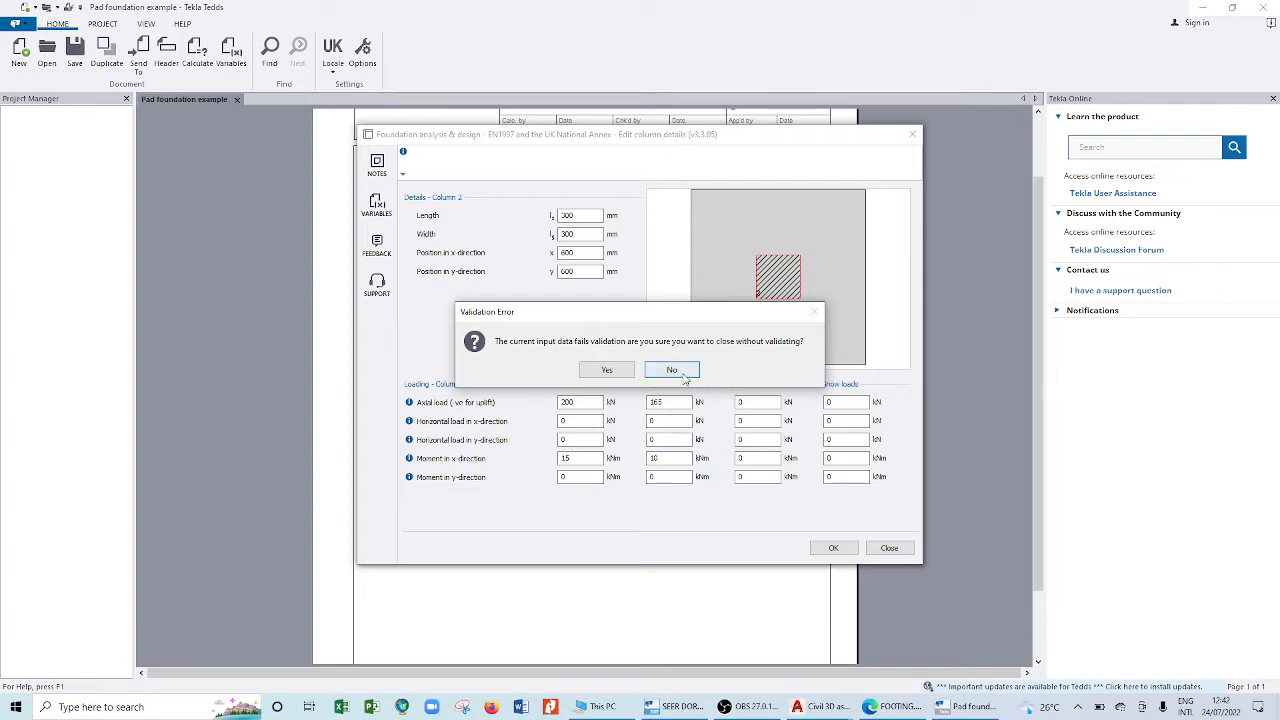
left_click(673, 371)
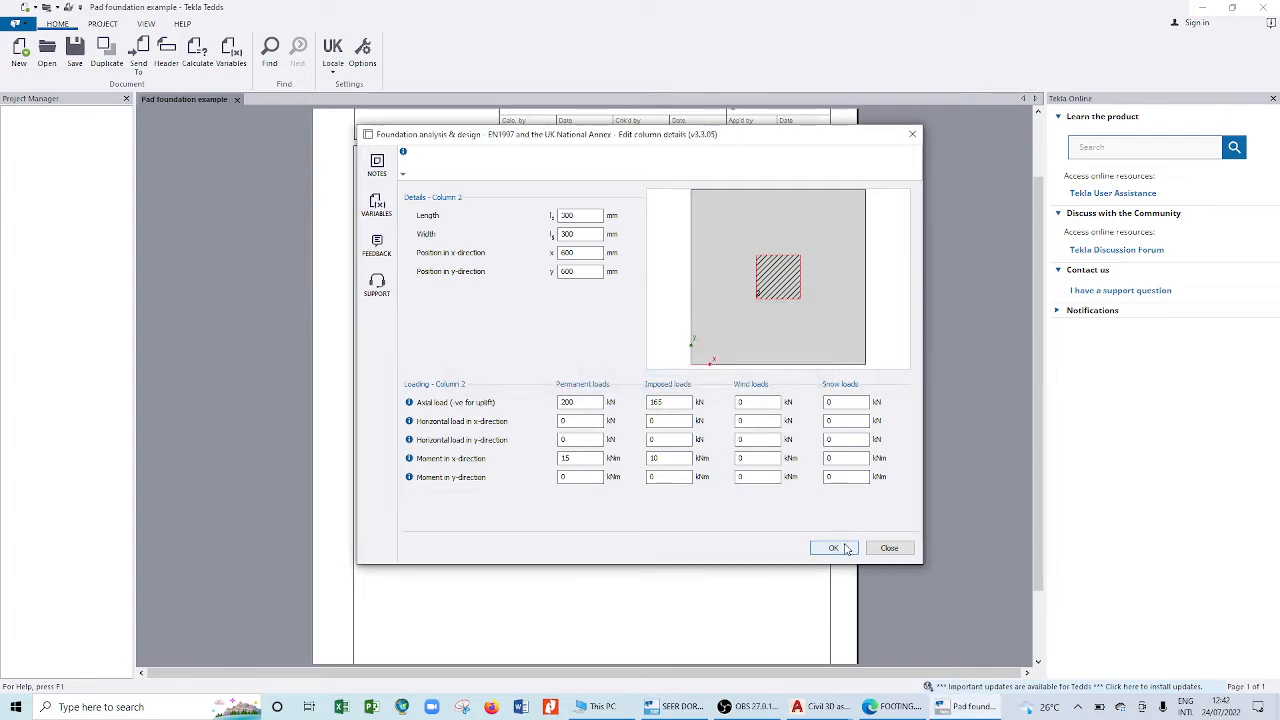
left_click(887, 548)
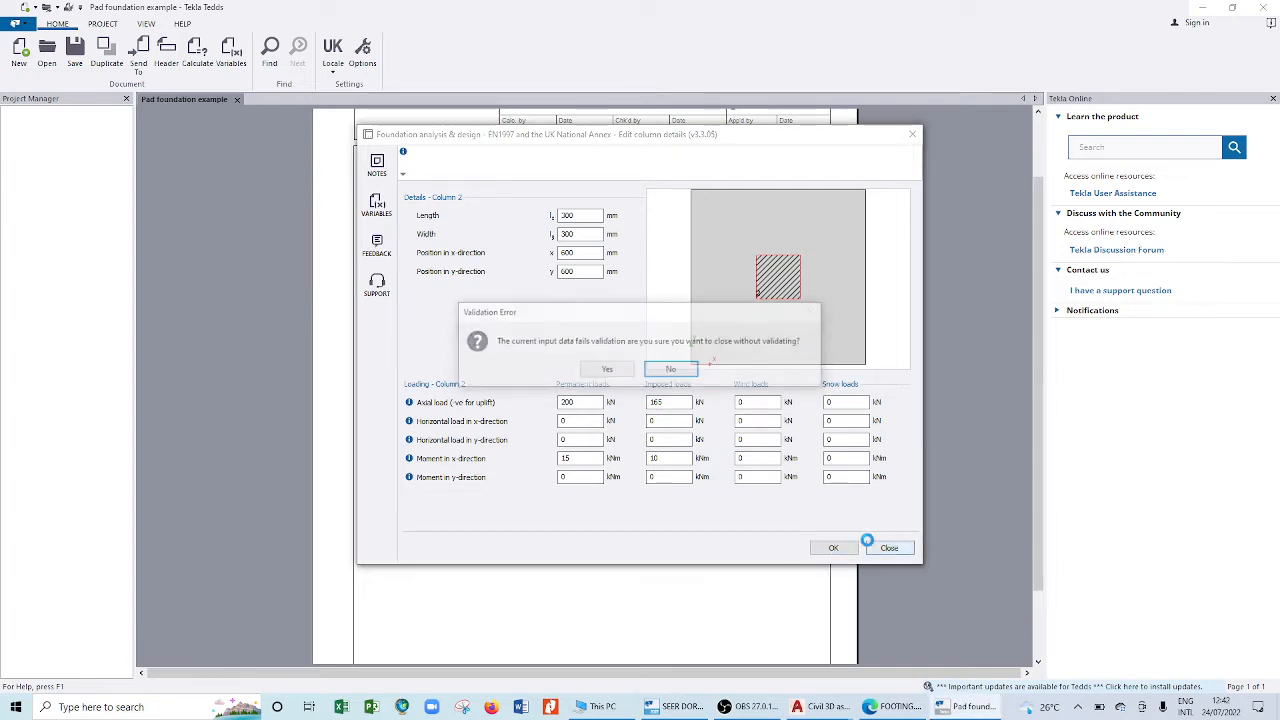
left_click(605, 371)
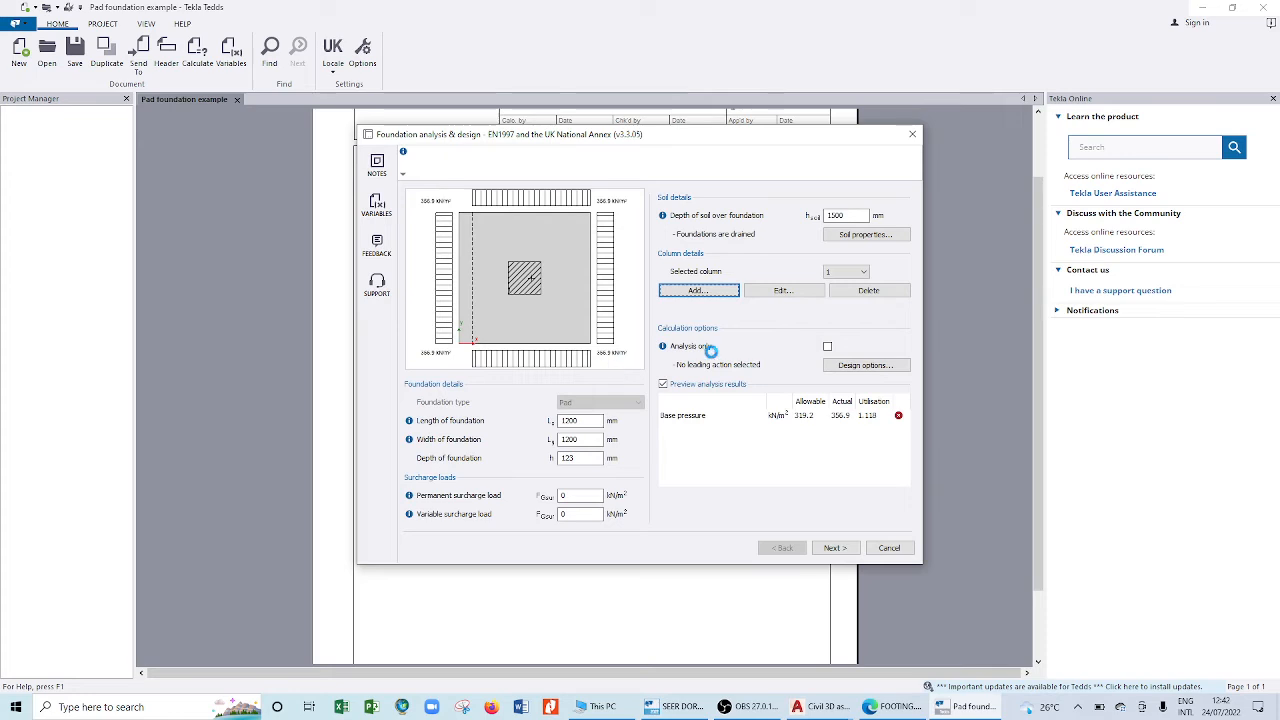
- Open column 1 for editing and set its width to 300 mm
left_click(786, 290)
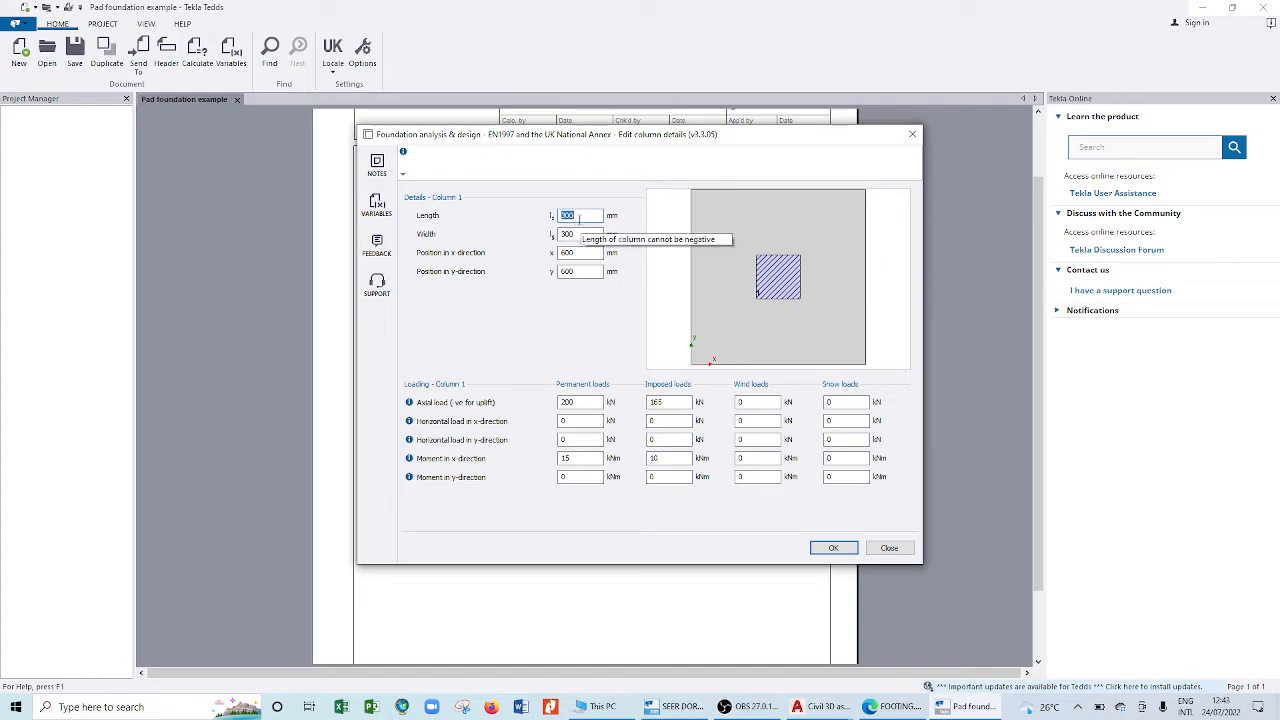
left_click(578, 216)
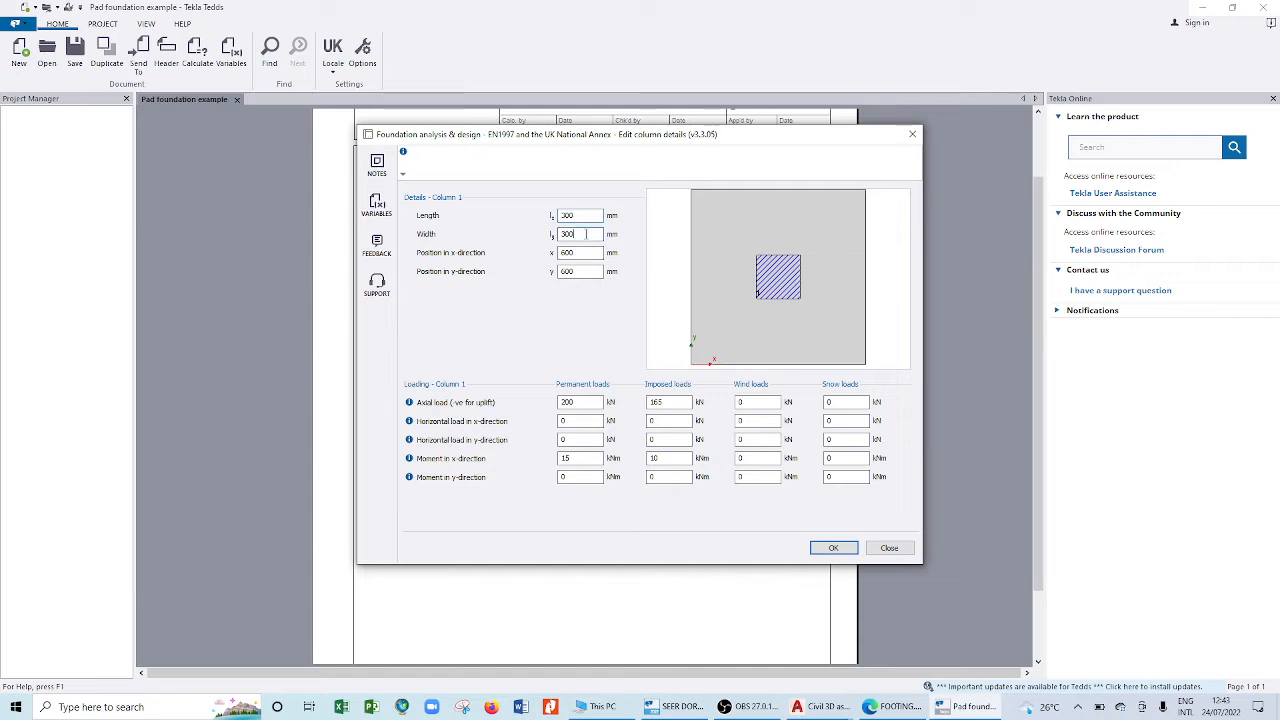
left_click_drag(583, 234, 554, 235)
type("300")
- Set column 1's permanent axial load to 244 kN
double_click(585, 403)
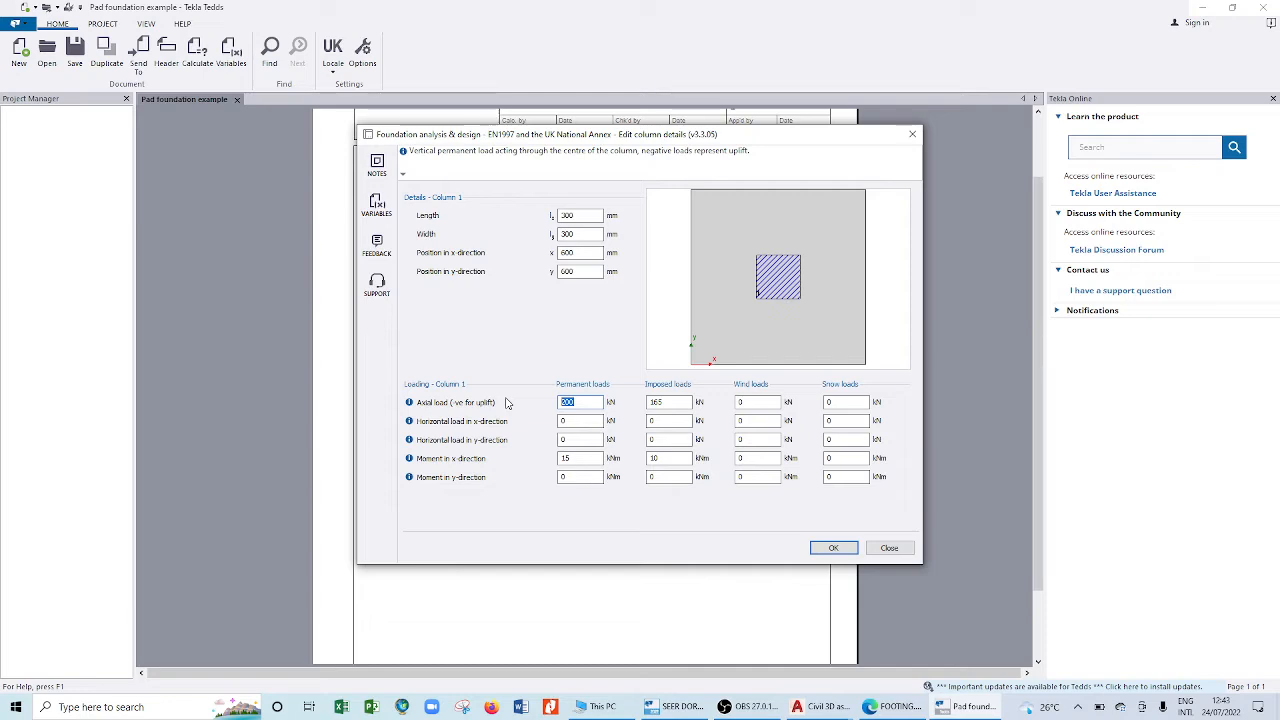
type("1")
key("BackSpace")
type("244")
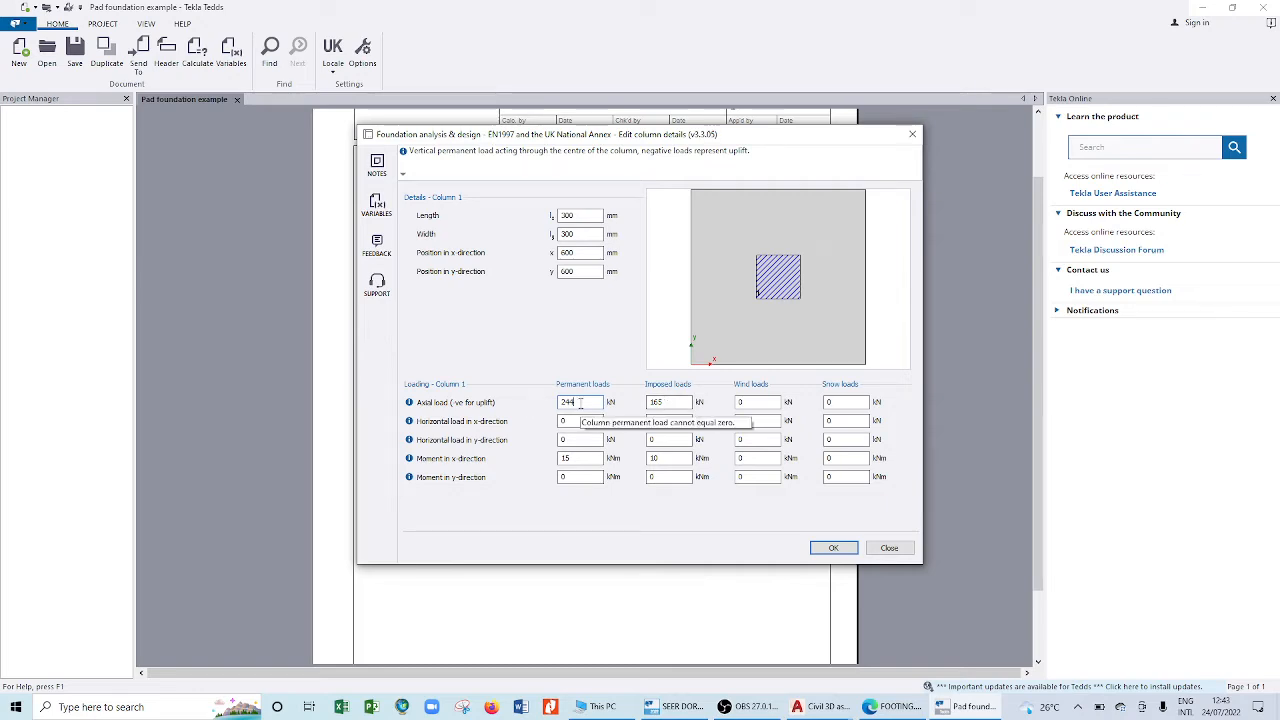
- Set column 1's axial loads to 32.3 kN permanent and 12.5 kN imposed
left_click_drag(579, 402, 543, 398)
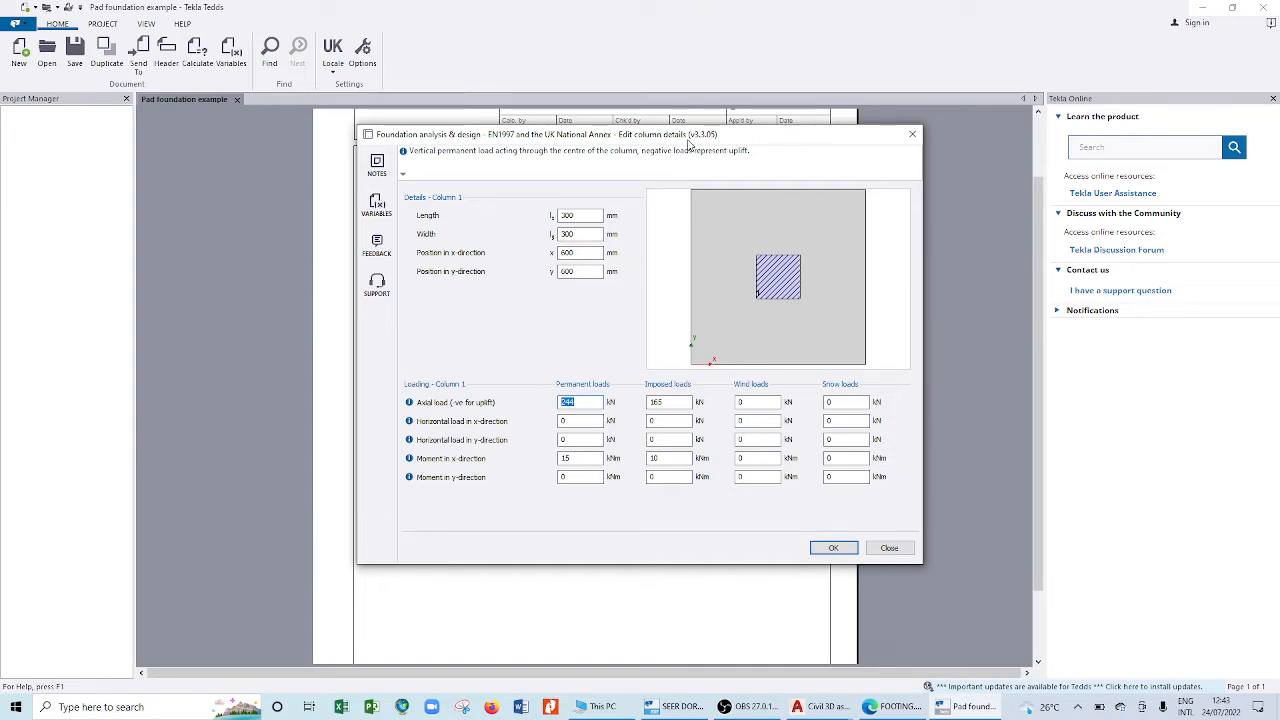
left_click_drag(687, 139, 646, 200)
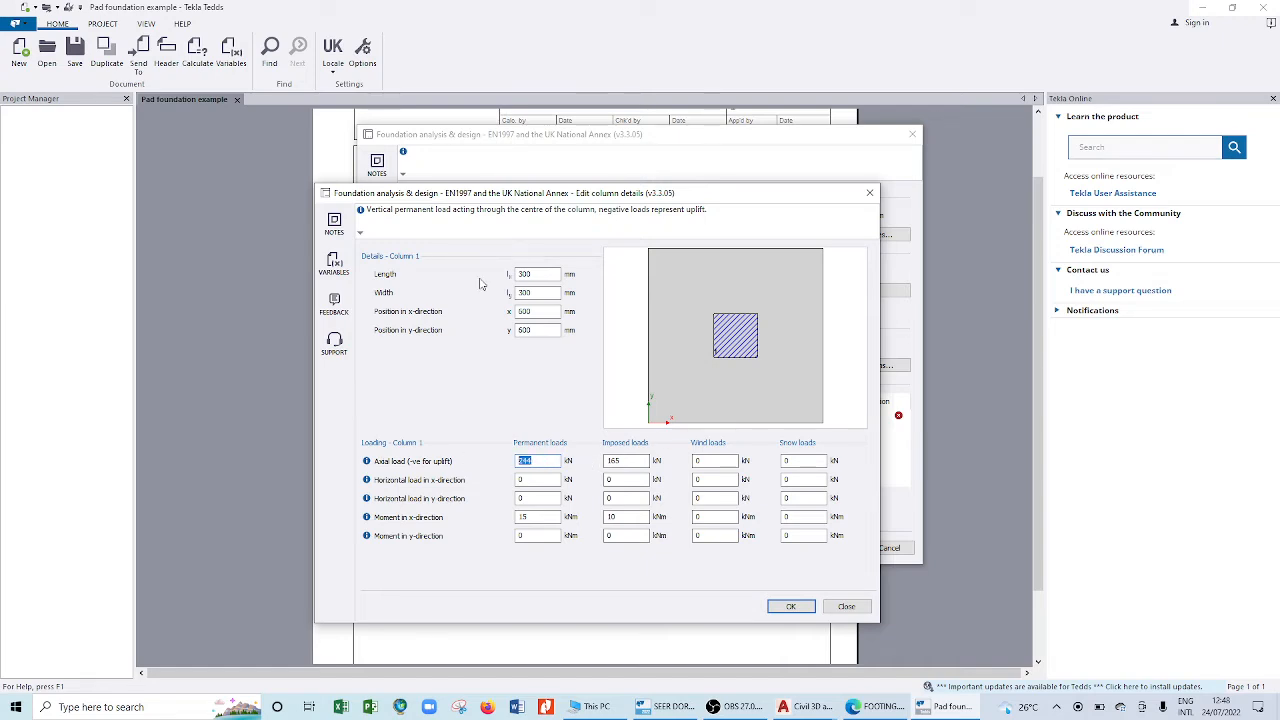
type("32")
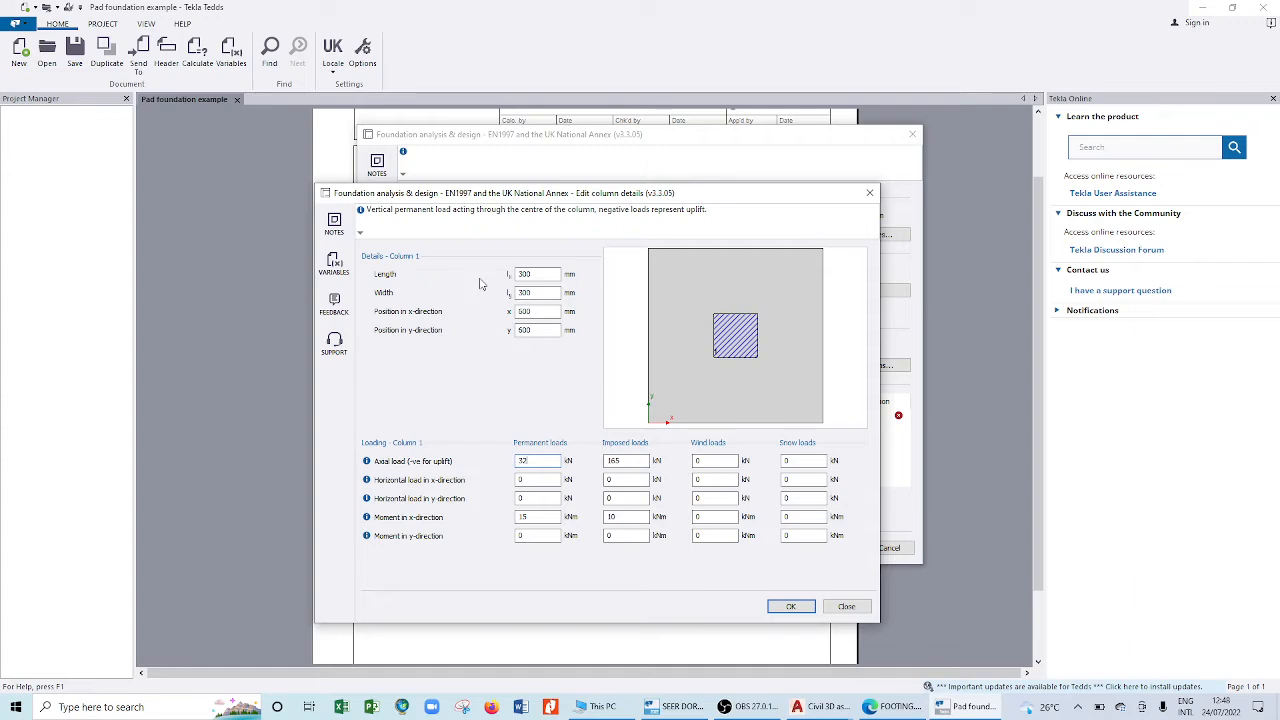
type(".3")
left_click(633, 460)
double_click(633, 460)
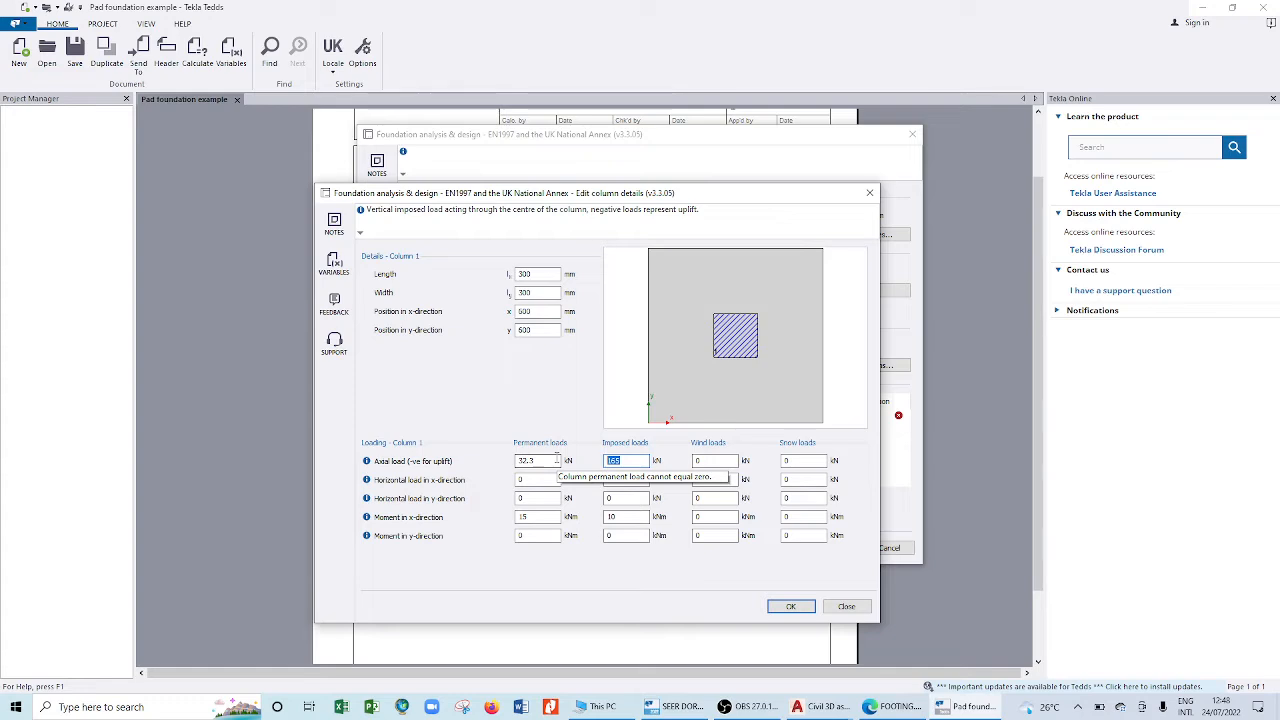
type("12")
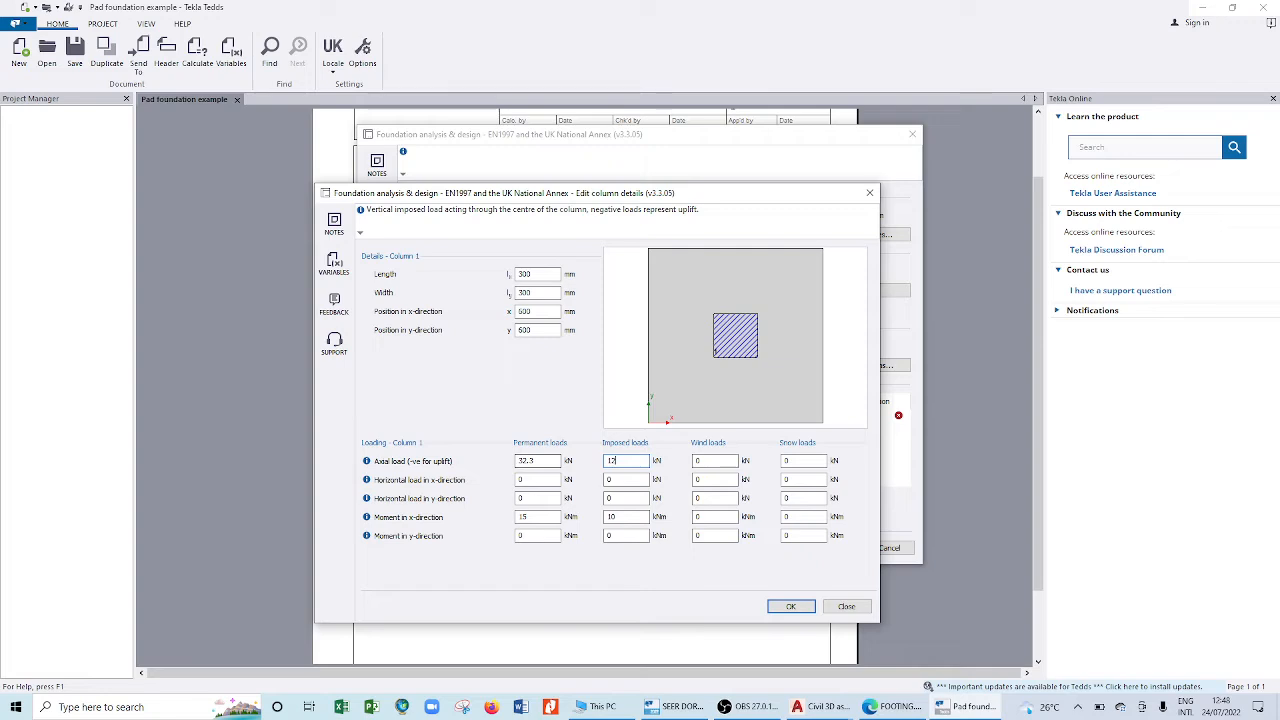
type(".")
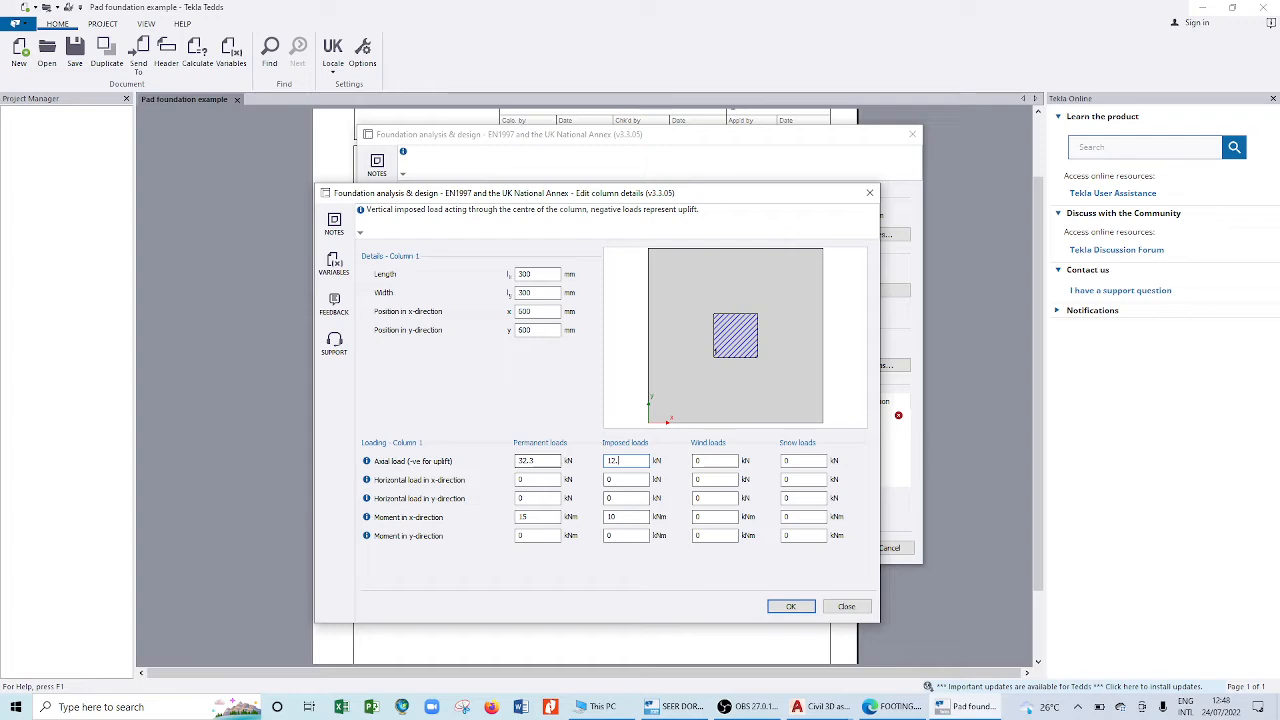
type("5")
- Set column 1's permanent moments to 22.7 kNm in the x-direction and 2.7 kNm in the y-direction, and accept the column details
left_click(532, 535)
left_click(547, 517)
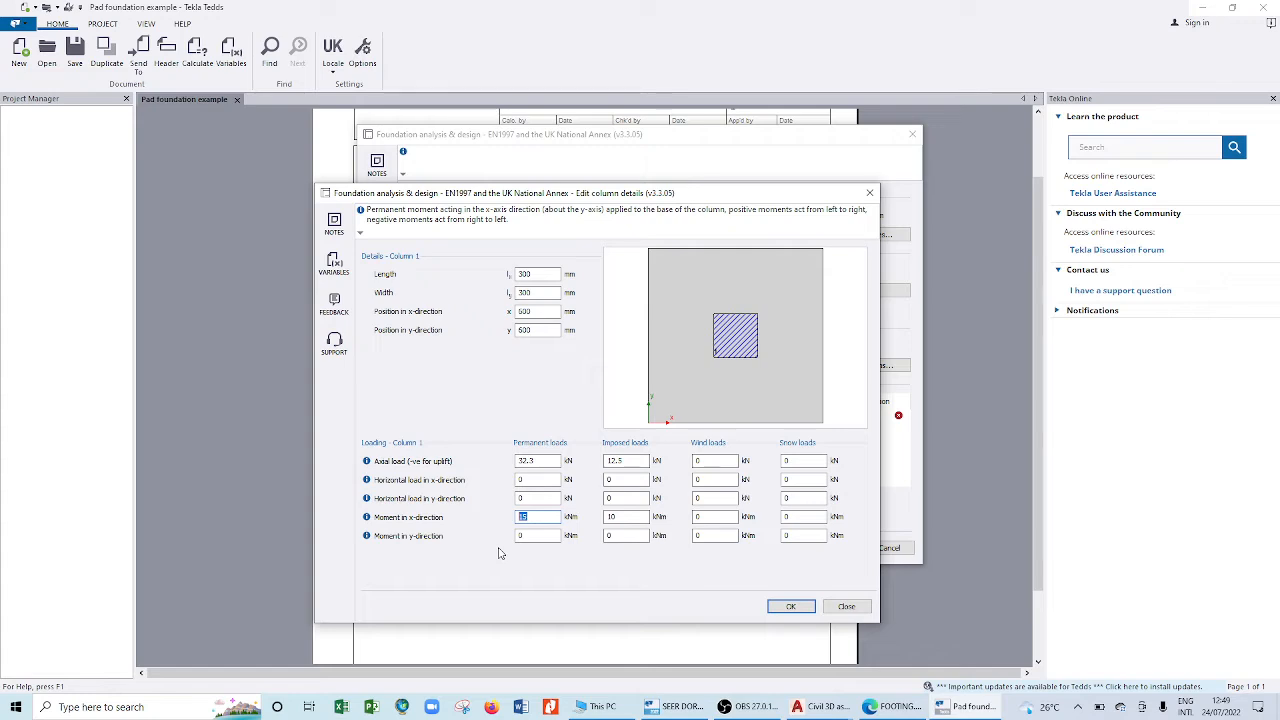
type("22")
type(".7")
left_click(527, 538)
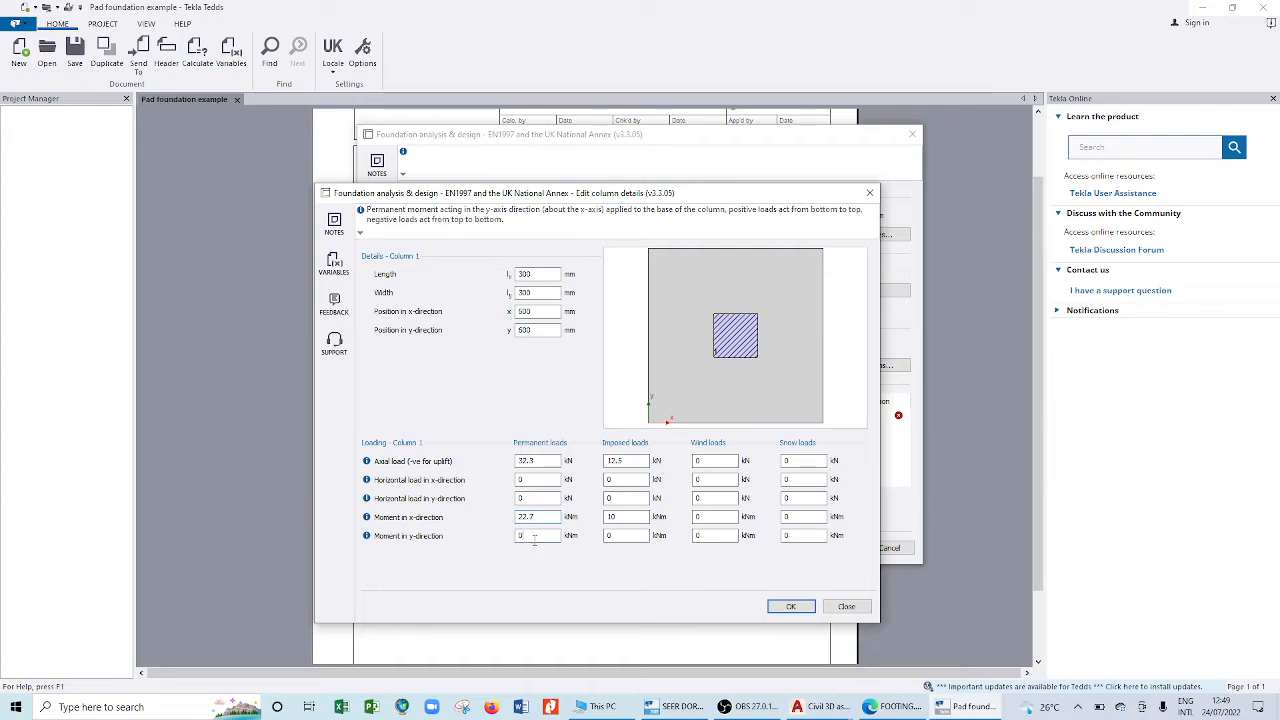
type("2")
type(".7")
left_click(792, 606)
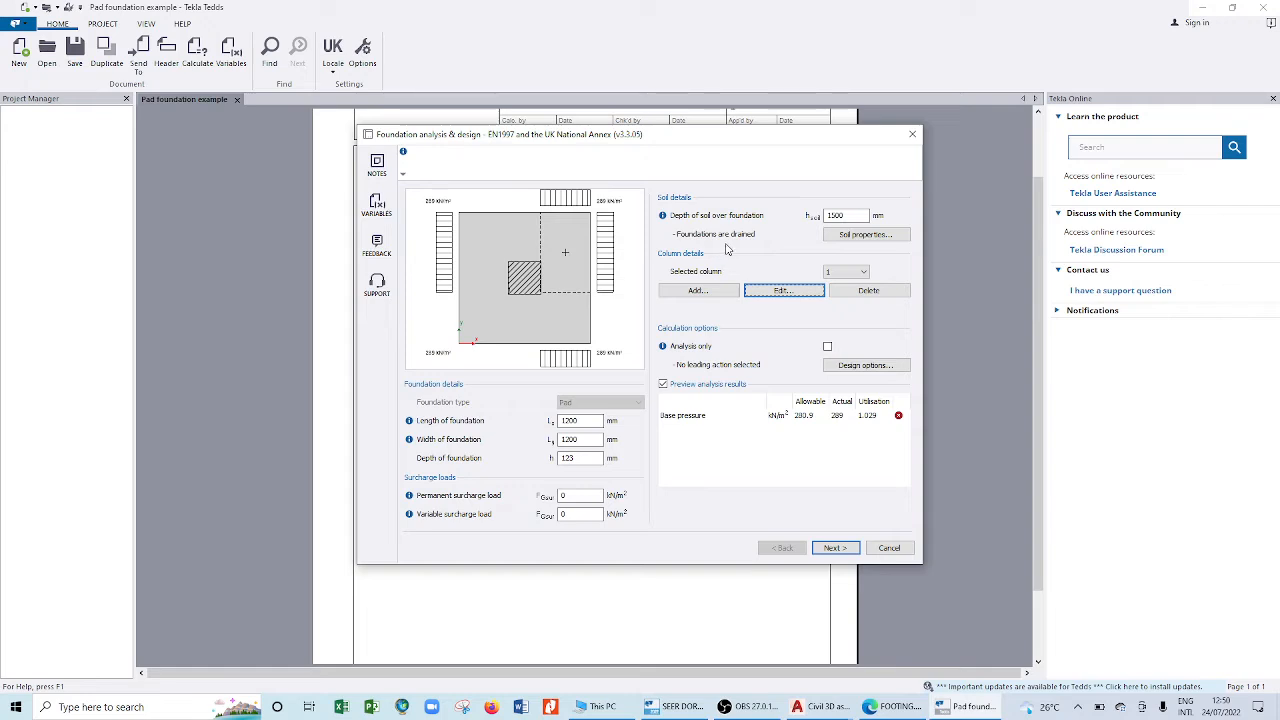
- Set the soil density to 18 and the characteristic cohesion to 26 in the soil properties, keeping both angles, and accept
left_click(857, 236)
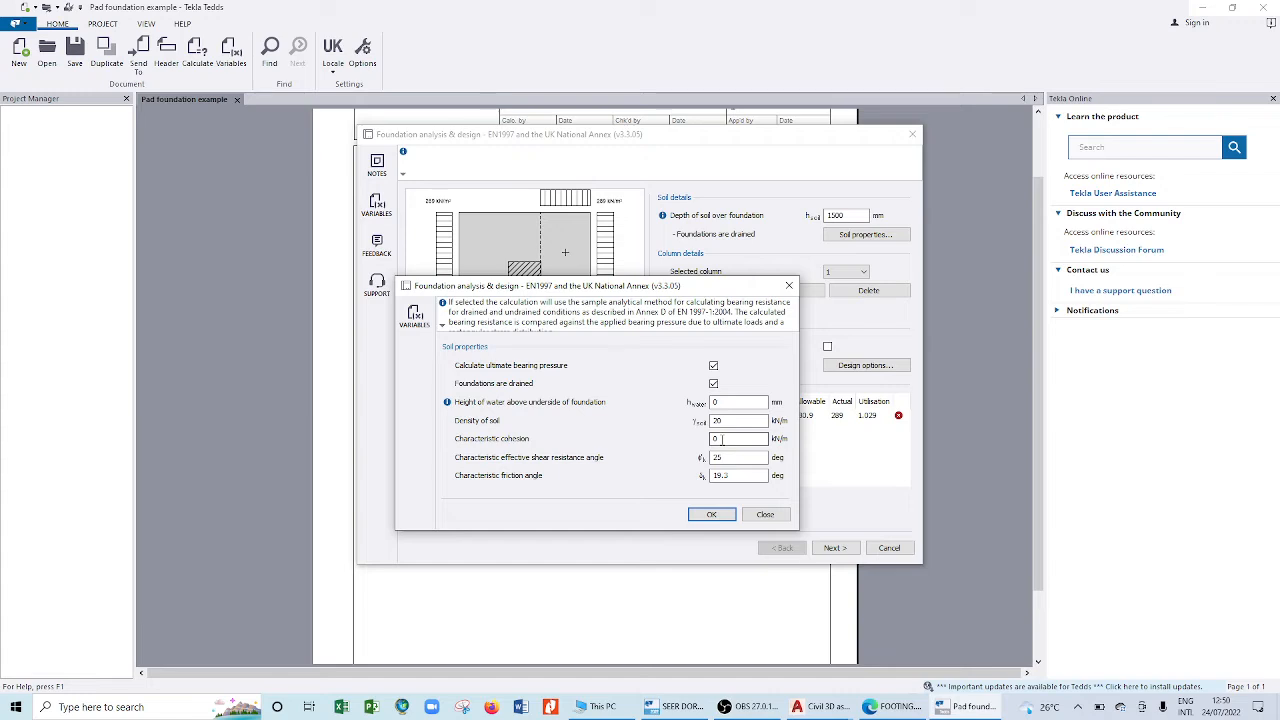
double_click(742, 421)
type("18")
double_click(730, 439)
type("26")
key("Tab")
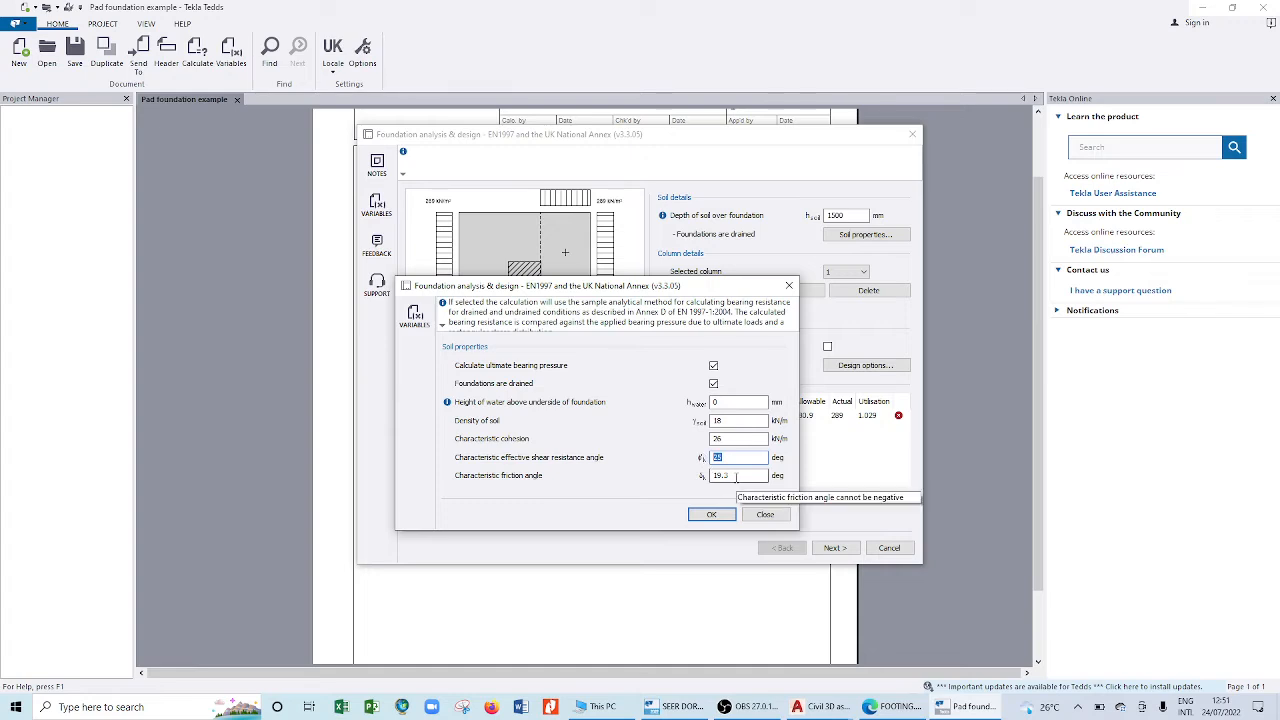
key("Tab")
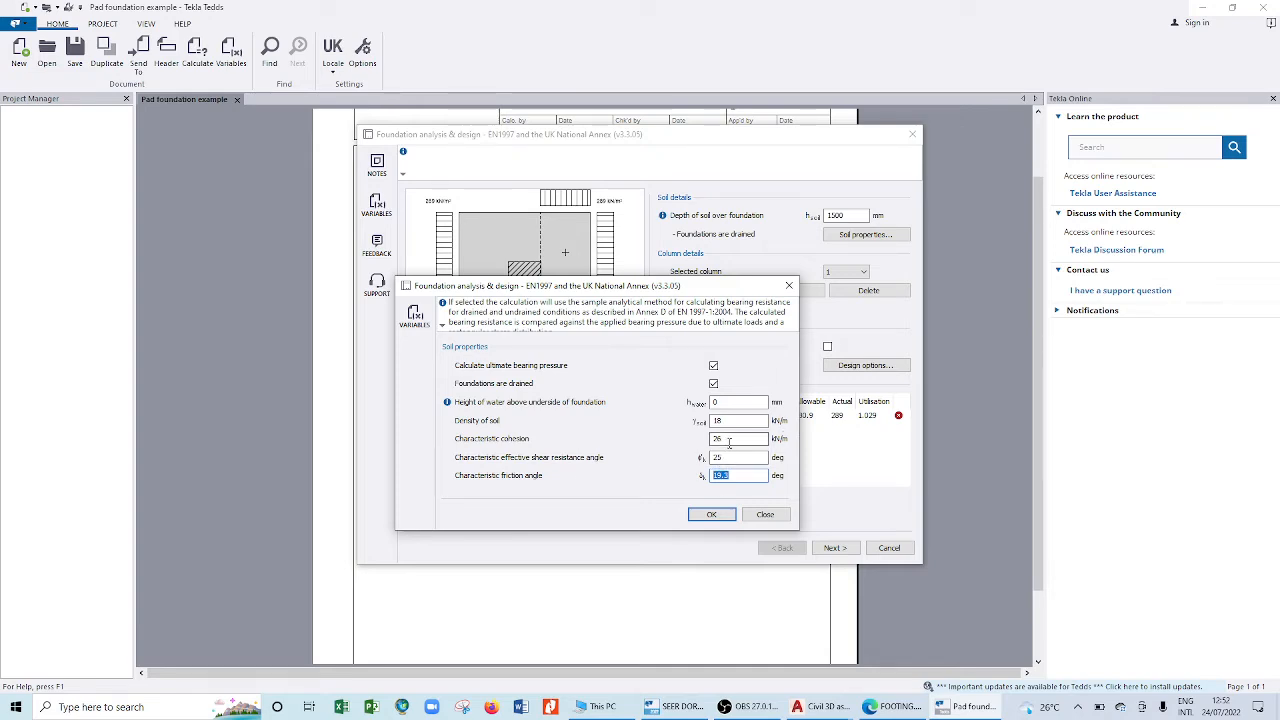
left_click(733, 476)
double_click(740, 476)
left_click(717, 515)
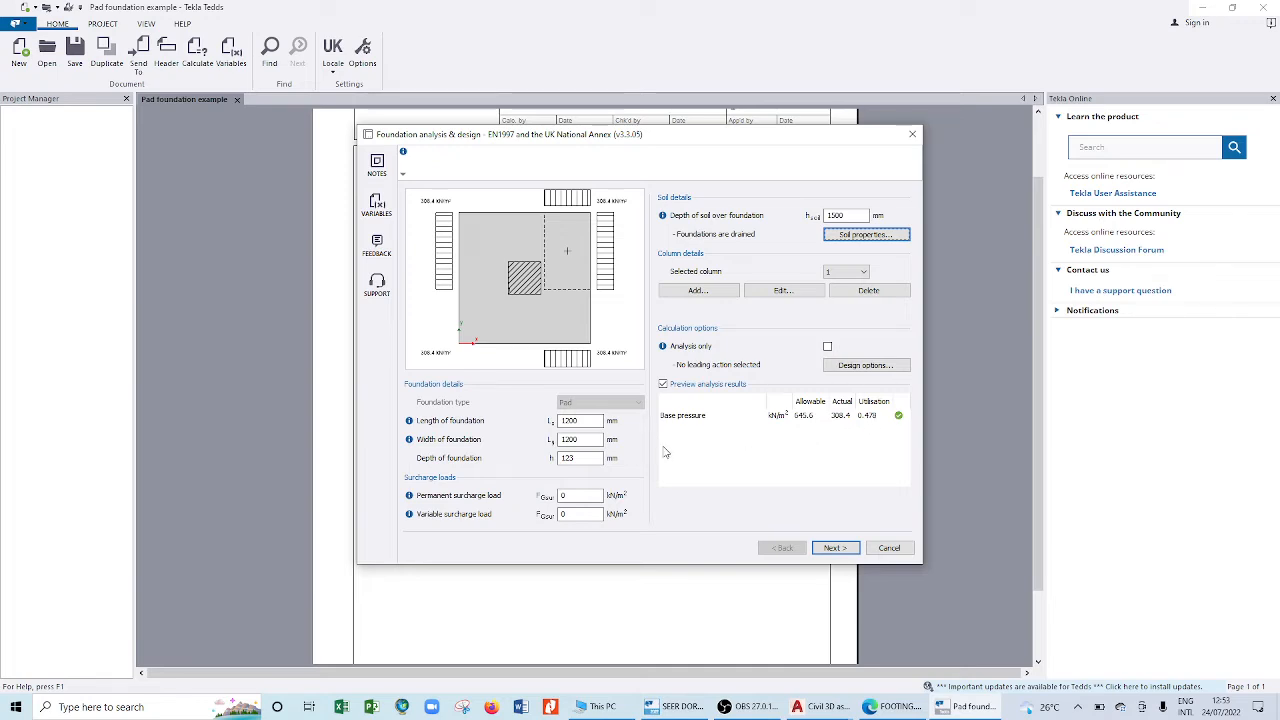
- Try a foundation length of 1100 mm in the base pressure preview
left_click(592, 421)
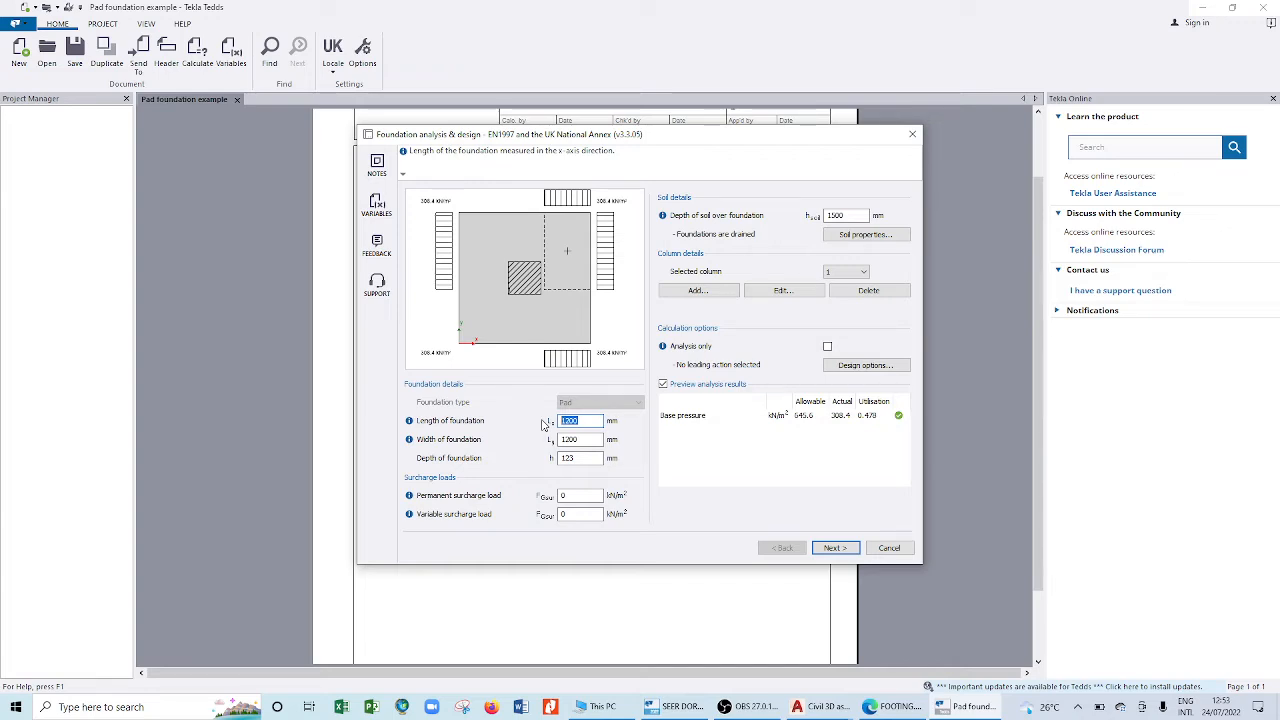
type("1100")
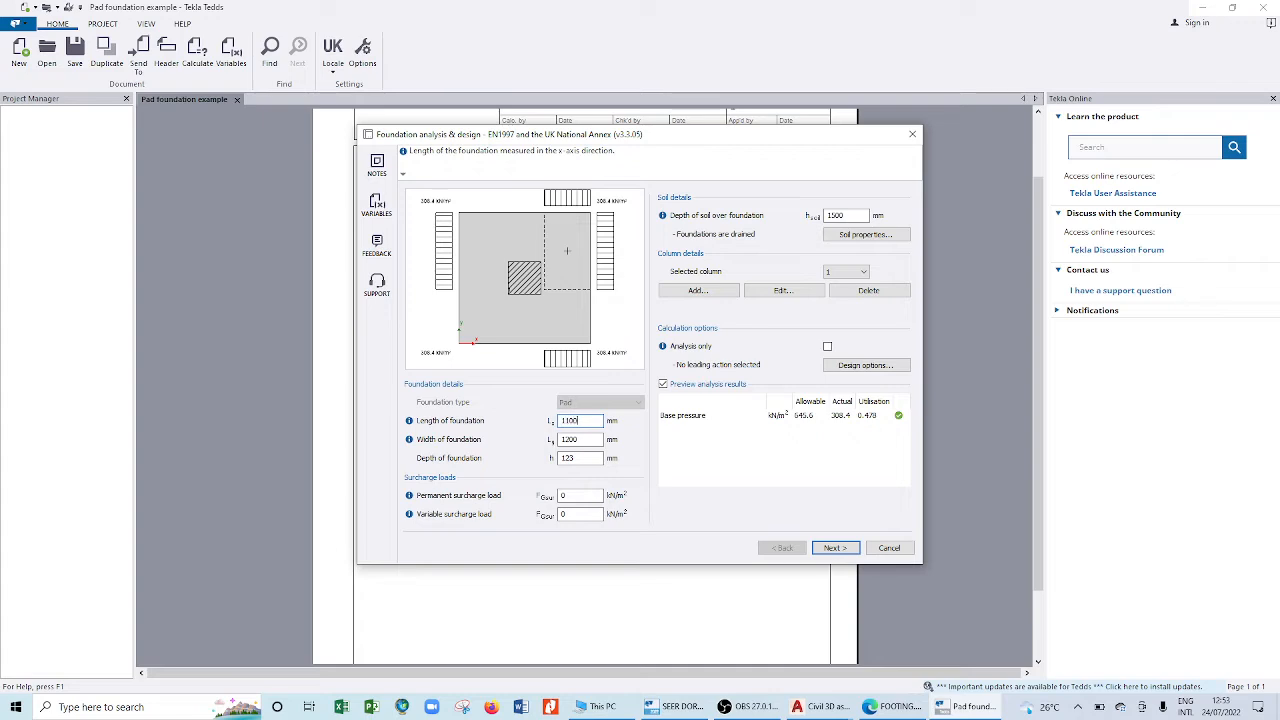
left_click(585, 441)
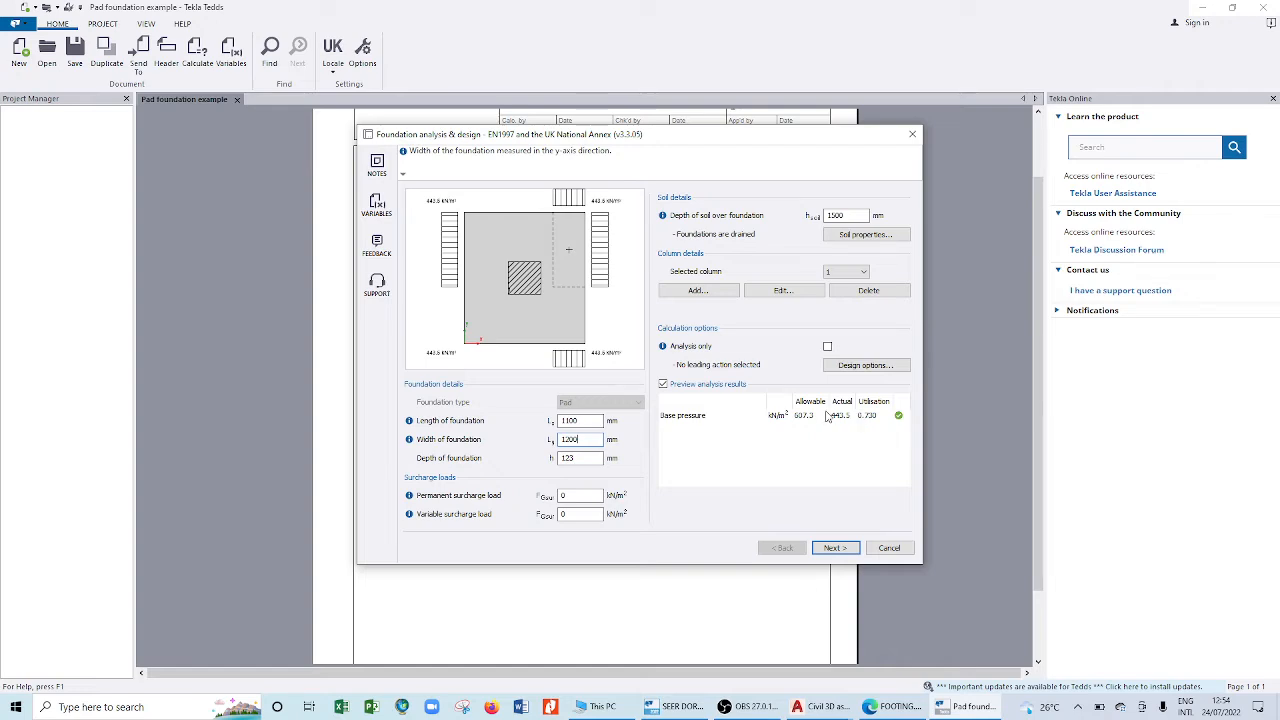
- Review the soil density and the shear resistance angle in the soil properties
left_click(858, 236)
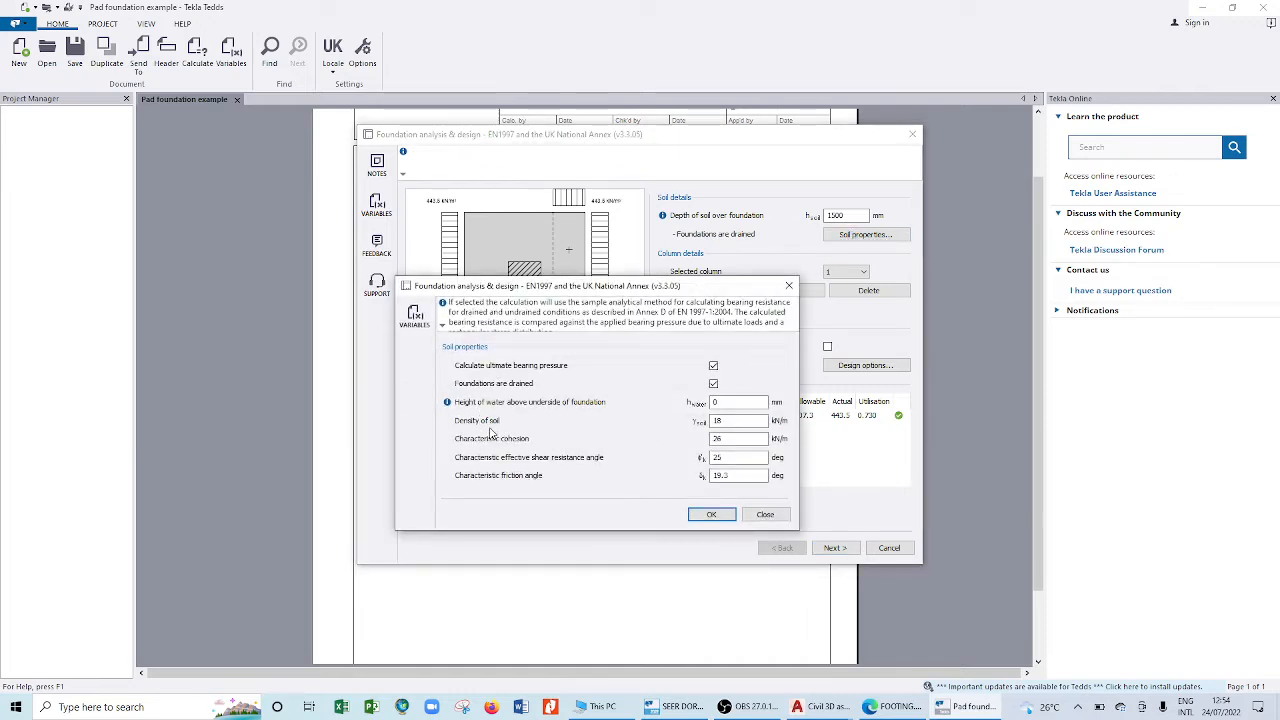
double_click(713, 422)
double_click(718, 458)
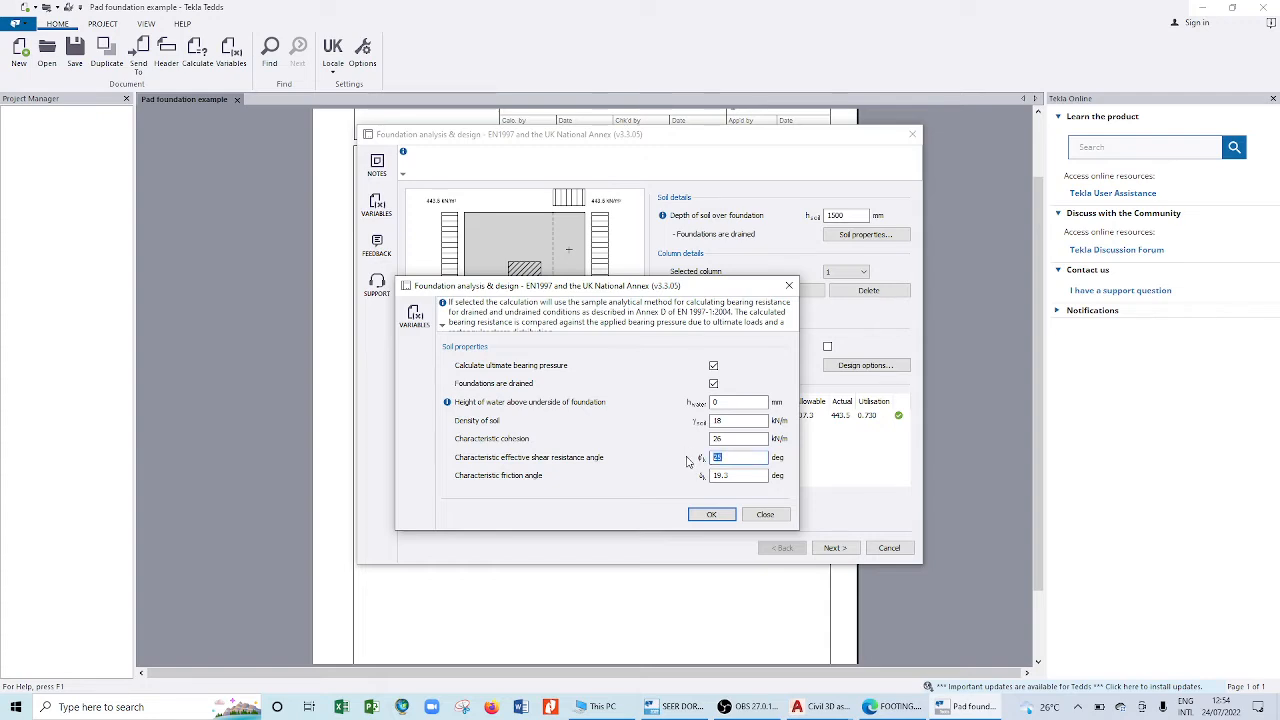
left_click(716, 516)
left_click(718, 515)
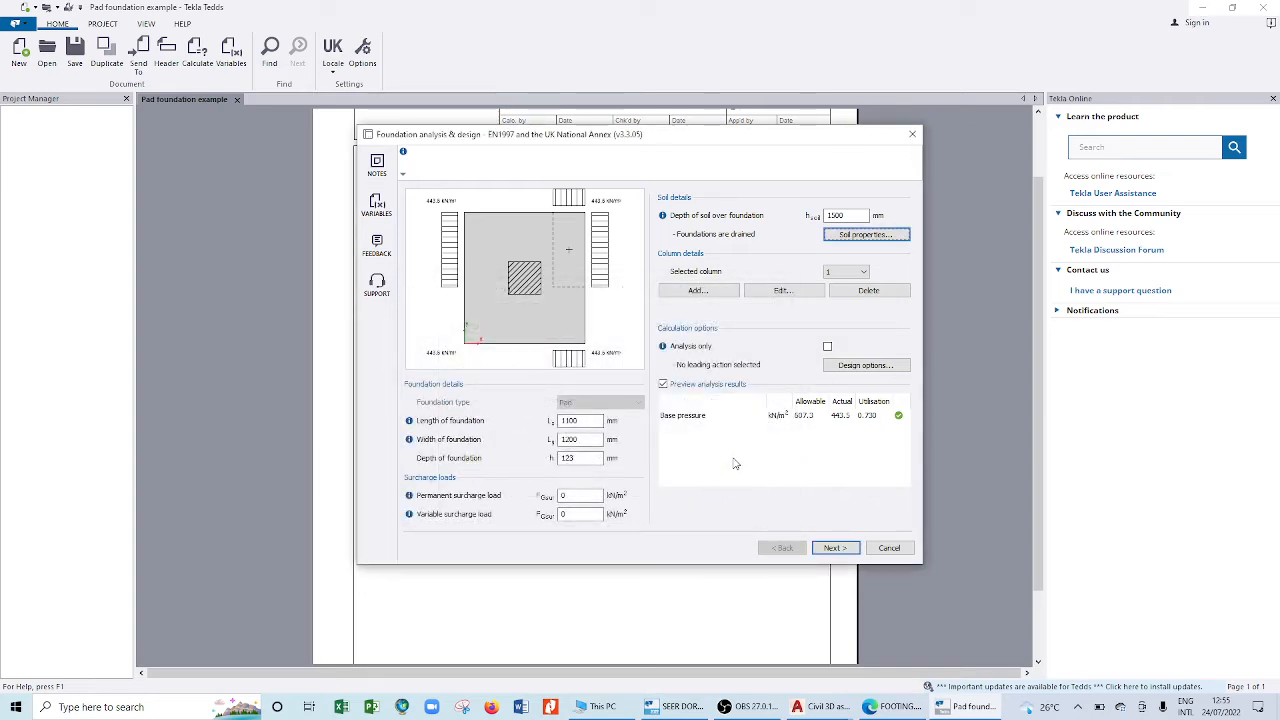
- Set the length of the foundation back to 1200 mm
left_click(578, 421)
type("120")
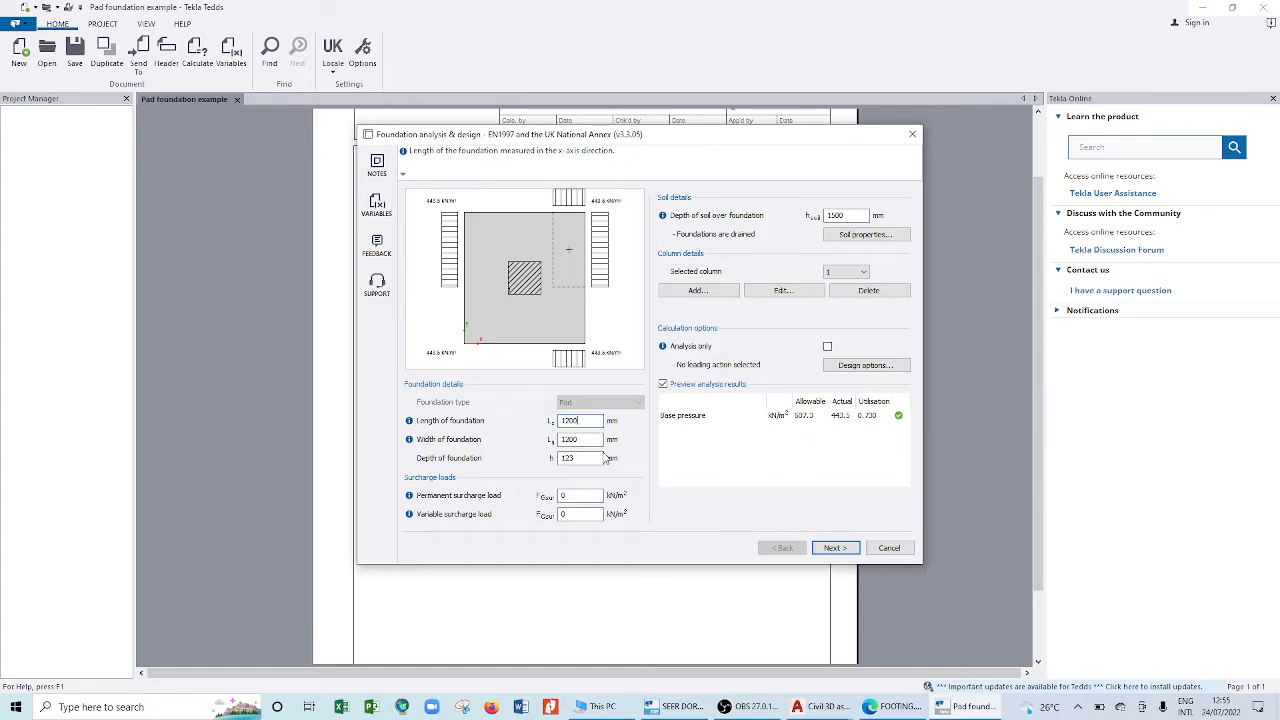
left_click(598, 438)
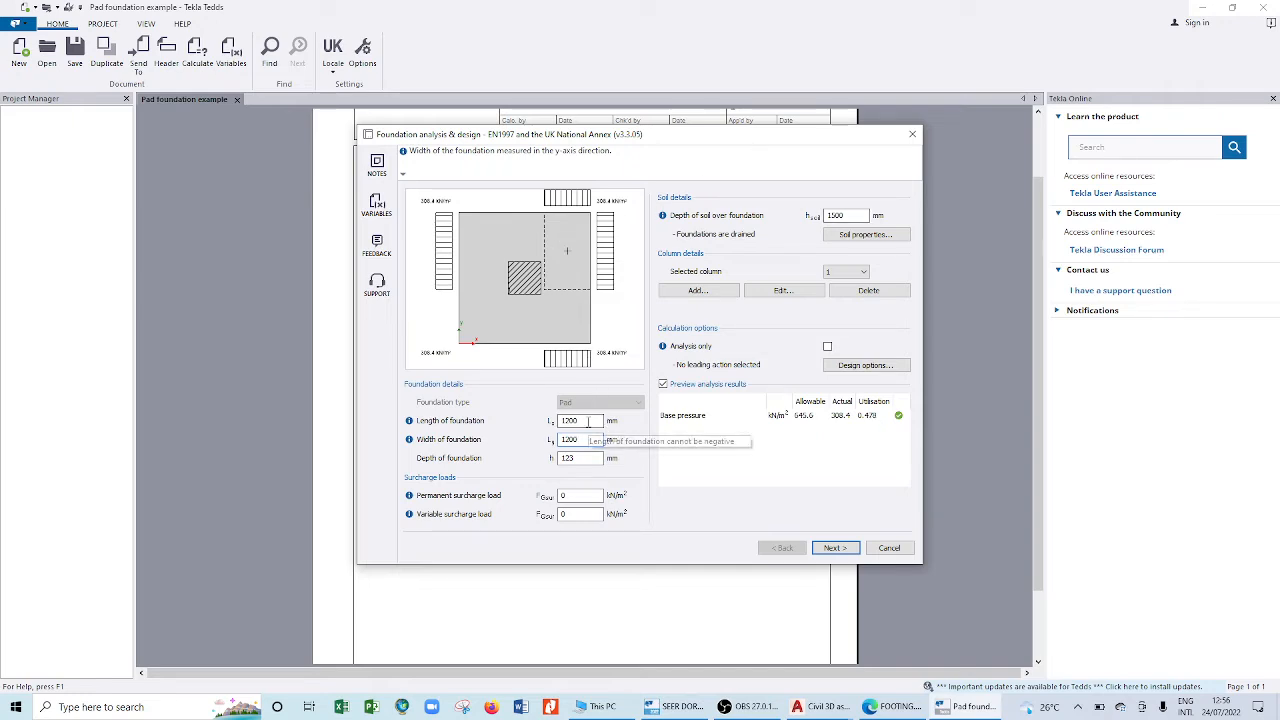
- Set both the length and the width of the foundation to 1100 mm and proceed to the reinforcement design page
key("shift+Tab")
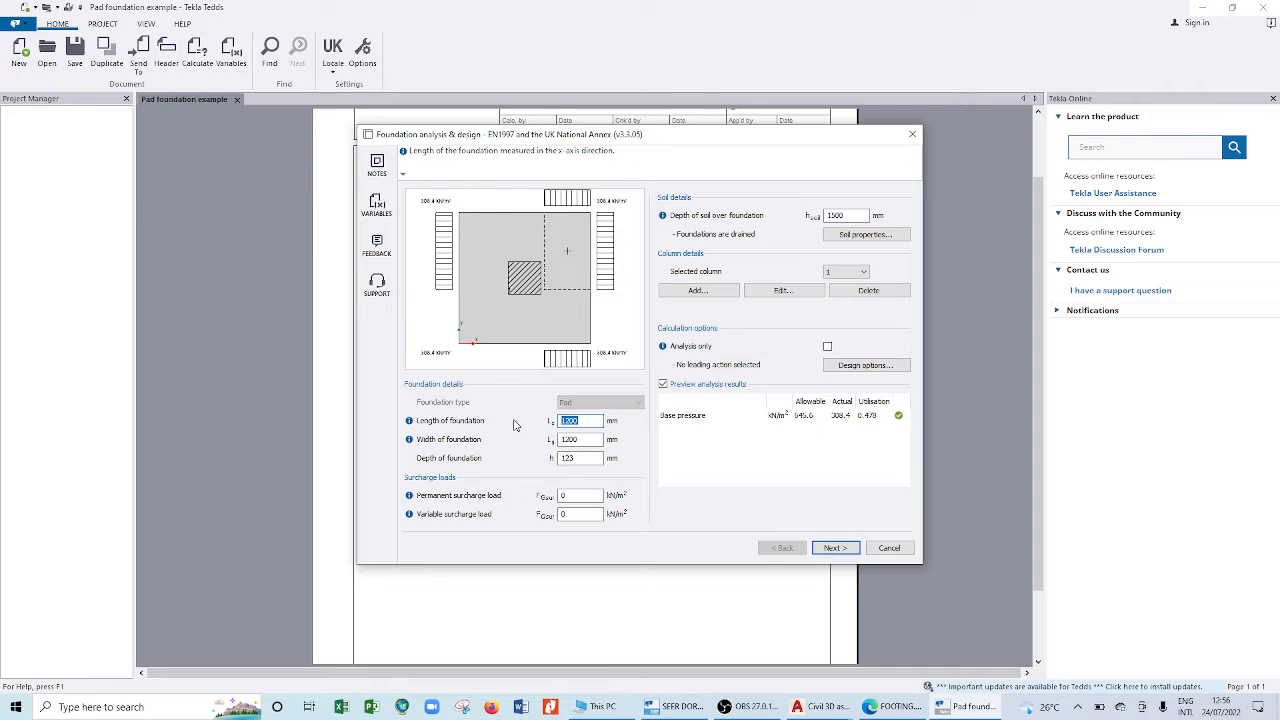
type("110")
left_click(577, 445)
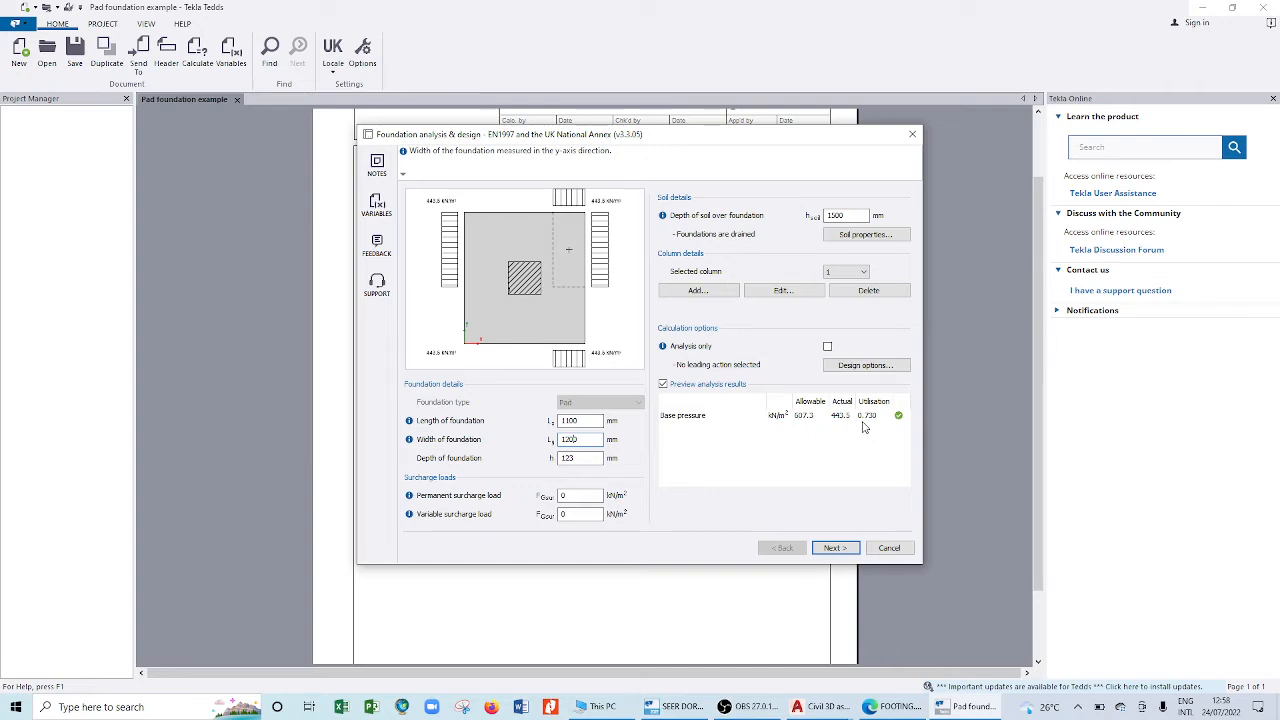
left_click_drag(586, 439, 457, 445)
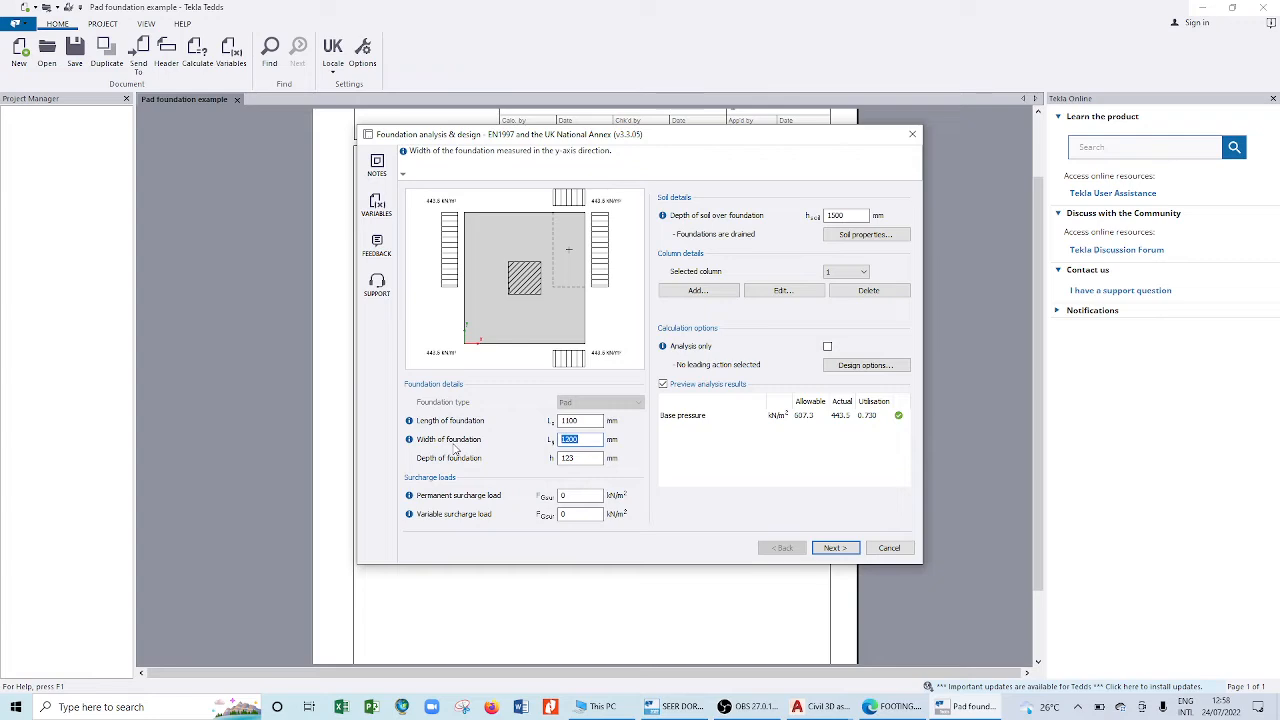
type("11")
key("BackSpace")
type("100")
left_click(594, 420)
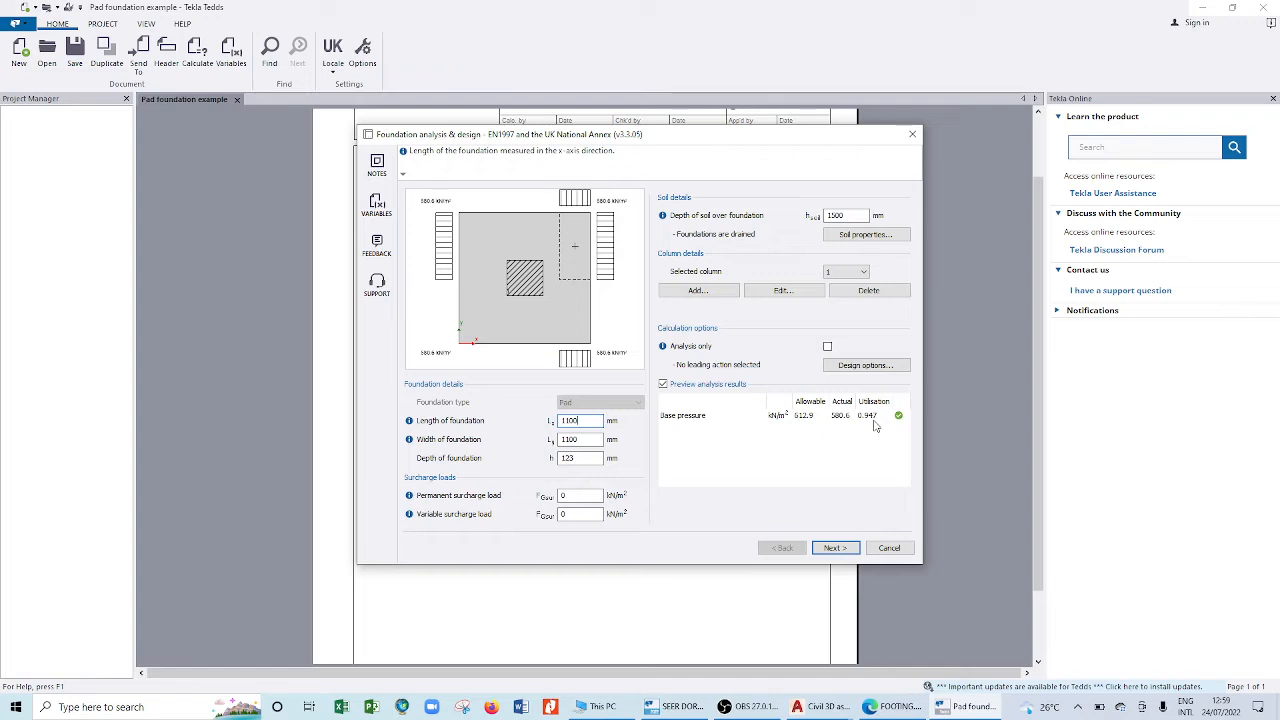
left_click(830, 548)
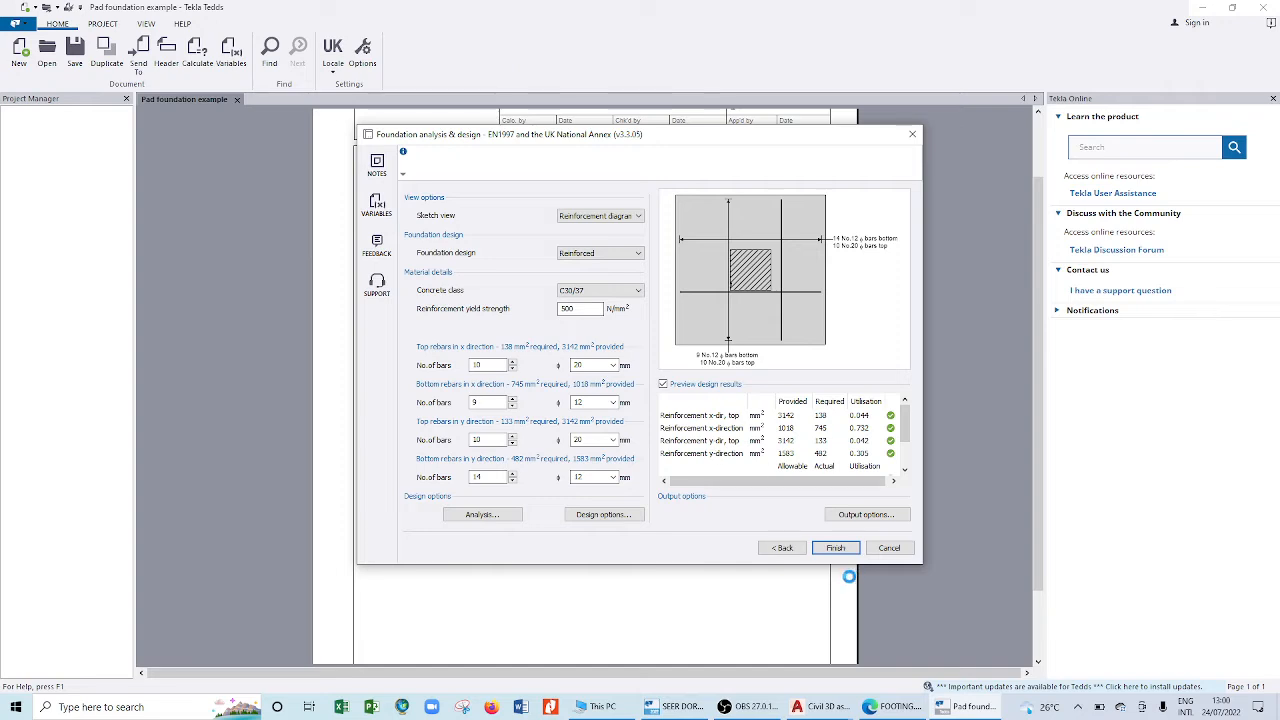
- Return to the foundation details and set both the length and the width of the foundation to 1200 mm, with a depth of 123 mm
left_click(776, 549)
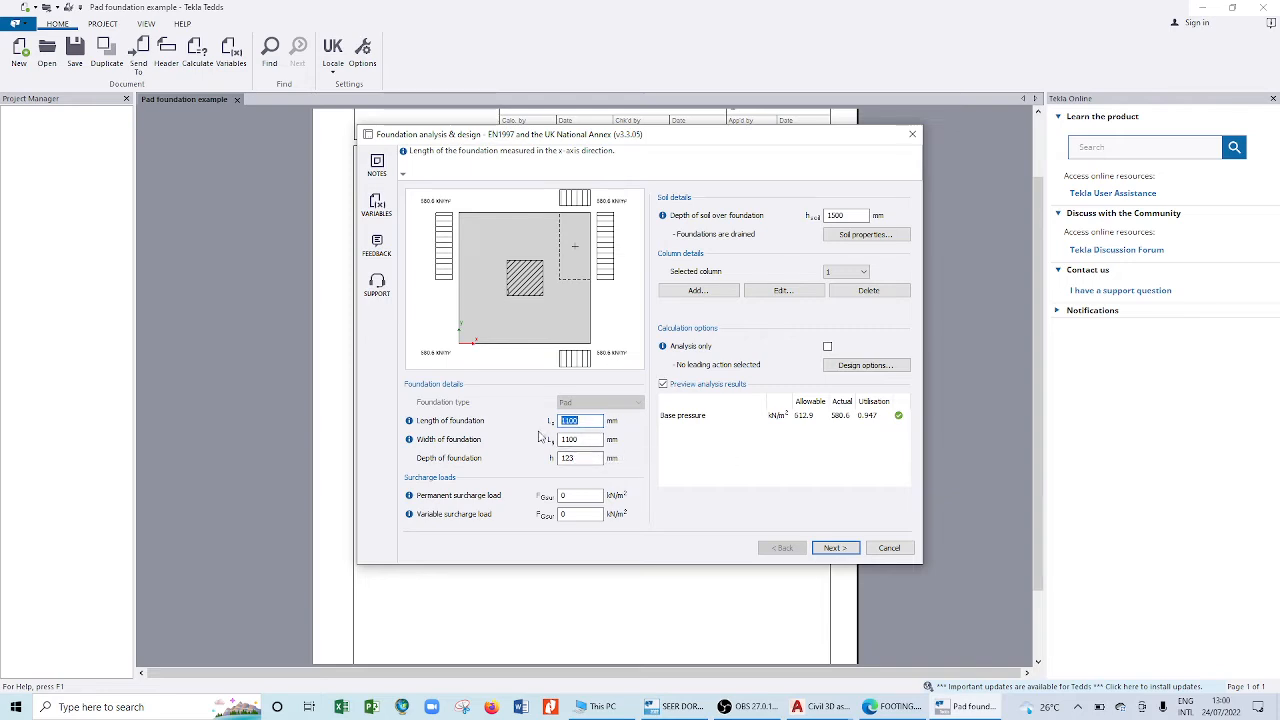
type("12")
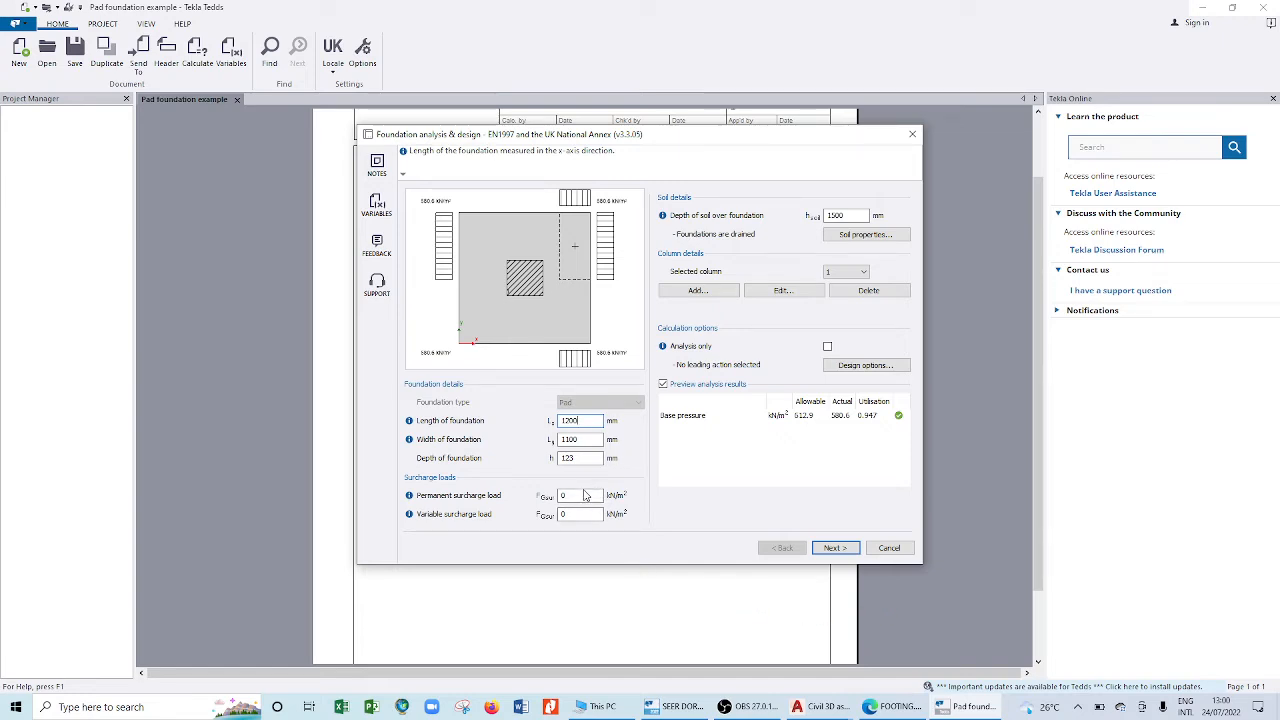
left_click(568, 441)
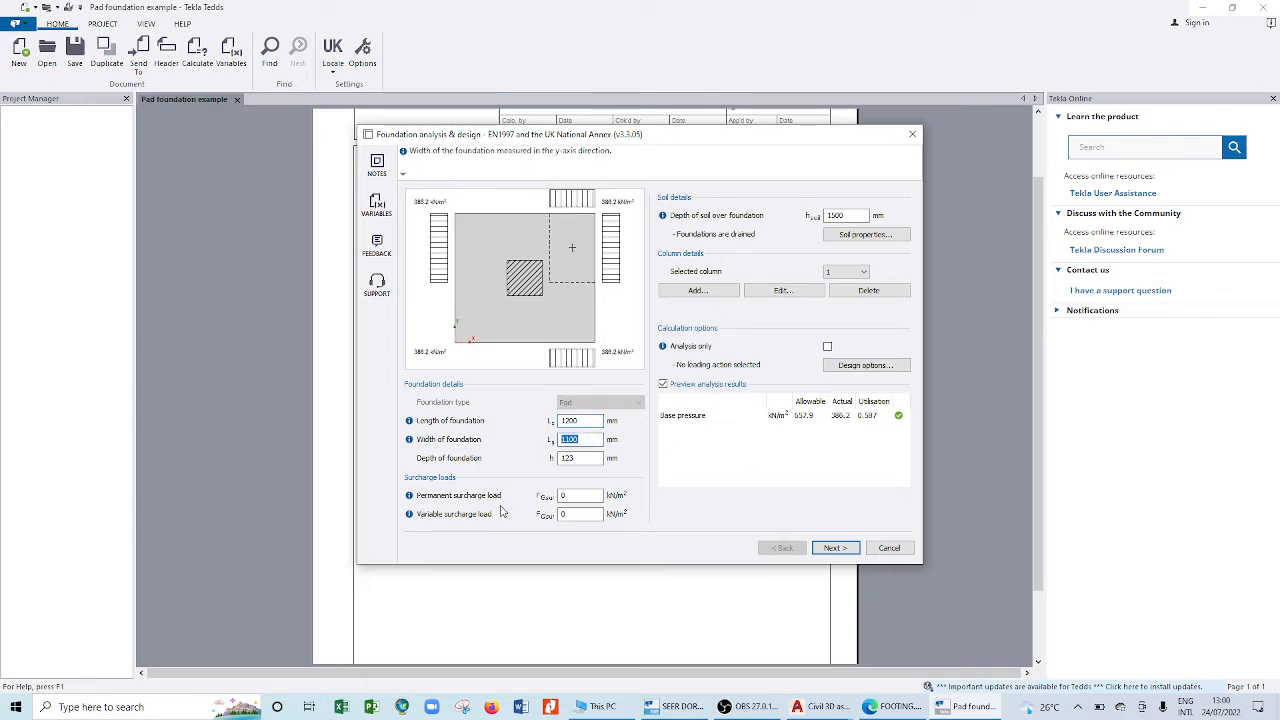
type("1200")
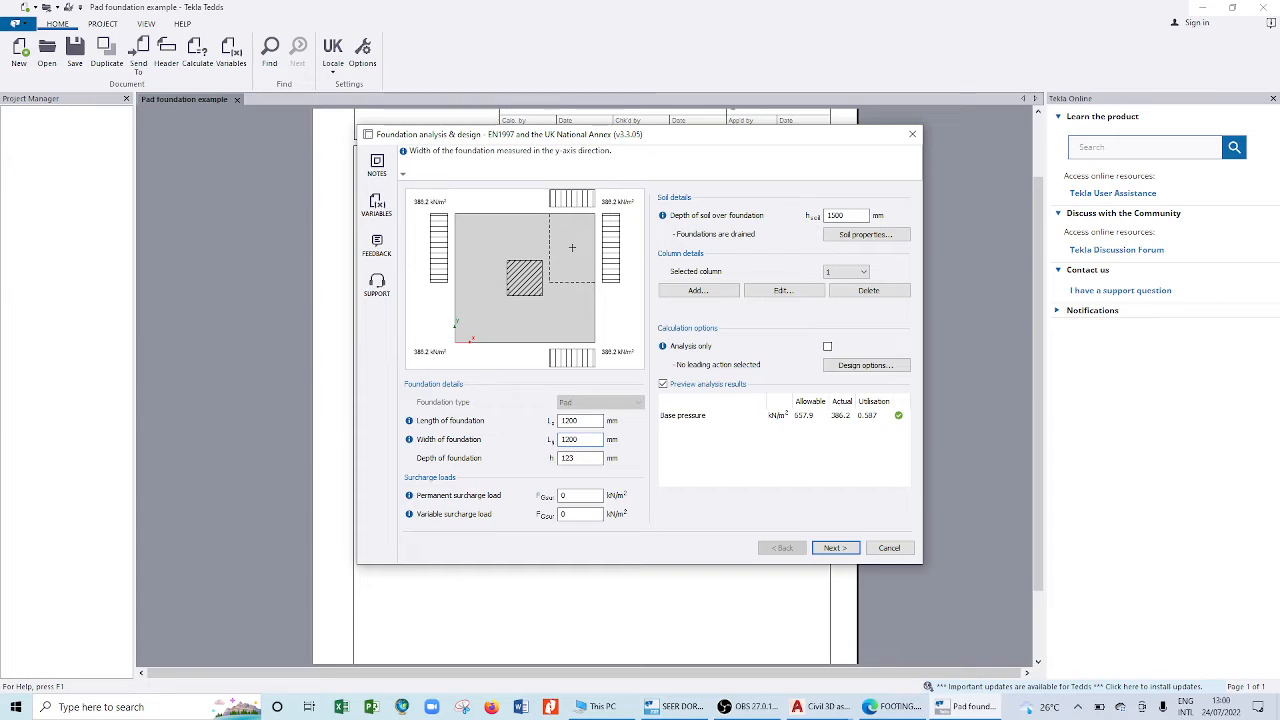
left_click(582, 459)
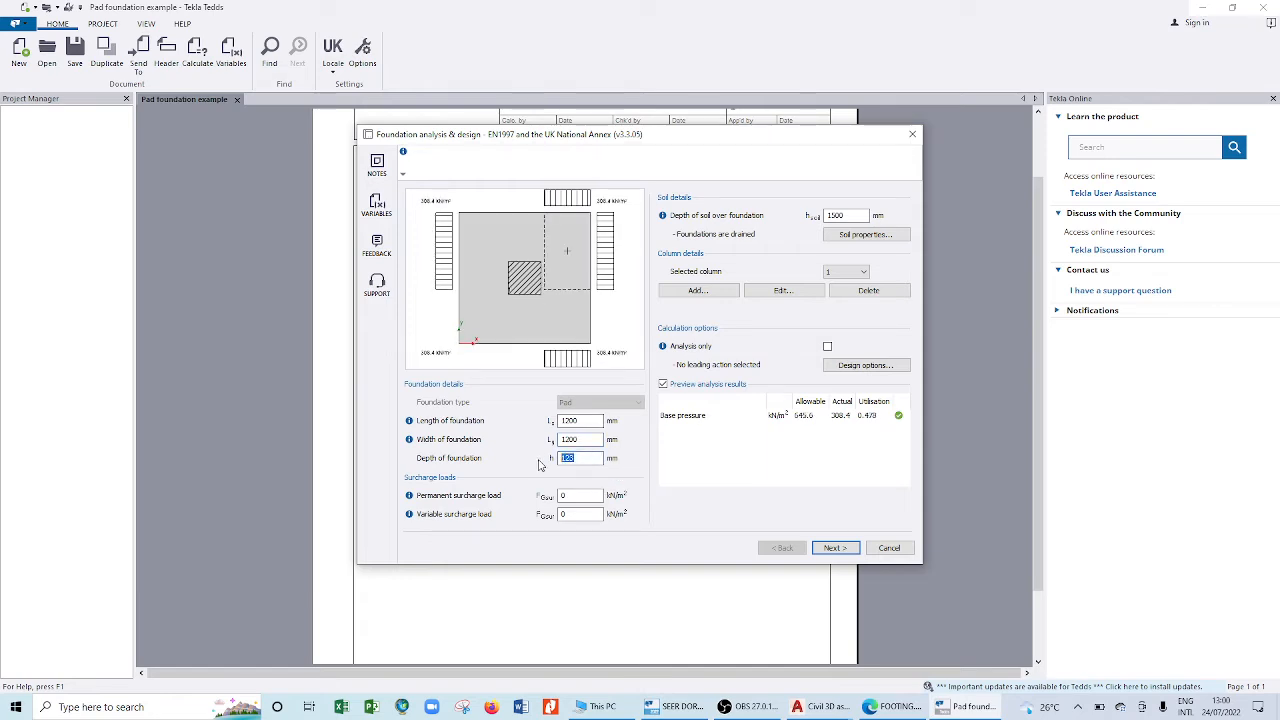
type("123")
- Review the depth of soil over the foundation and the soil properties: water height, density, cohesion, shear resistance angle and friction angle
left_click(852, 216)
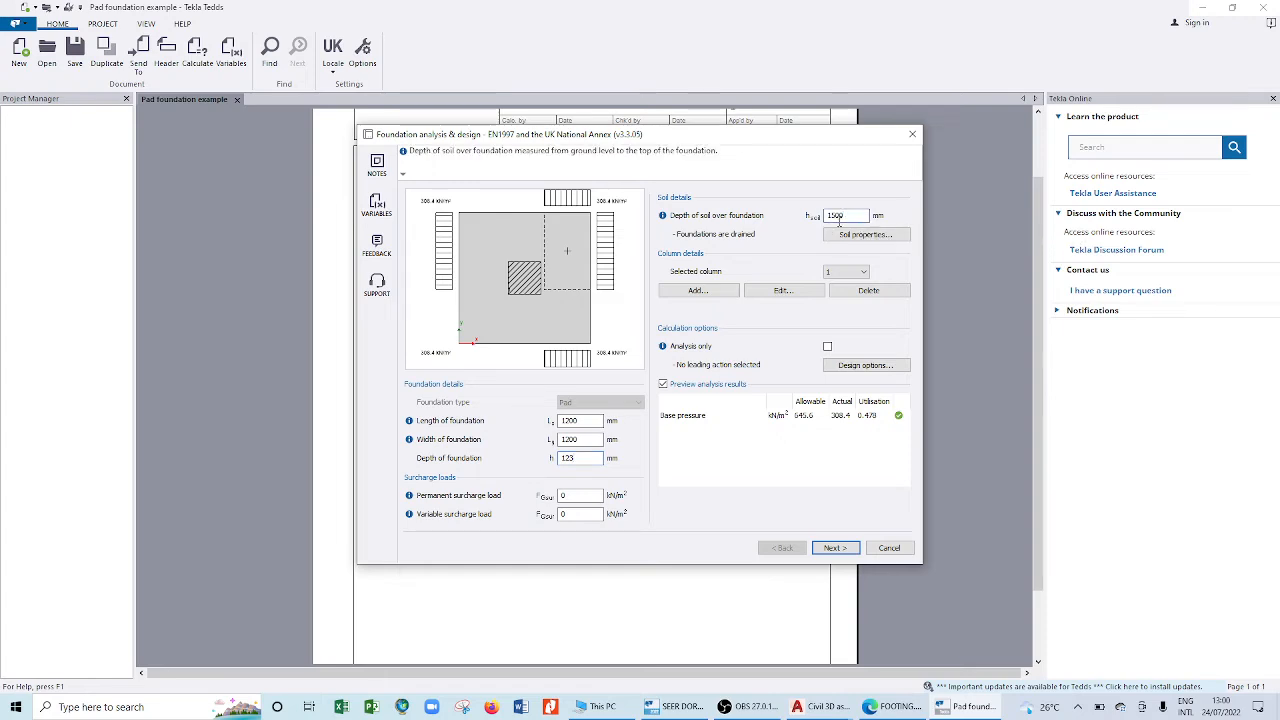
left_click_drag(849, 215, 804, 208)
left_click(863, 236)
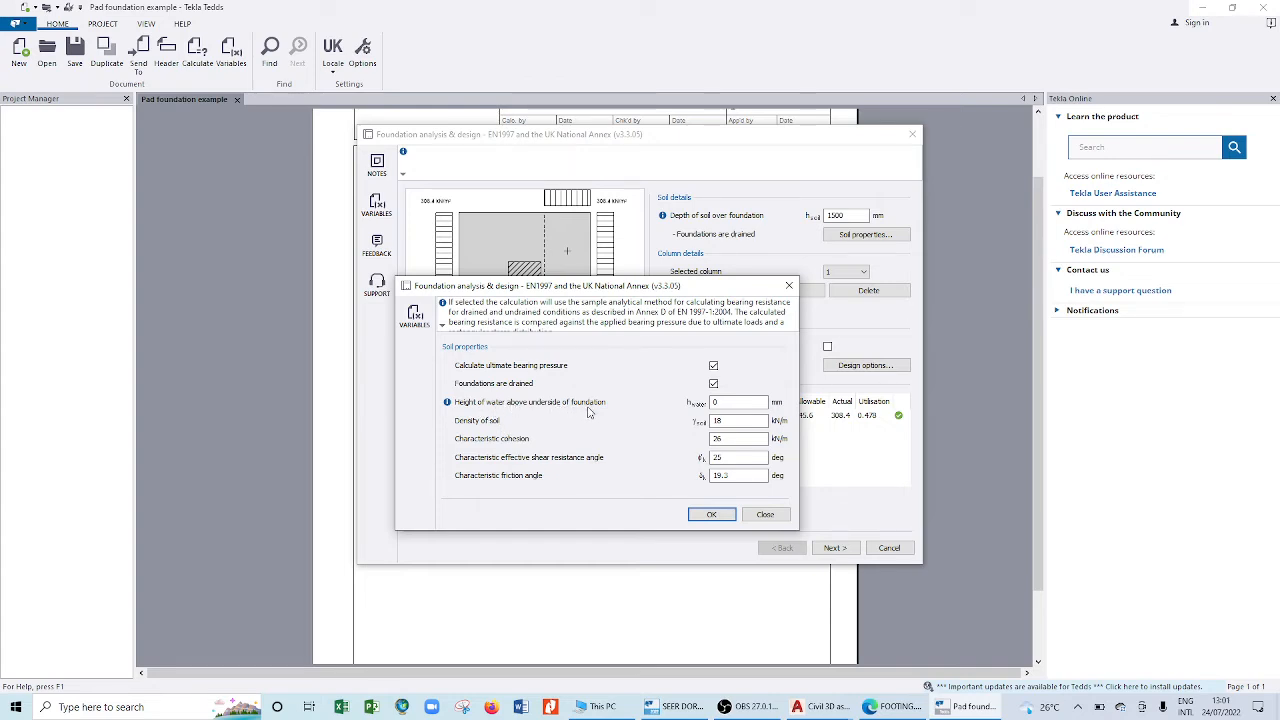
left_click(714, 402)
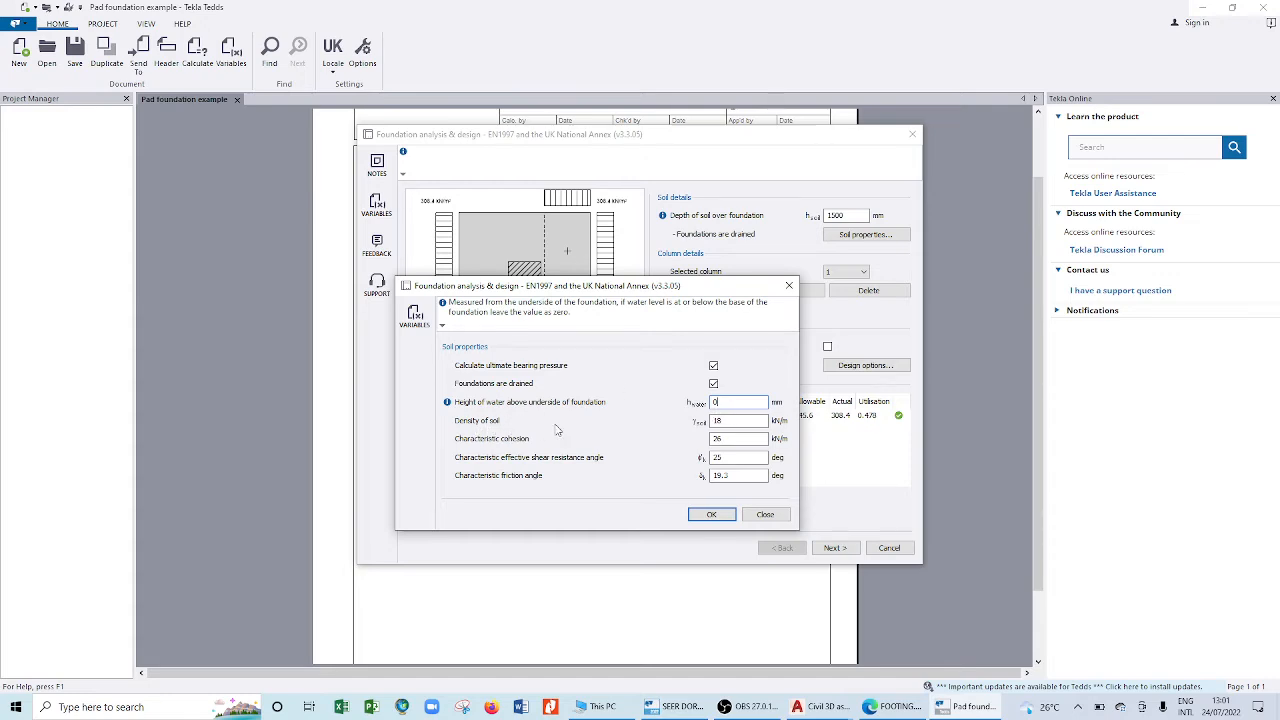
key("Tab")
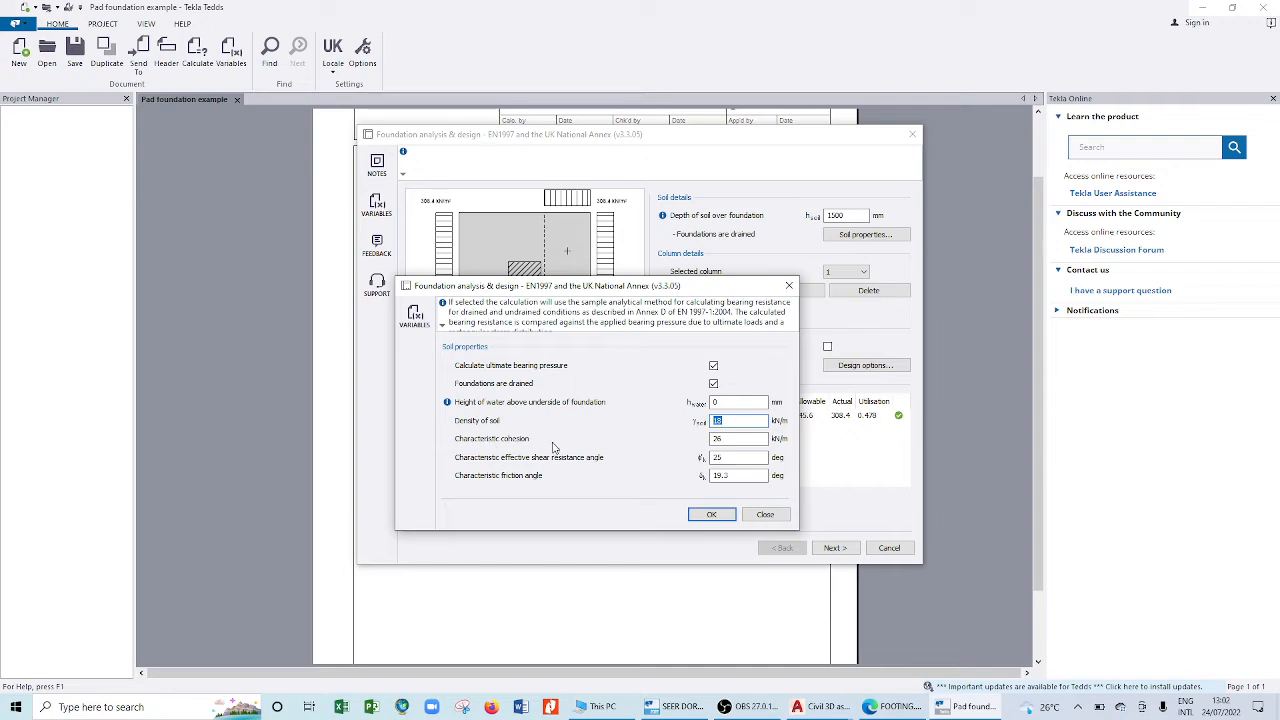
double_click(731, 441)
key("Tab")
key("Tab")
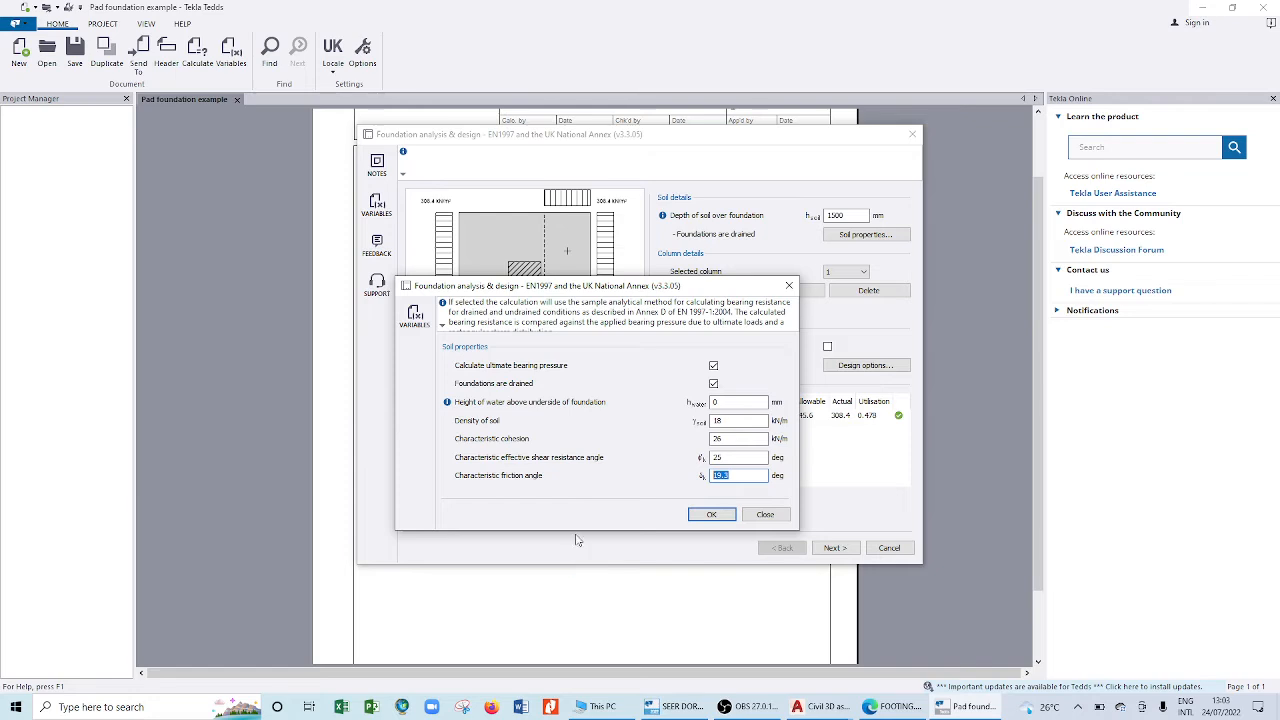
left_click(729, 517)
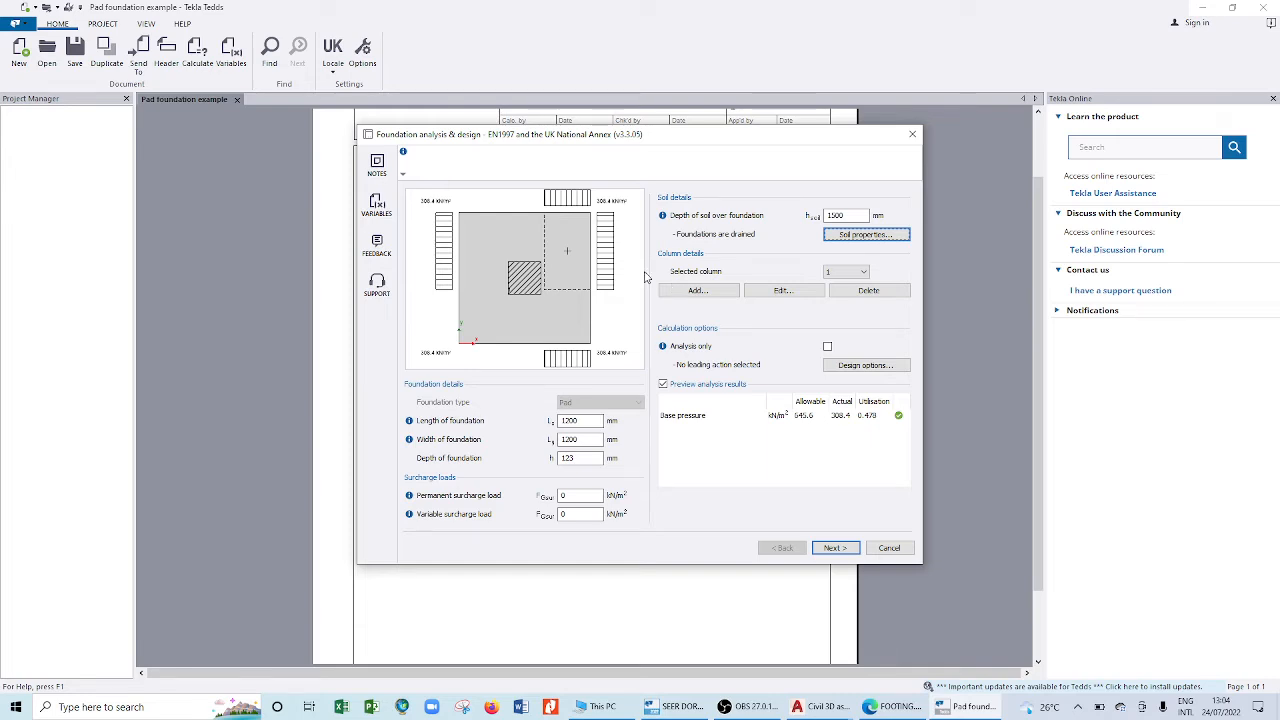
- Review column 1's loads and set its imposed moment in the x-direction to 0 kNm, accepting the column details
left_click(784, 291)
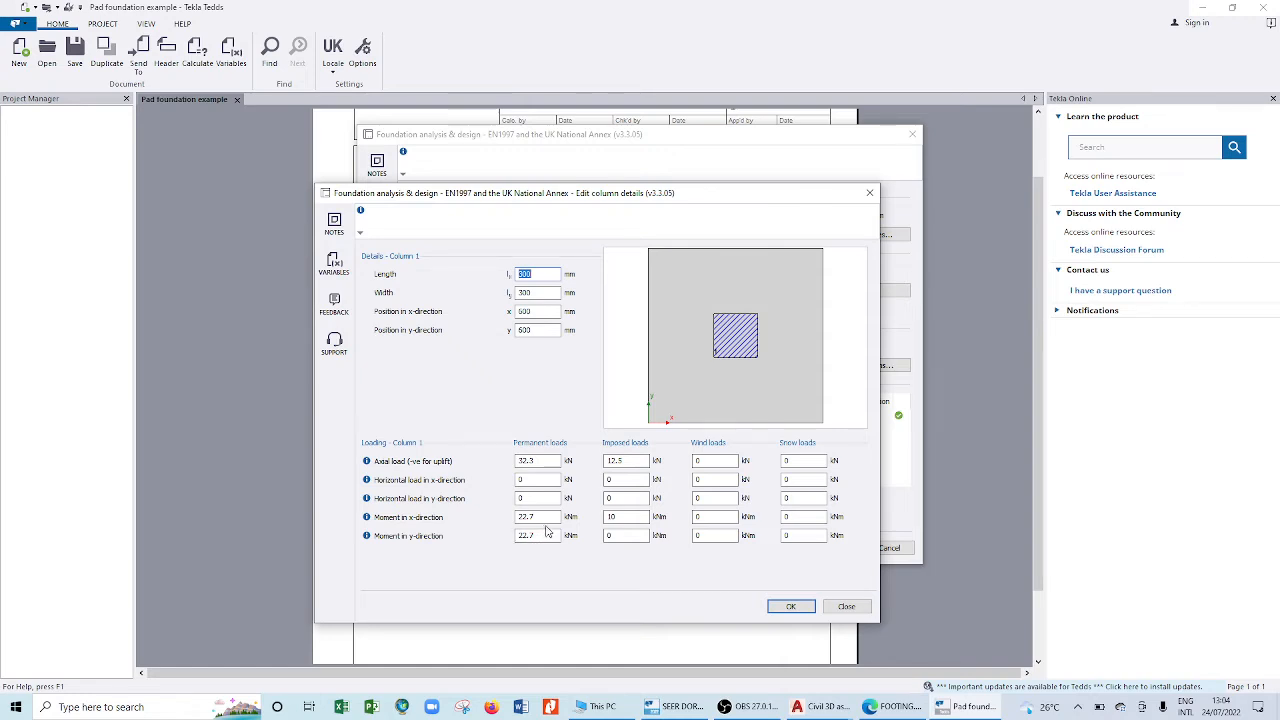
left_click(535, 460)
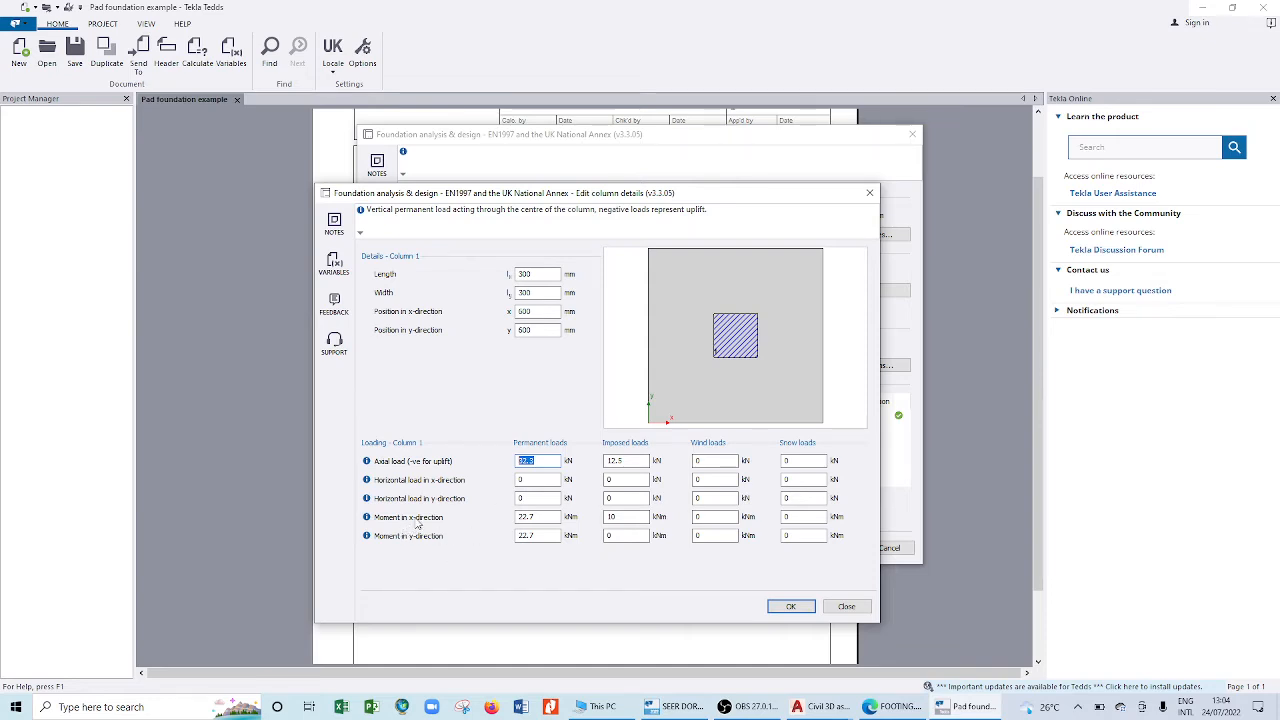
left_click(540, 517)
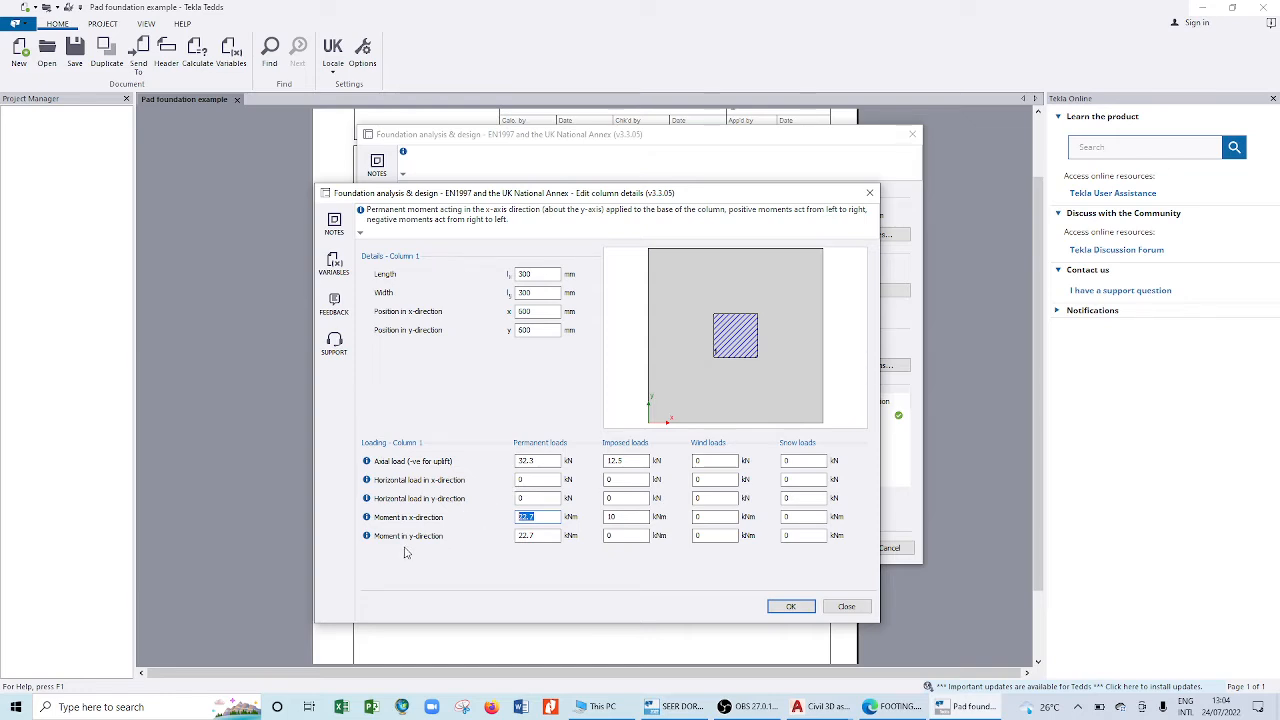
left_click(535, 537)
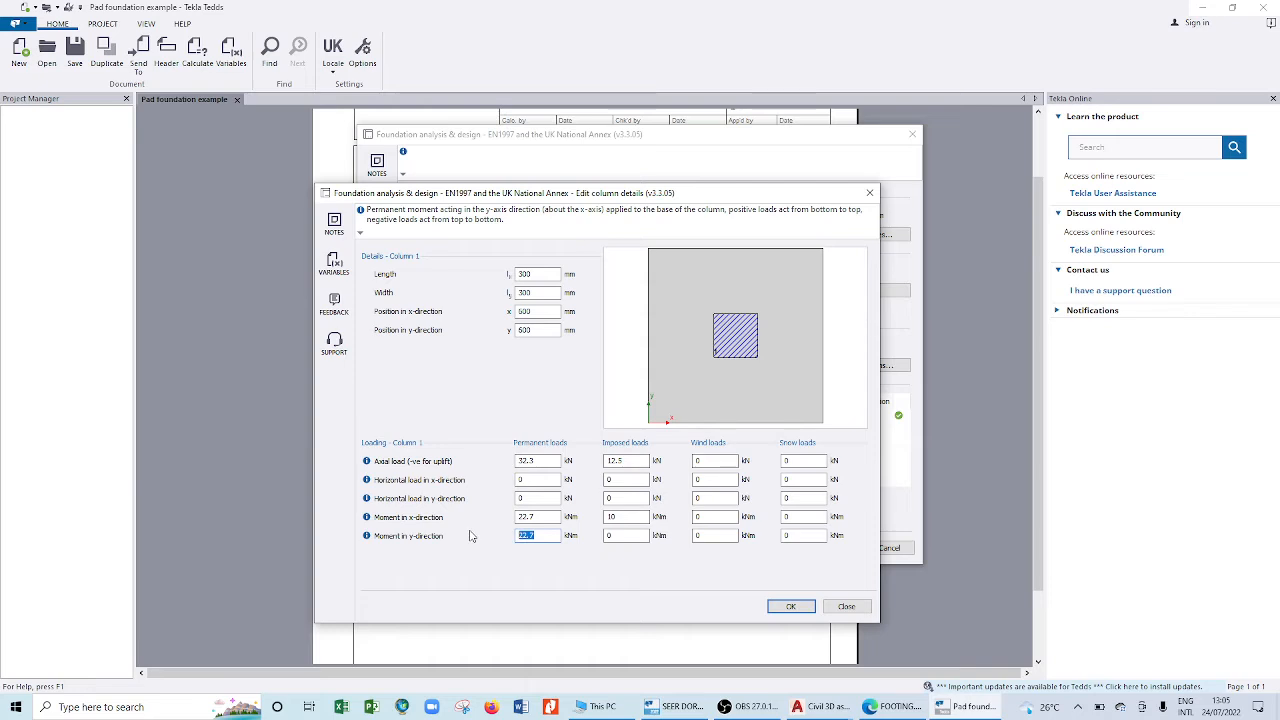
left_click(644, 461)
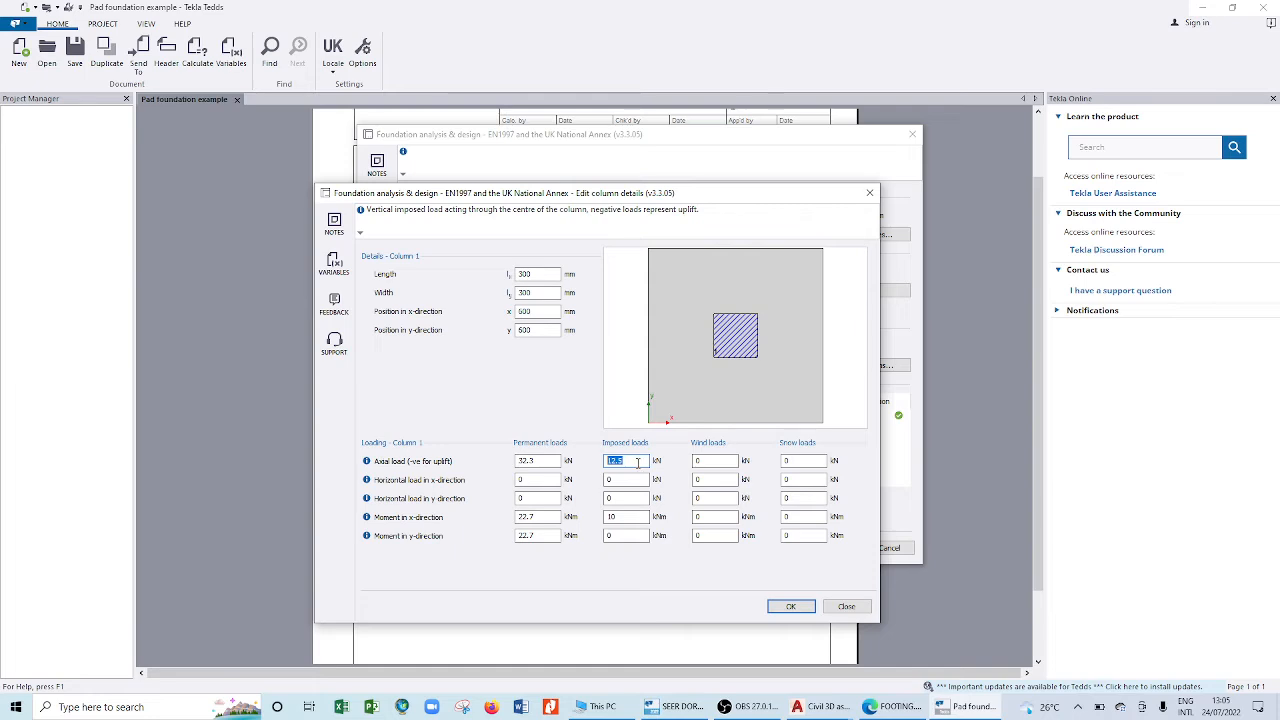
left_click(612, 517)
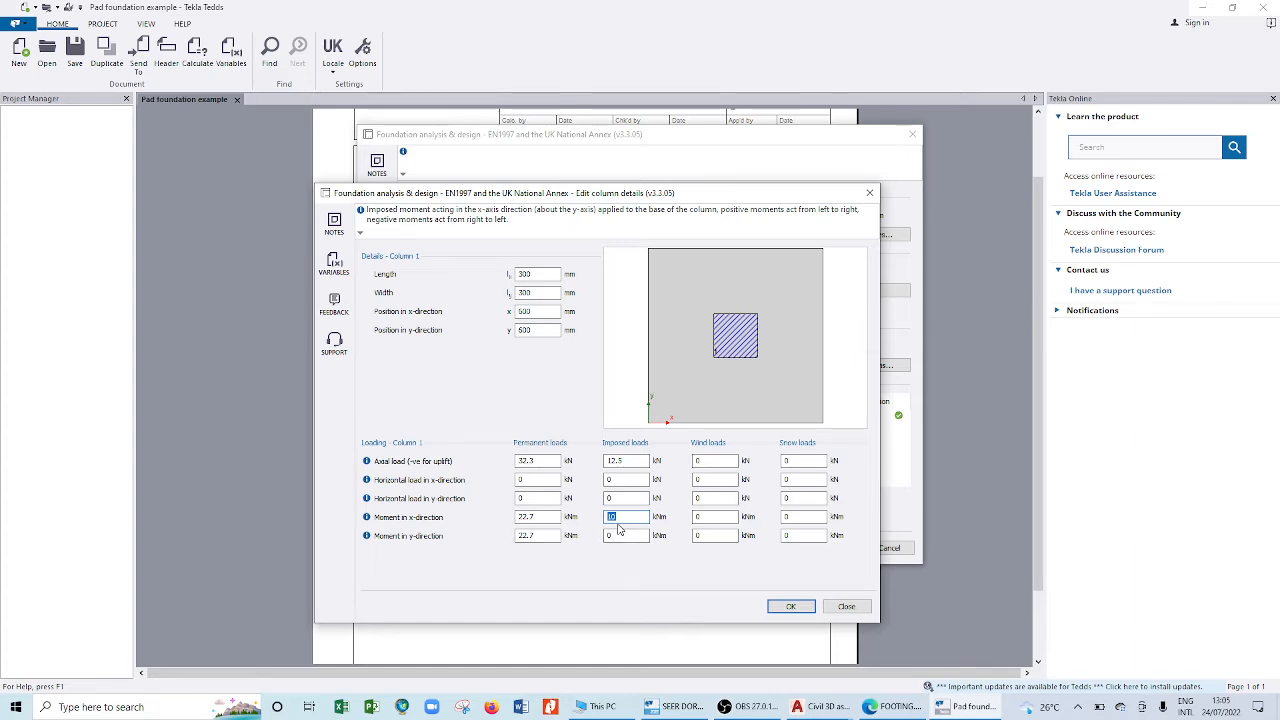
key("BackSpace")
type("0")
left_click(789, 607)
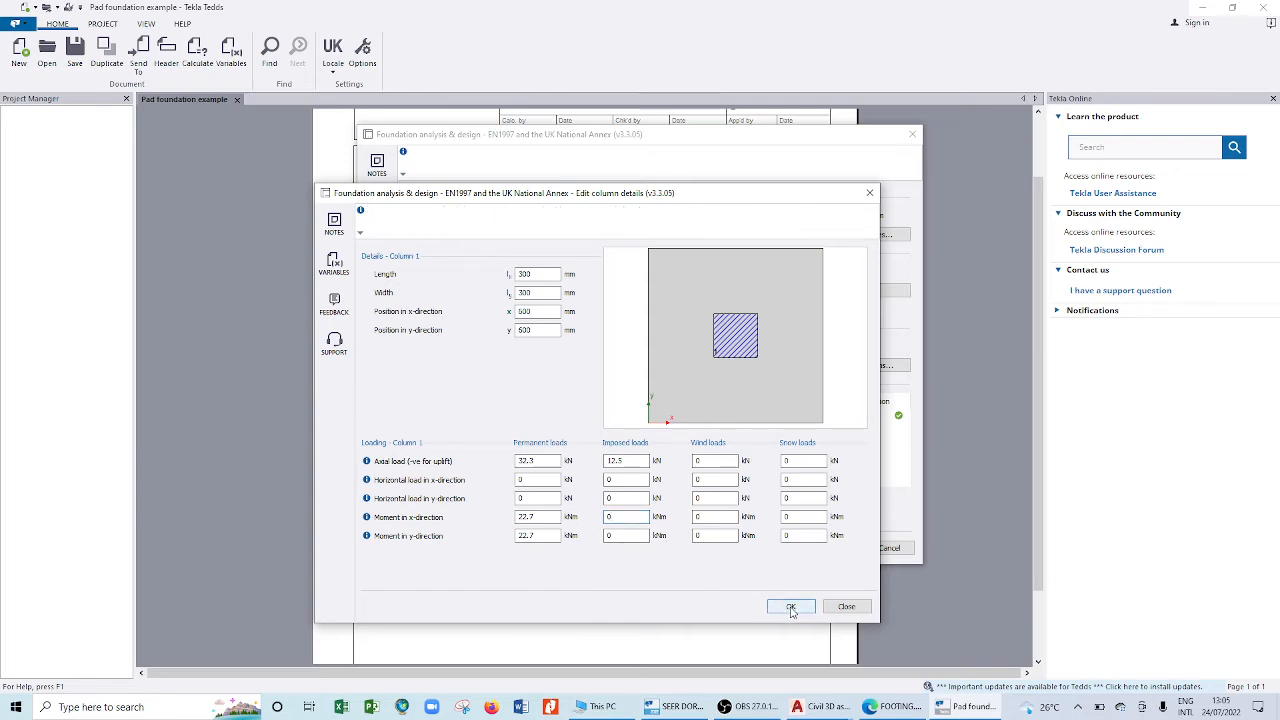
left_click(790, 608)
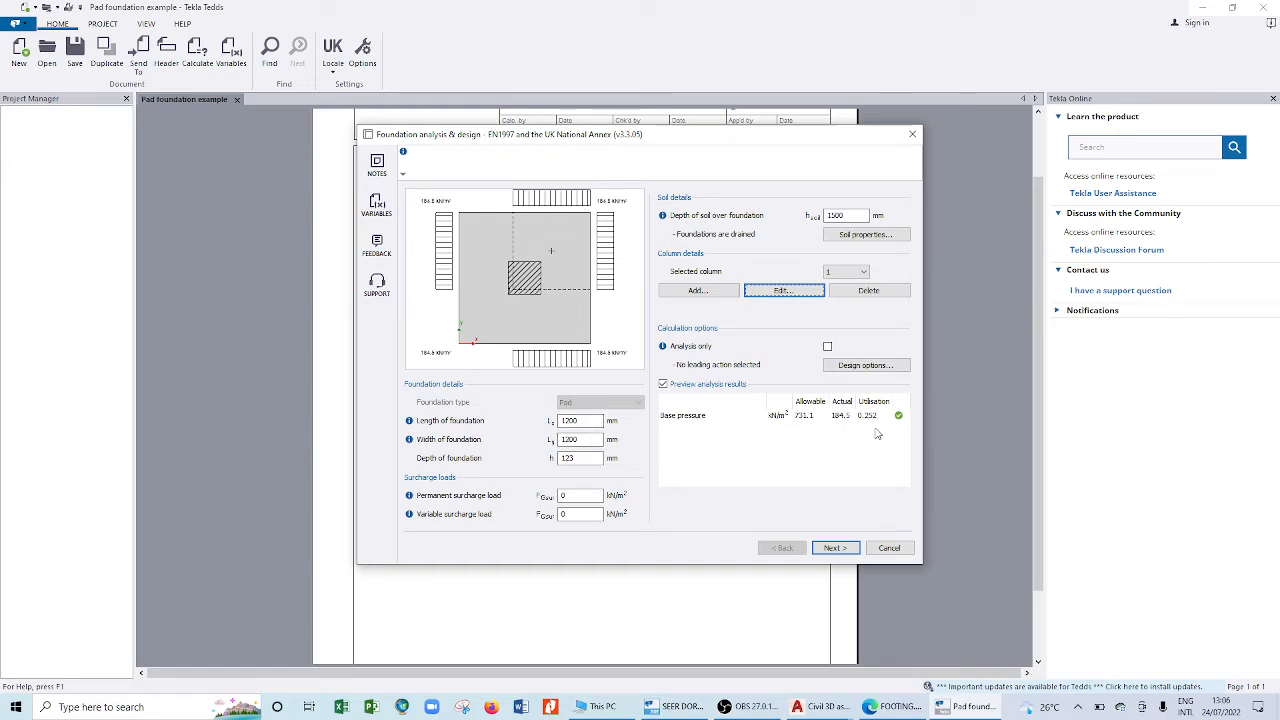
- Reduce the foundation's length and width to 1100 mm each and continue to the reinforcement design page
left_click(575, 420)
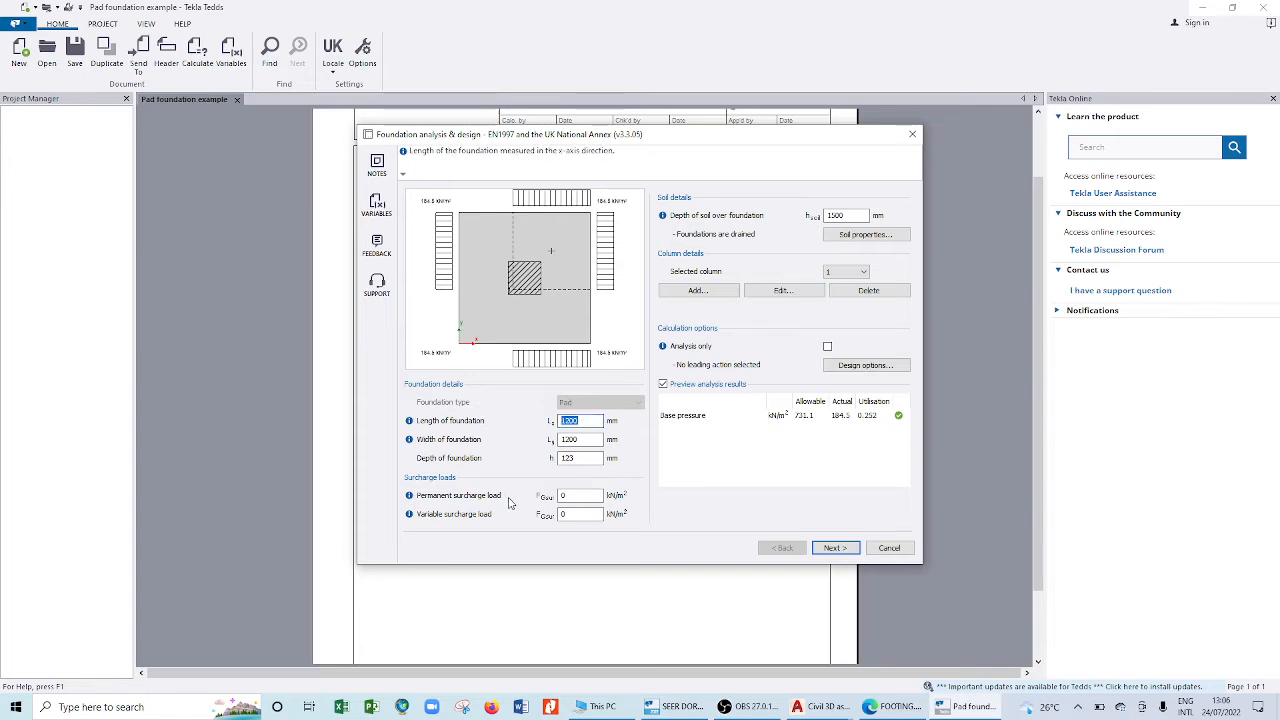
type("11")
left_click(568, 439)
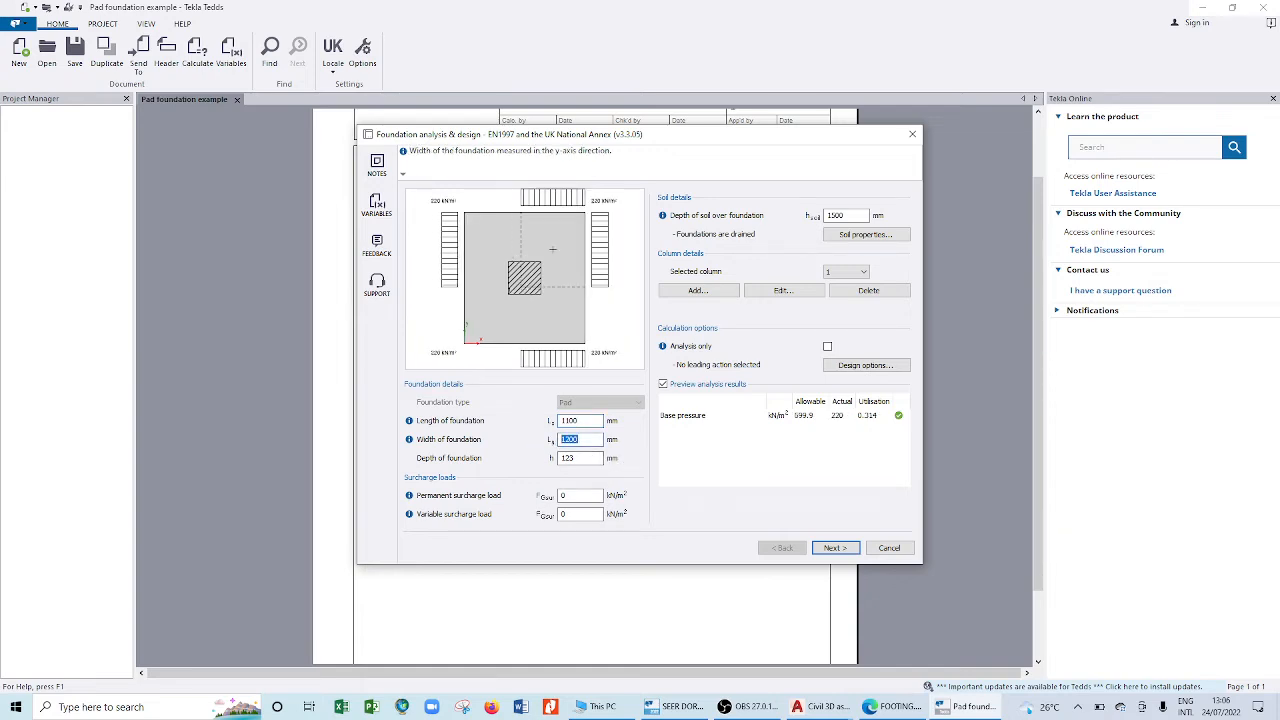
type("1100")
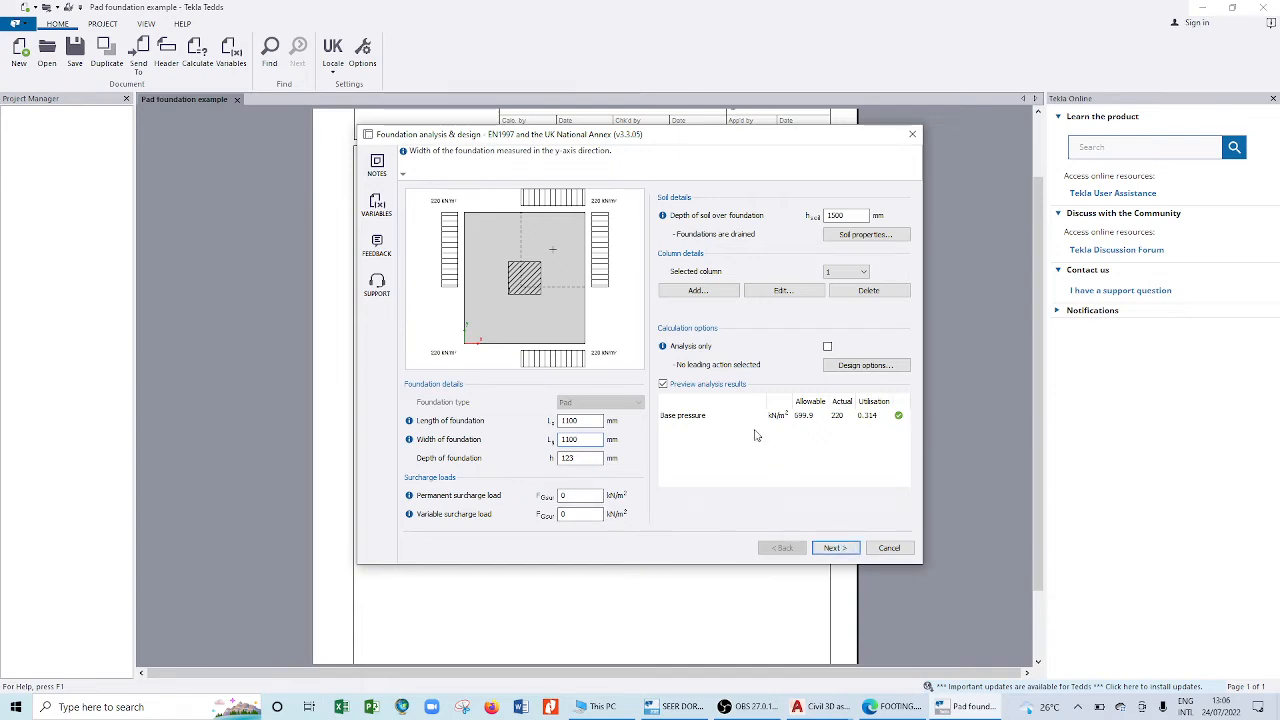
left_click(586, 457)
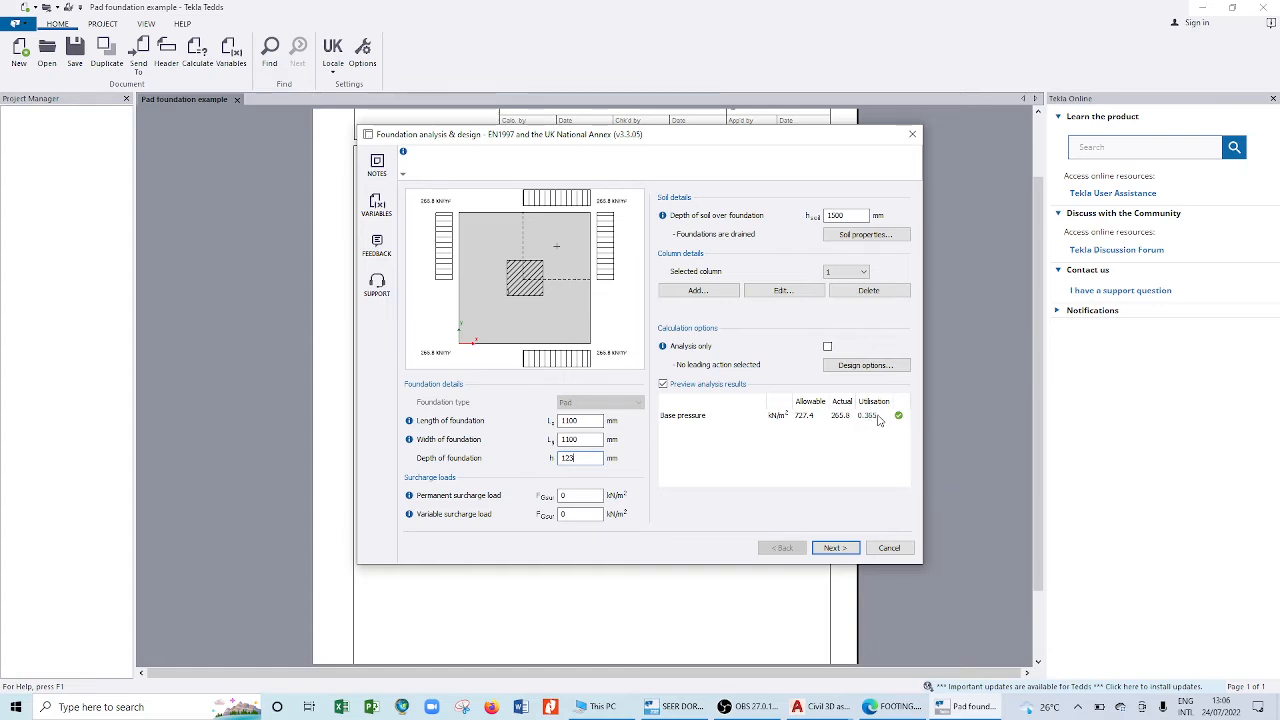
left_click(845, 548)
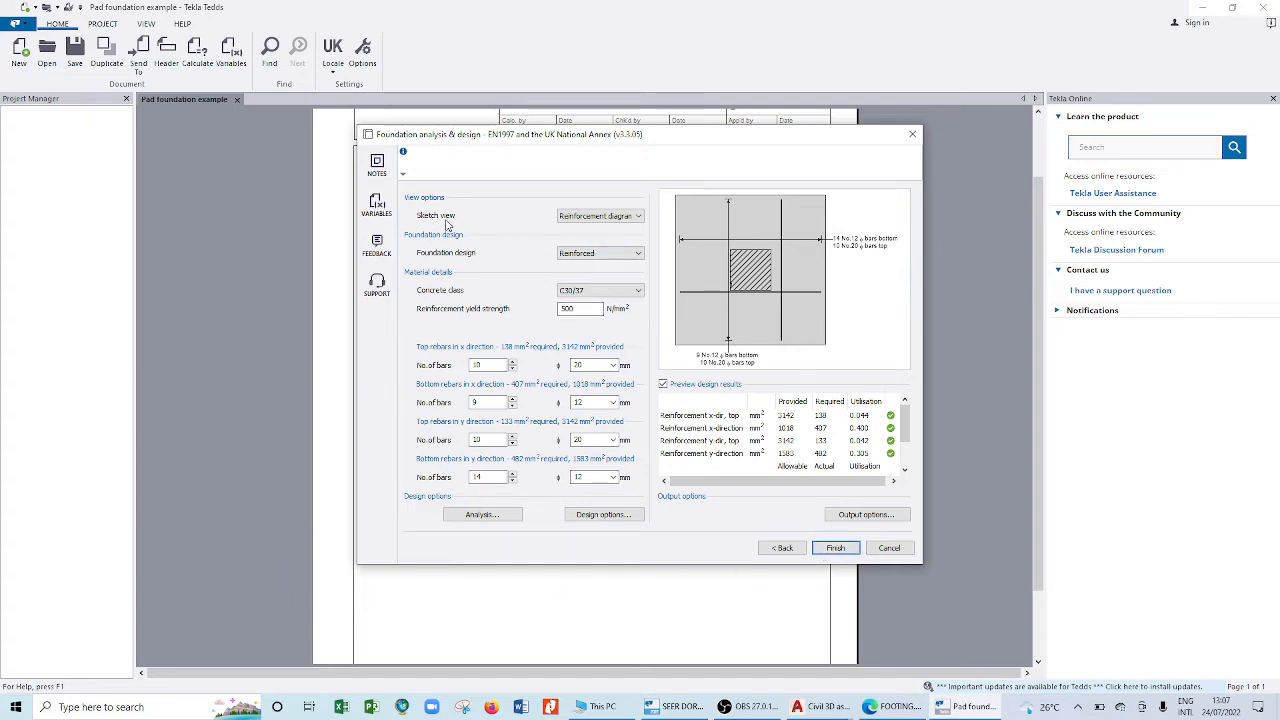
- Examine the x-axis shear diagram in the sketch view and return to the reinforcement diagram
left_click(598, 217)
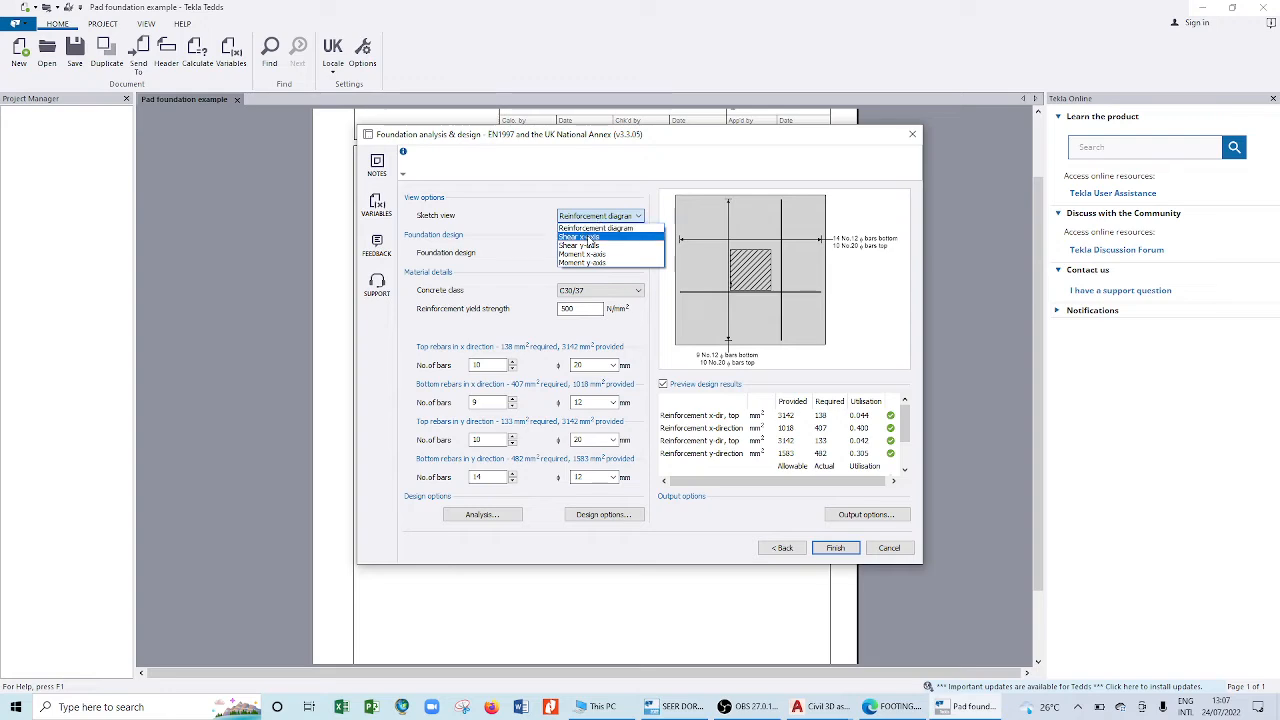
left_click(580, 237)
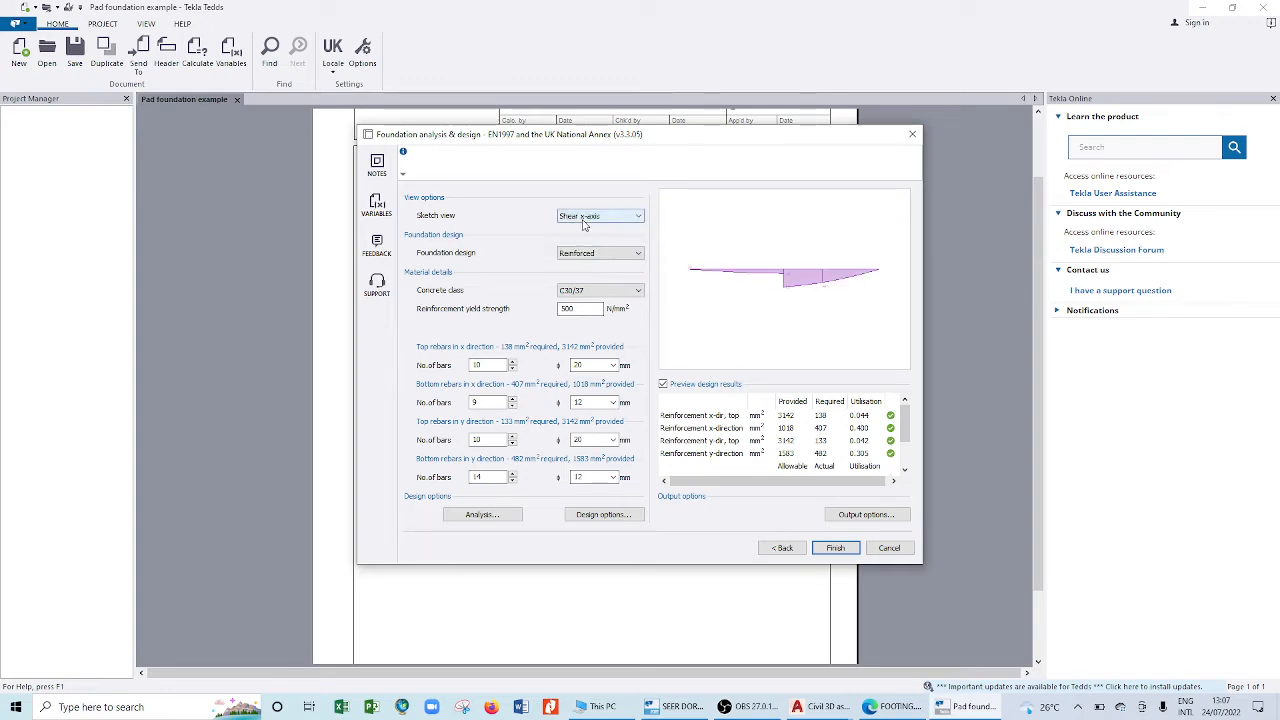
left_click(598, 216)
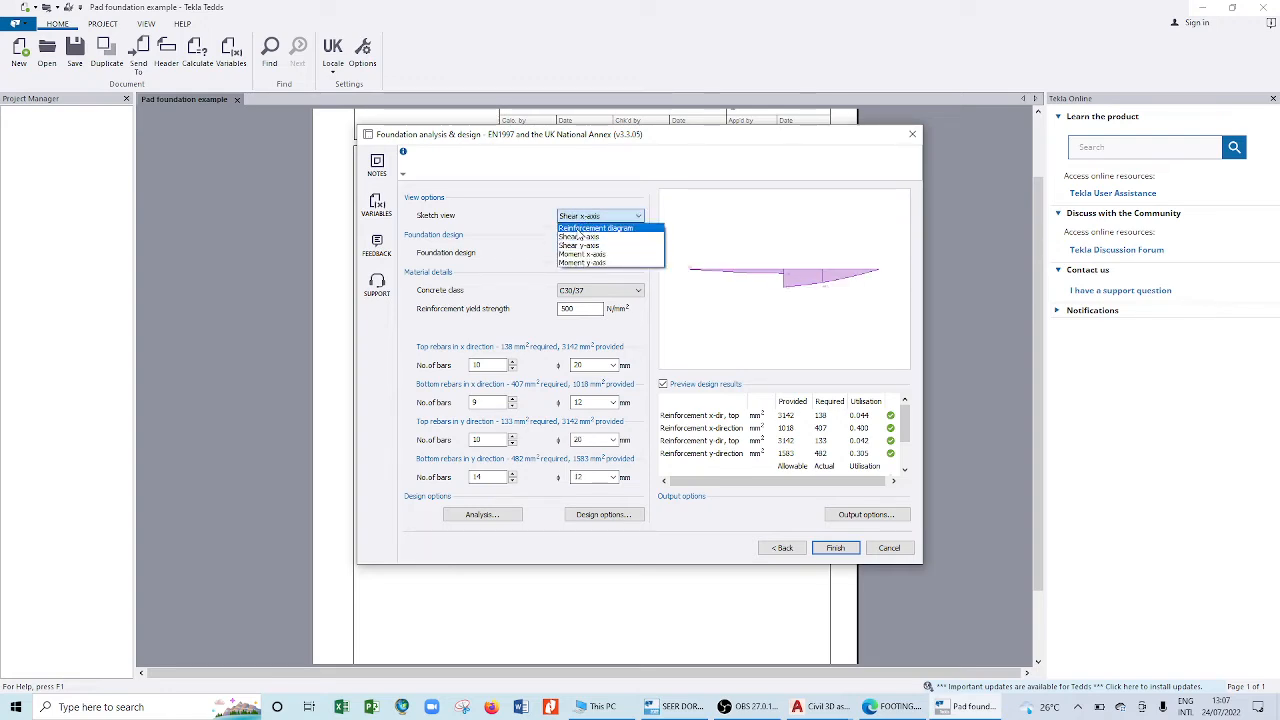
left_click(590, 229)
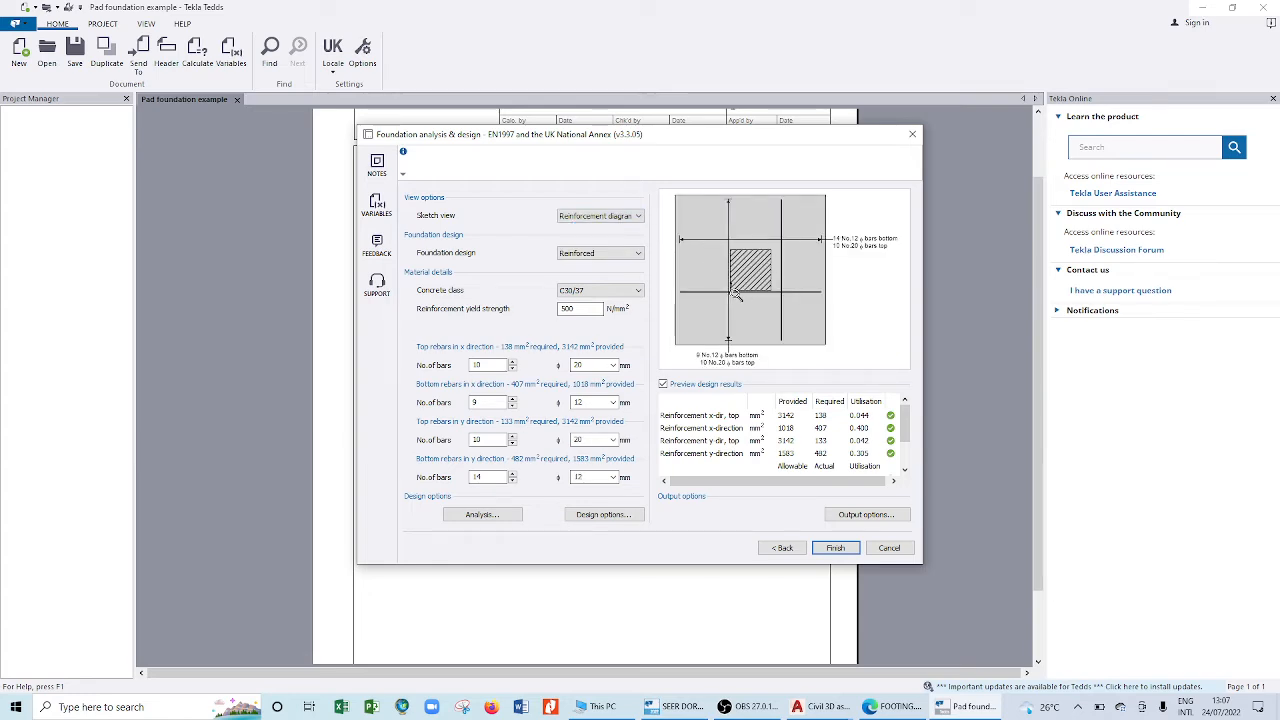
left_click(622, 216)
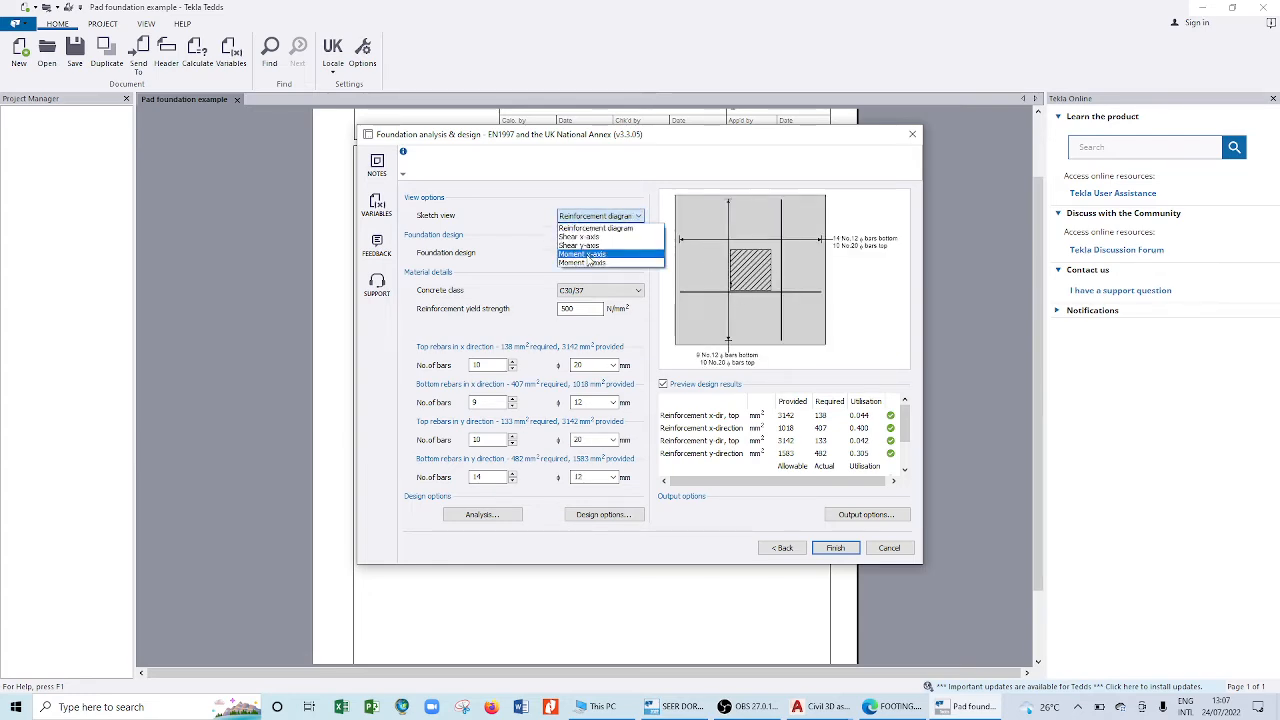
left_click(520, 226)
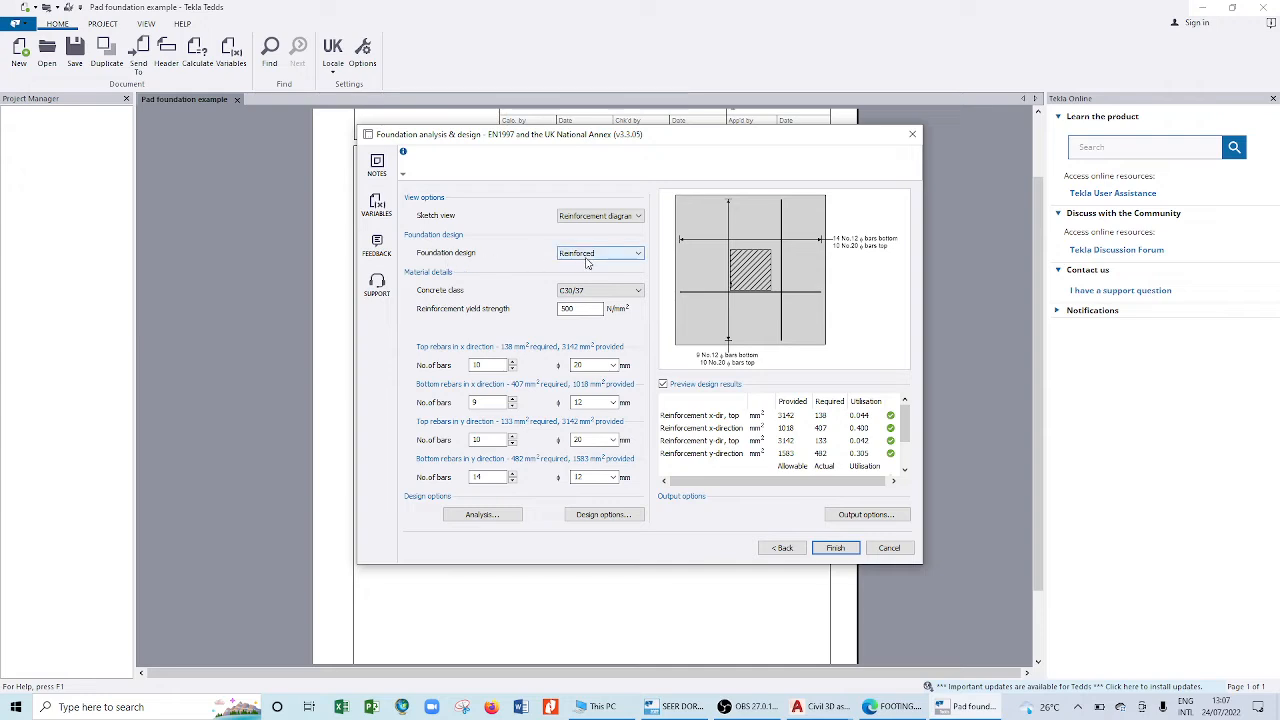
- Keep the foundation design as Reinforced and set the concrete class to C25/30
left_click(587, 258)
left_click(600, 263)
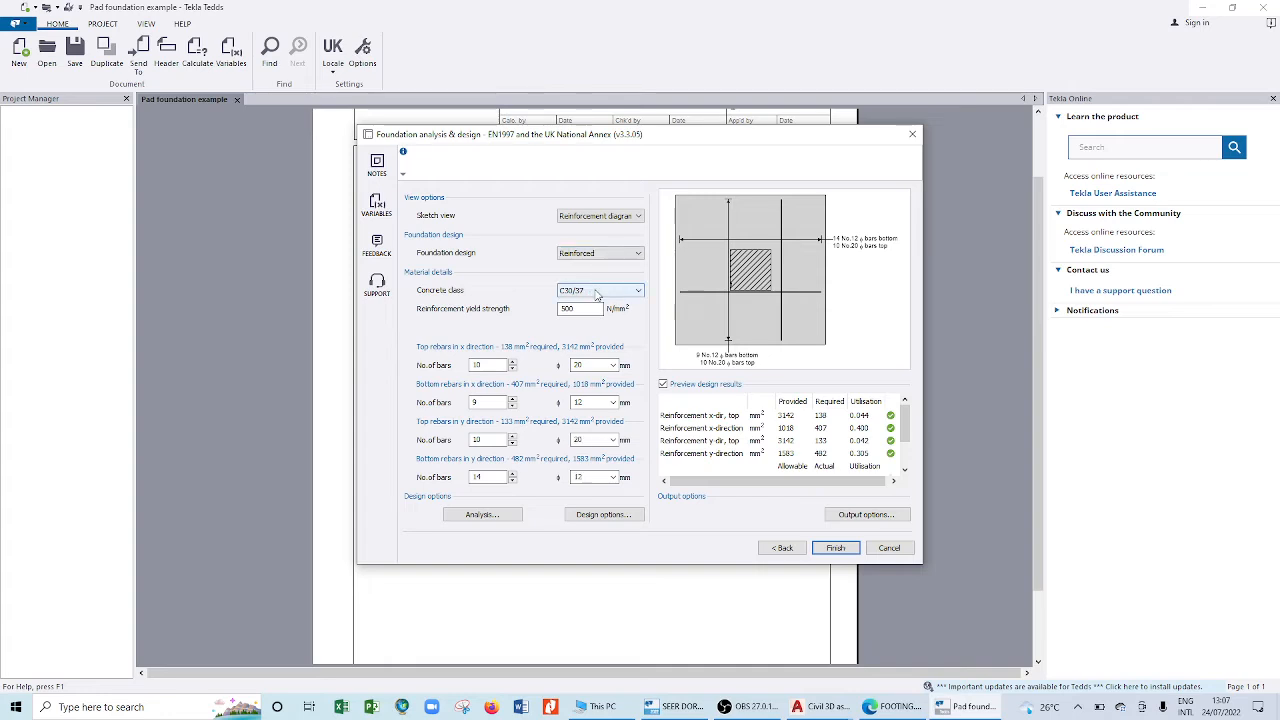
left_click(598, 292)
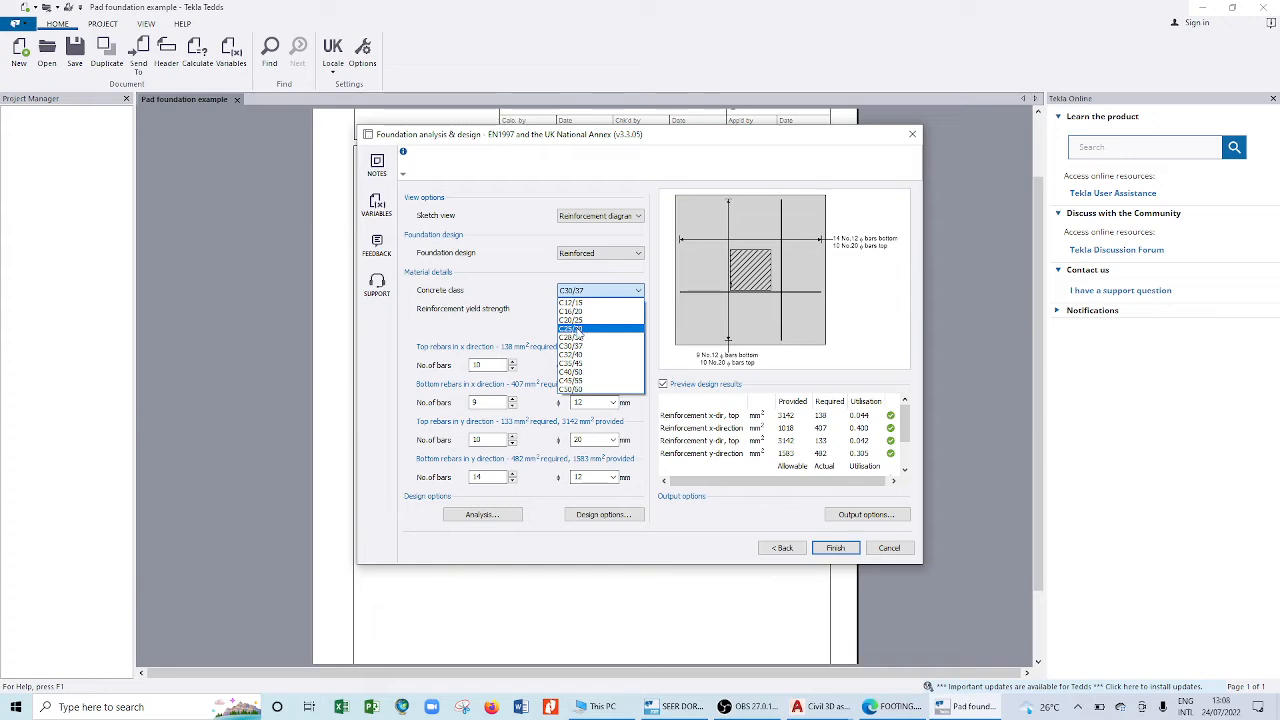
left_click(575, 330)
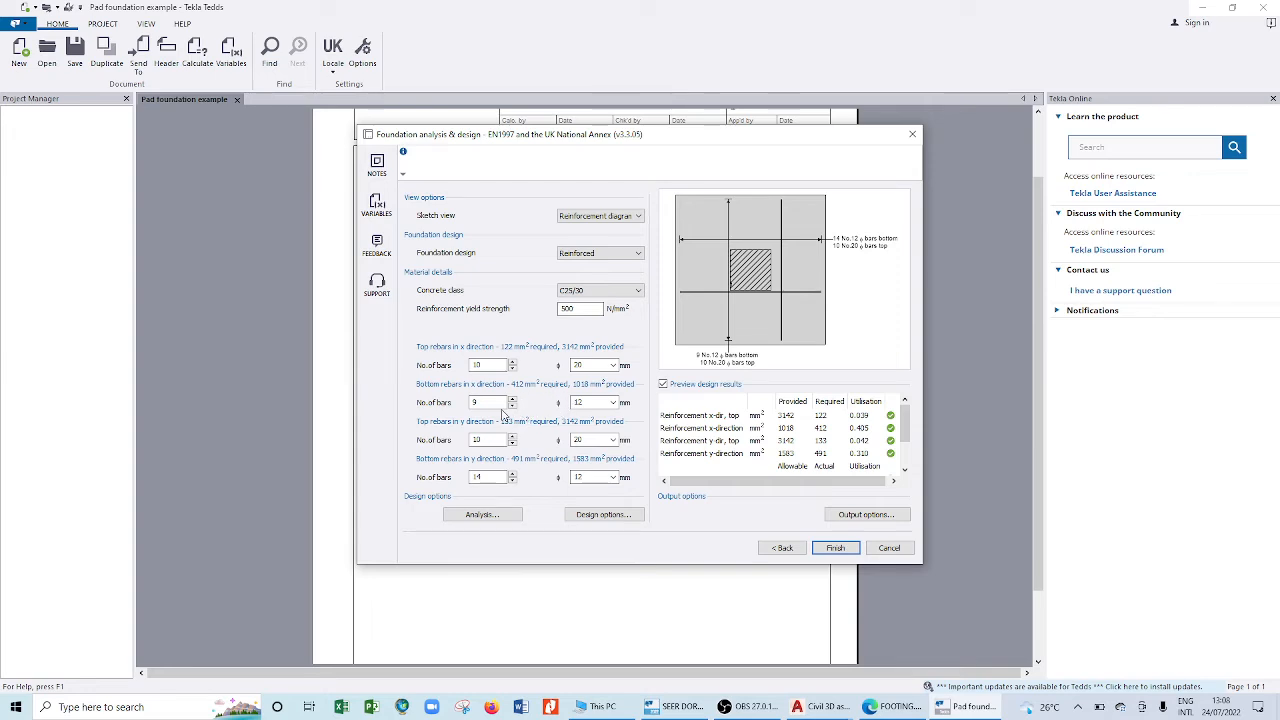
- Set the top reinforcement in the x direction to 6 bars of 12 mm diameter
double_click(501, 366)
type("6")
left_click(488, 402)
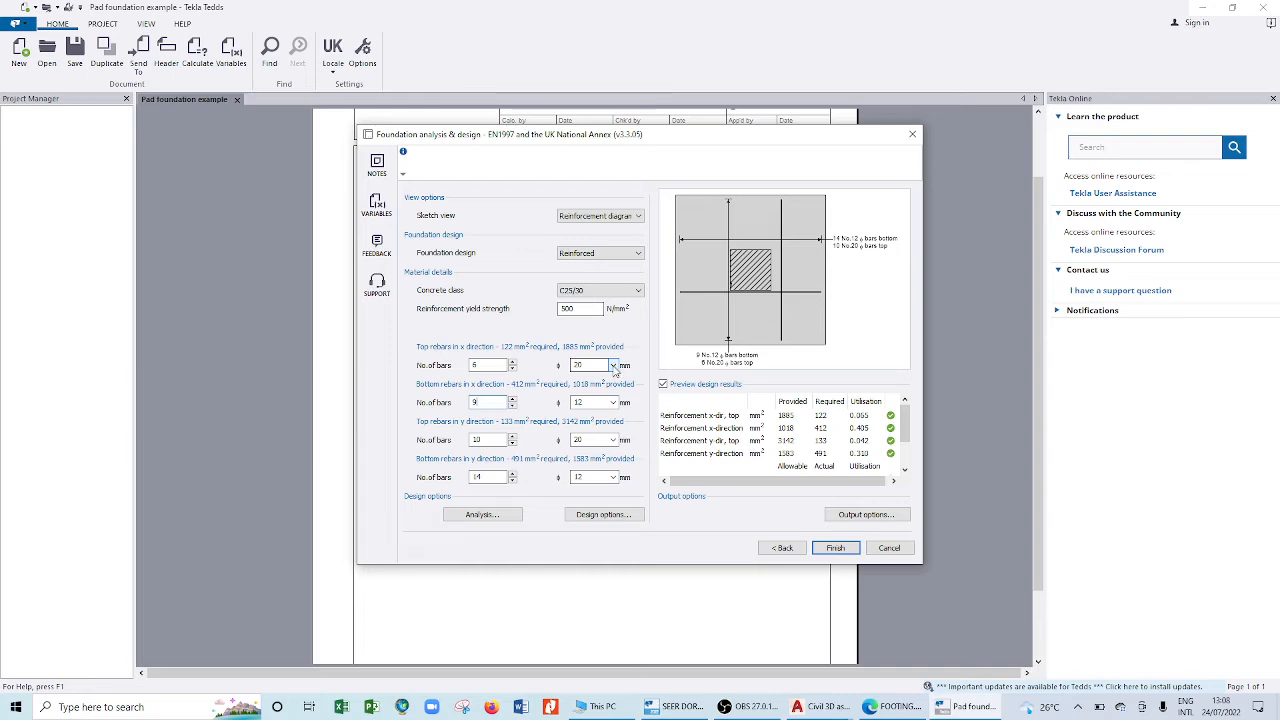
left_click(613, 366)
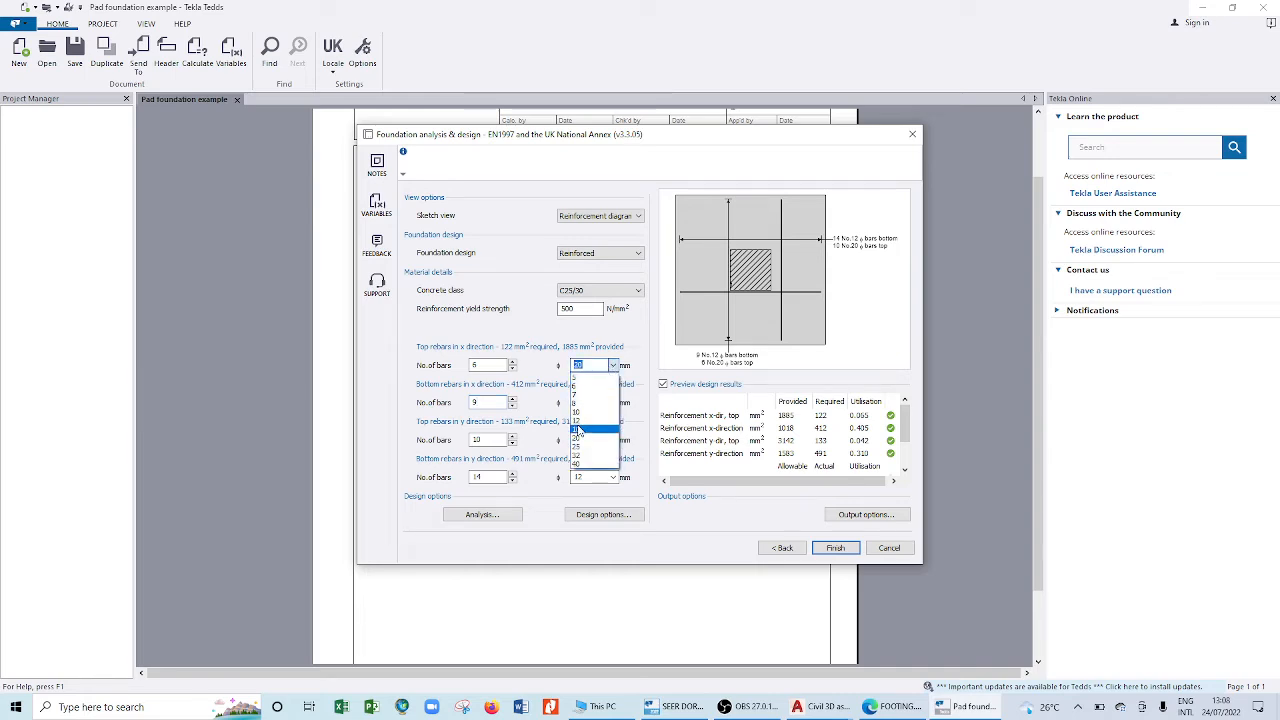
left_click(579, 421)
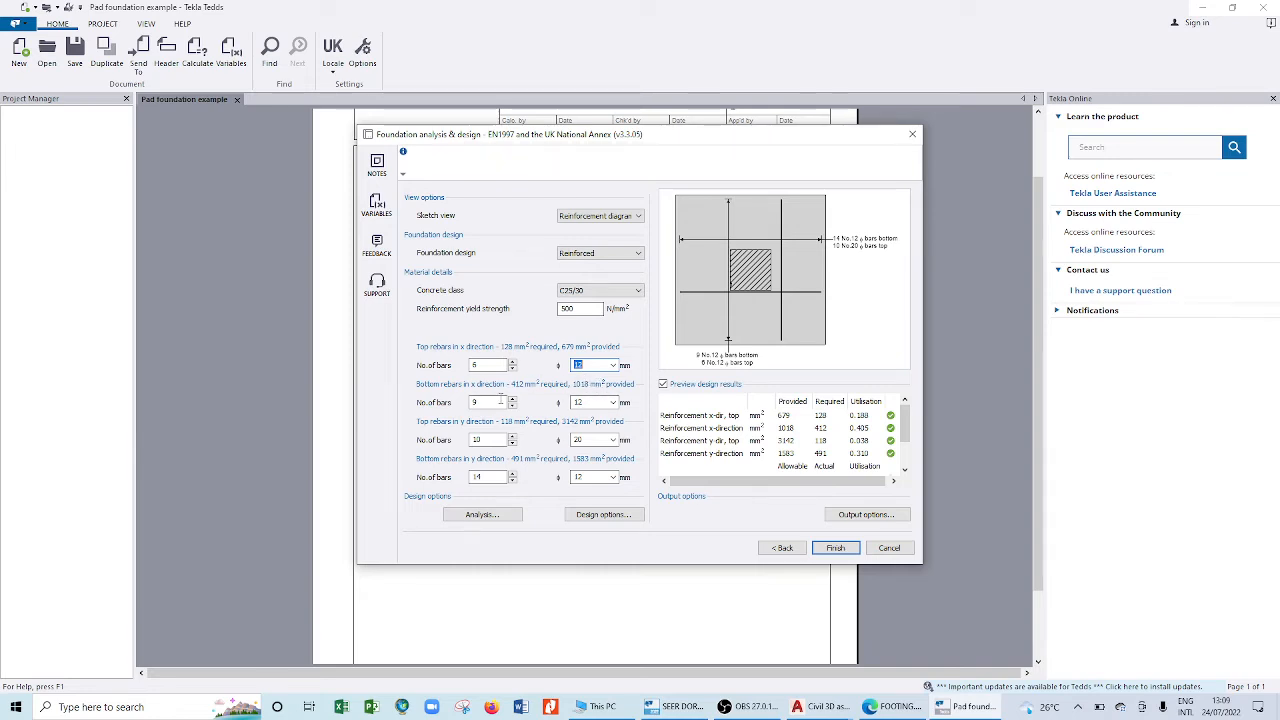
- Set the bottom reinforcement in the x direction to 6 bars and finish the calculation to generate the report
left_click(490, 401)
type("6")
left_click(490, 438)
left_click(838, 548)
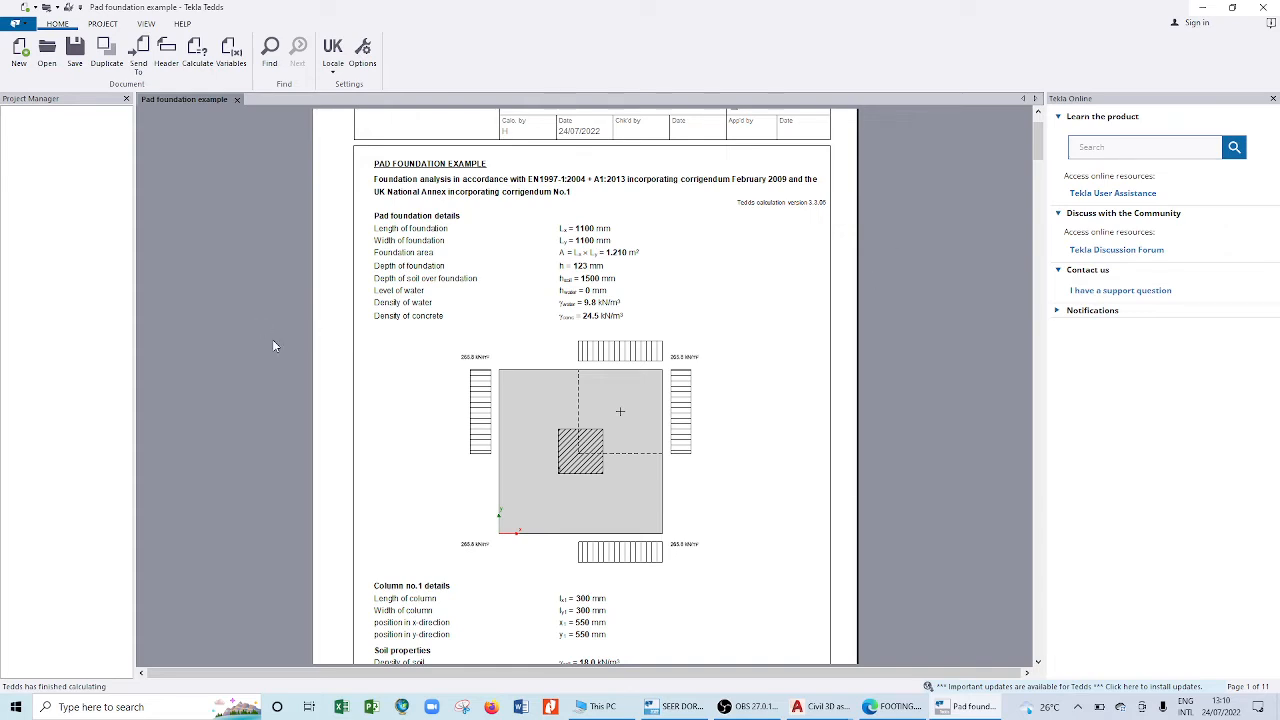
- Recheck the foundation calculation inputs and examine the report's bearing, flexure, crack width, shear and punching shear checks and reinforcement sketch
left_click(207, 66)
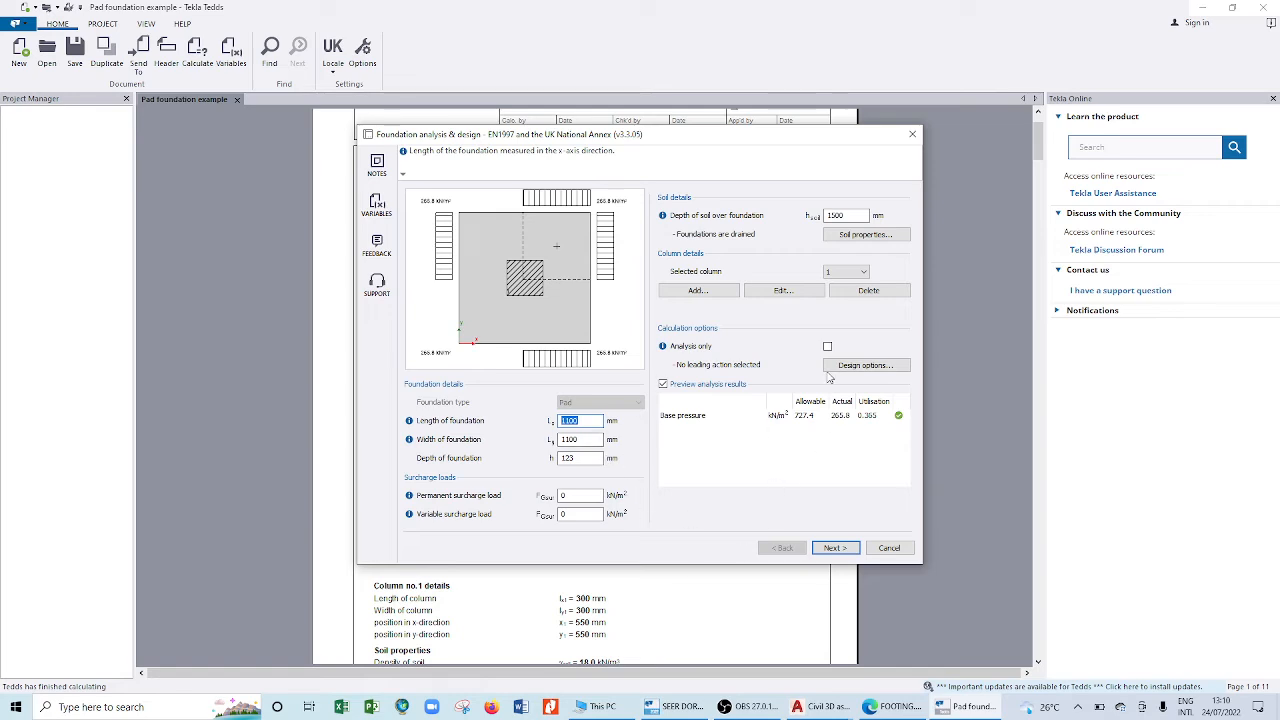
left_click(845, 548)
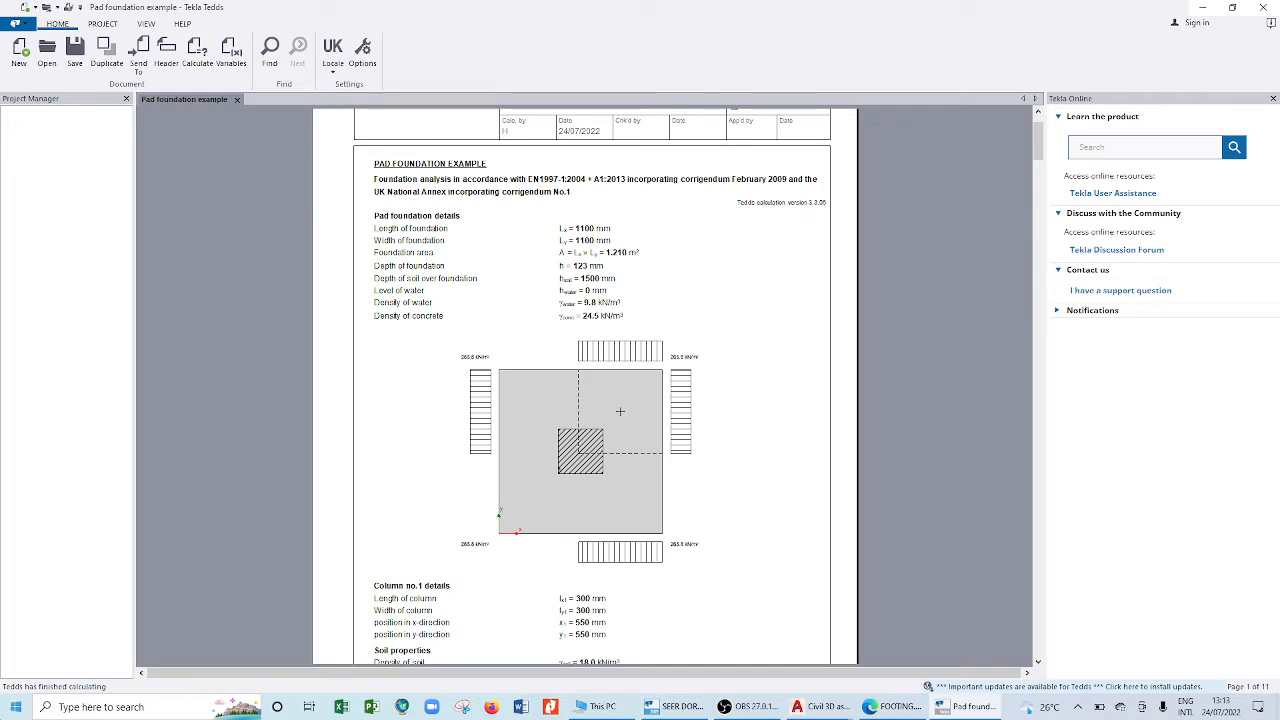
scroll(466, 343, "up", 2)
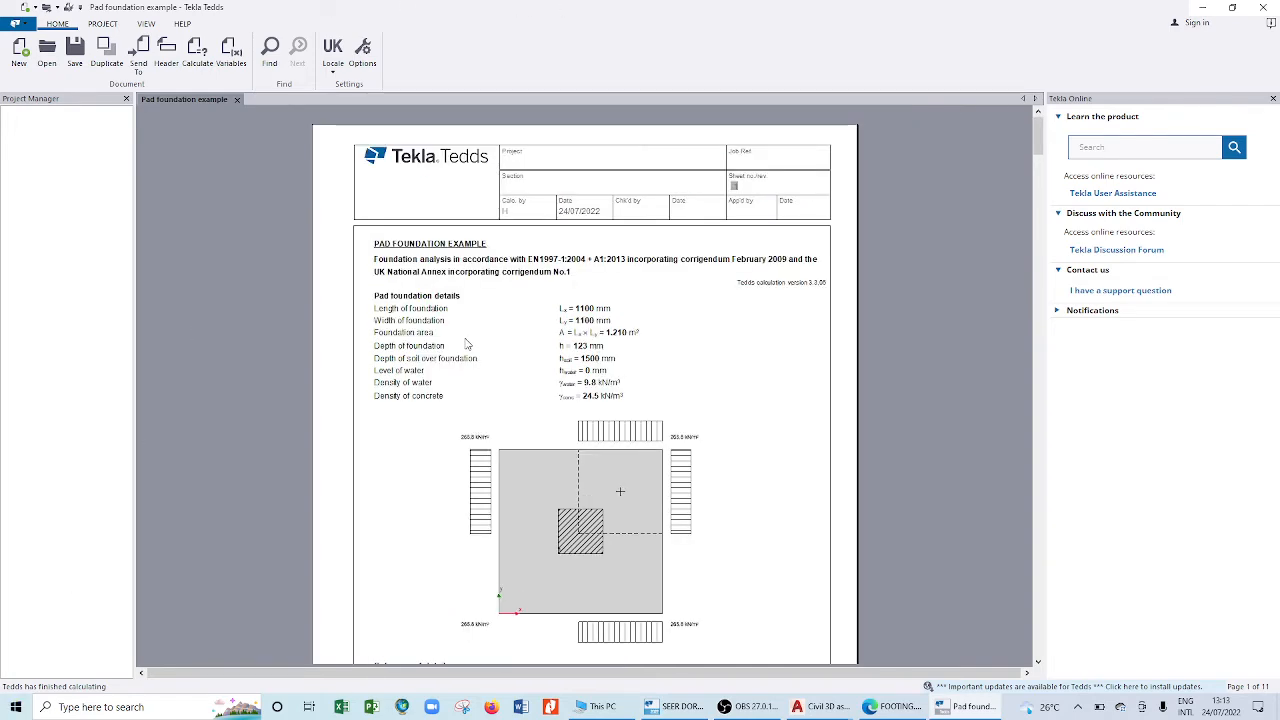
scroll(466, 343, "down", 20)
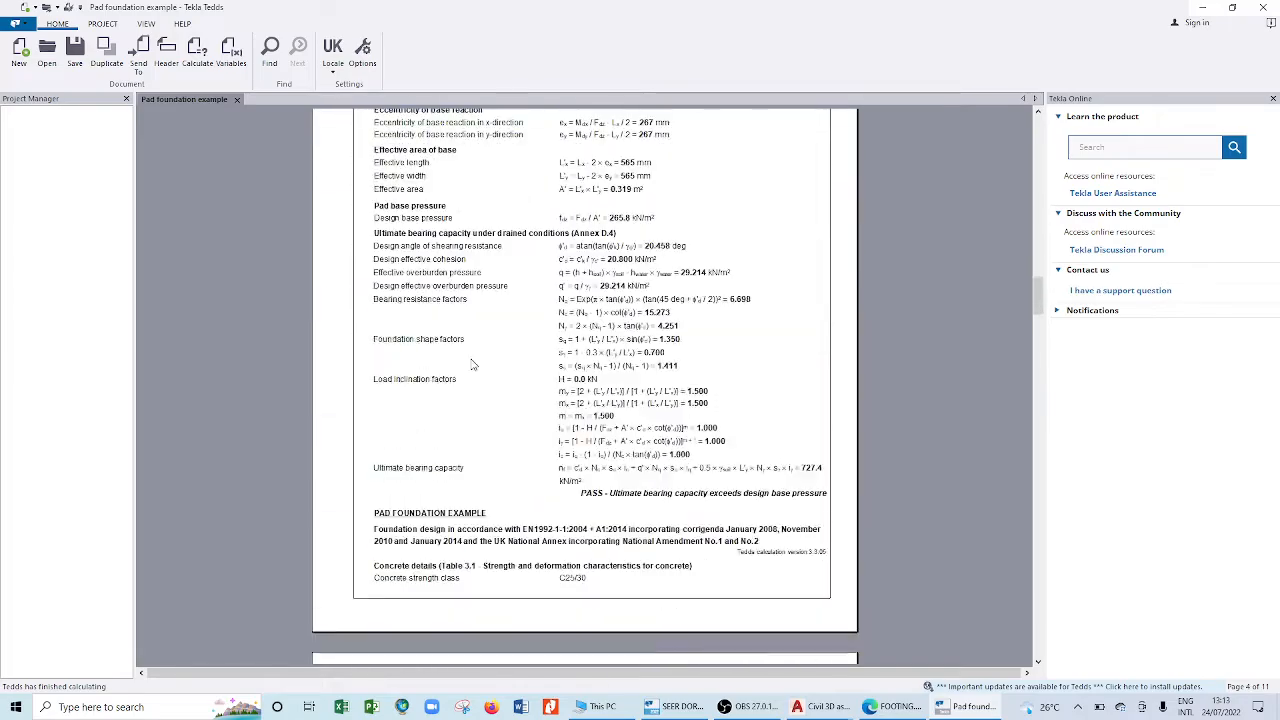
scroll(474, 365, "down", 20)
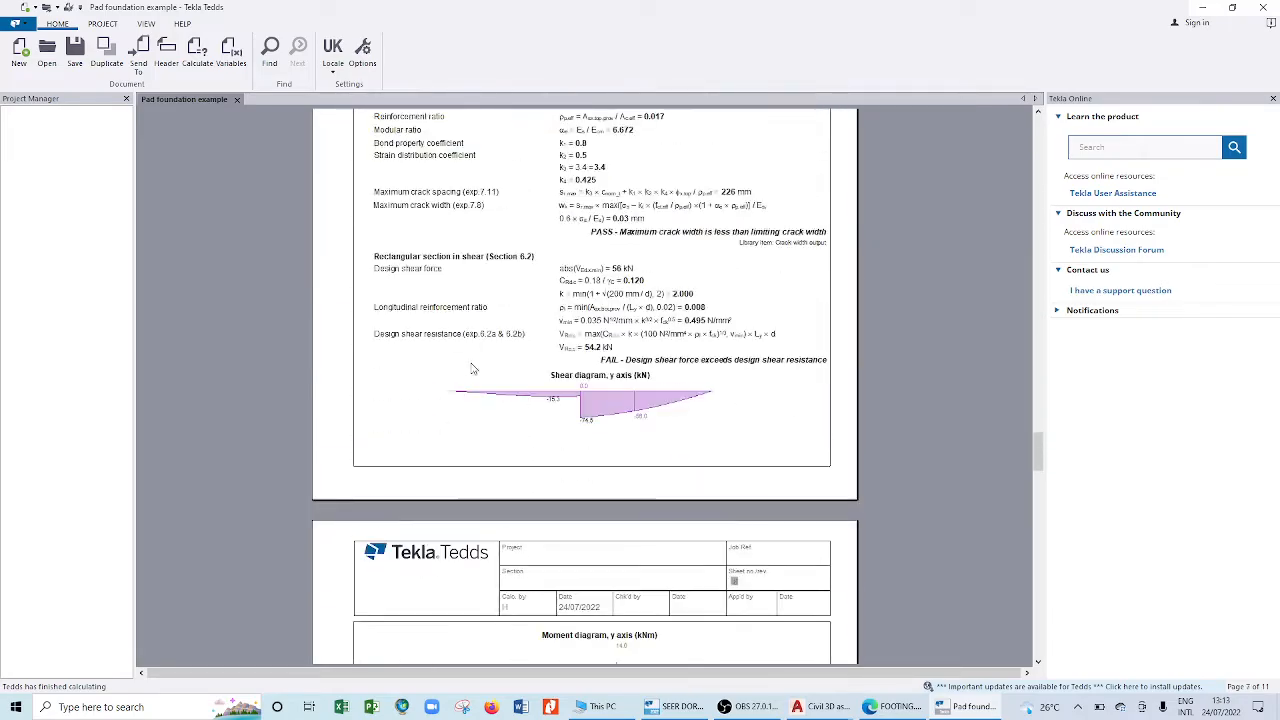
scroll(474, 369, "down", 20)
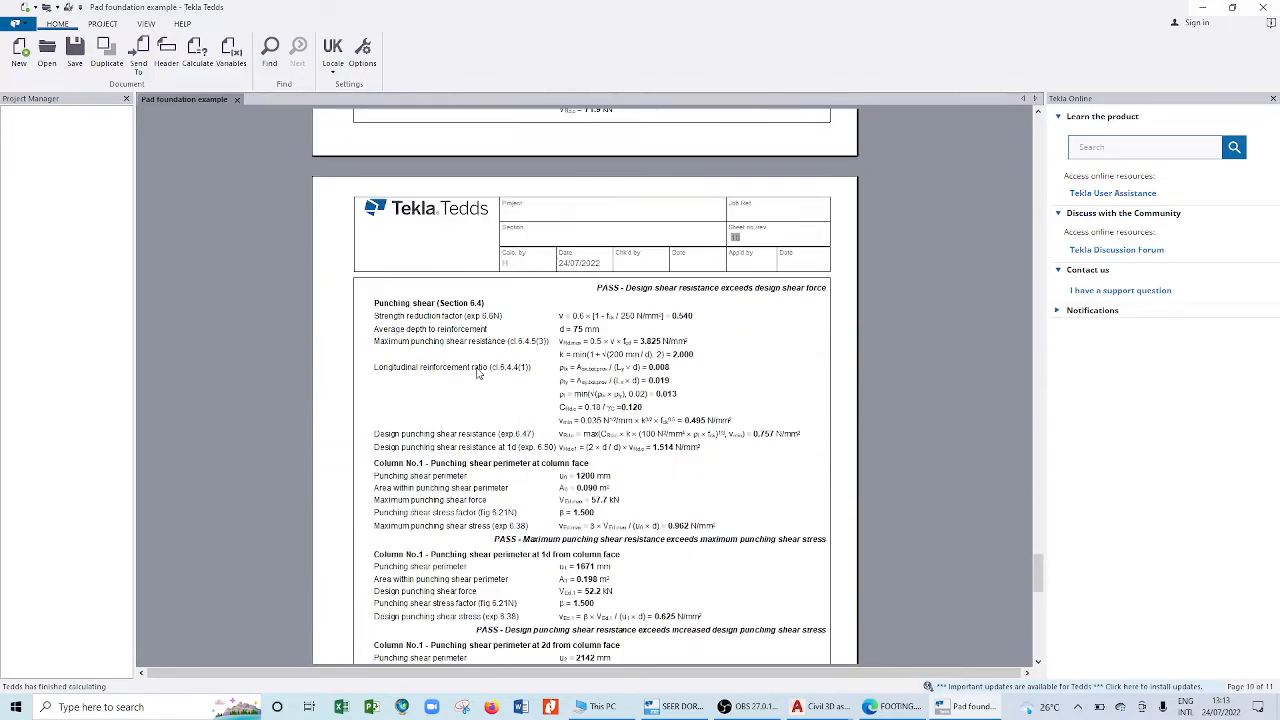
scroll(480, 372, "down", 10)
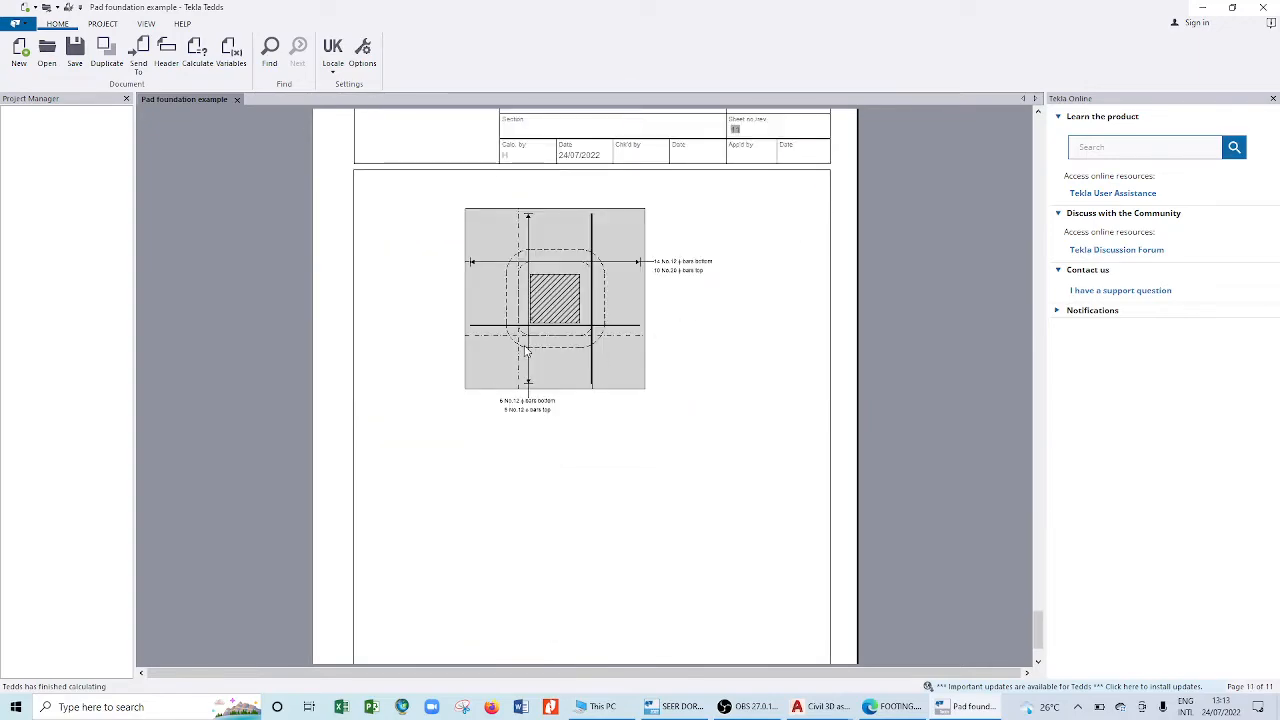
scroll(535, 305, "up", 10)
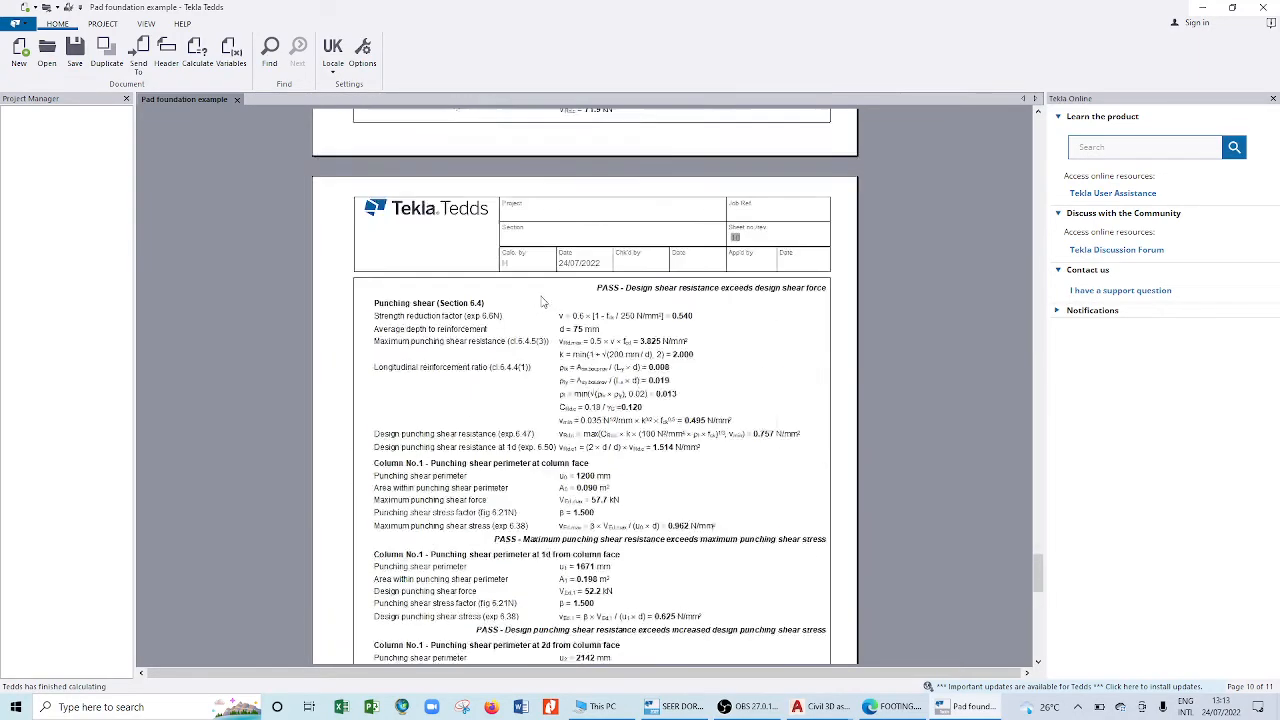
scroll(542, 302, "up", 20)
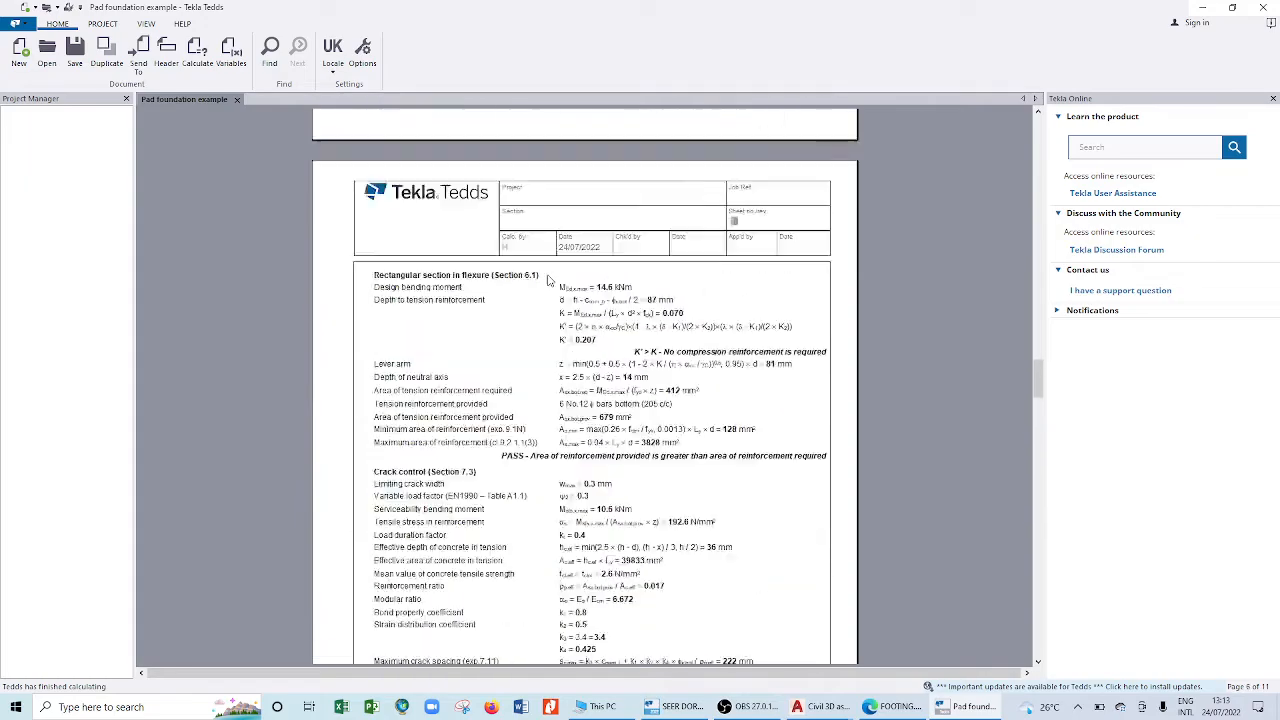
scroll(548, 281, "up", 15)
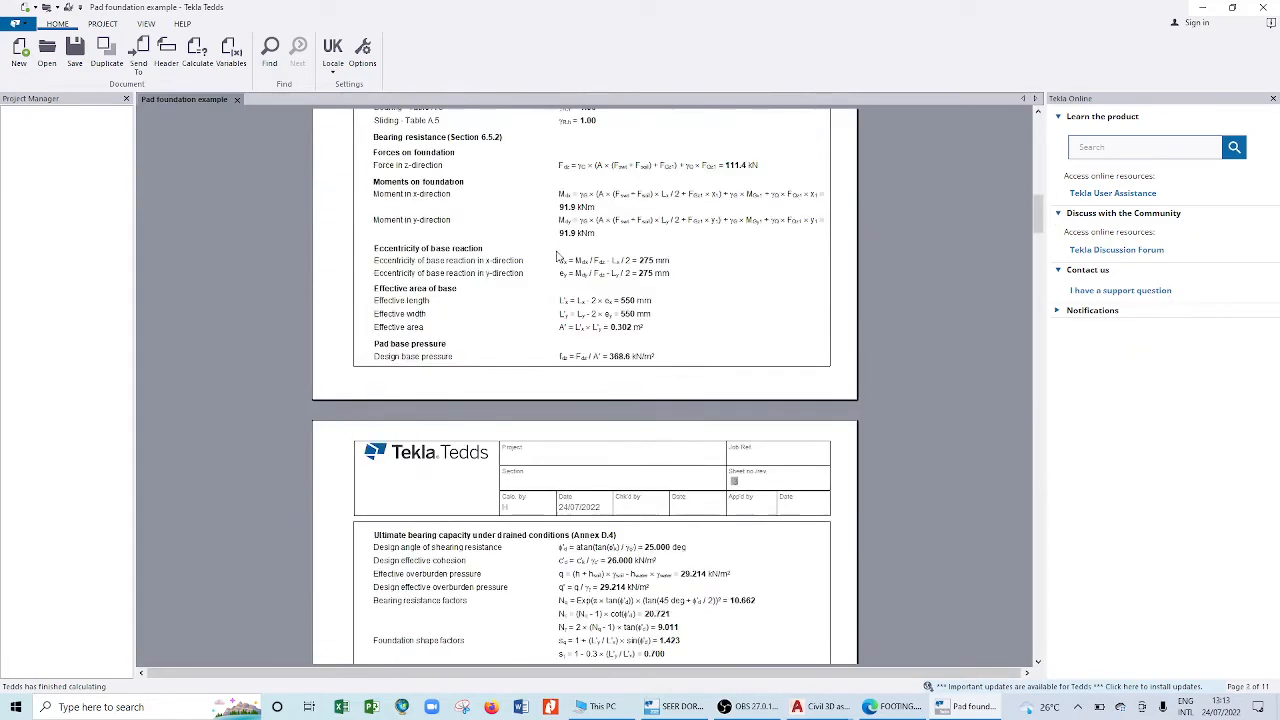
scroll(558, 265, "down", 10)
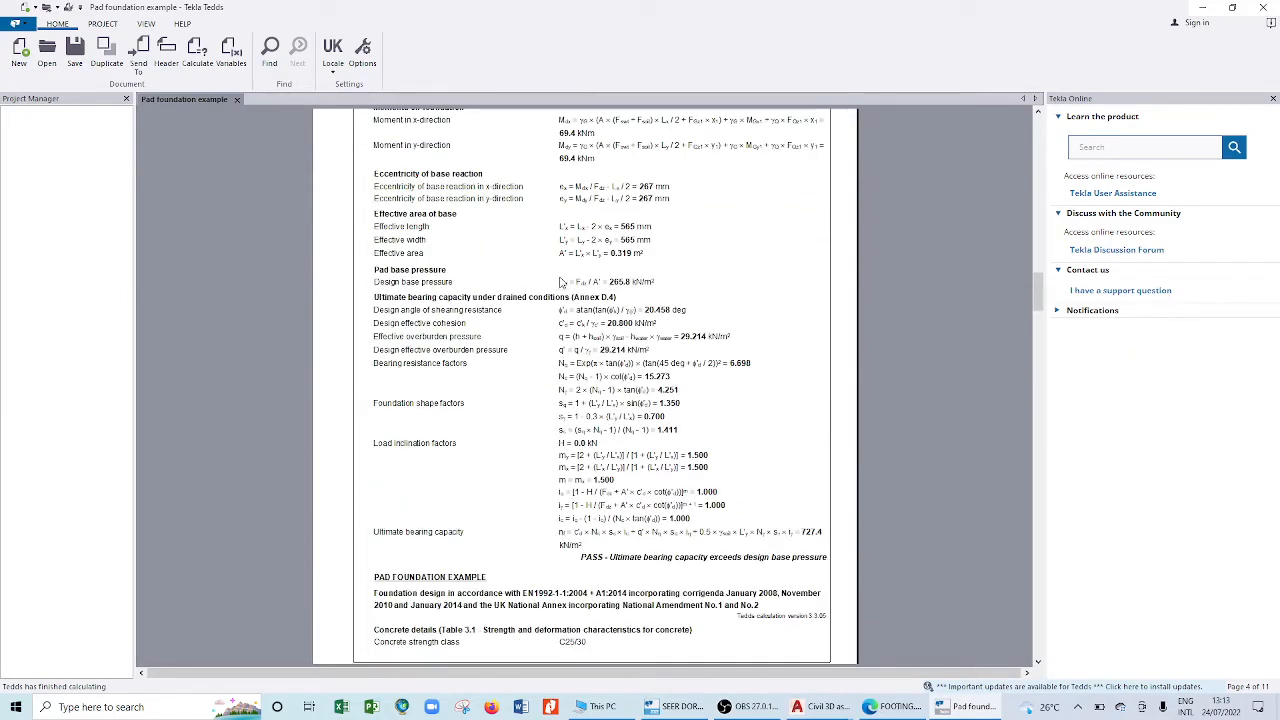
scroll(560, 282, "up", 5)
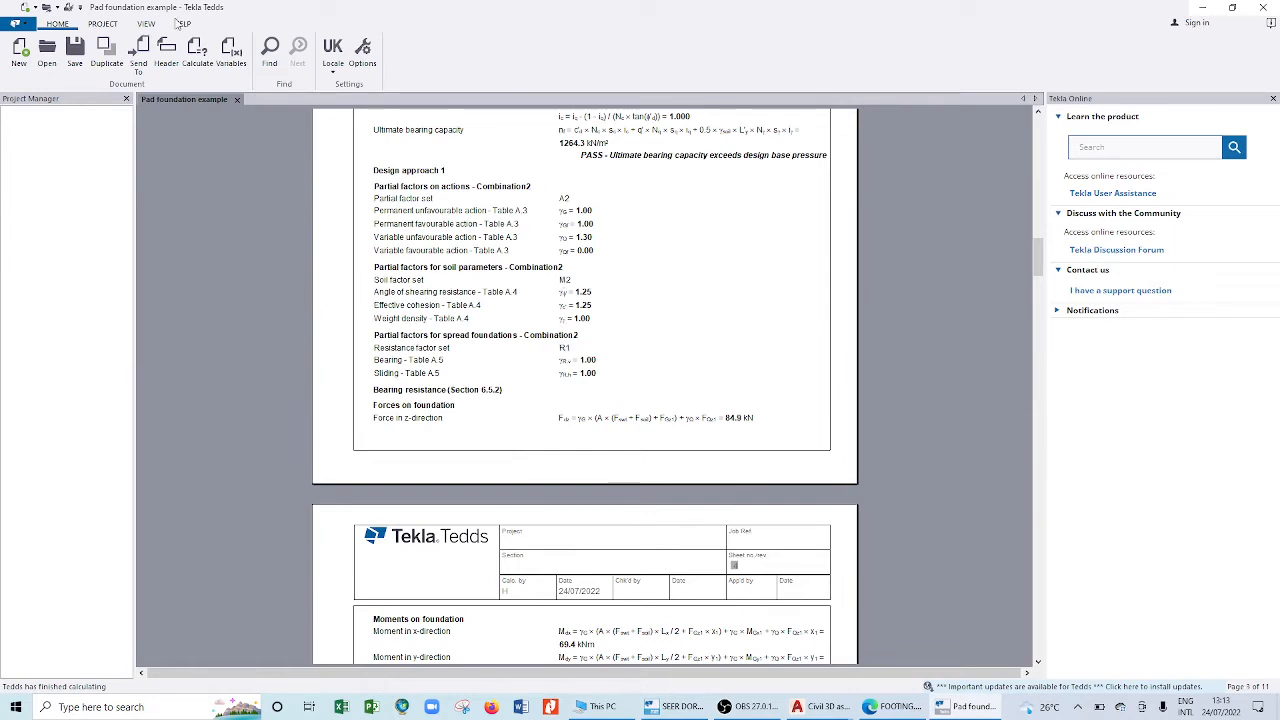
- Reopen the foundation calculation, review its geometry and reinforcement inputs, and regenerate the report
left_click(208, 54)
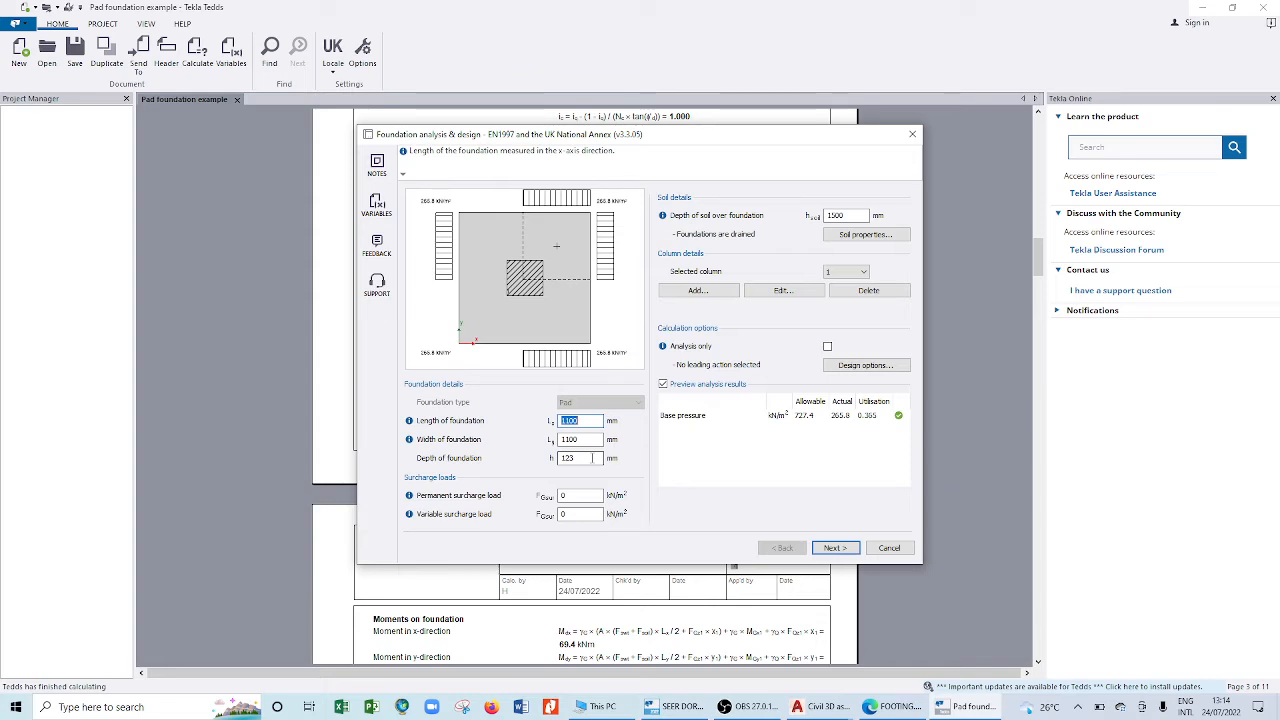
left_click(835, 548)
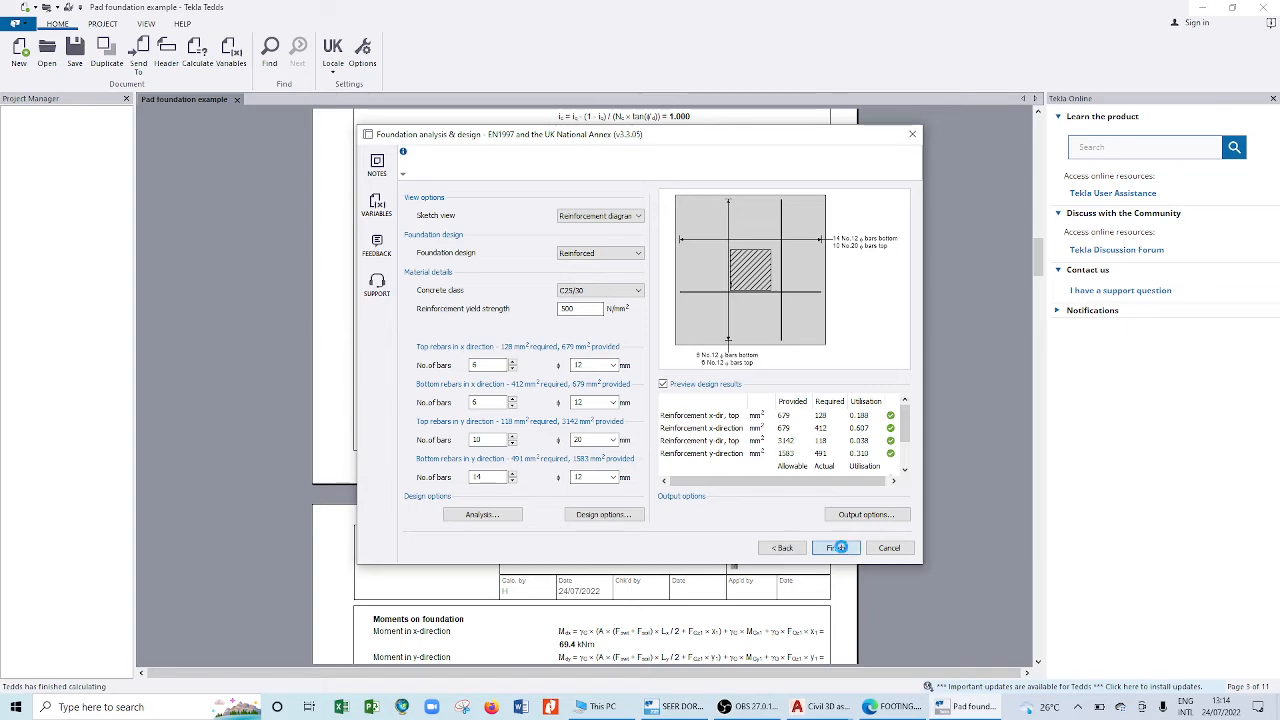
left_click(838, 548)
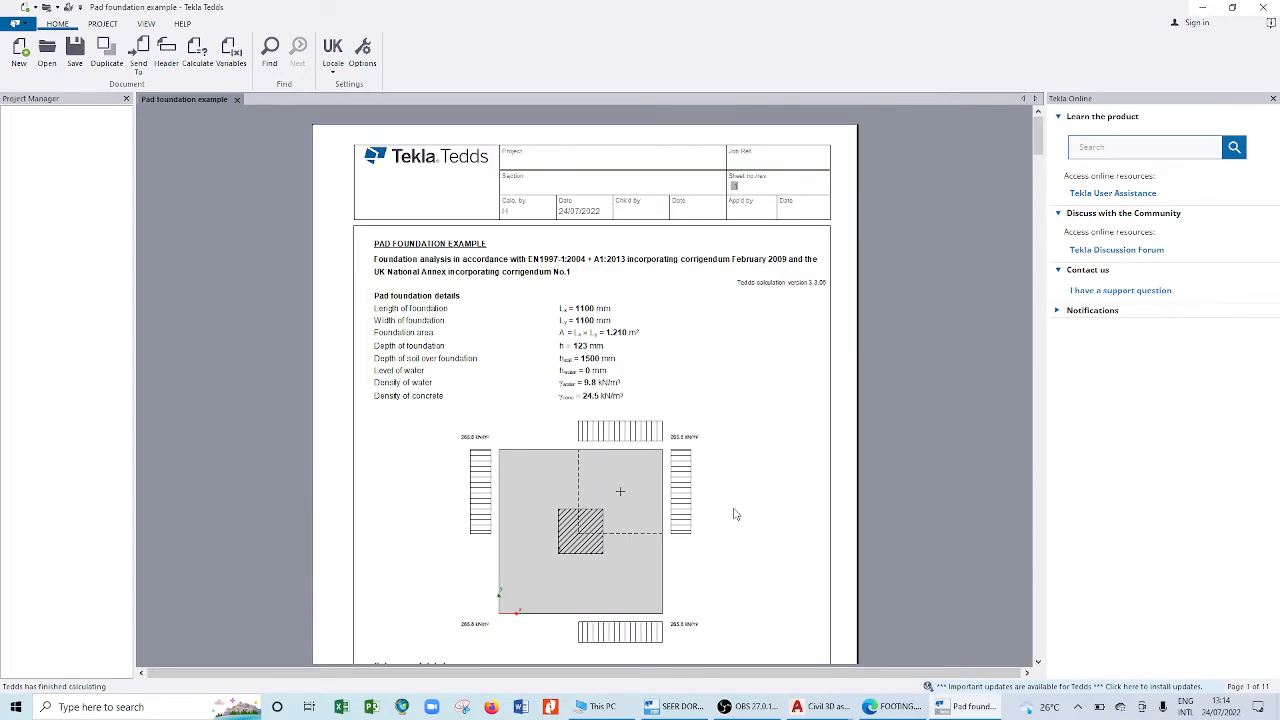
scroll(754, 548, "down", 5)
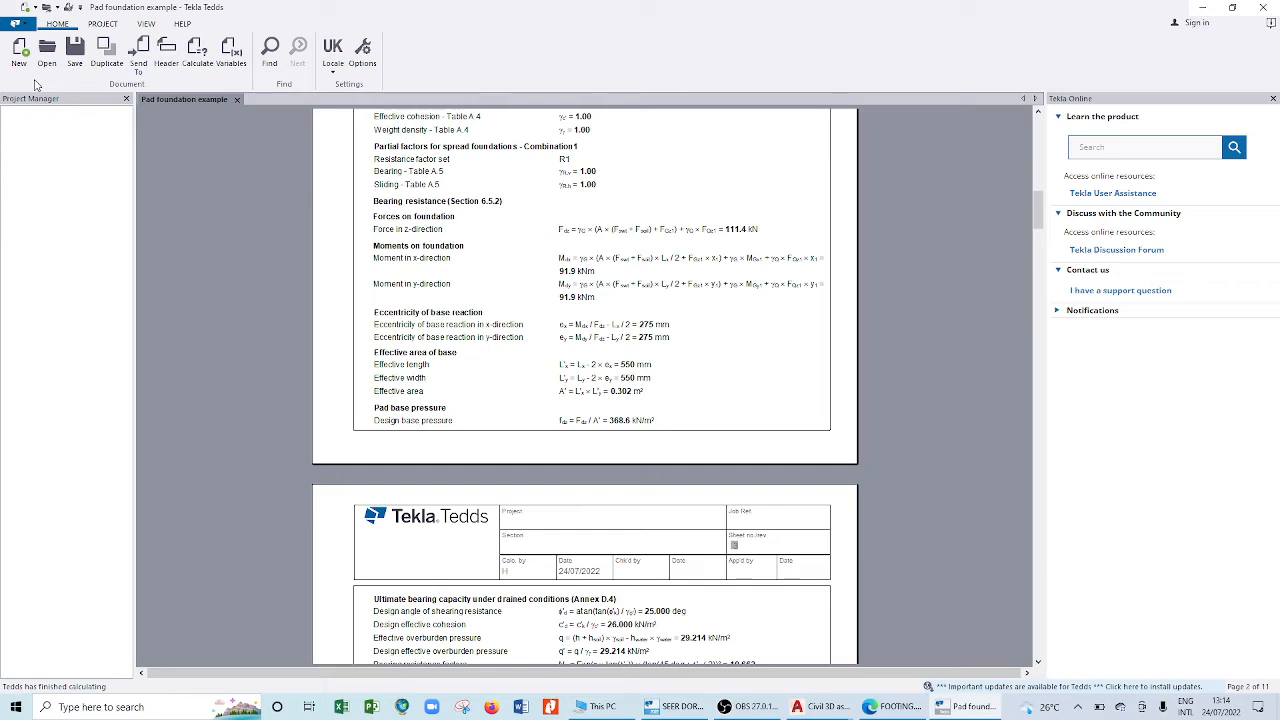
- Try to print all pages of the report on the HP LaserJet 500 color MFP M570 PCL 6 printer
key("ctrl+p")
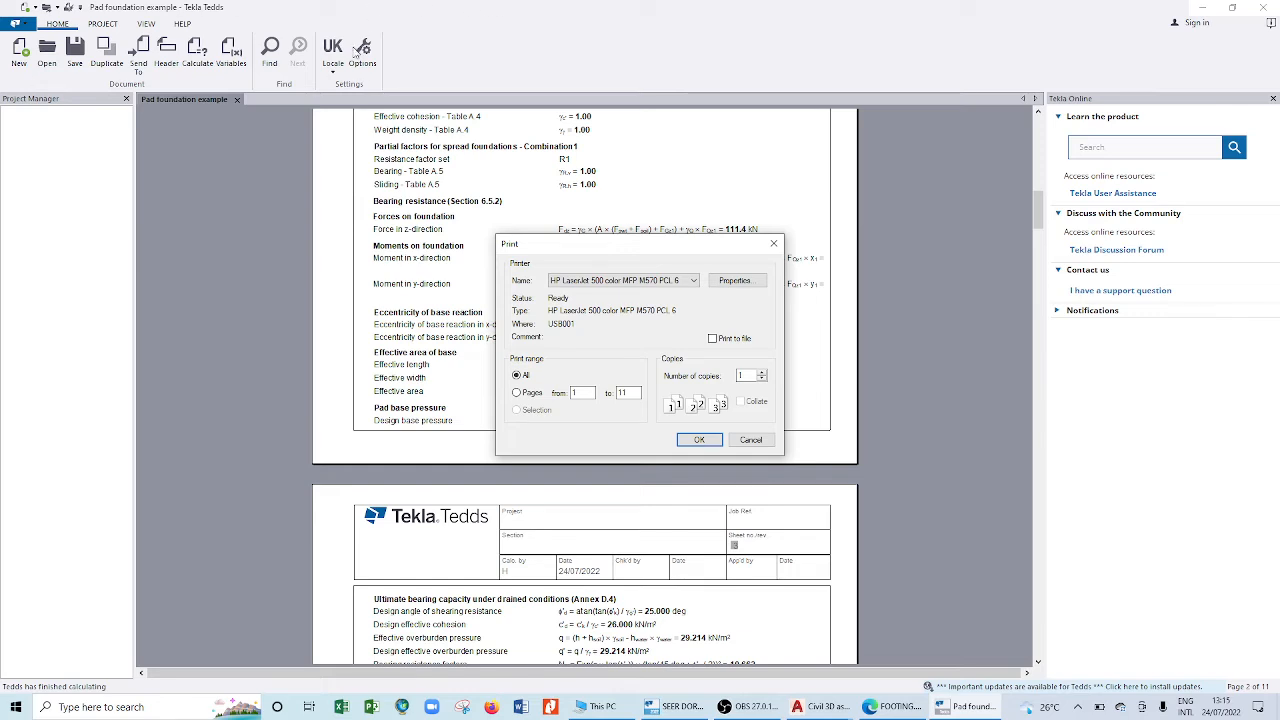
left_click(700, 441)
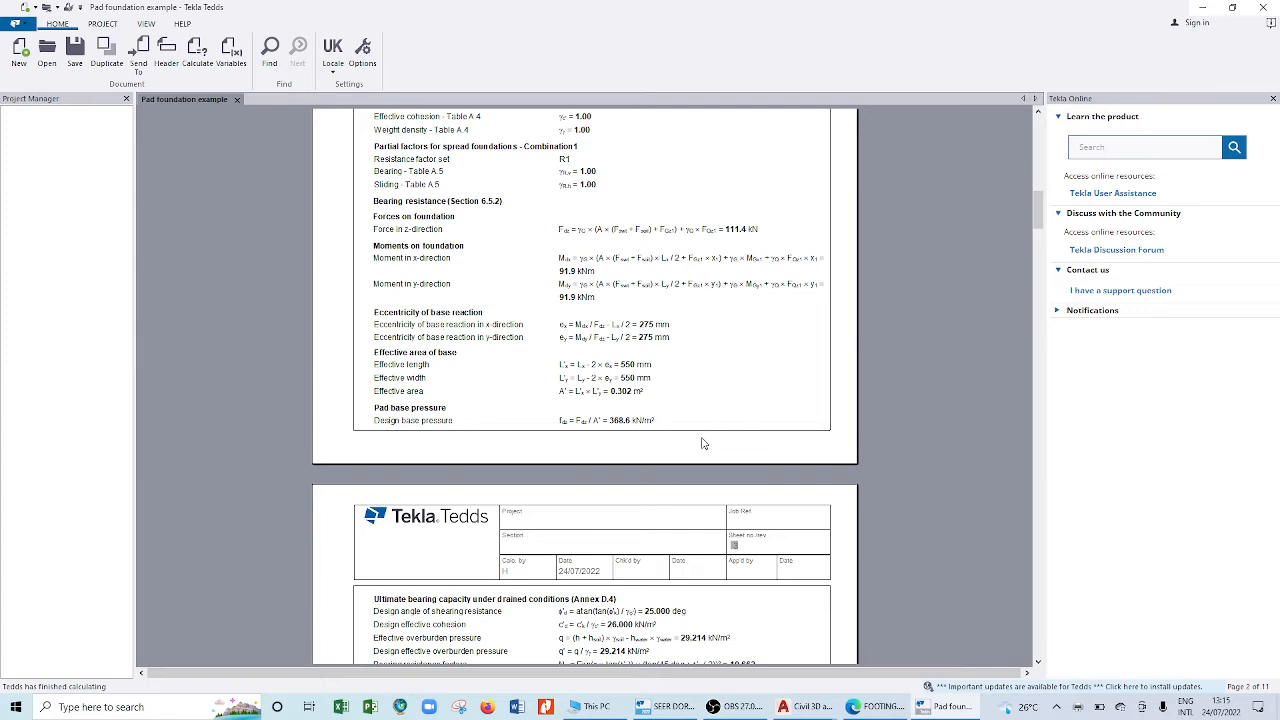
key("ctrl+p")
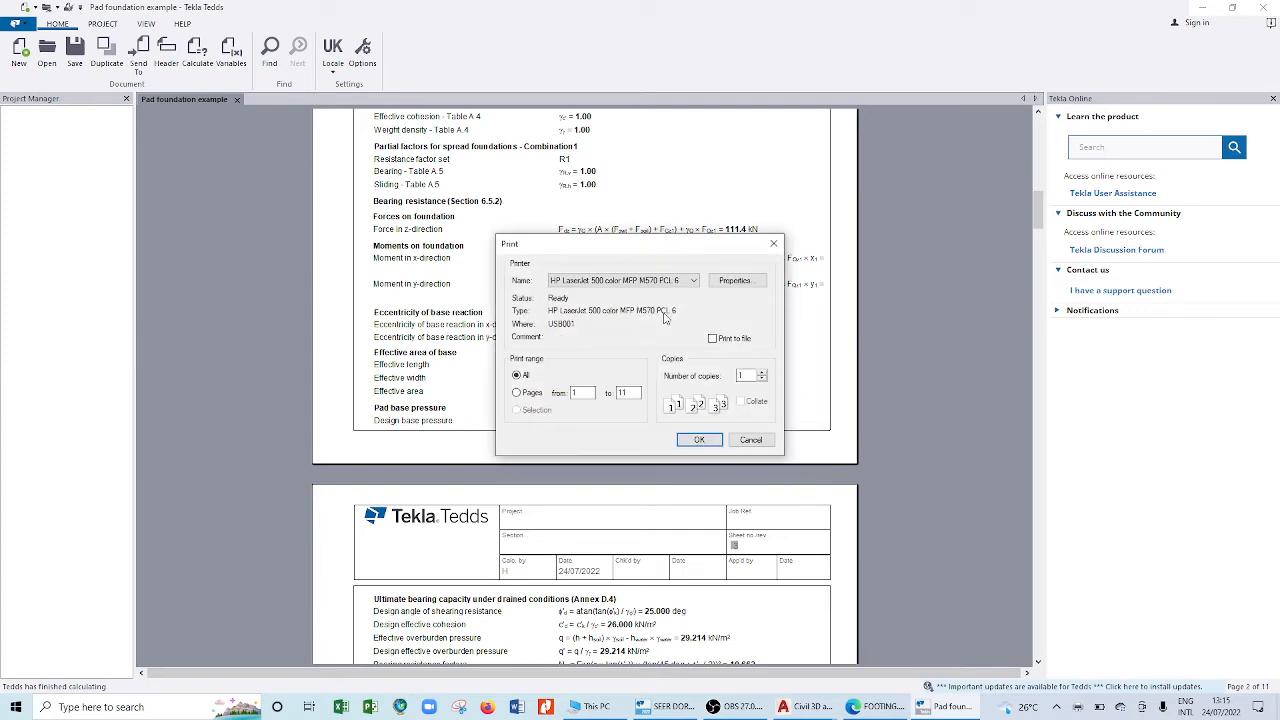
left_click(700, 441)
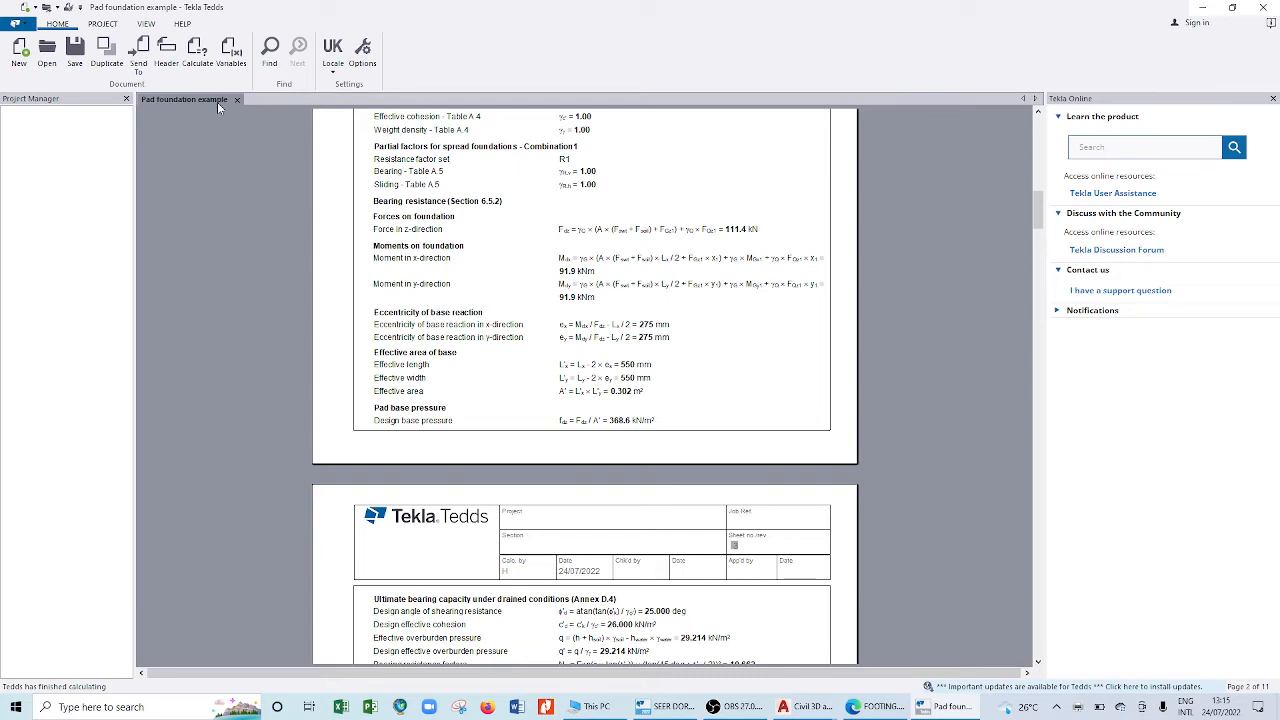
- Print all pages of the report with Microsoft Print to PDF in Portrait orientation
left_click(57, 96)
key("ctrl+p")
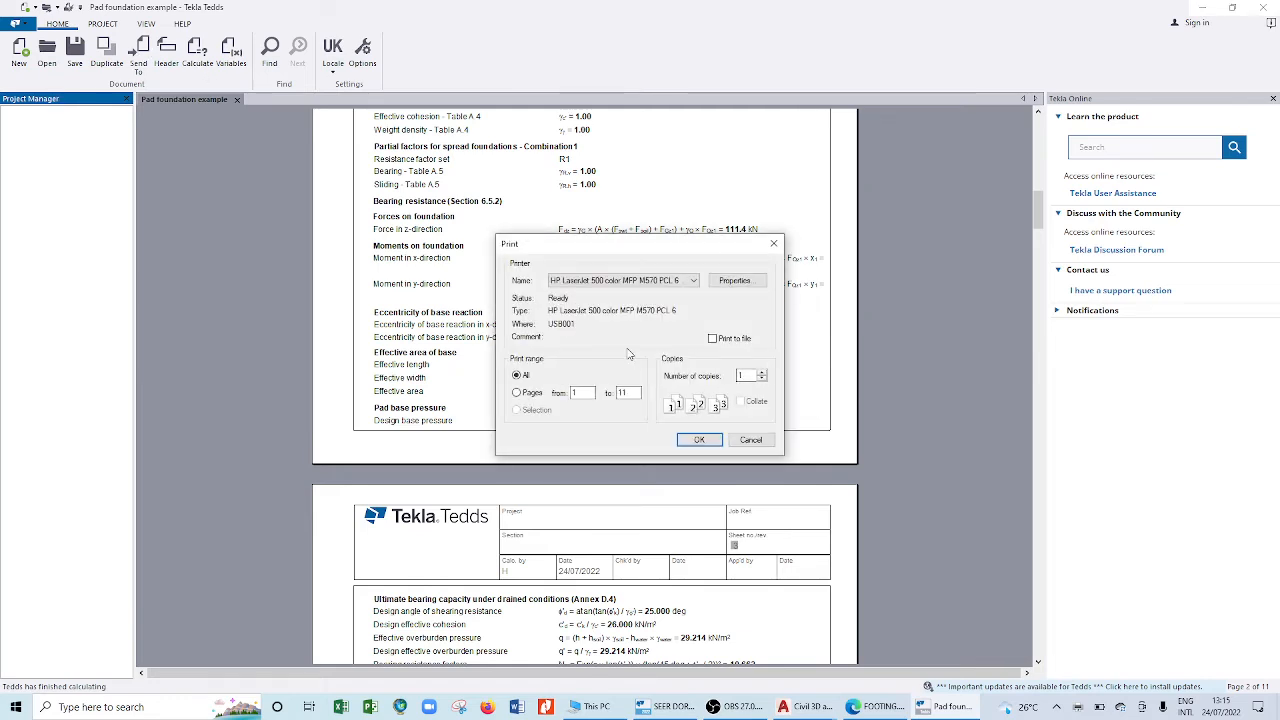
left_click(689, 284)
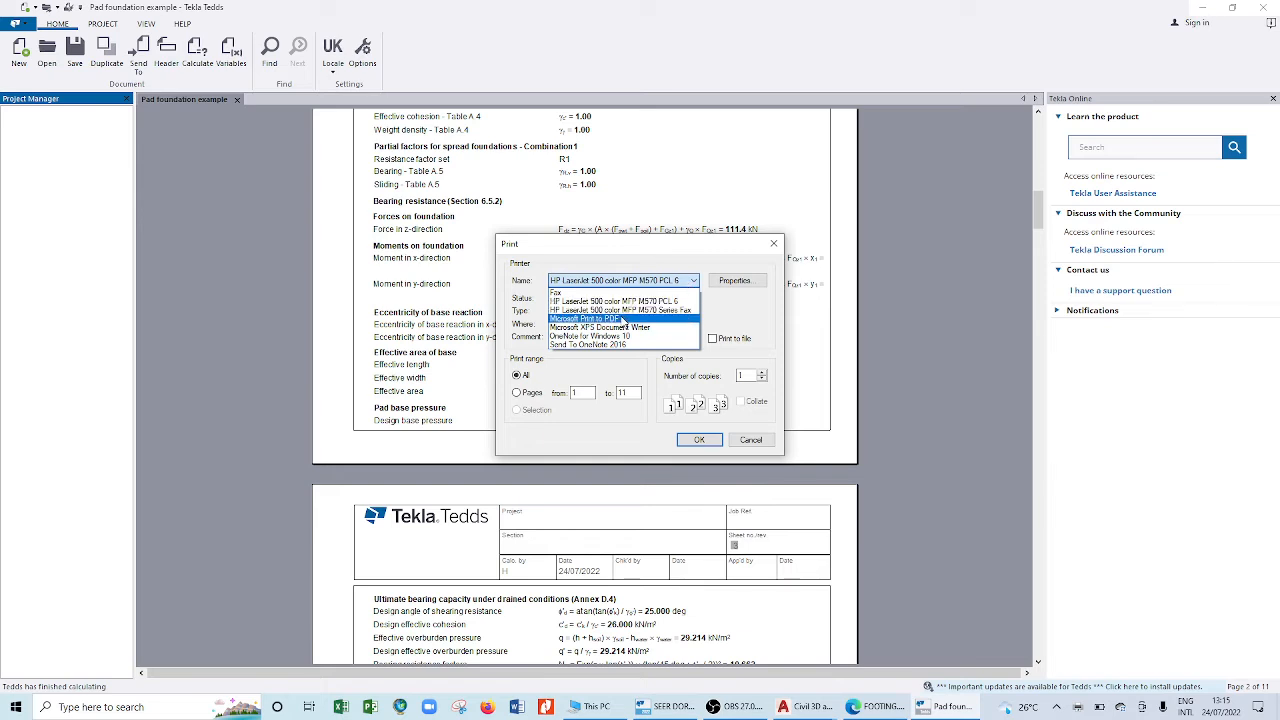
left_click(600, 318)
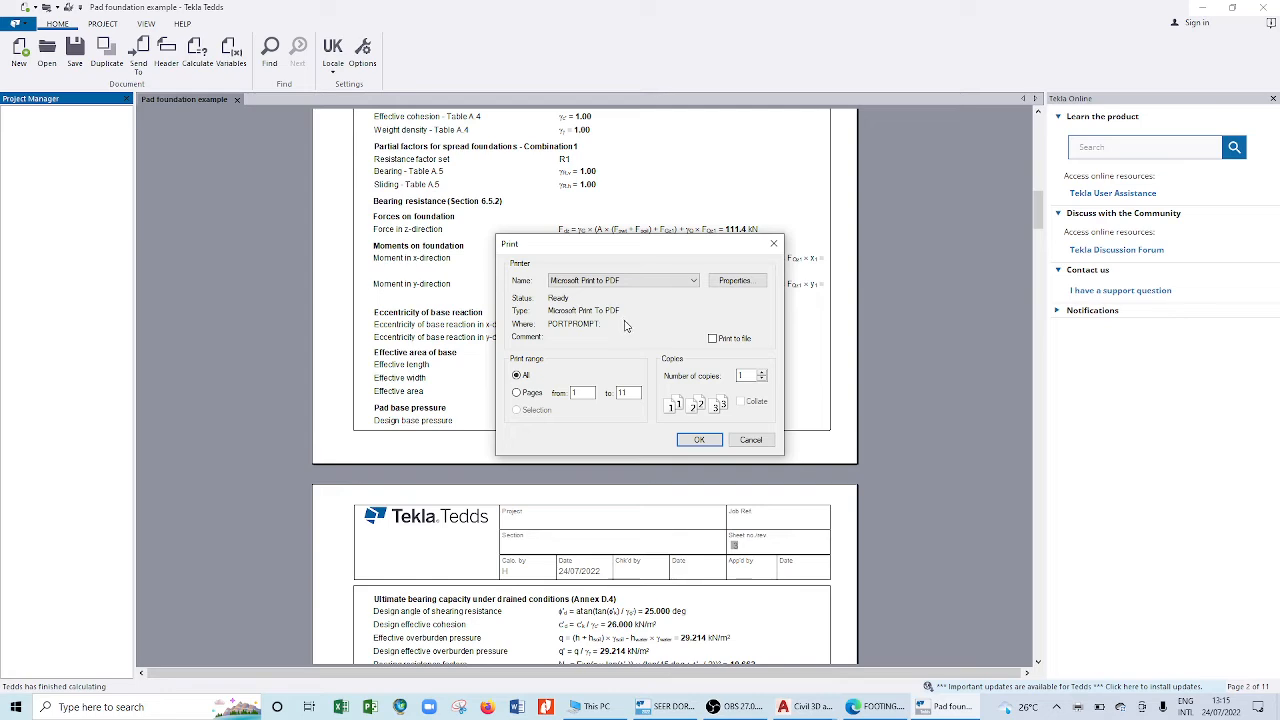
left_click(735, 281)
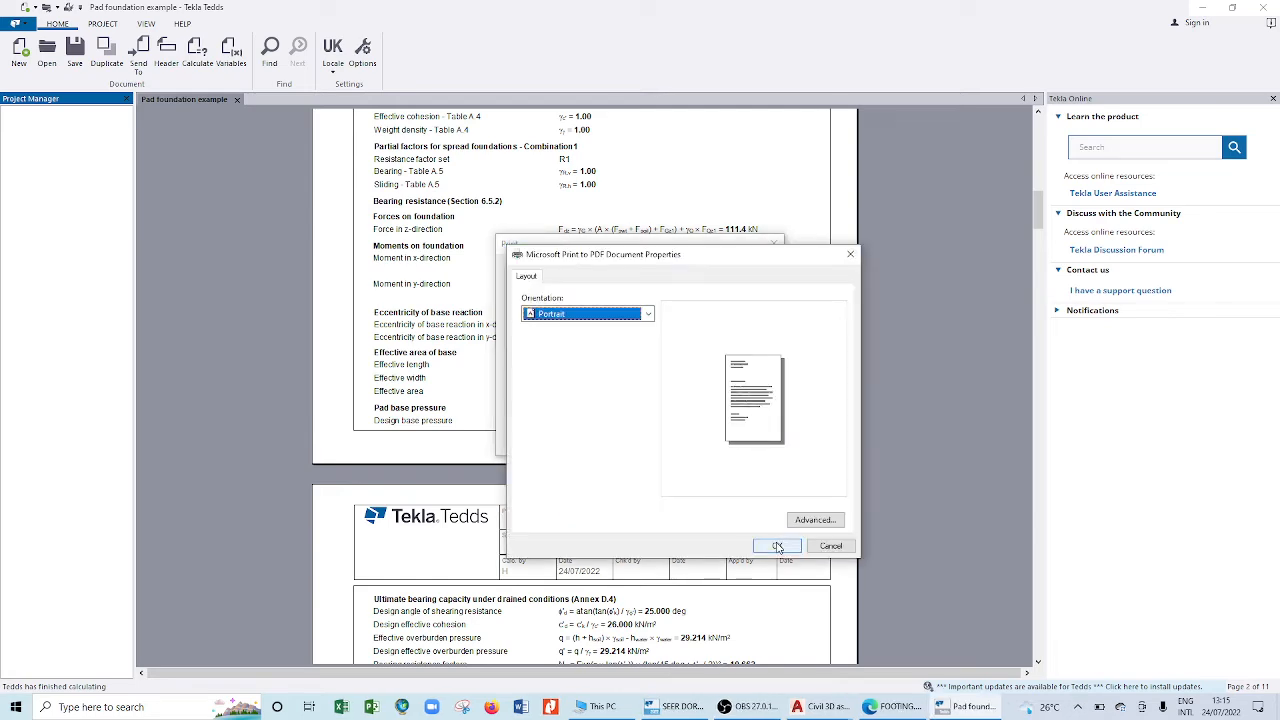
left_click(777, 547)
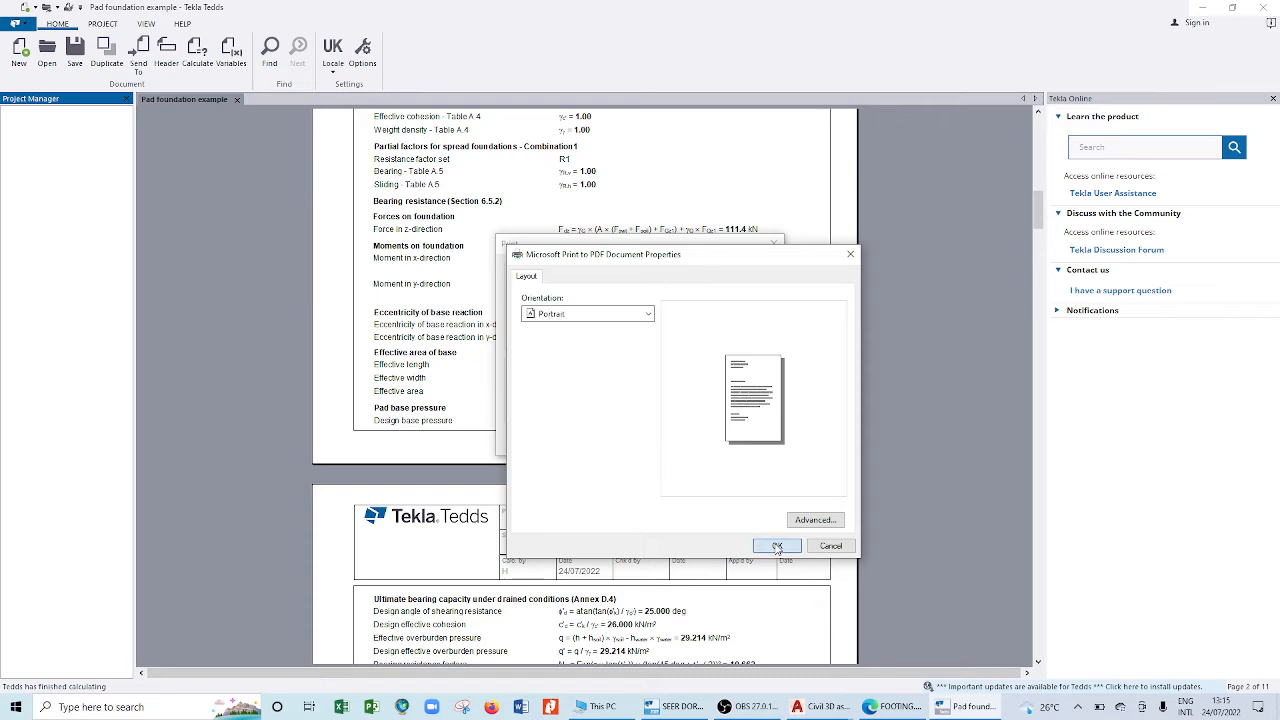
left_click(700, 441)
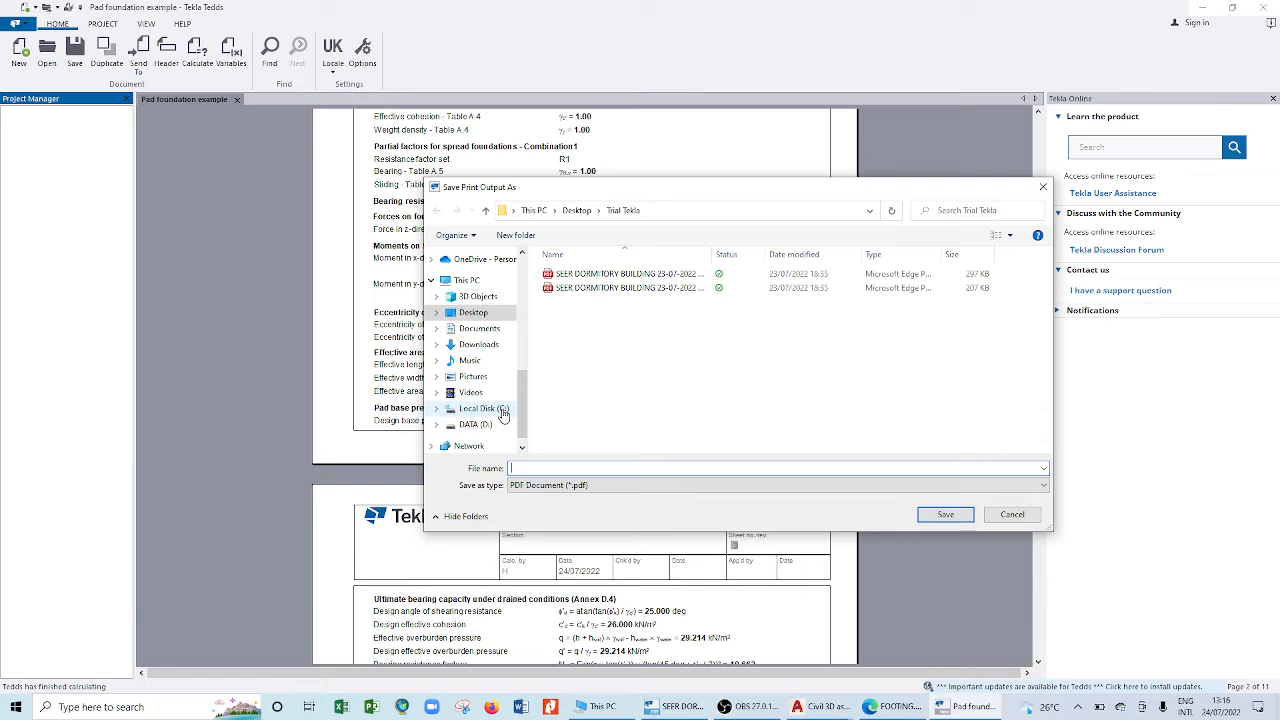
- Save the PDF output to the Desktop as FOOTI 1A
left_click(478, 316)
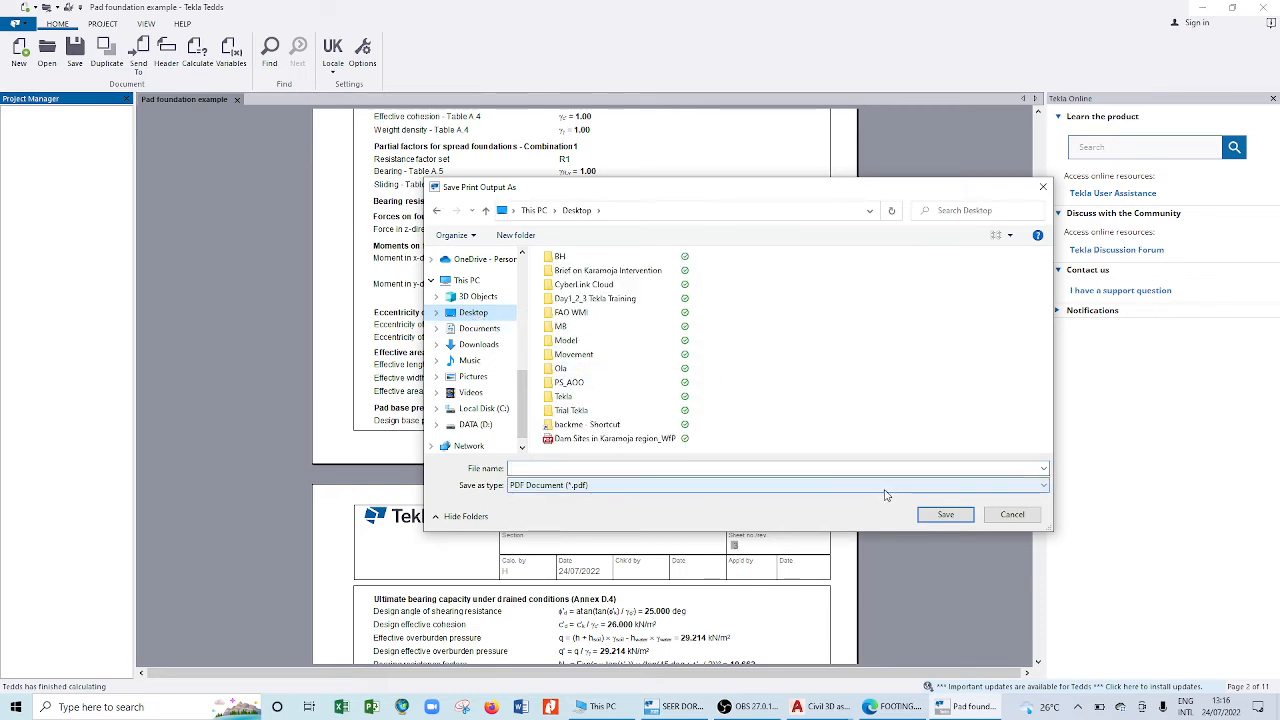
left_click(578, 467)
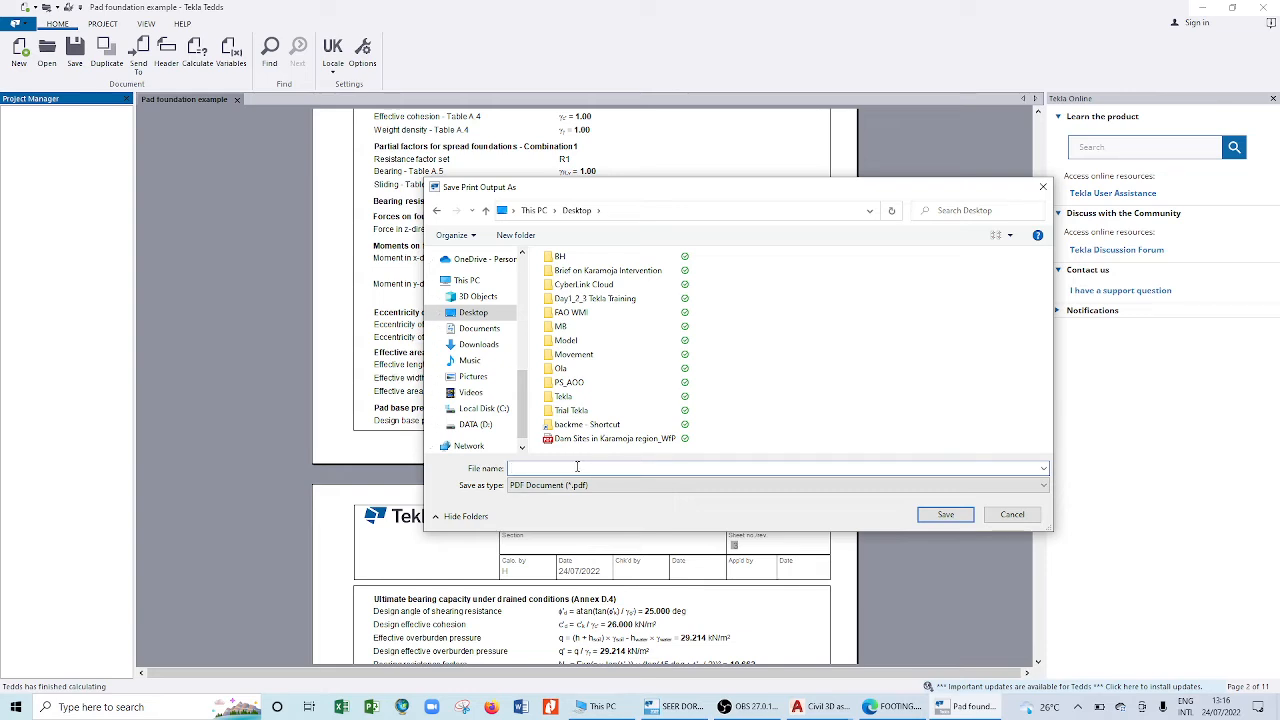
type("FOOTI 1A")
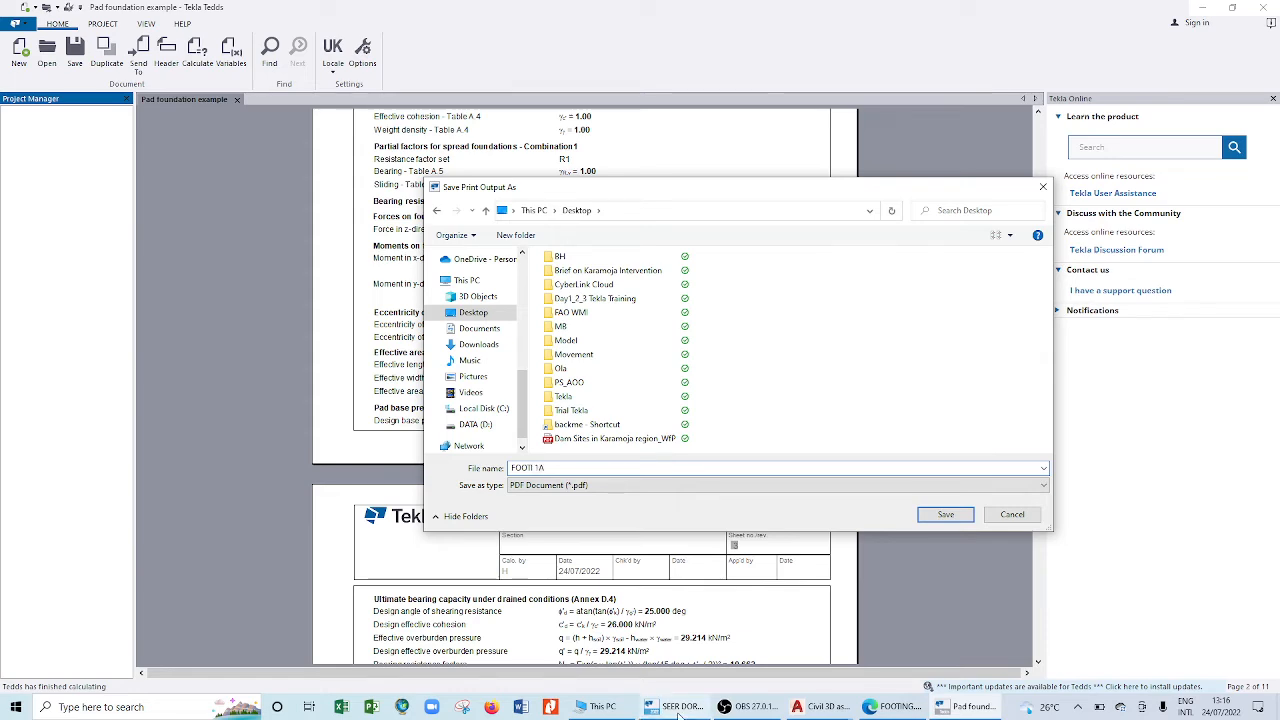
mouse_move(678, 710)
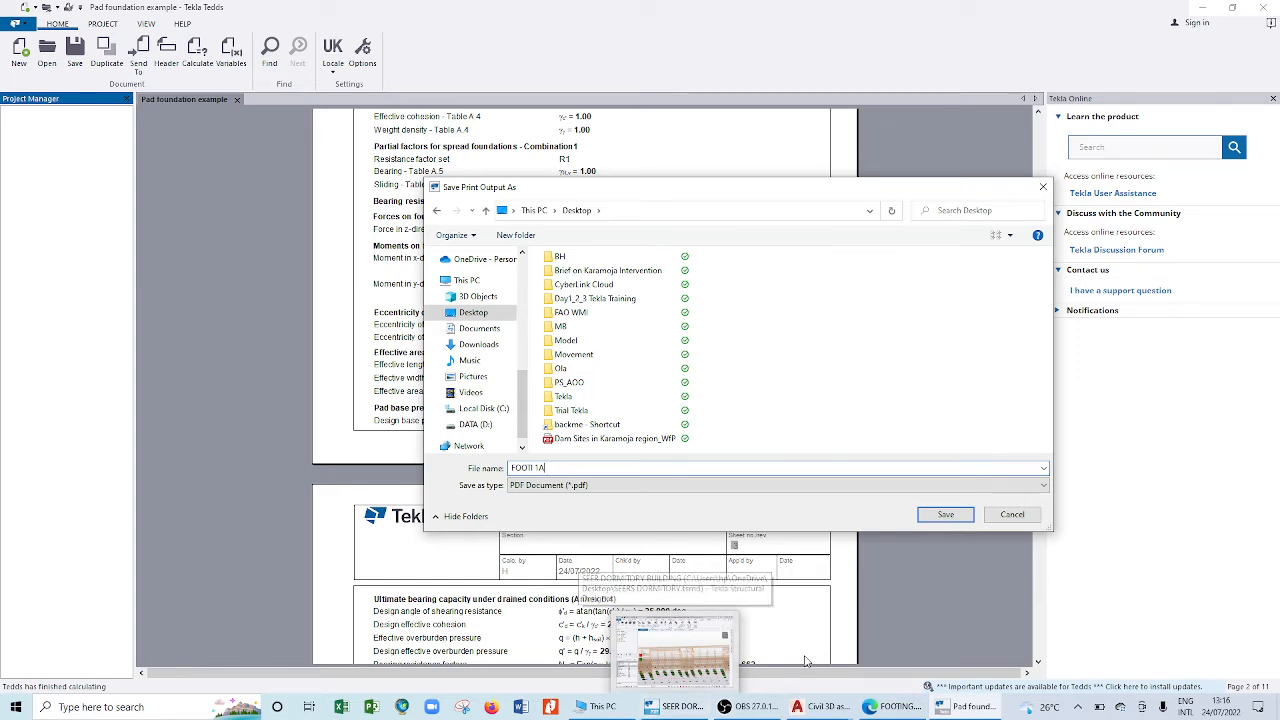
left_click(928, 515)
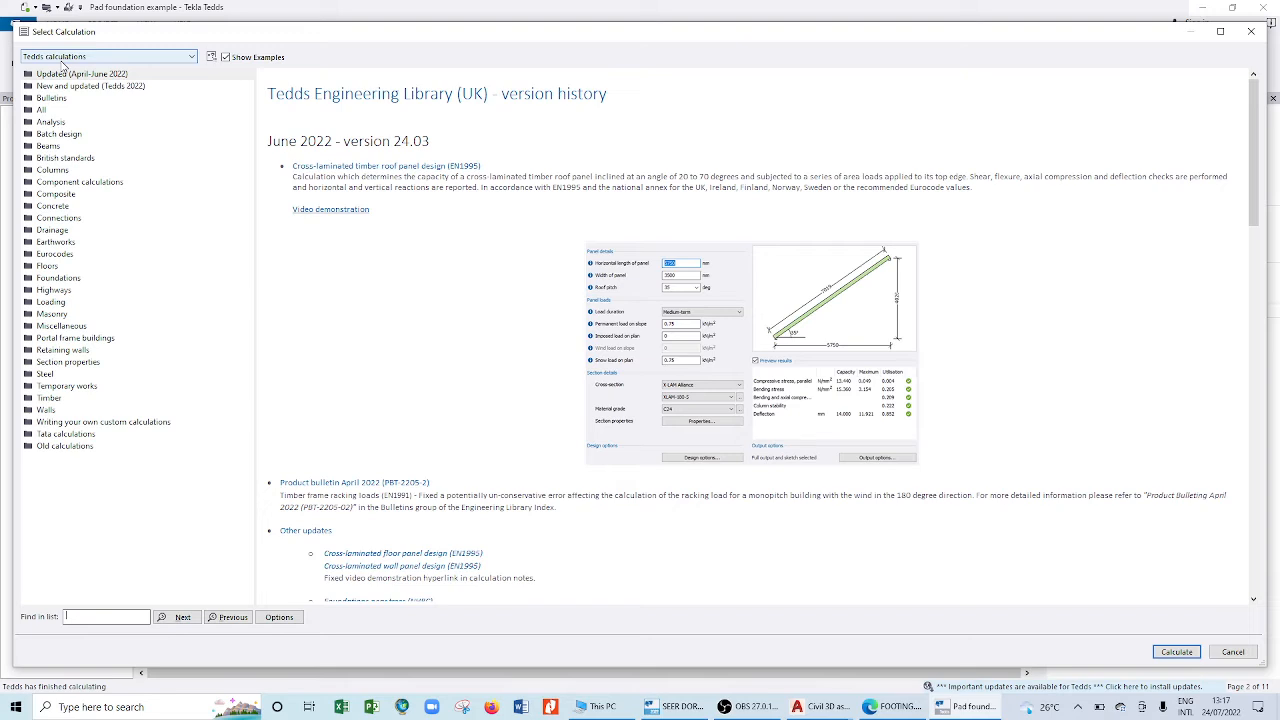
- Browse the calculation library's Connections and Steel groups for the available steel and base plate design calculations
left_click(62, 218)
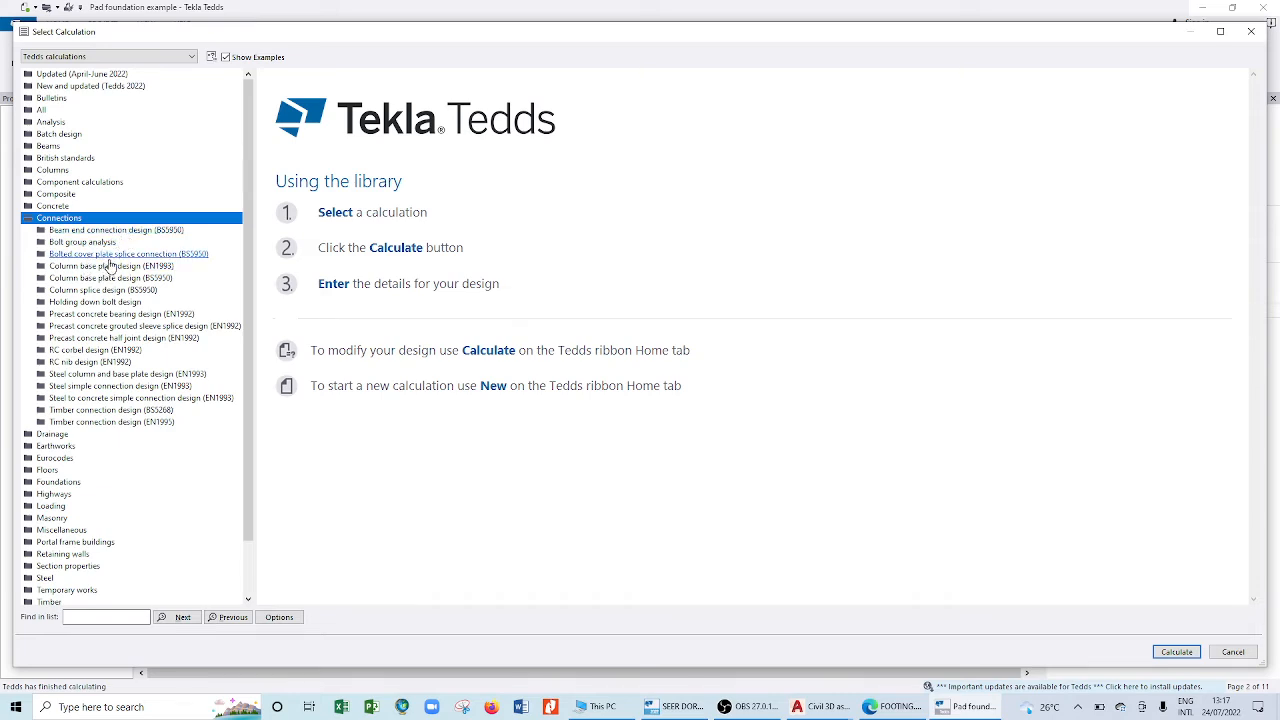
scroll(110, 275, "down", 2)
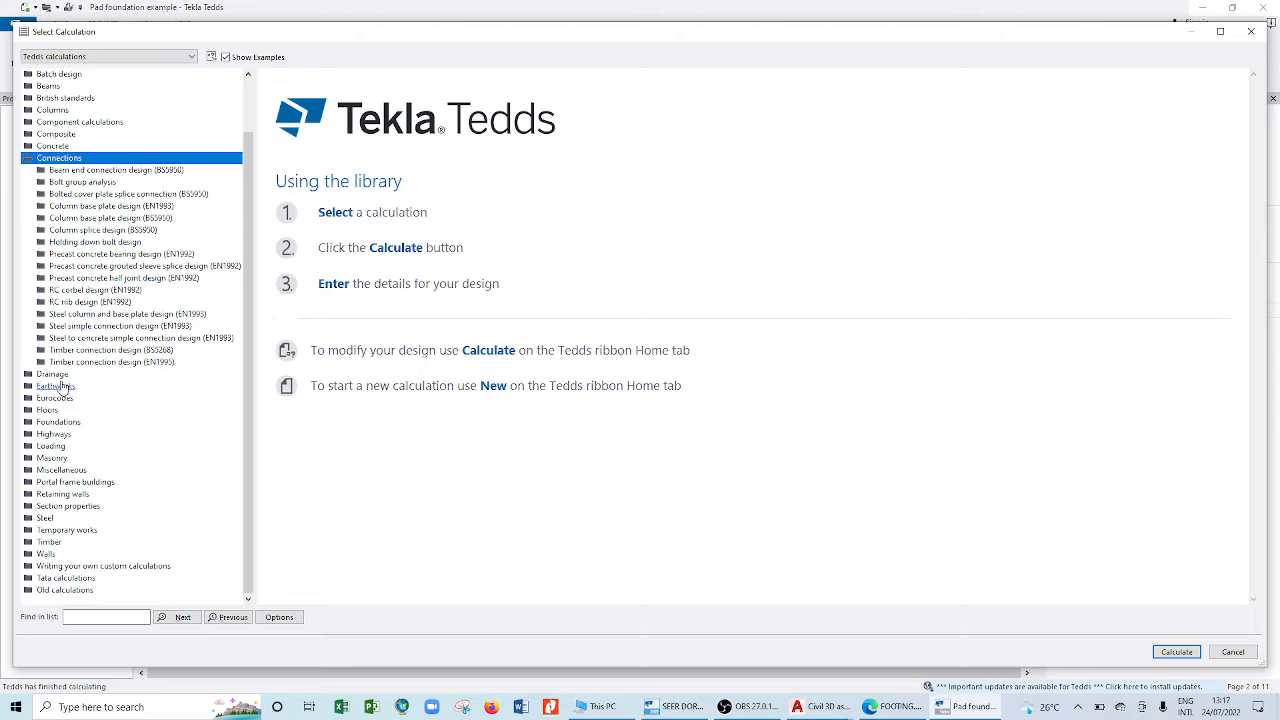
double_click(45, 519)
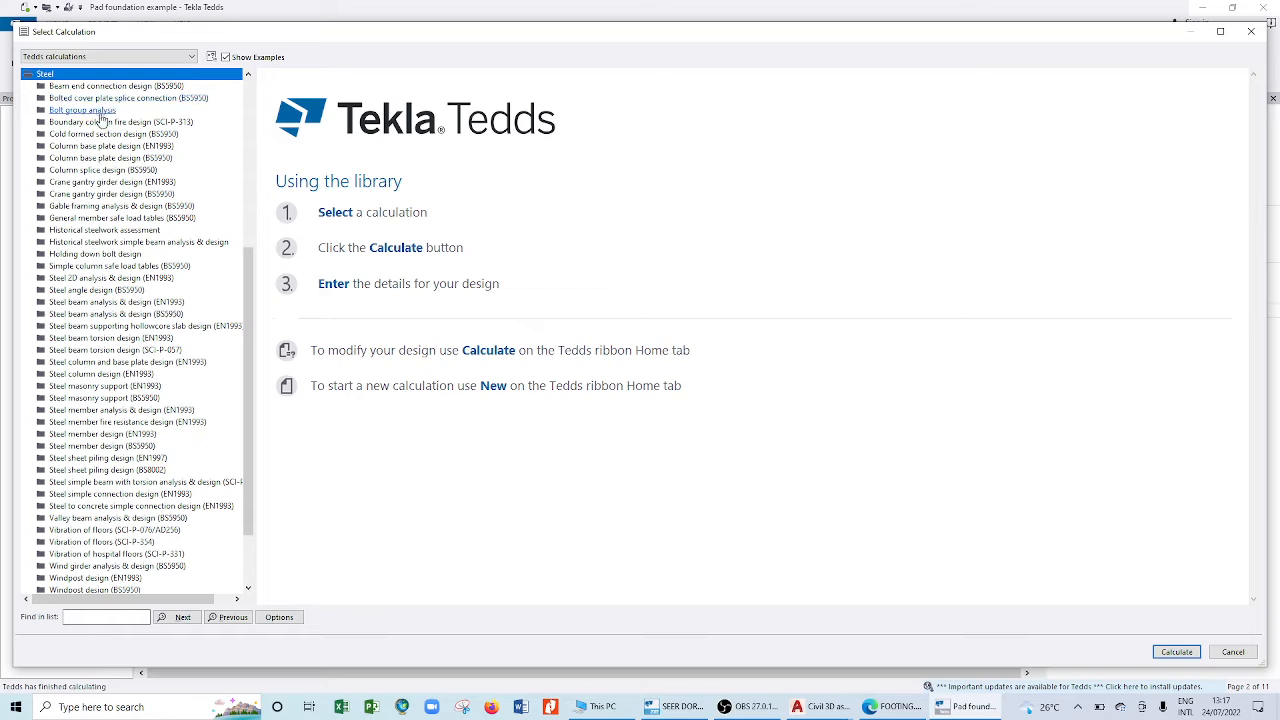
scroll(85, 245, "down", 1)
scroll(85, 245, "up", 2)
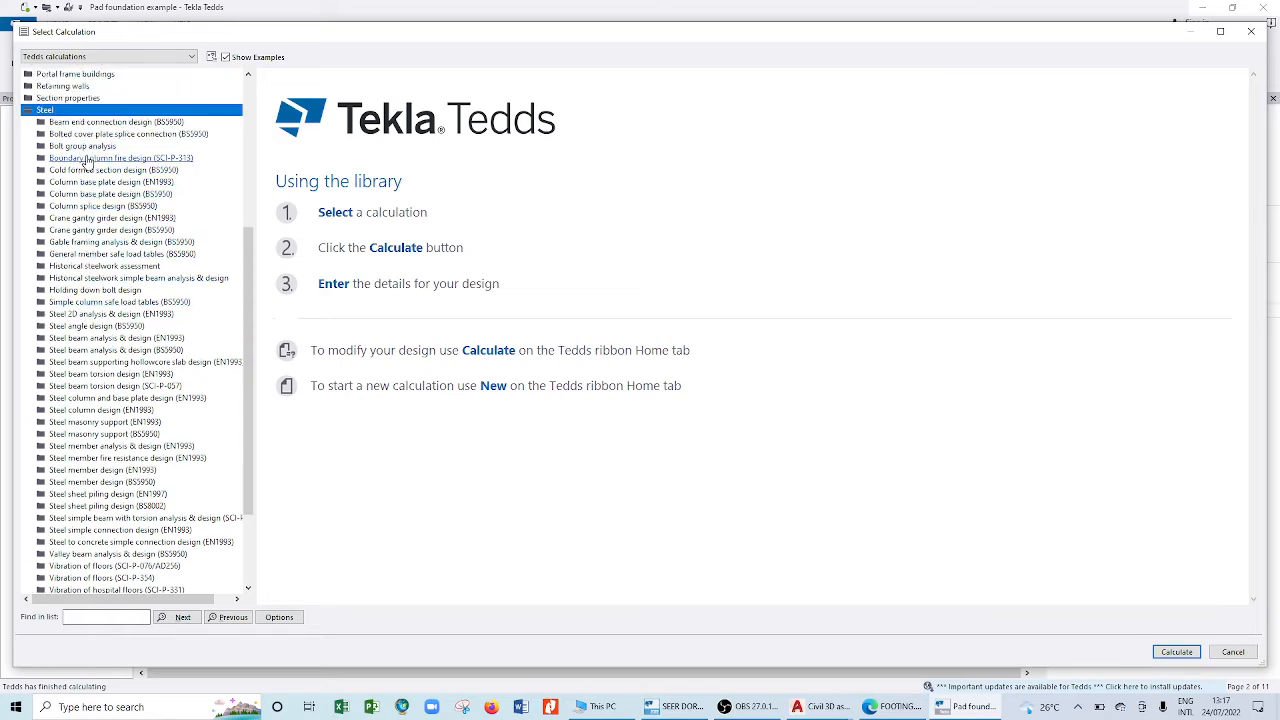
scroll(95, 245, "down", 2)
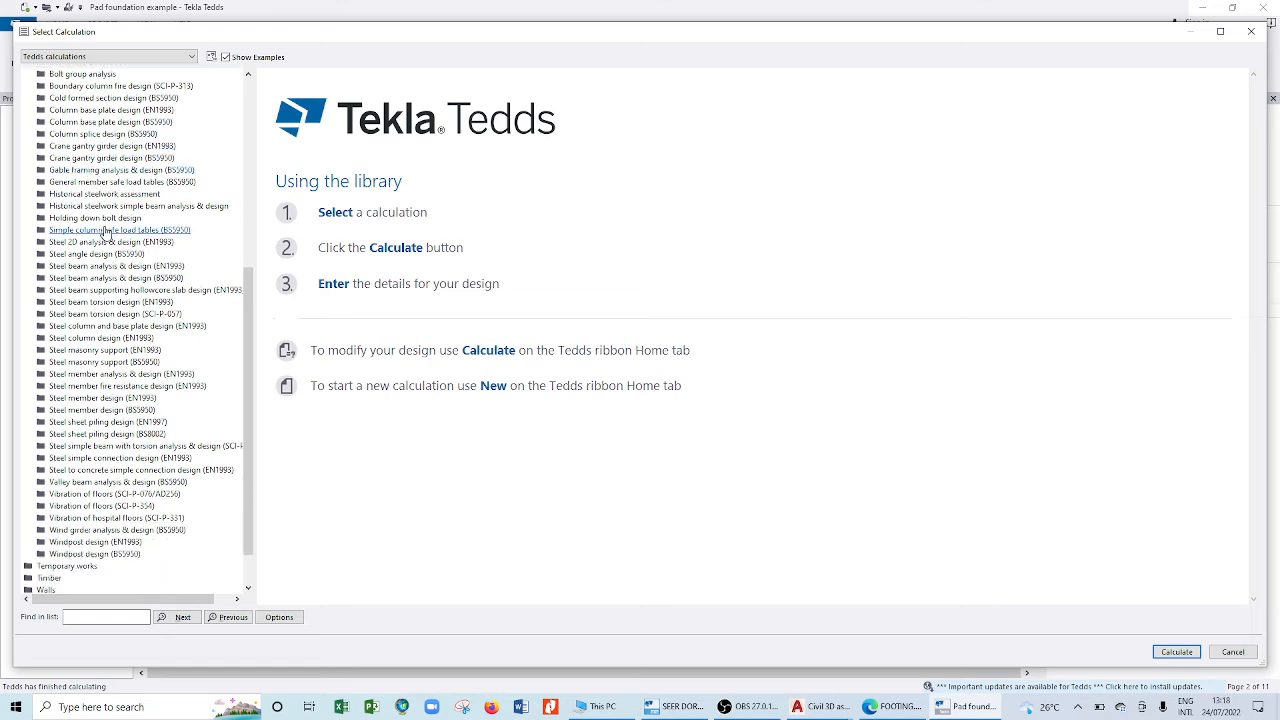
scroll(104, 233, "up", 1)
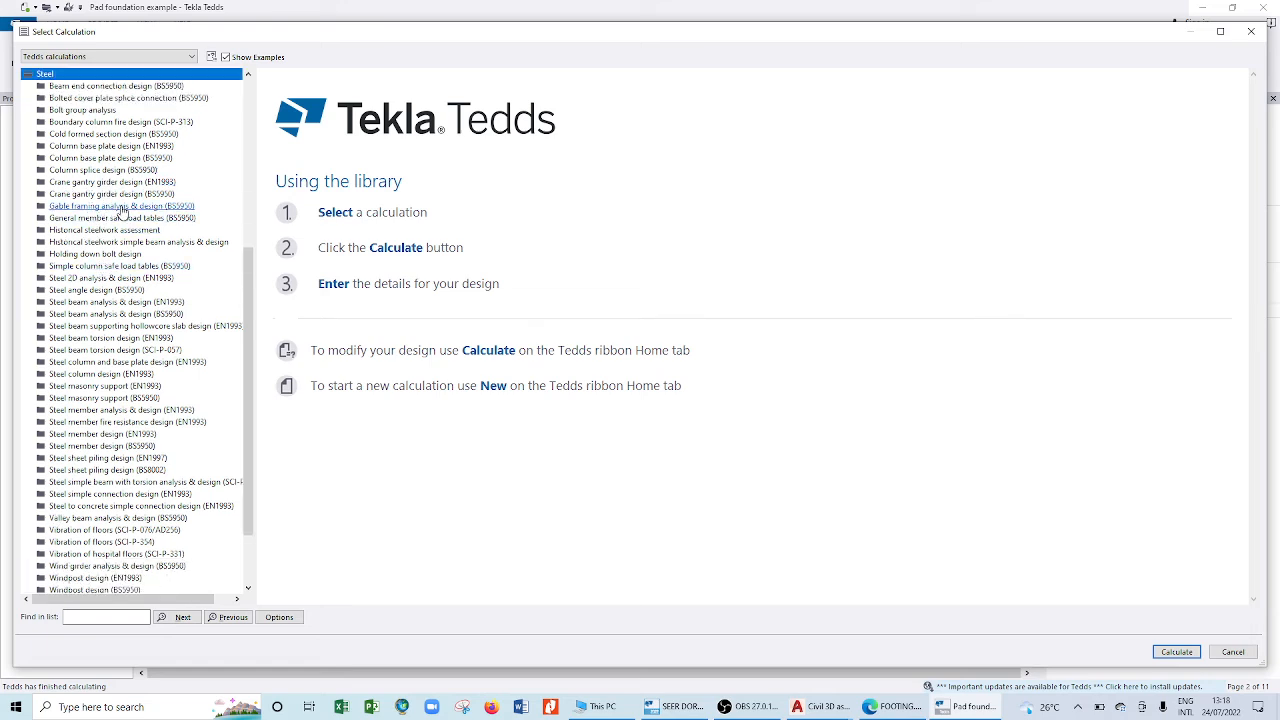
scroll(115, 226, "down", 1)
scroll(118, 222, "down", 1)
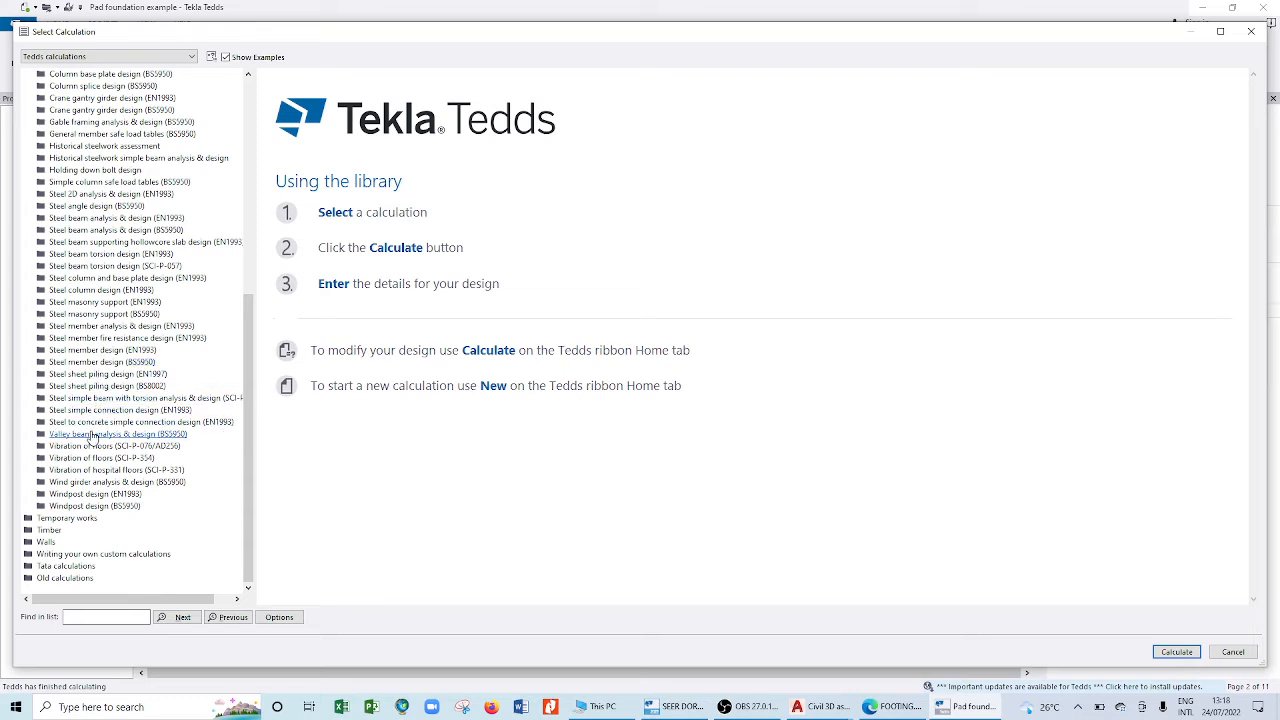
scroll(105, 300, "up", 3)
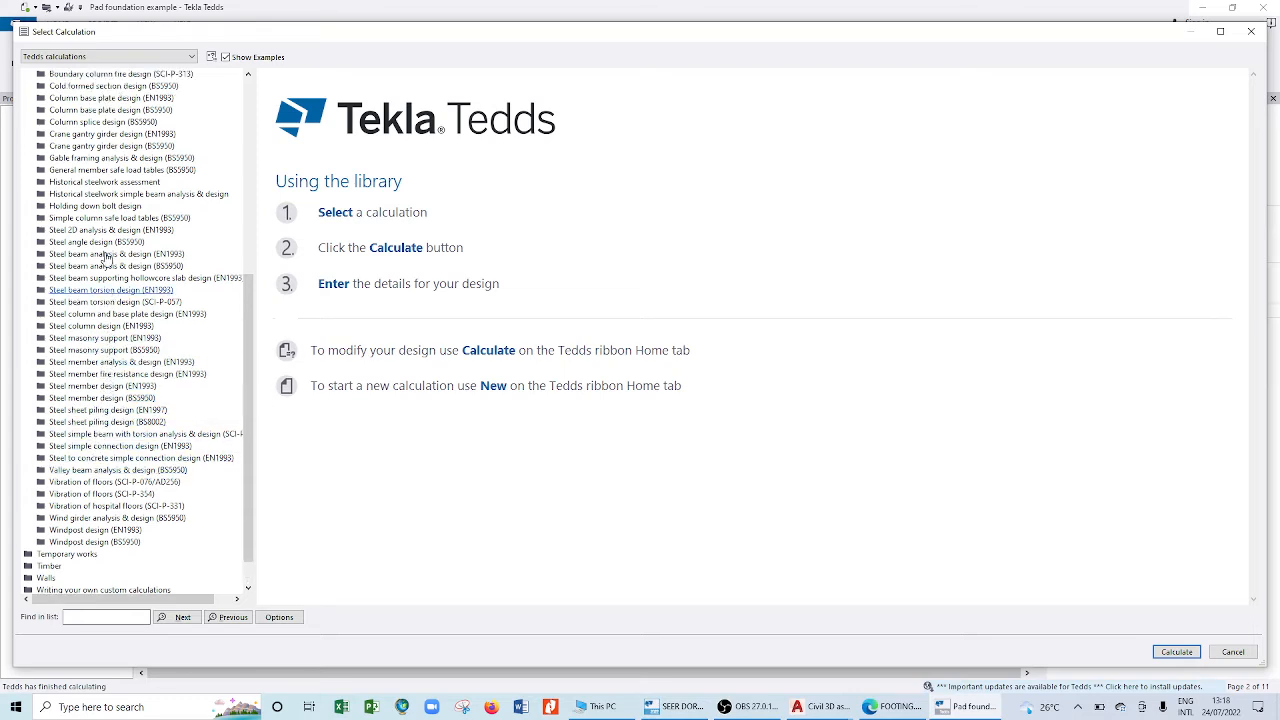
scroll(110, 216, "up", 4)
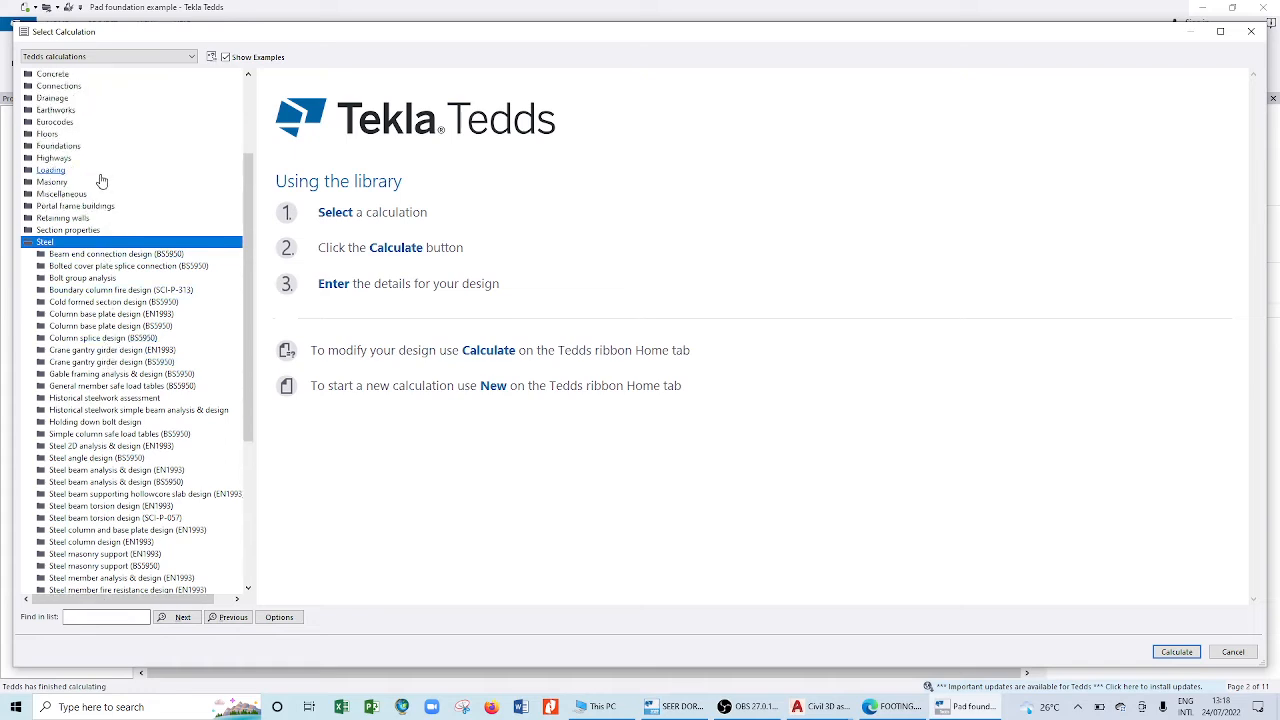
scroll(100, 180, "up", 1)
scroll(91, 213, "up", 3)
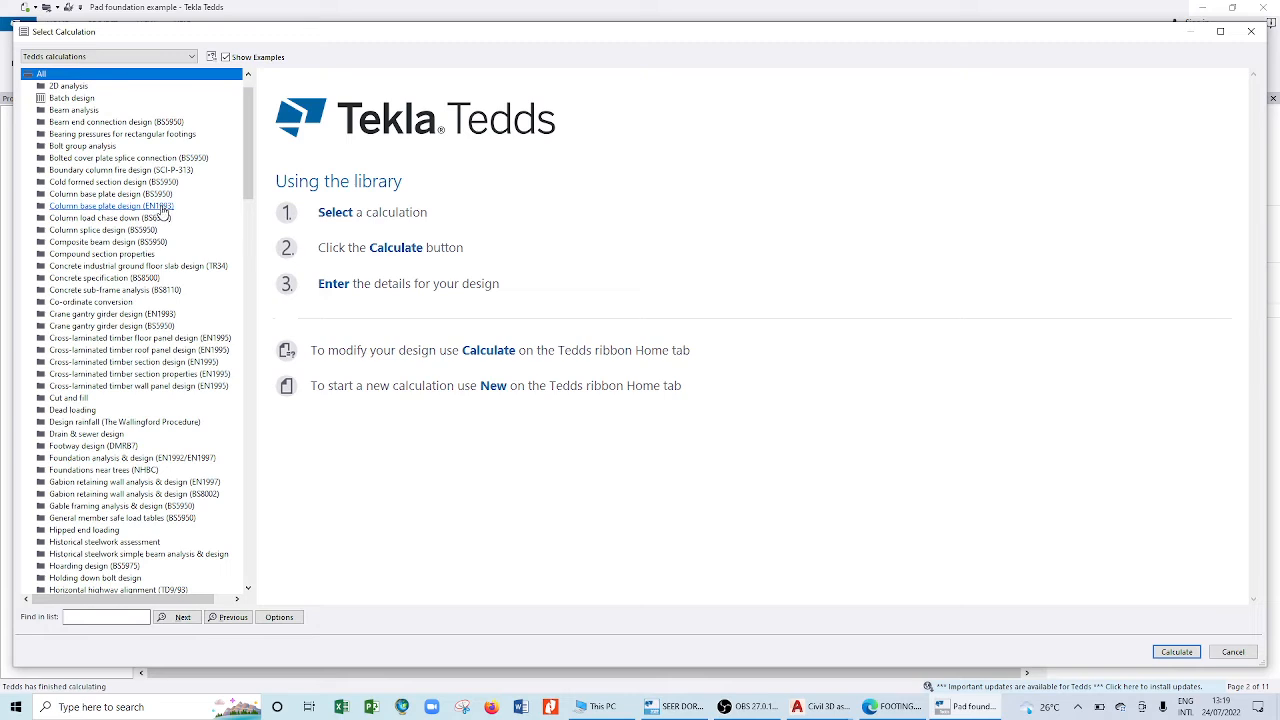
- Start a new Column base plate design (EN1993) calculation from the library's complete list
double_click(162, 208)
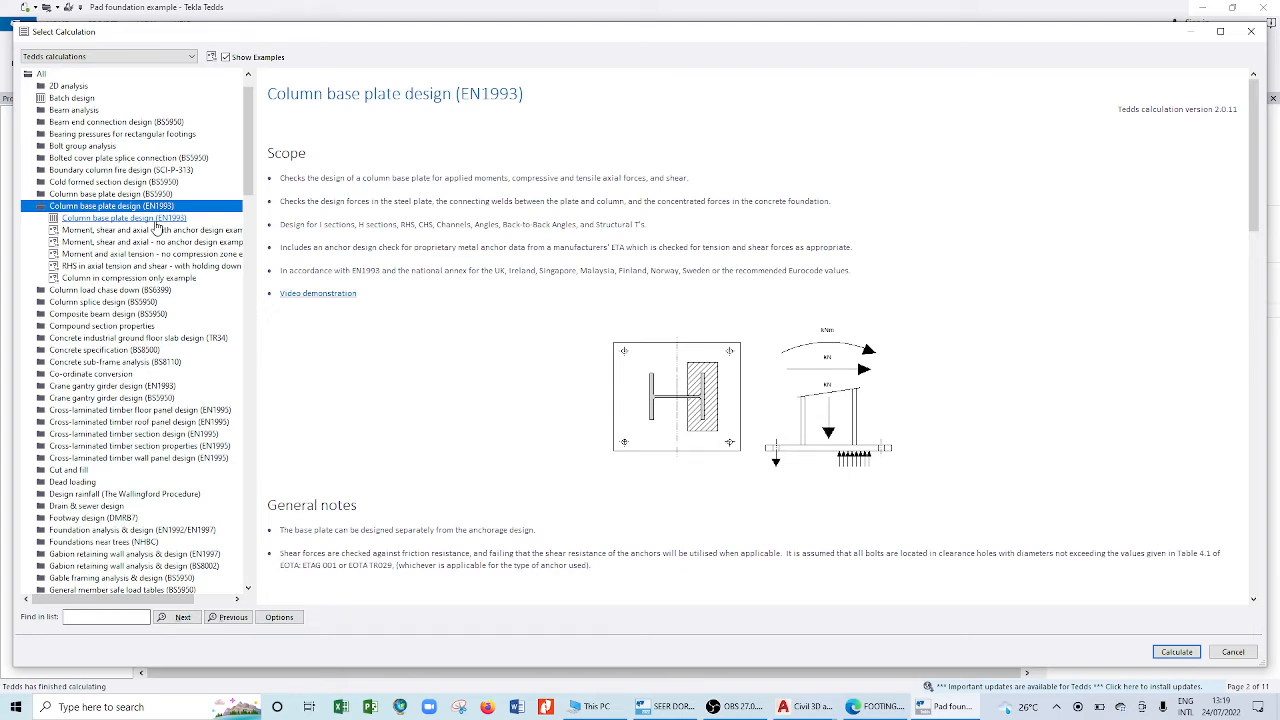
left_click(150, 218)
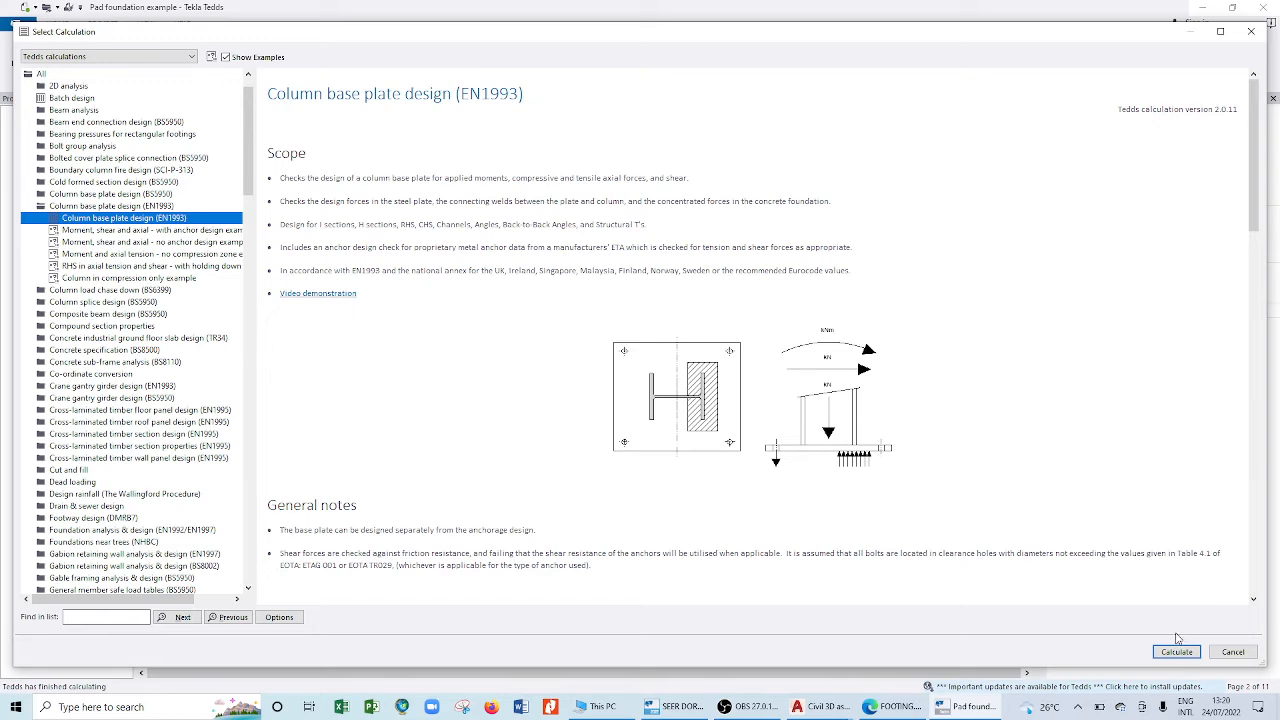
left_click(1166, 650)
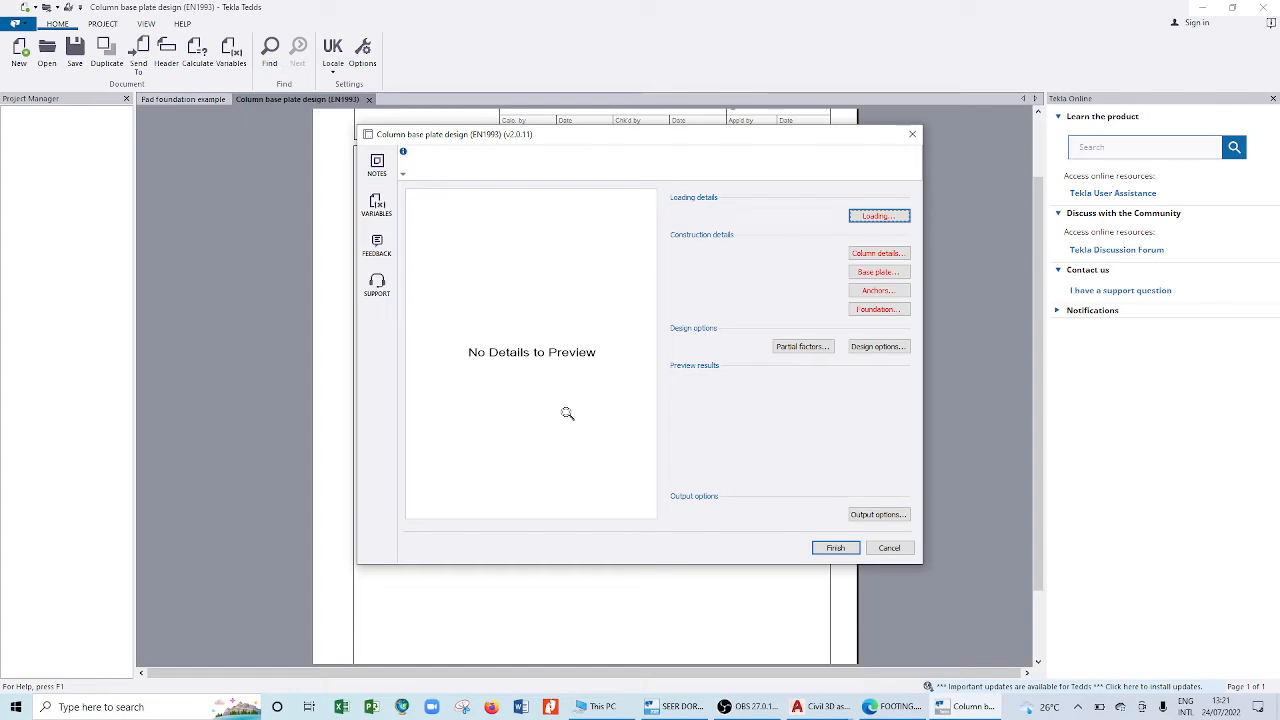
- Set the base plate's design axial load to 244.2 kN, shear load to 1 kN and moment to 13.6 kNm
left_click(880, 216)
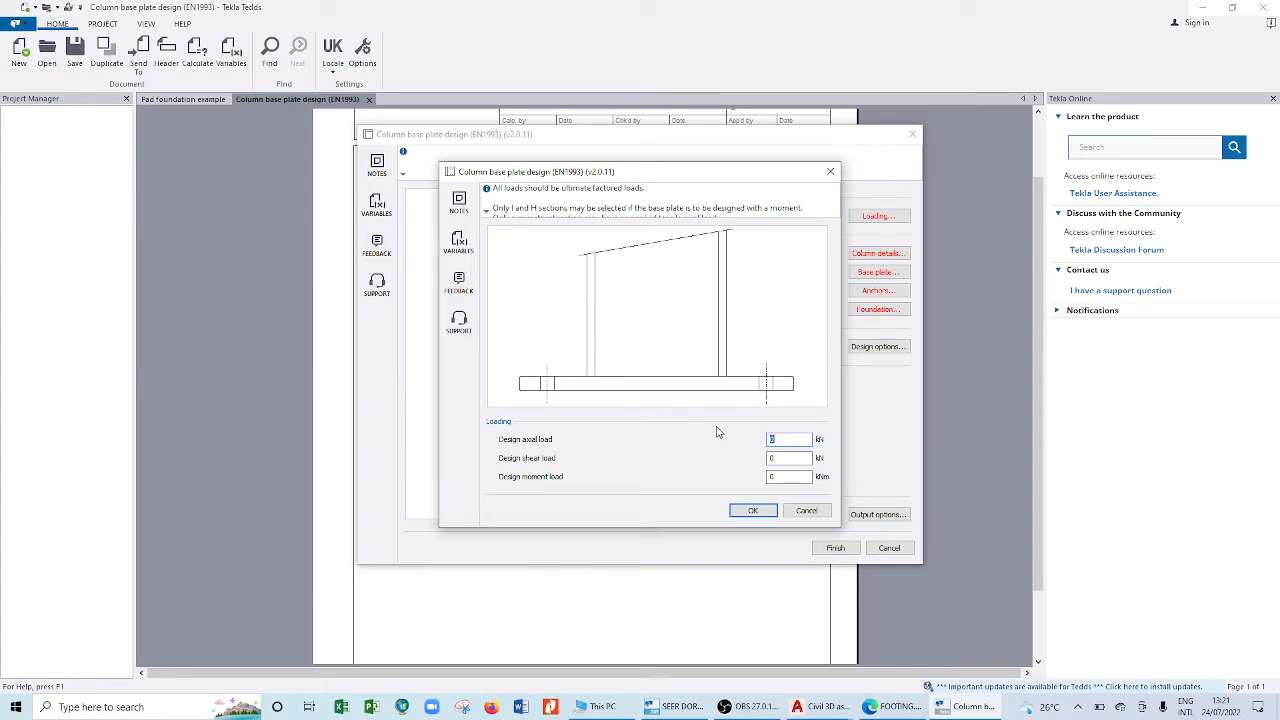
type("244.2")
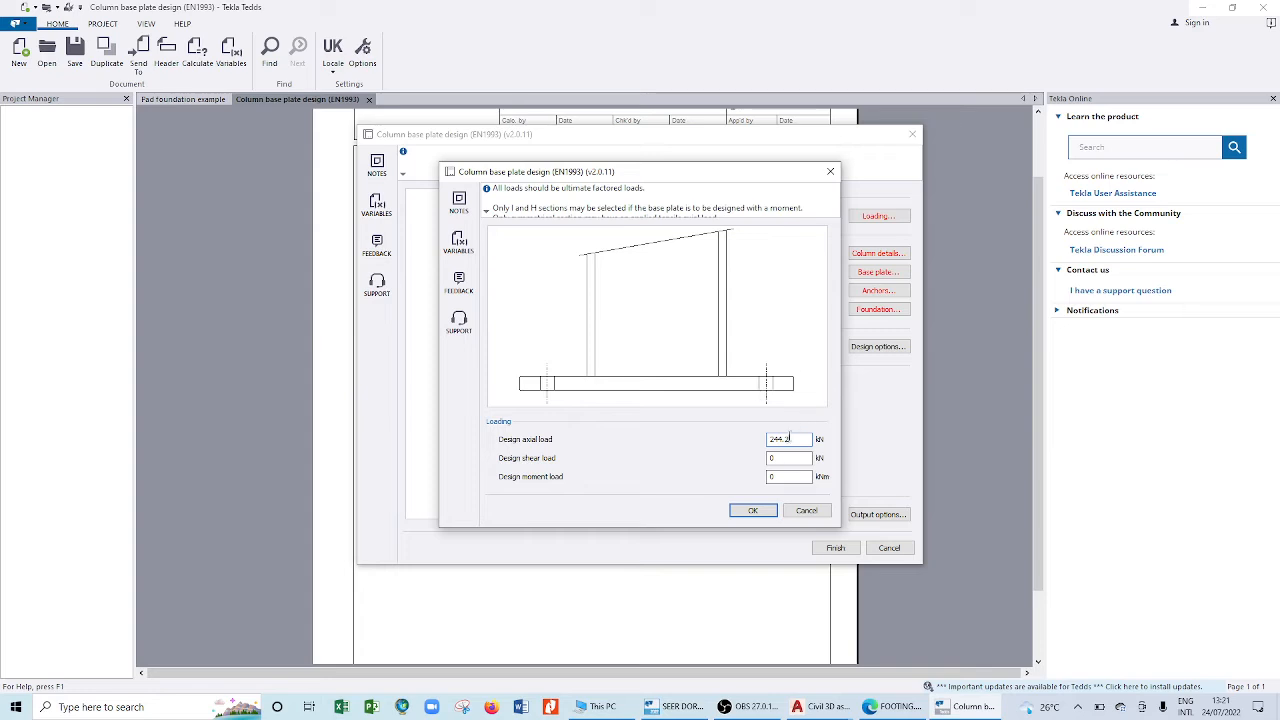
left_click(790, 458)
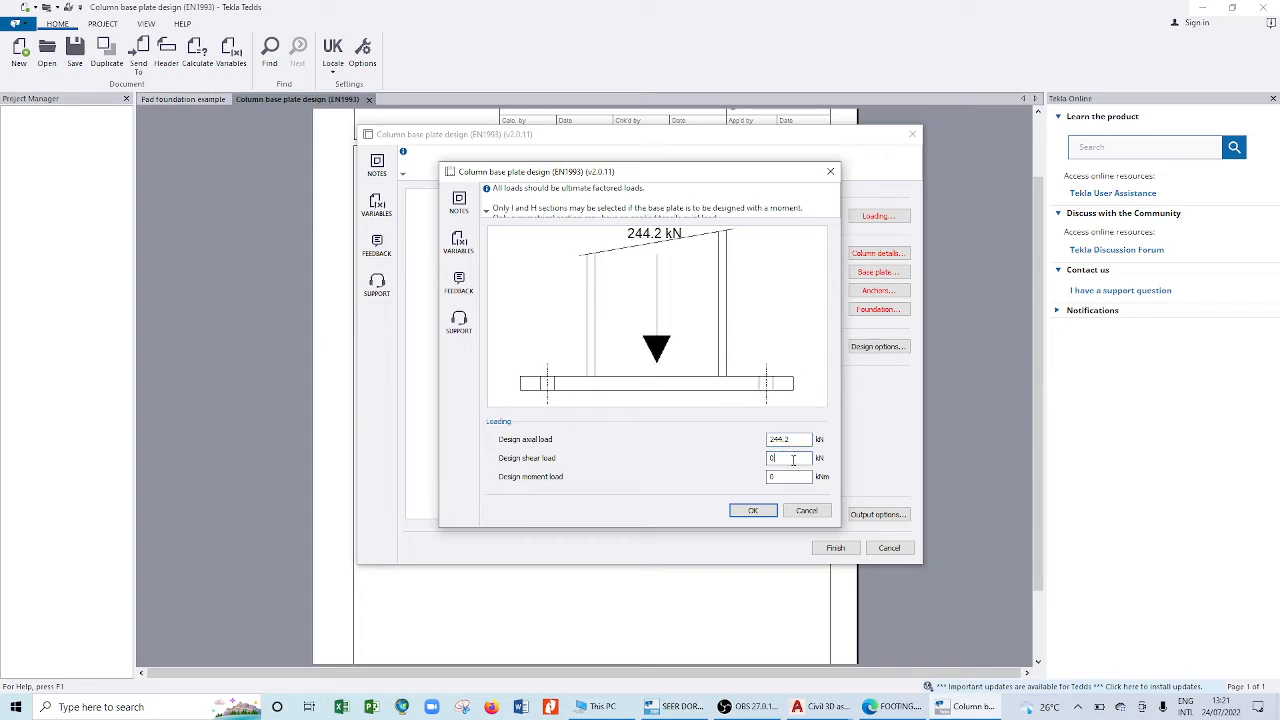
type("1")
key("Tab")
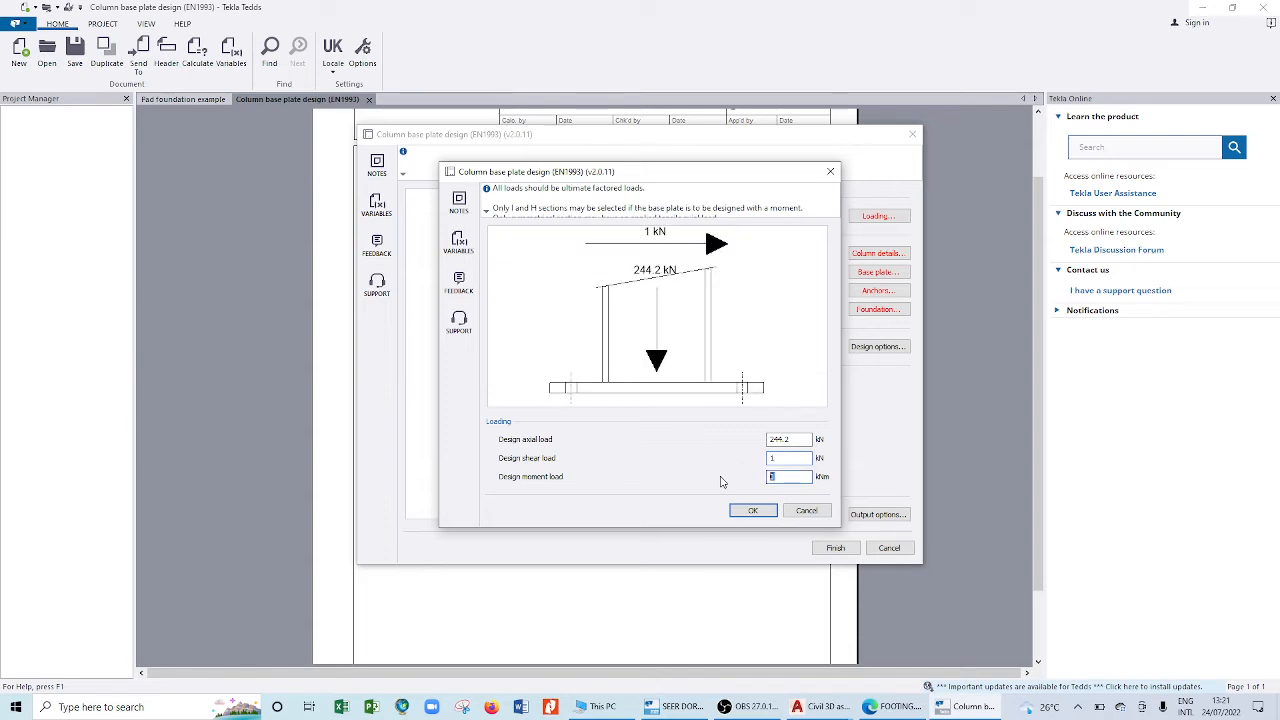
type("13")
type(".6")
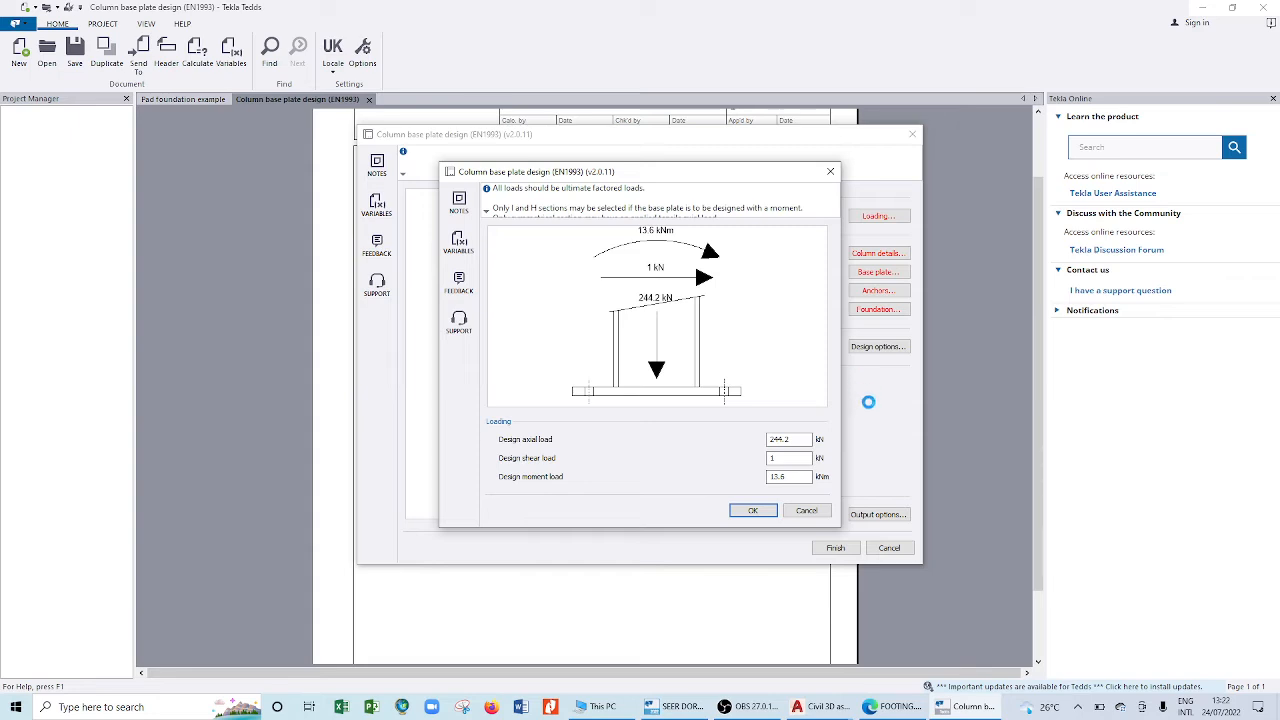
left_click(755, 512)
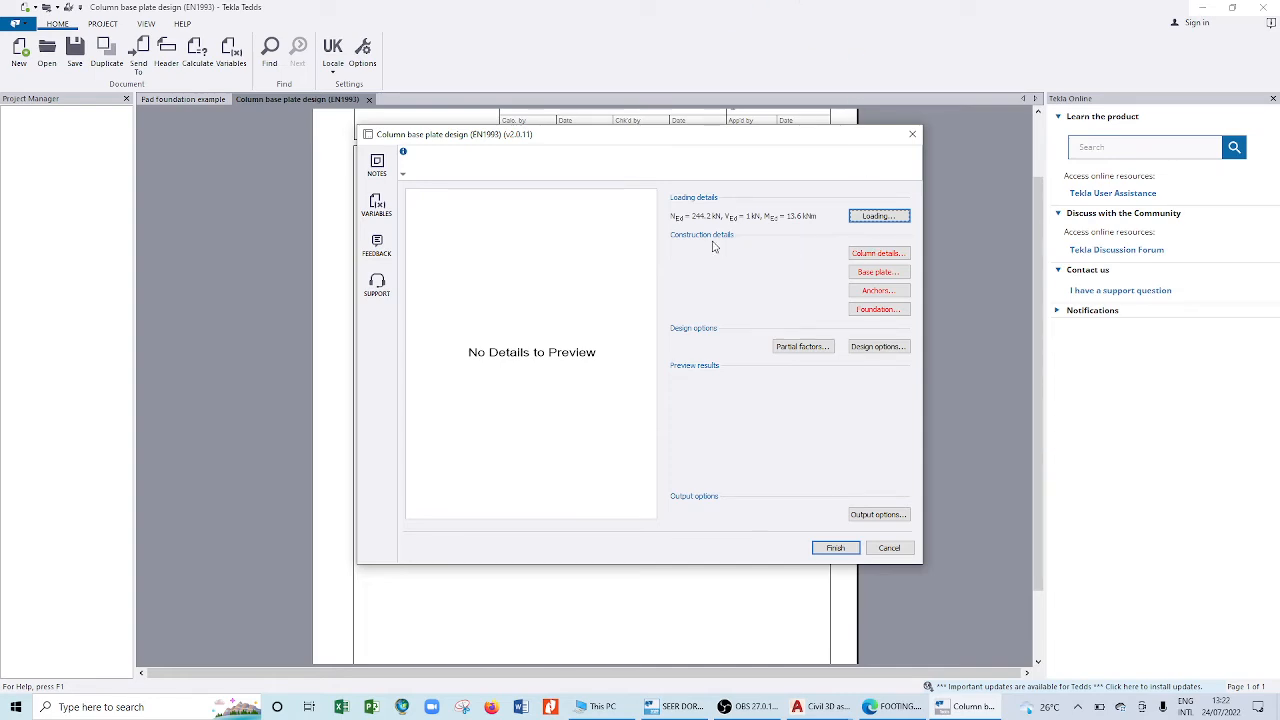
- Choose the Universal Column section UC 152x152x23 for the column
left_click(876, 256)
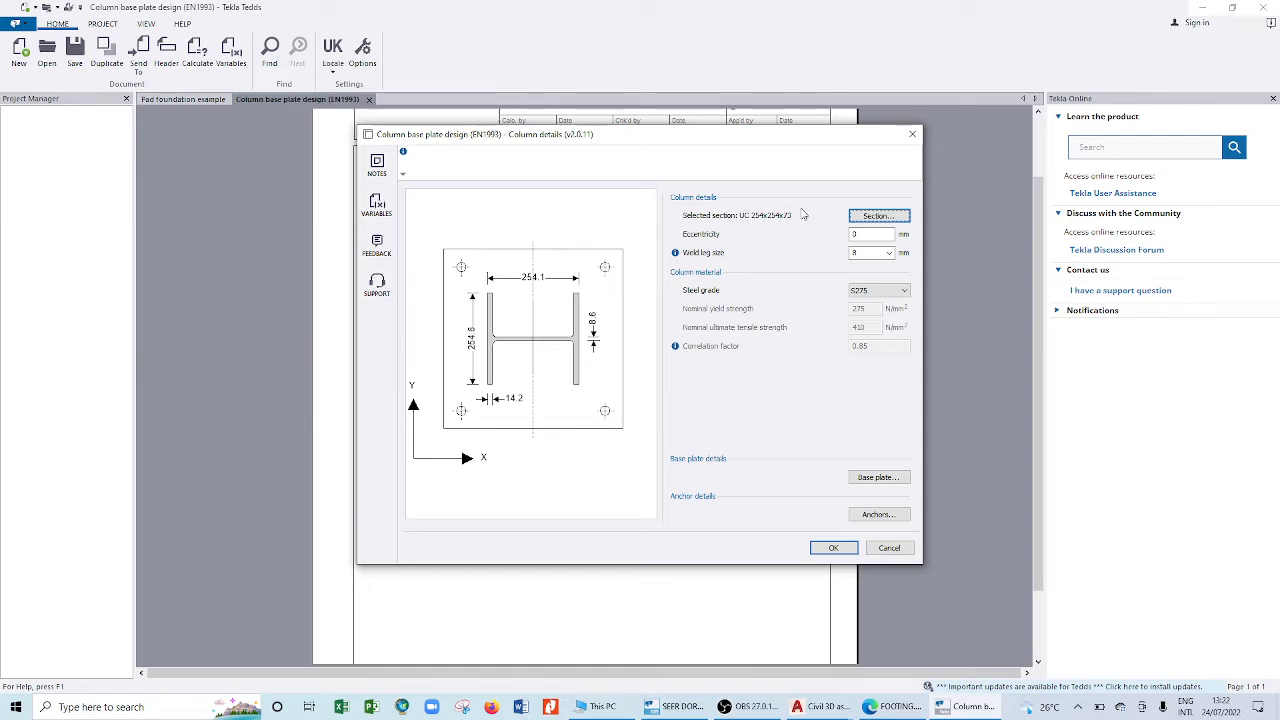
left_click(882, 217)
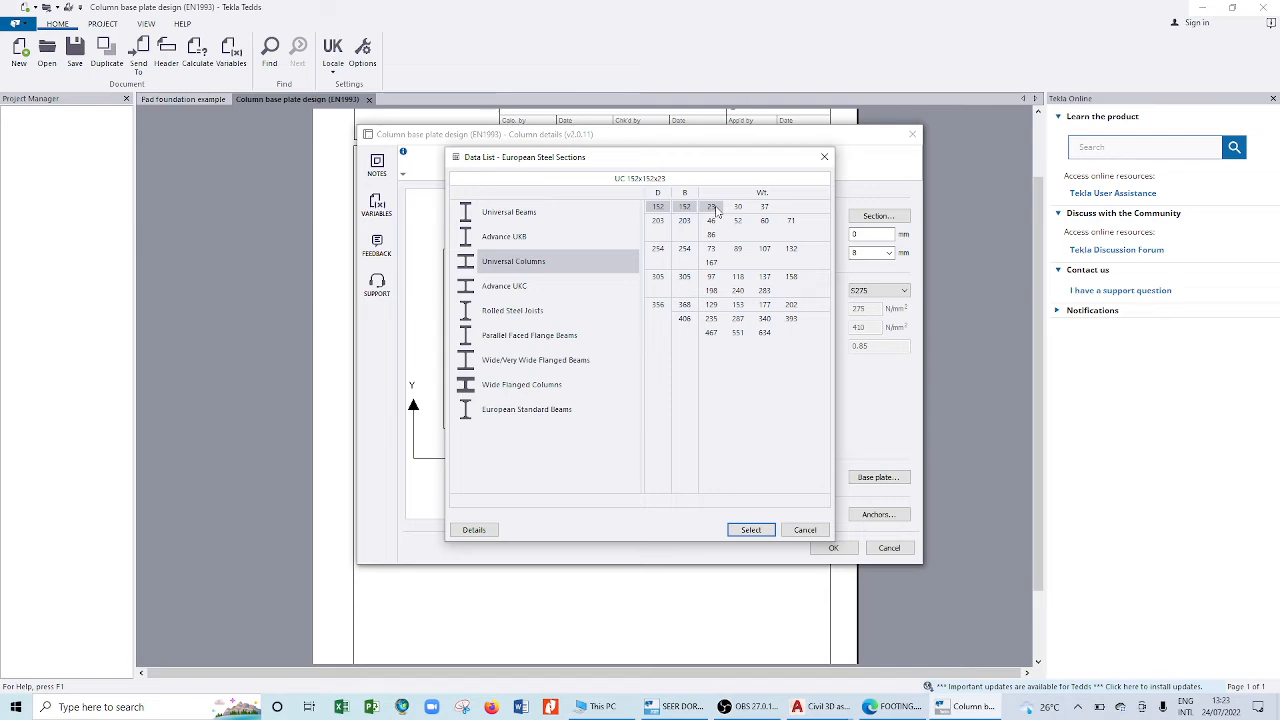
left_click(712, 207)
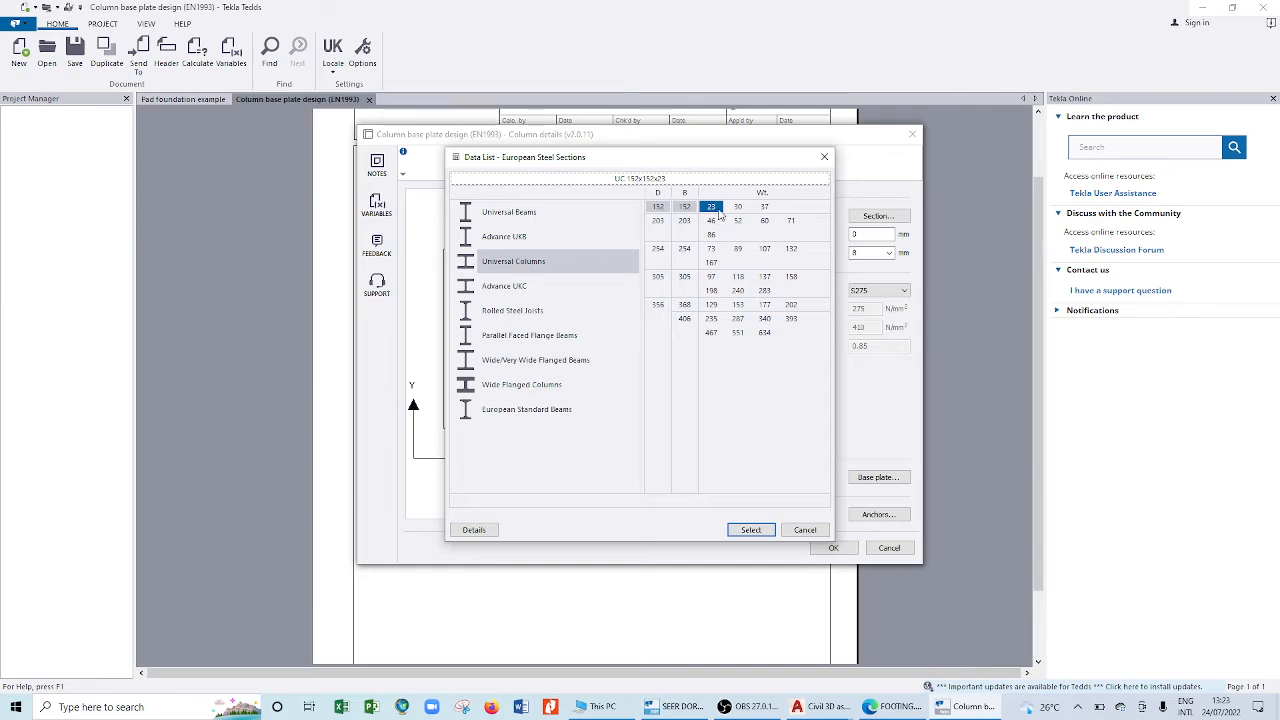
left_click(742, 530)
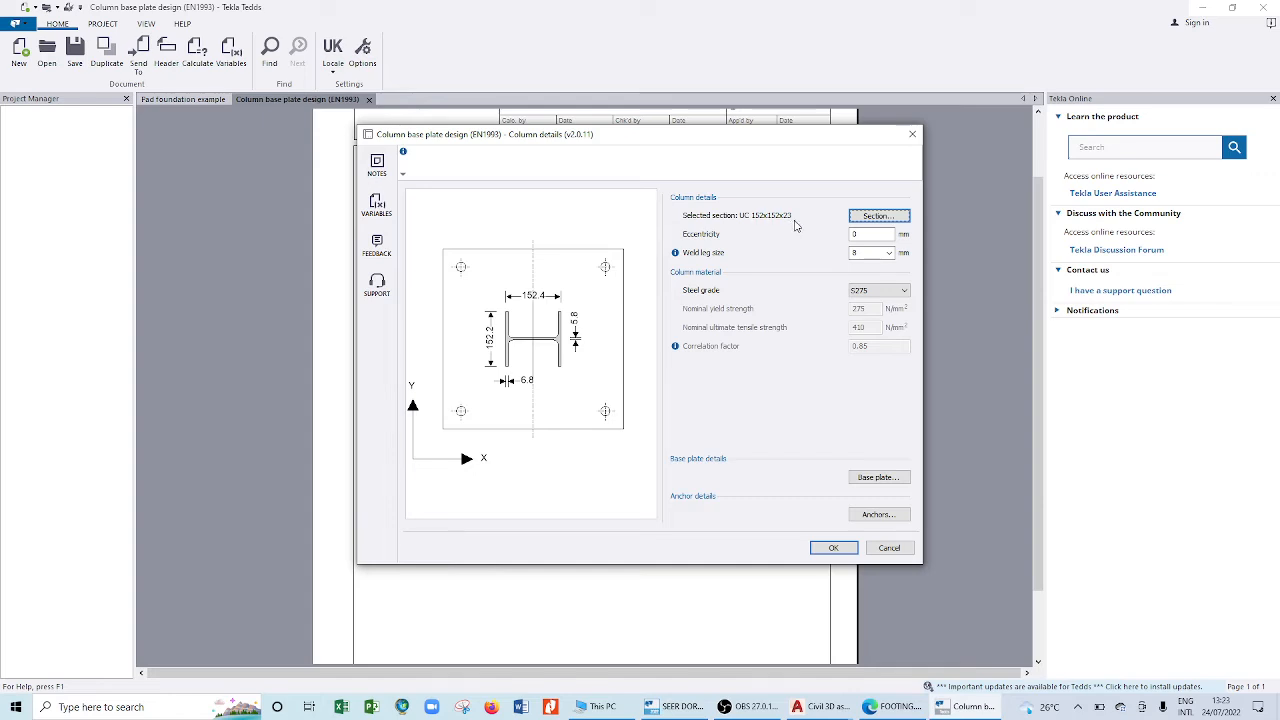
- Keep the column's eccentricity at 0 mm, set the weld leg size to 6 mm and choose steel grade S275
left_click(866, 233)
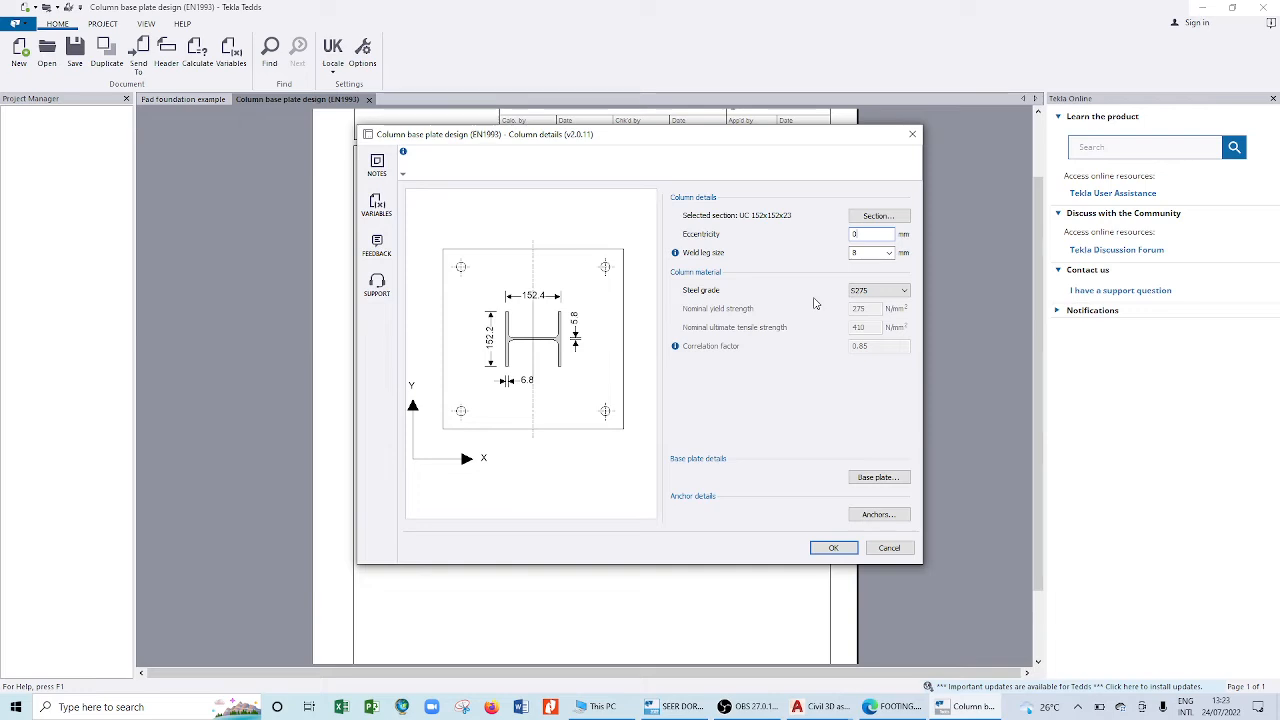
left_click_drag(868, 234, 808, 231)
left_click(889, 254)
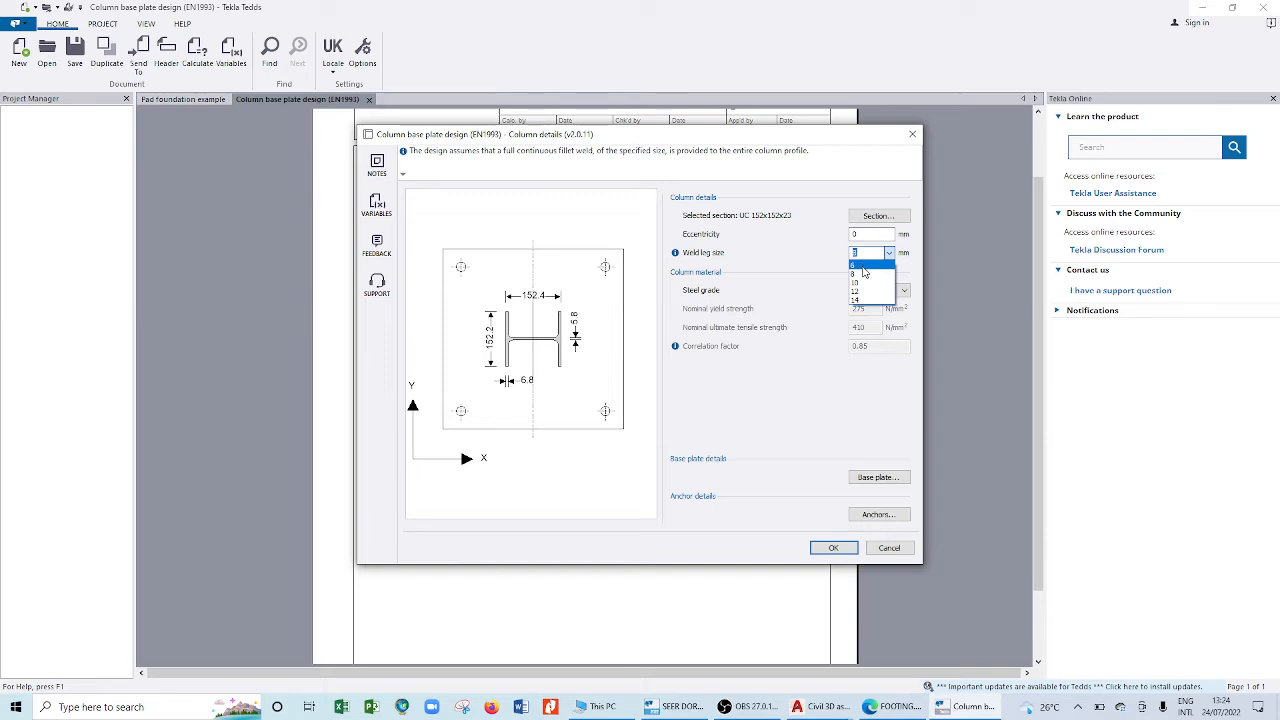
left_click(862, 265)
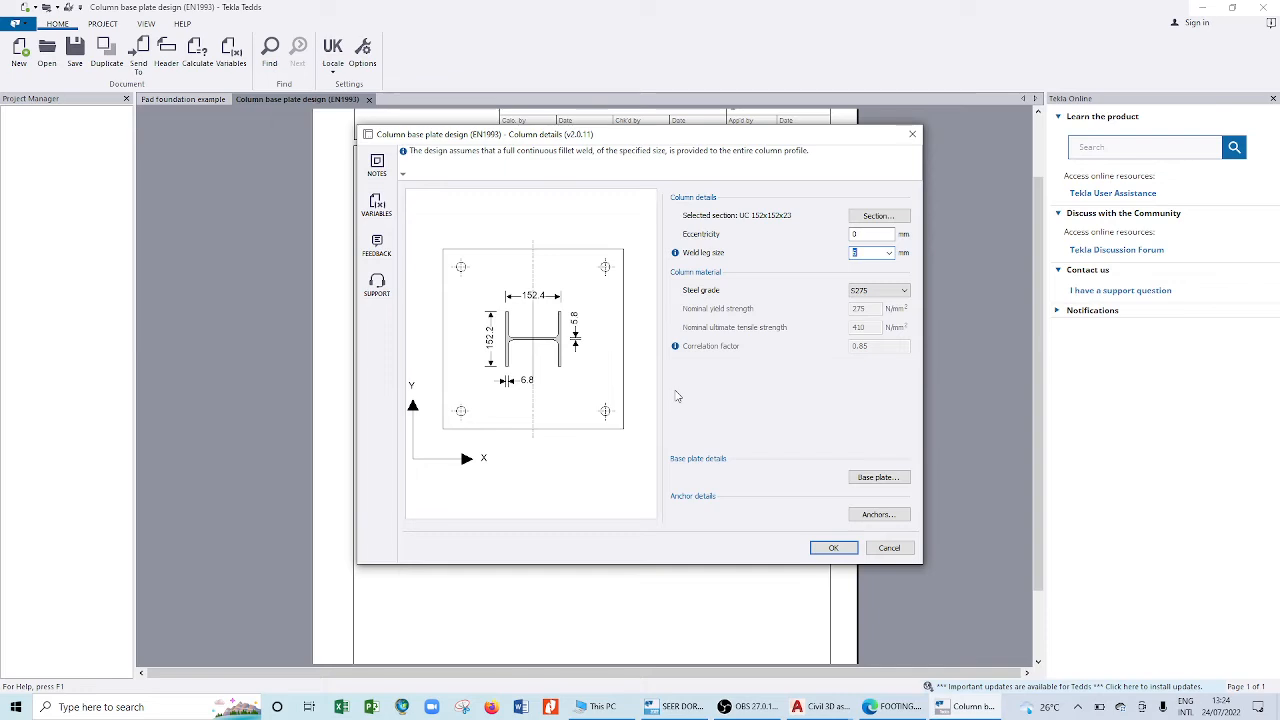
left_click(866, 292)
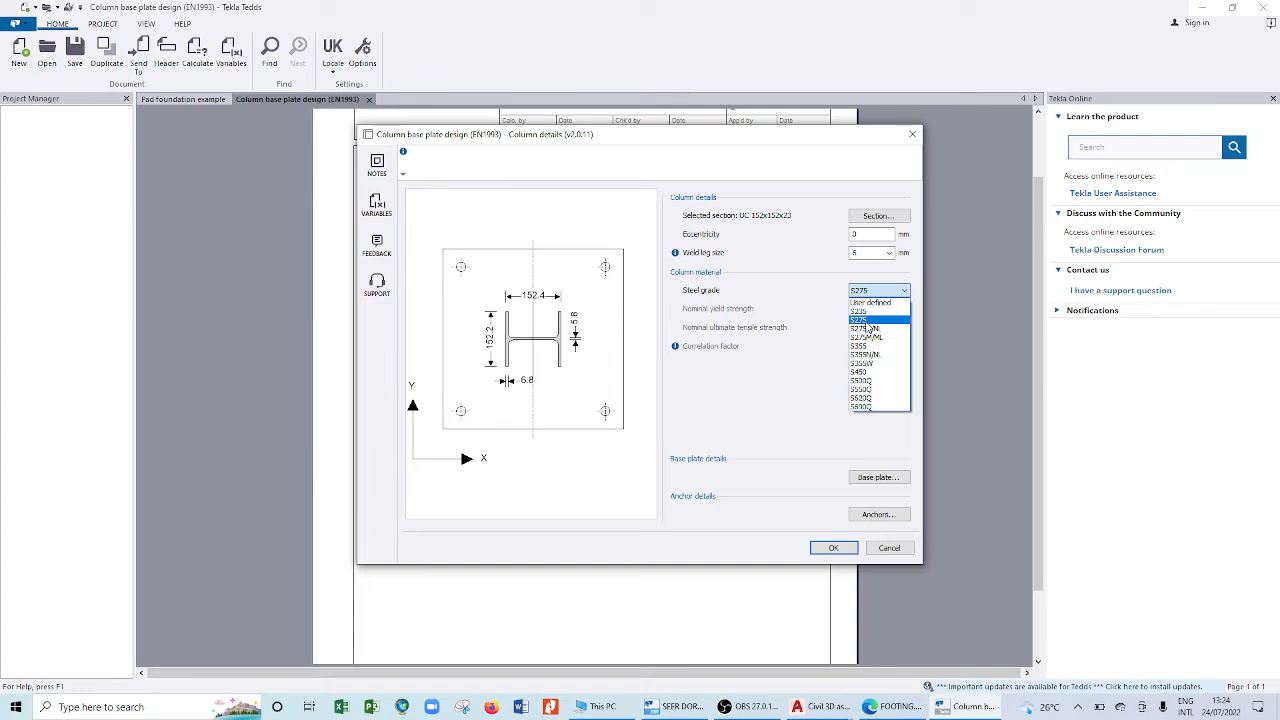
left_click(865, 321)
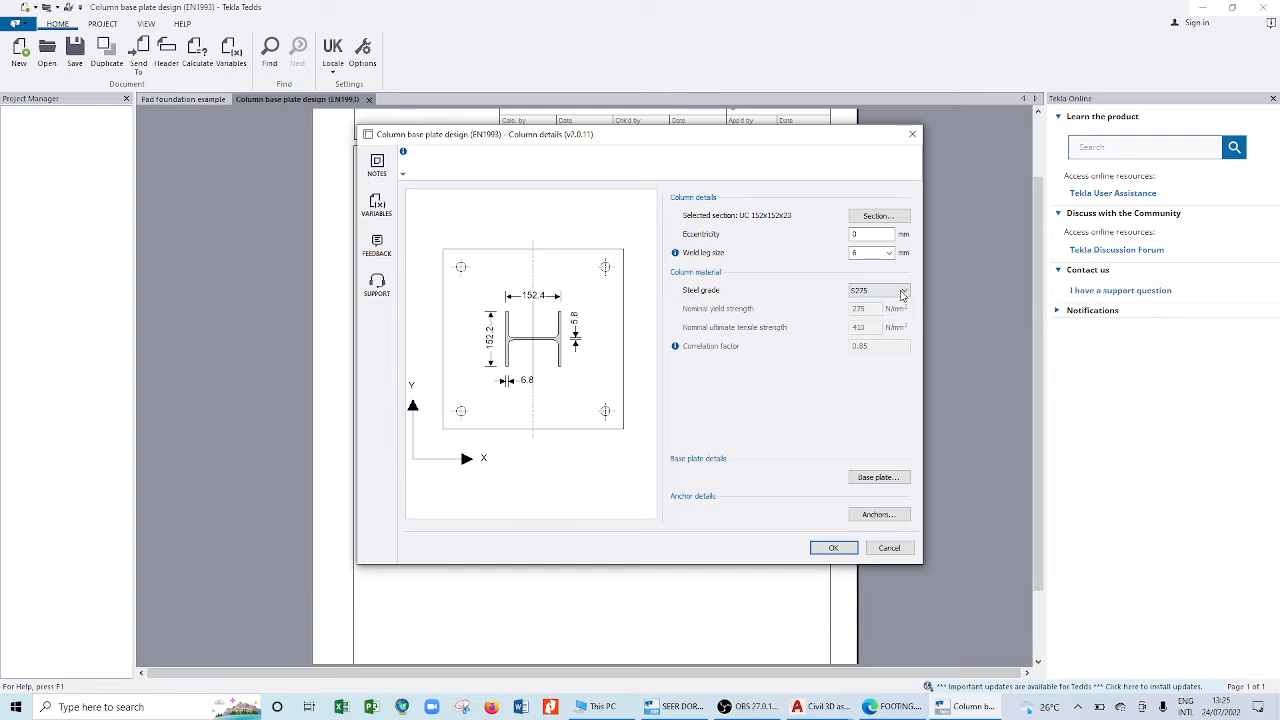
- Switch the column's steel grade to S235 and set it back to S275
left_click(902, 291)
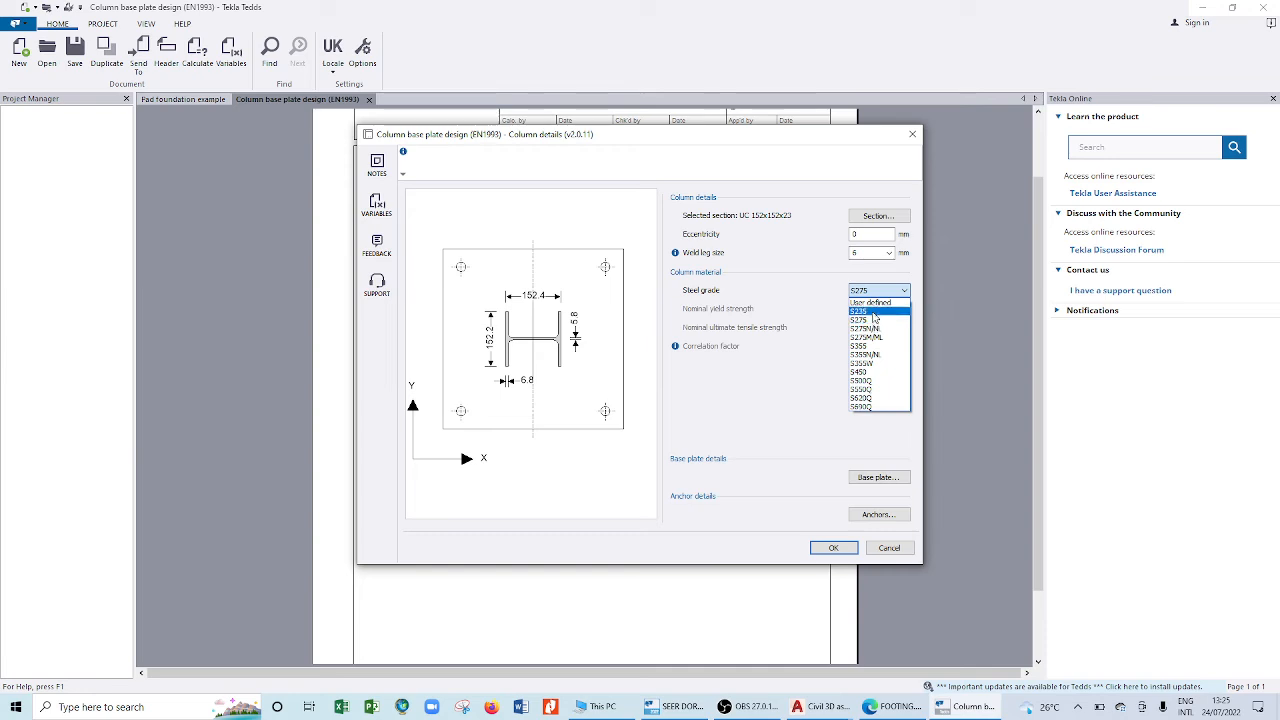
left_click(875, 312)
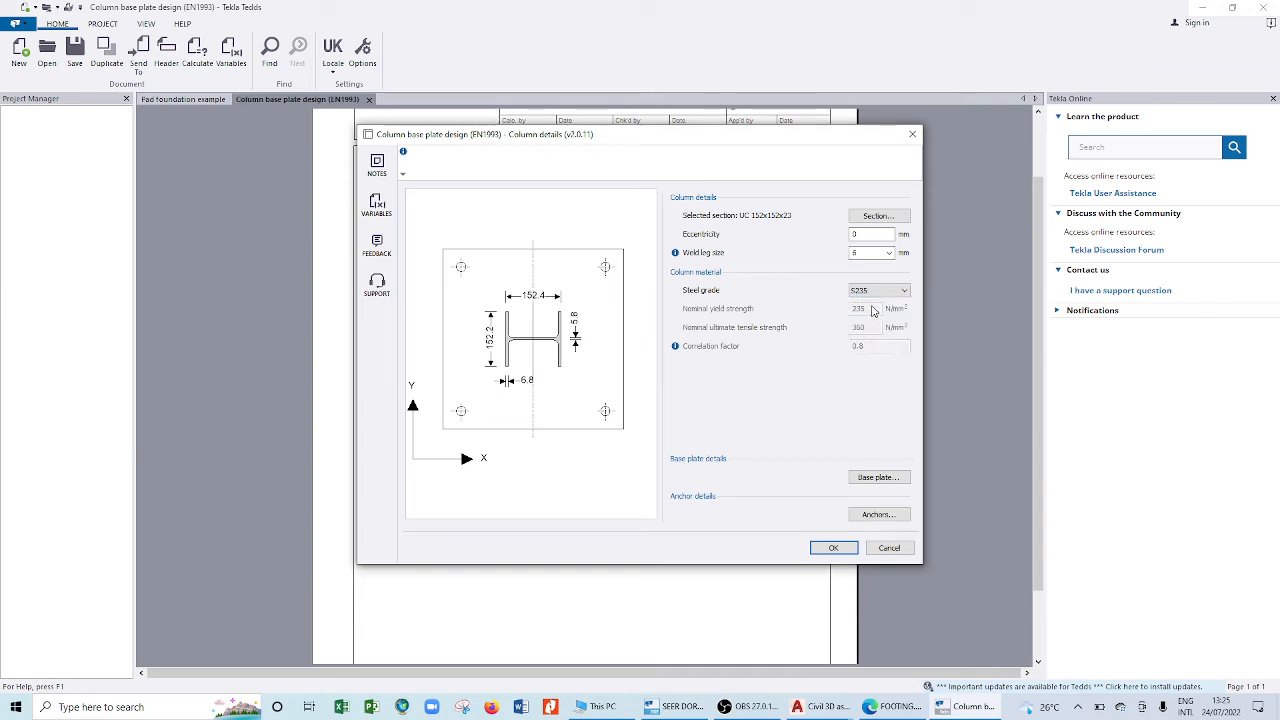
left_click(879, 292)
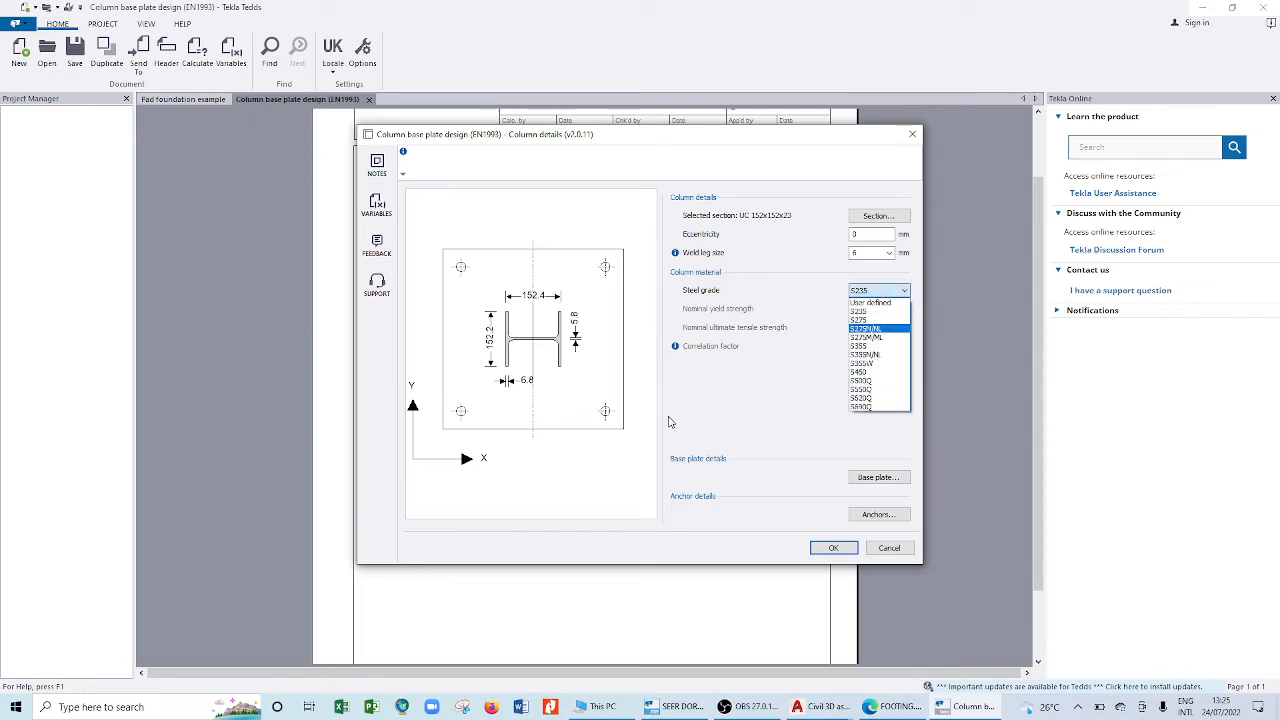
left_click(876, 320)
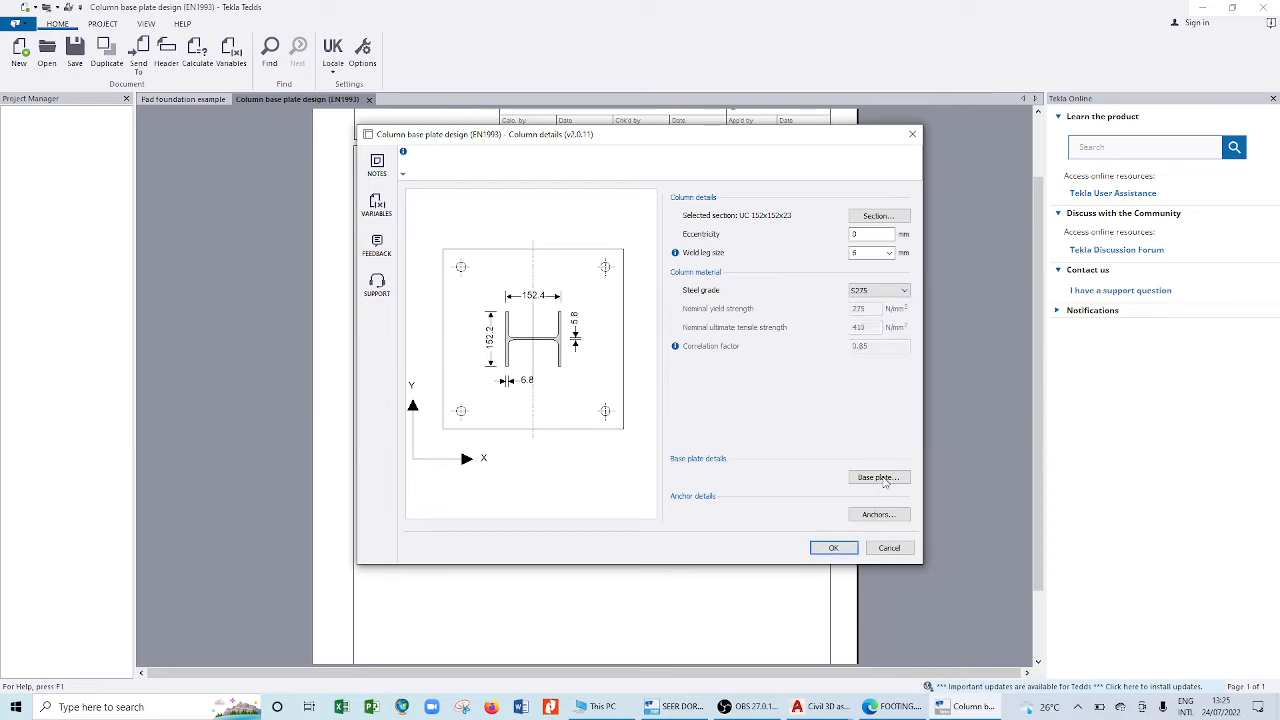
- Set the base plate's length and width both to 250 mm
left_click(878, 477)
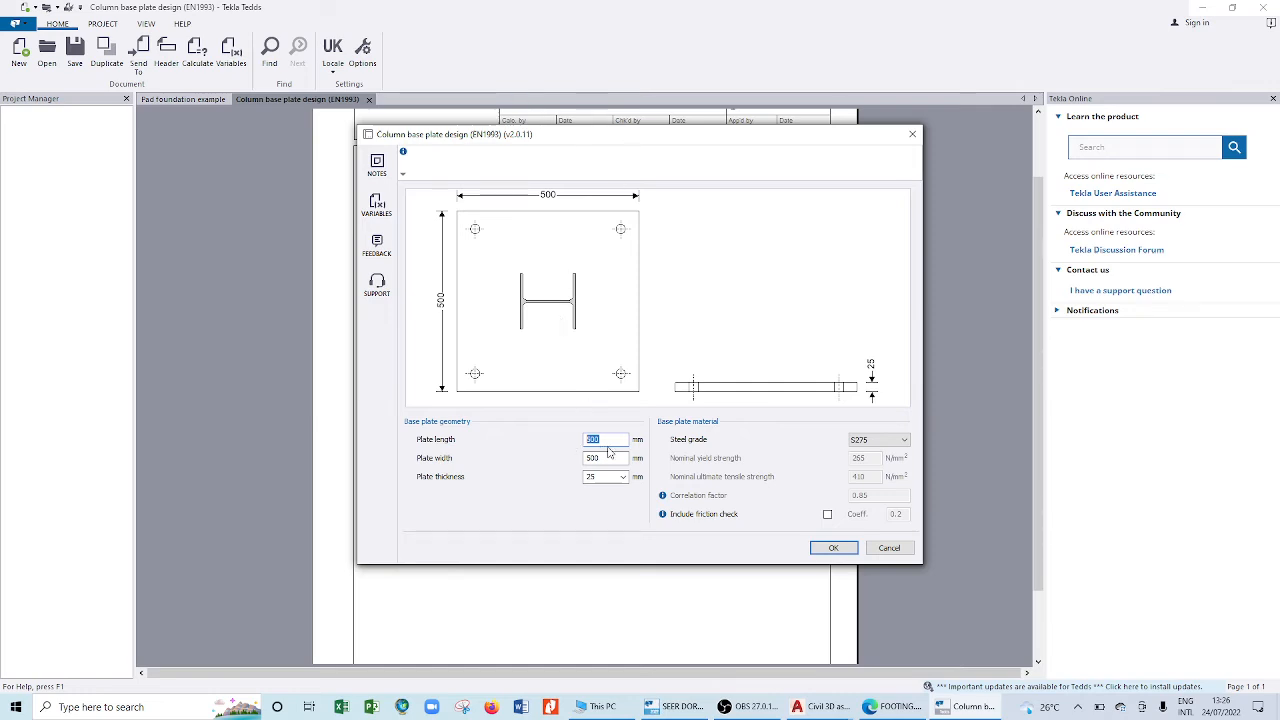
type("250")
left_click(611, 459)
double_click(611, 459)
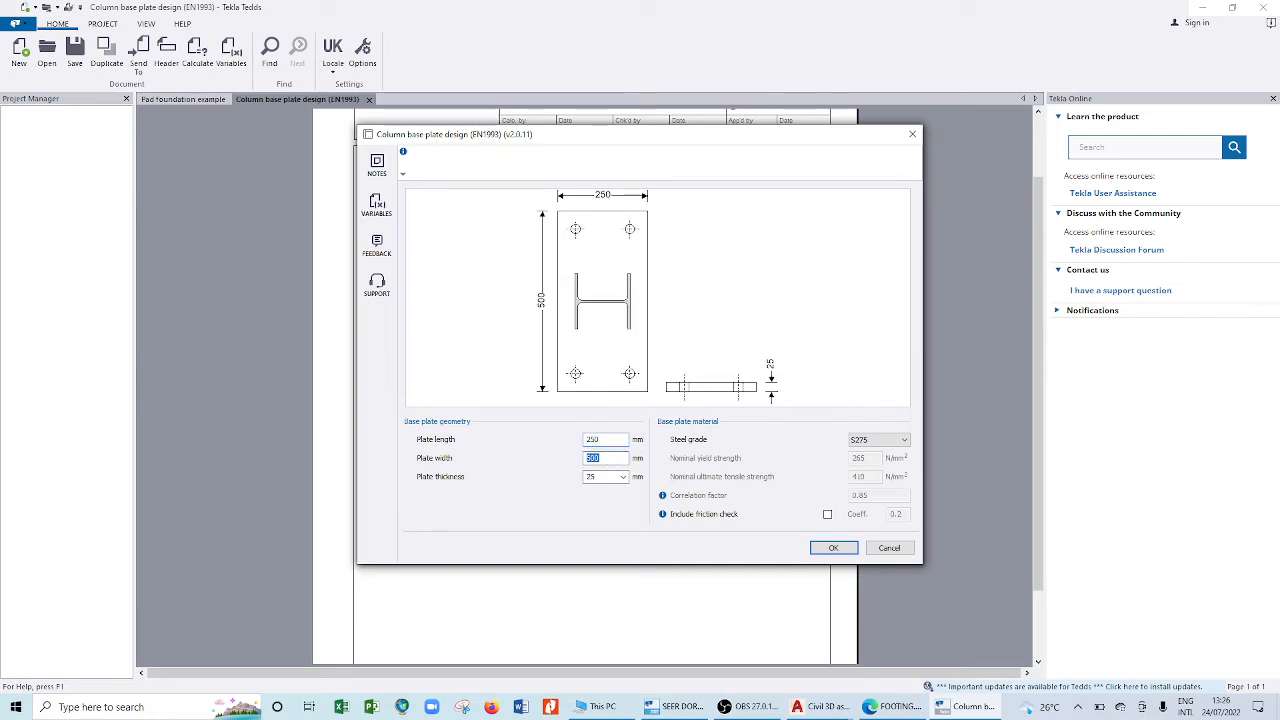
type("250")
double_click(605, 478)
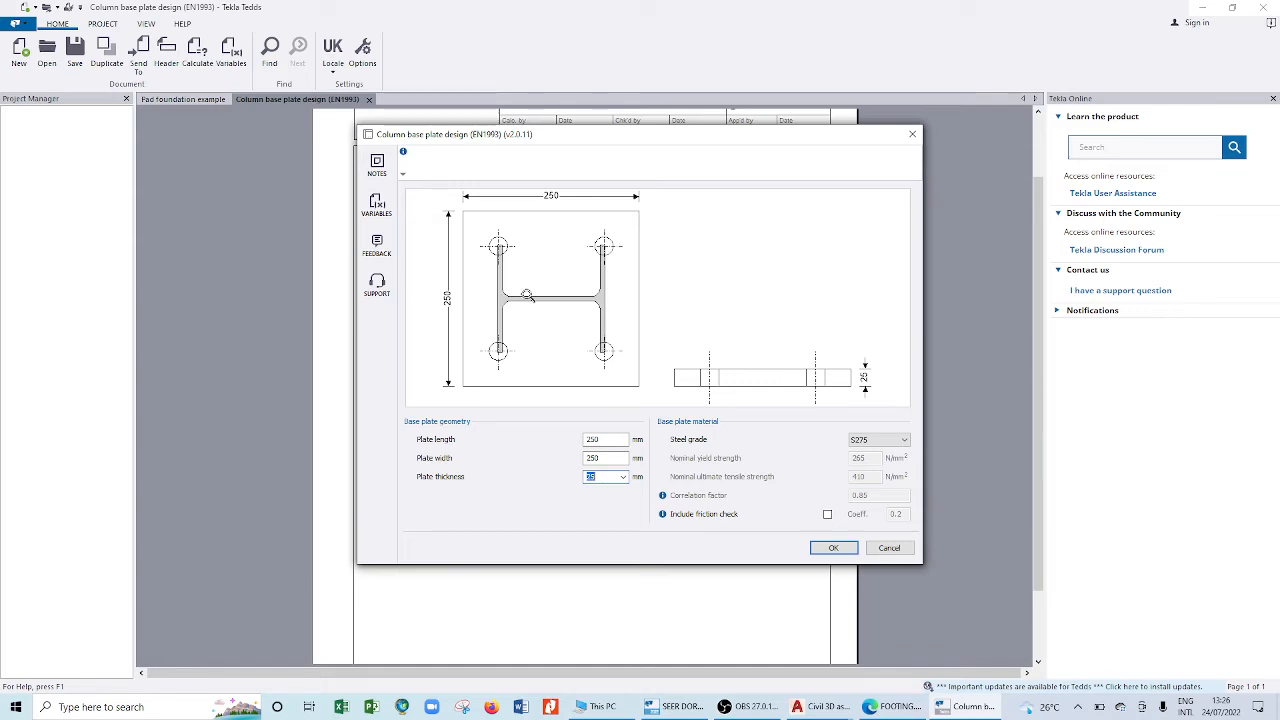
- Set the base plate's length to 300 mm and leave its width at 250 mm
double_click(594, 439)
type("3")
key("BackSpace")
type("300")
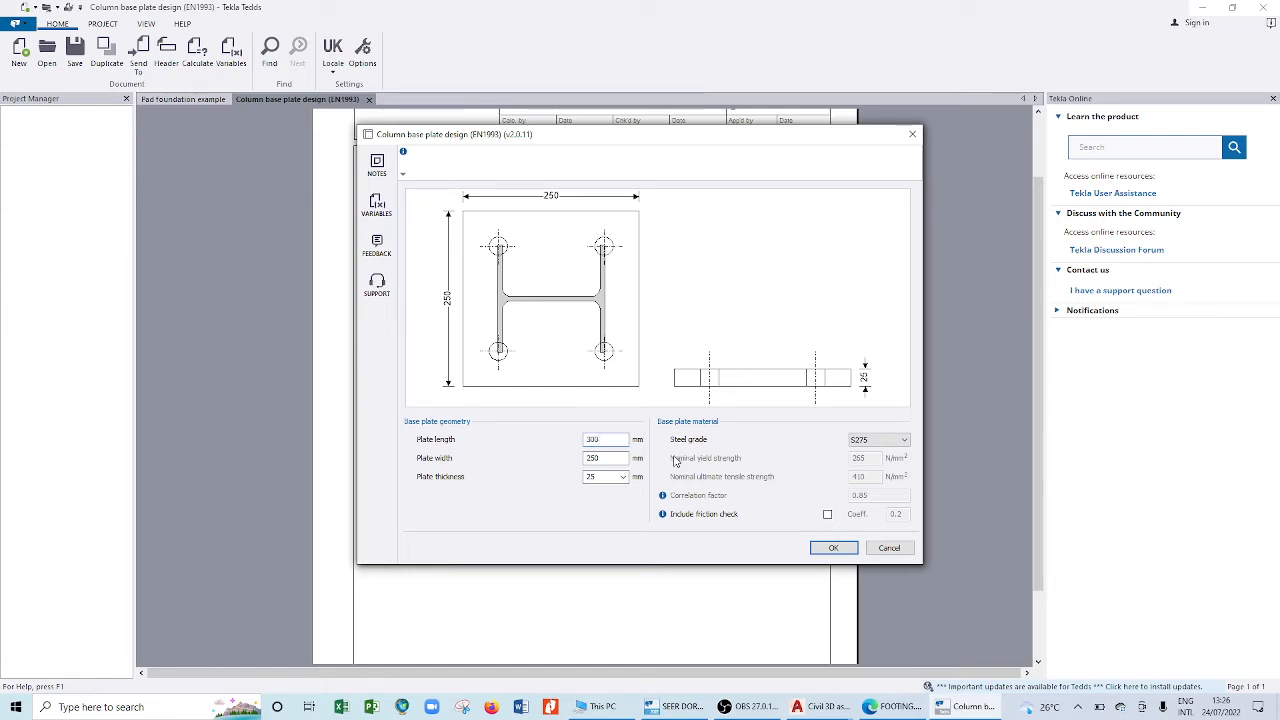
left_click(603, 459)
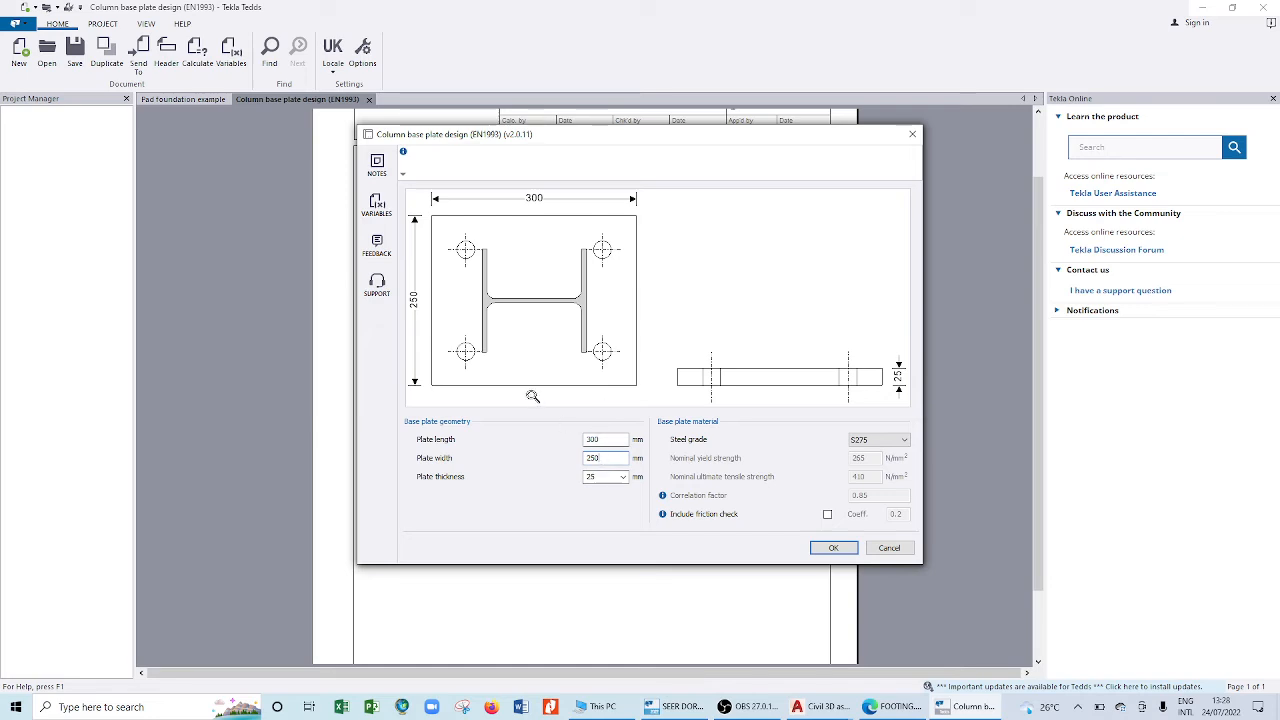
left_click_drag(608, 457, 583, 458)
- Include the friction check for the base plate with a coefficient of 0.7 and accept the base plate details
left_click(827, 515)
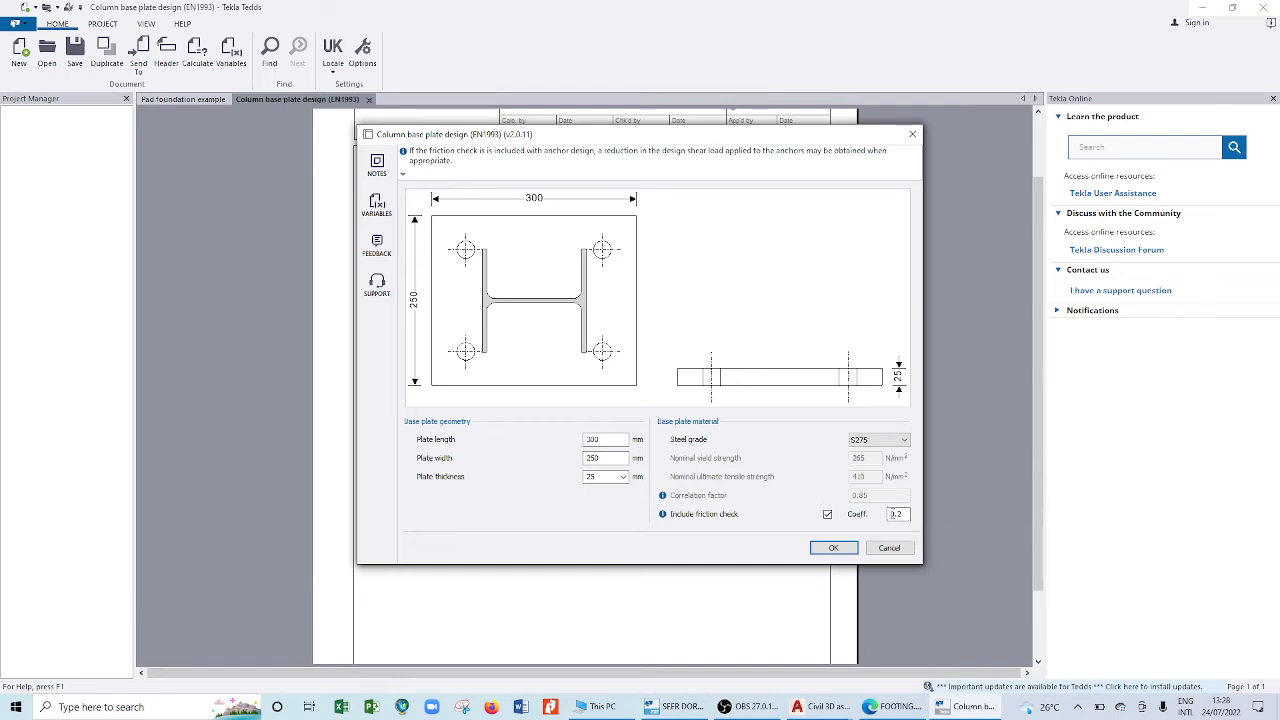
left_click(896, 514)
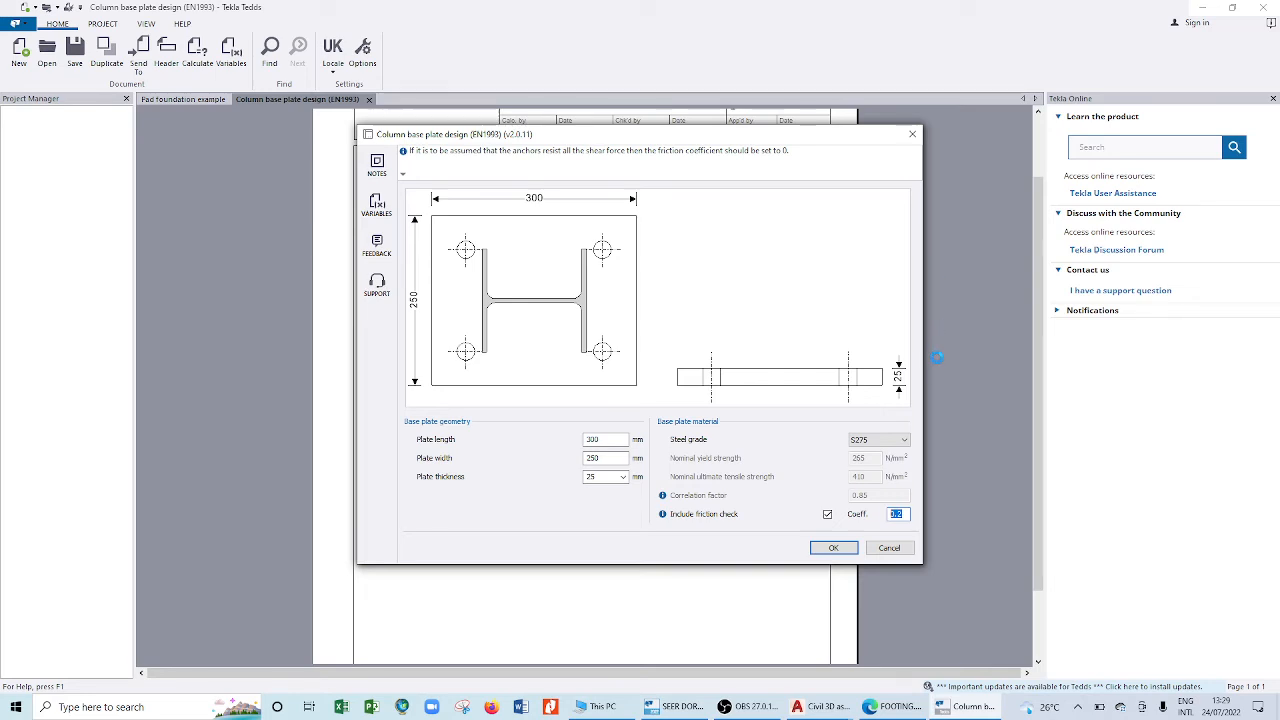
type("7")
key("BackSpace")
type("0.7")
left_click(840, 551)
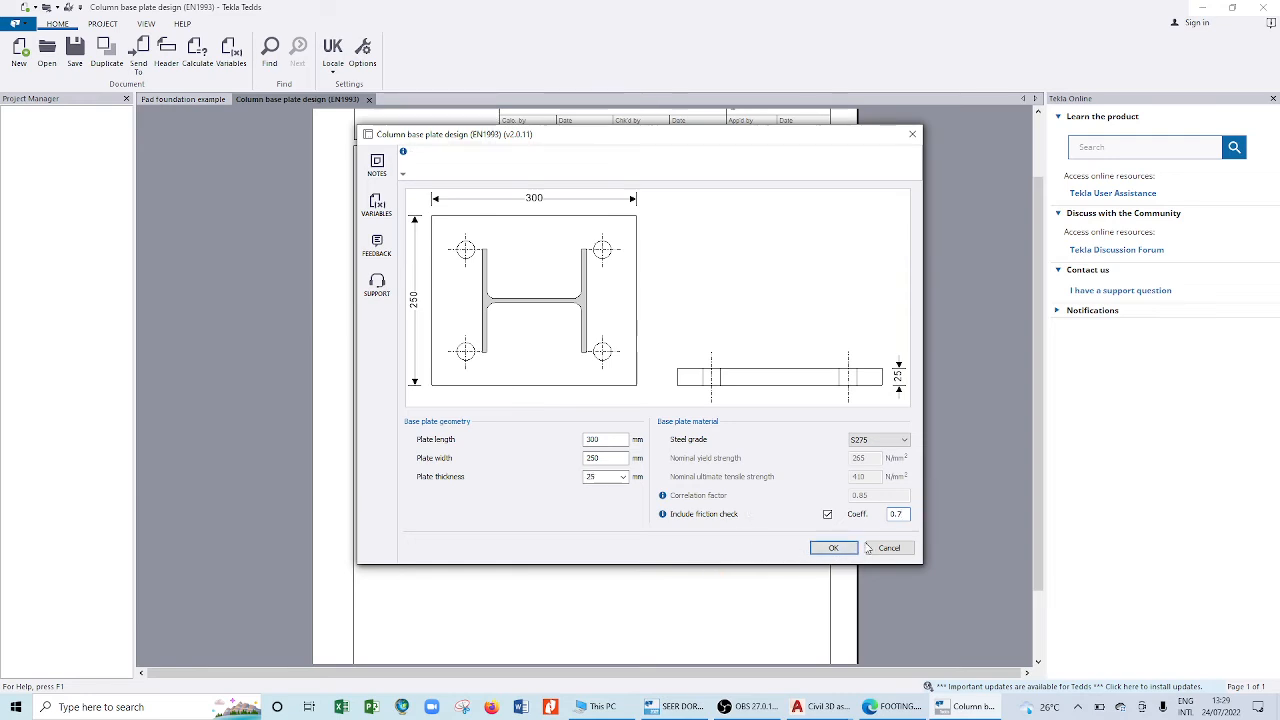
left_click(840, 551)
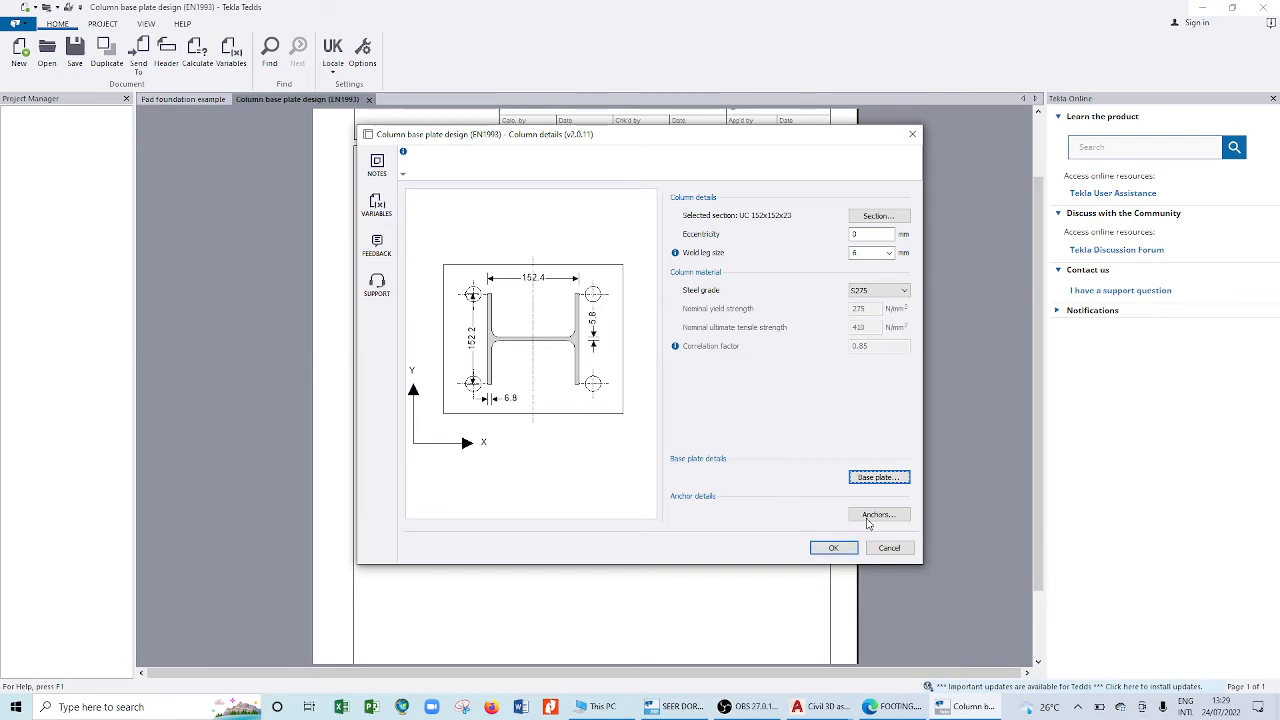
- Reopen the base plate details and set the plate thickness to 12 mm
left_click(864, 477)
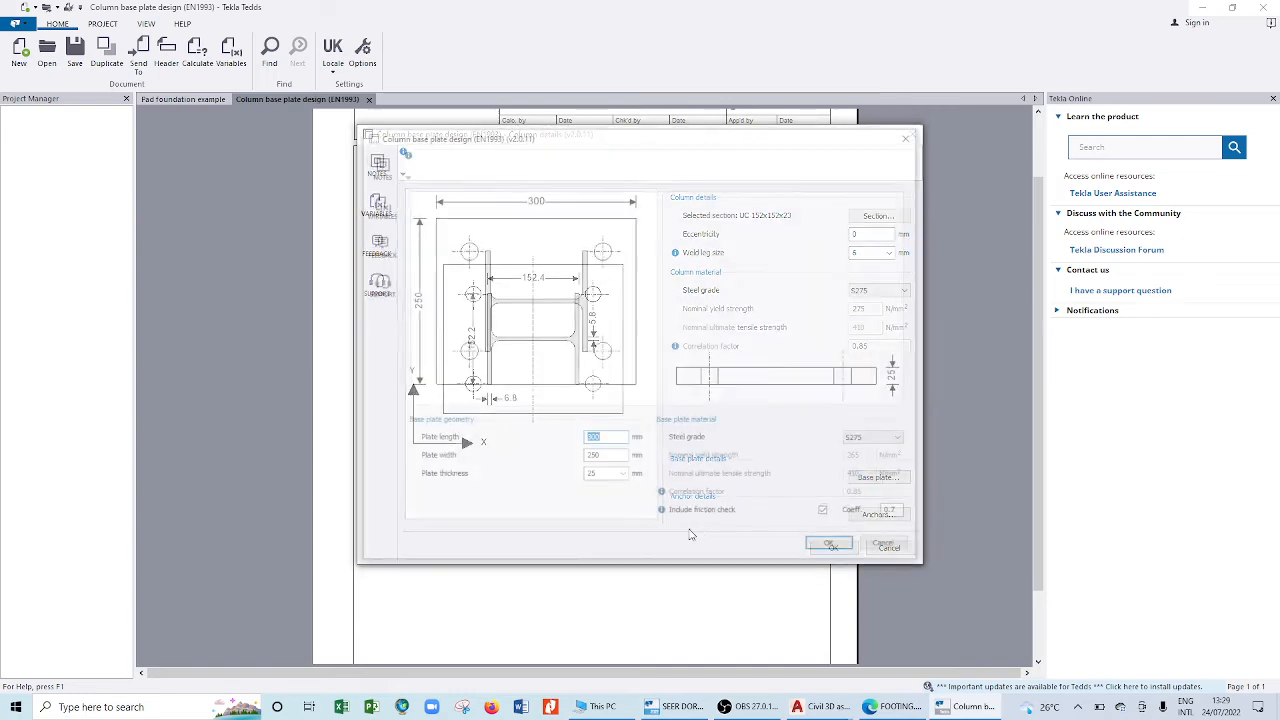
left_click(625, 478)
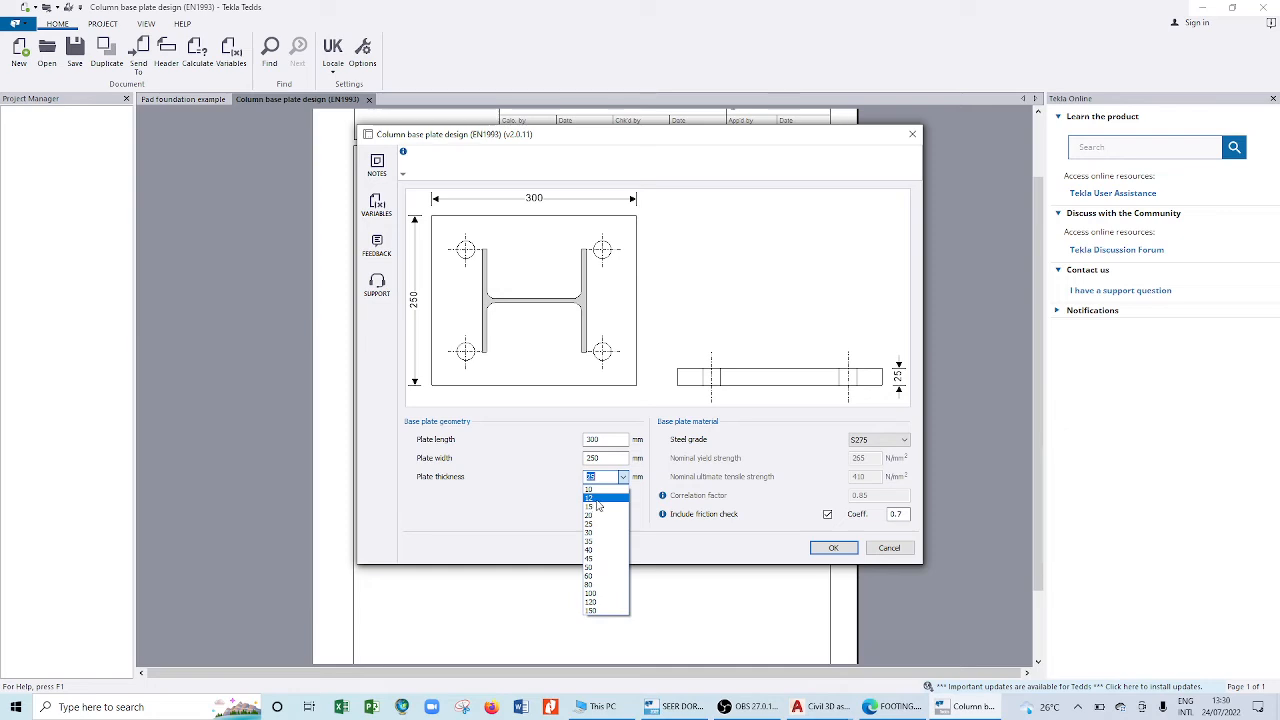
left_click(597, 498)
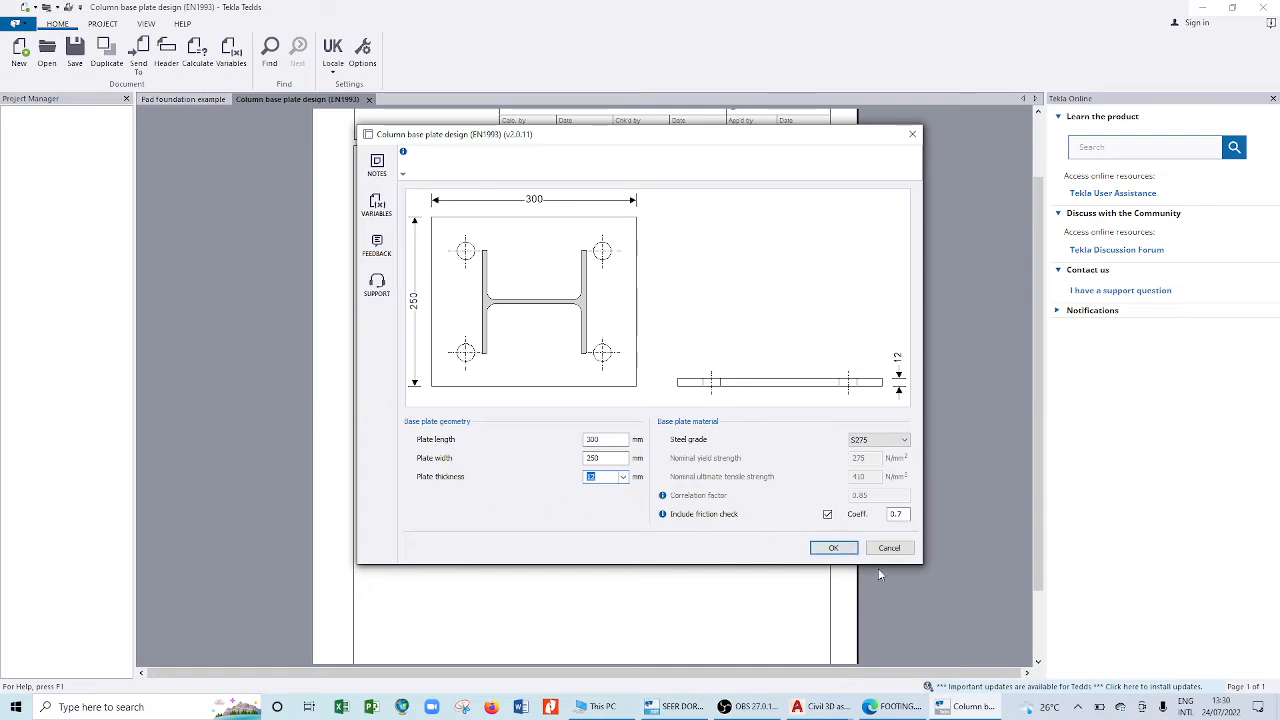
left_click(833, 548)
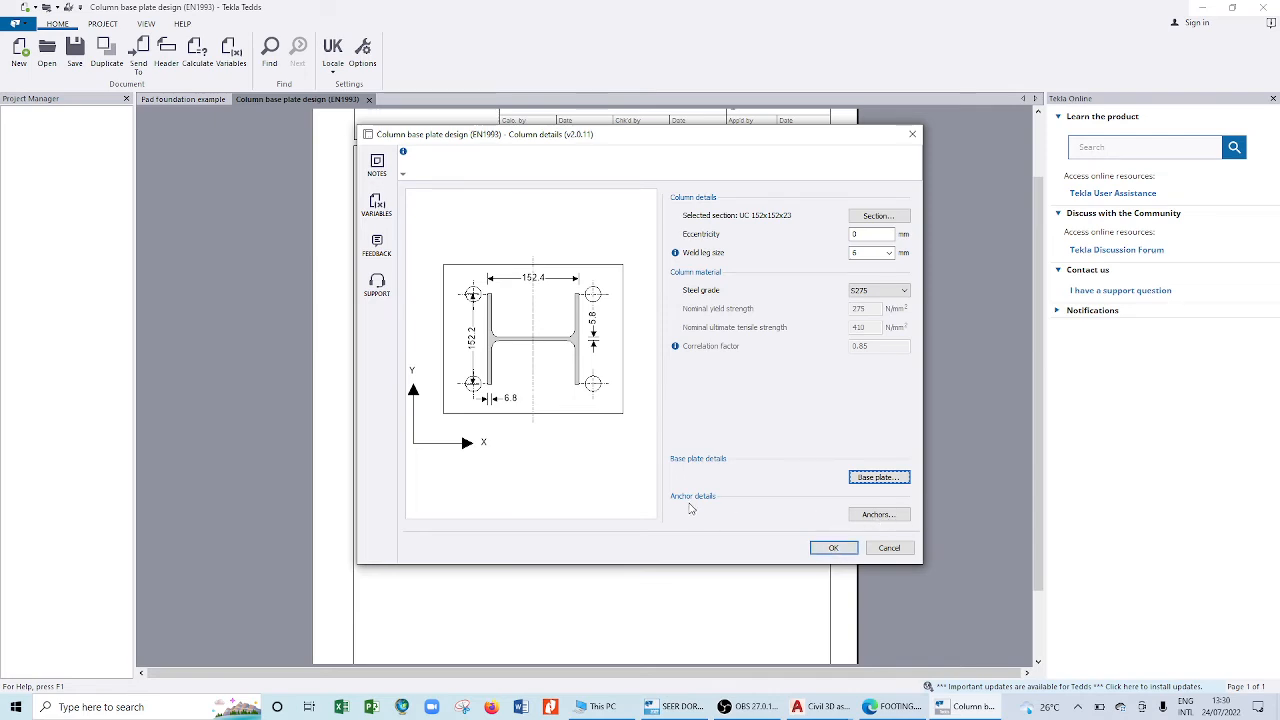
- Set the anchor diameter to 10 mm and keep the bolt hole clearance at 2 mm
left_click(879, 515)
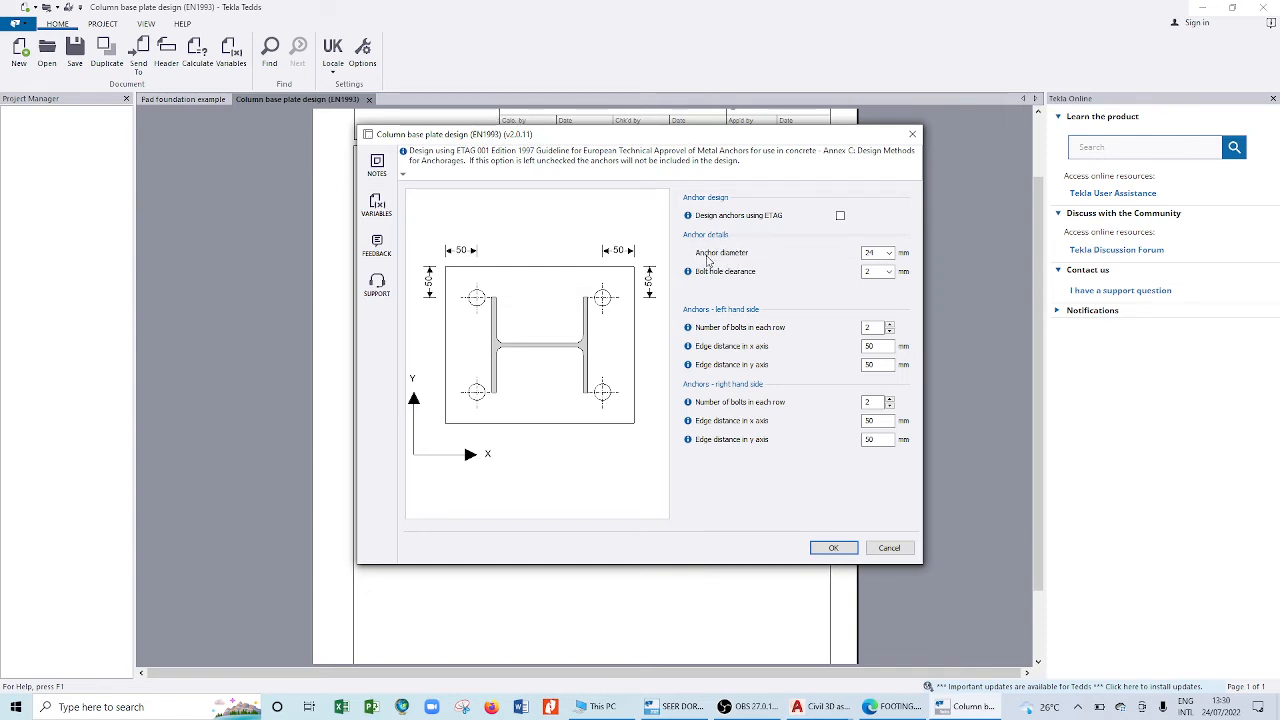
left_click(889, 253)
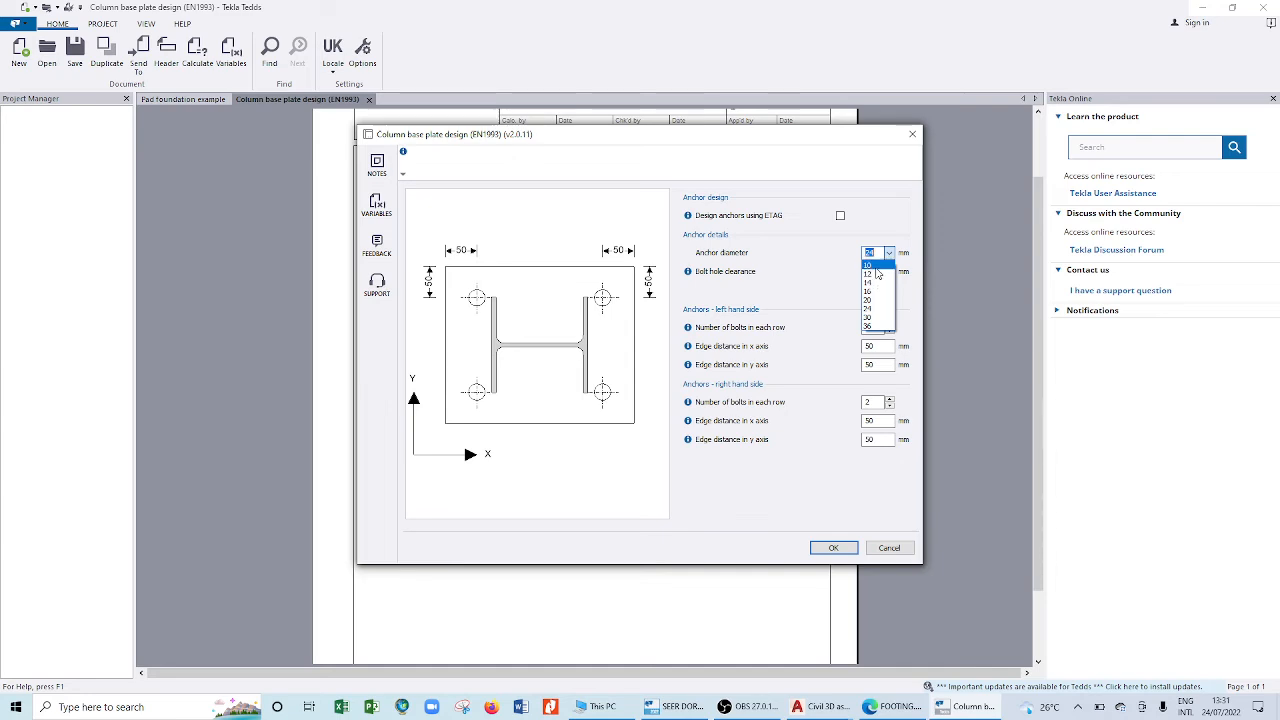
left_click(876, 267)
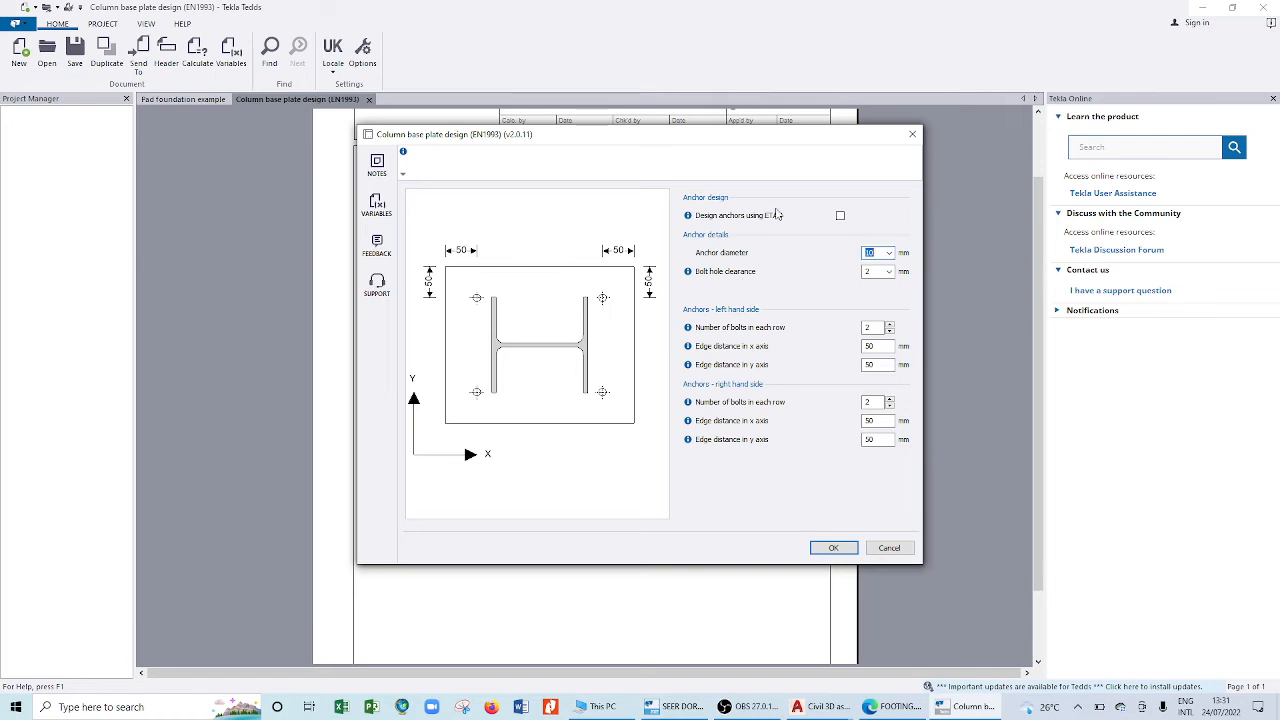
left_click(889, 271)
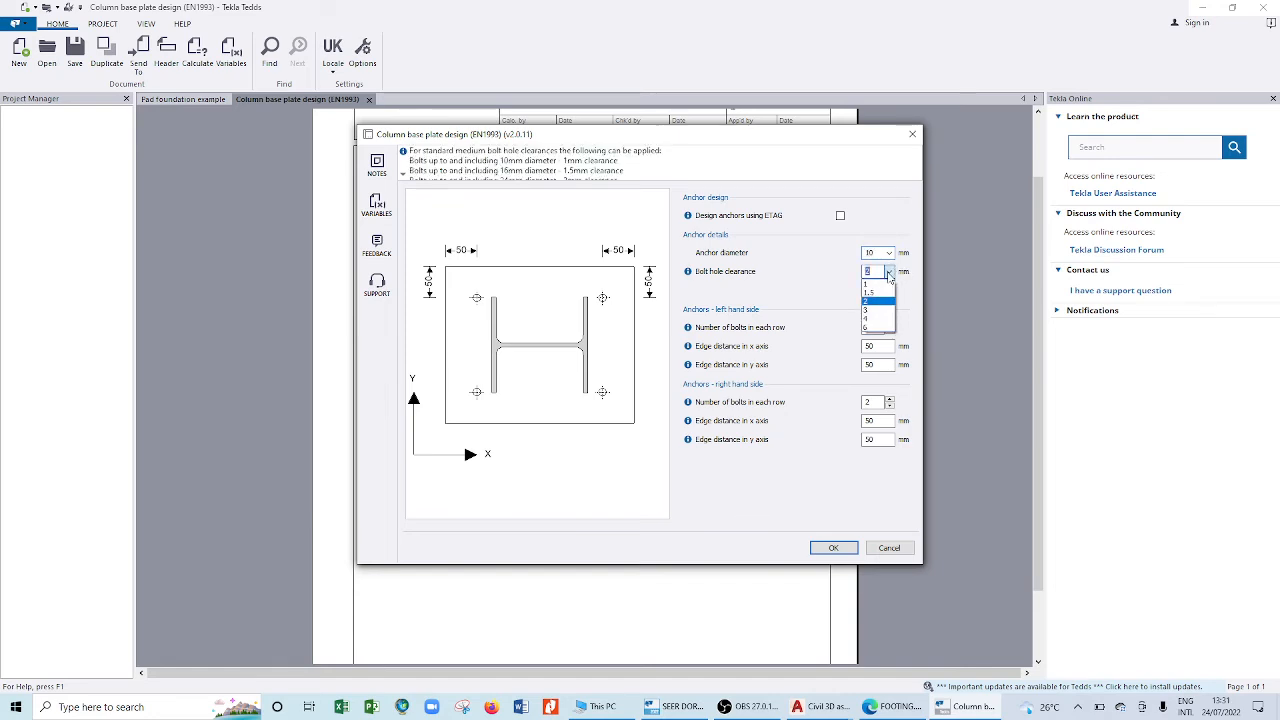
left_click(889, 274)
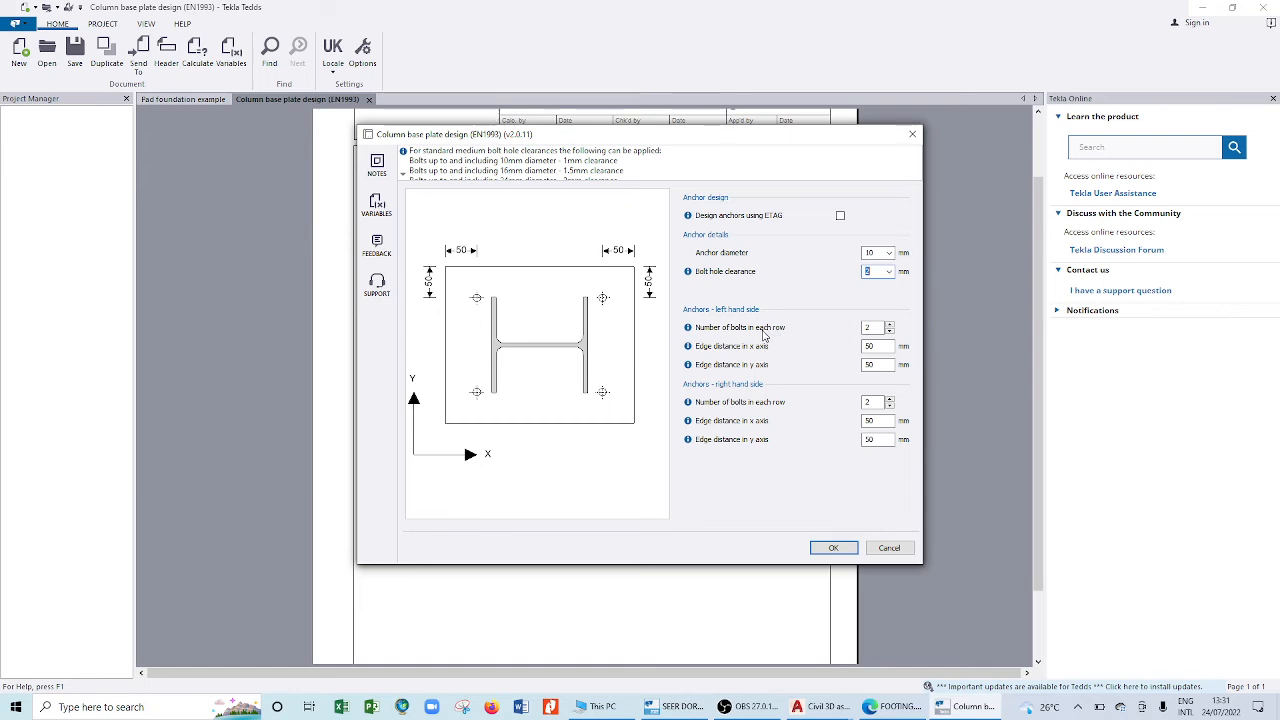
- Keep the left-hand anchors at 2 bolts per row with 50 mm edge distances, and accept the anchor and column details
left_click(889, 324)
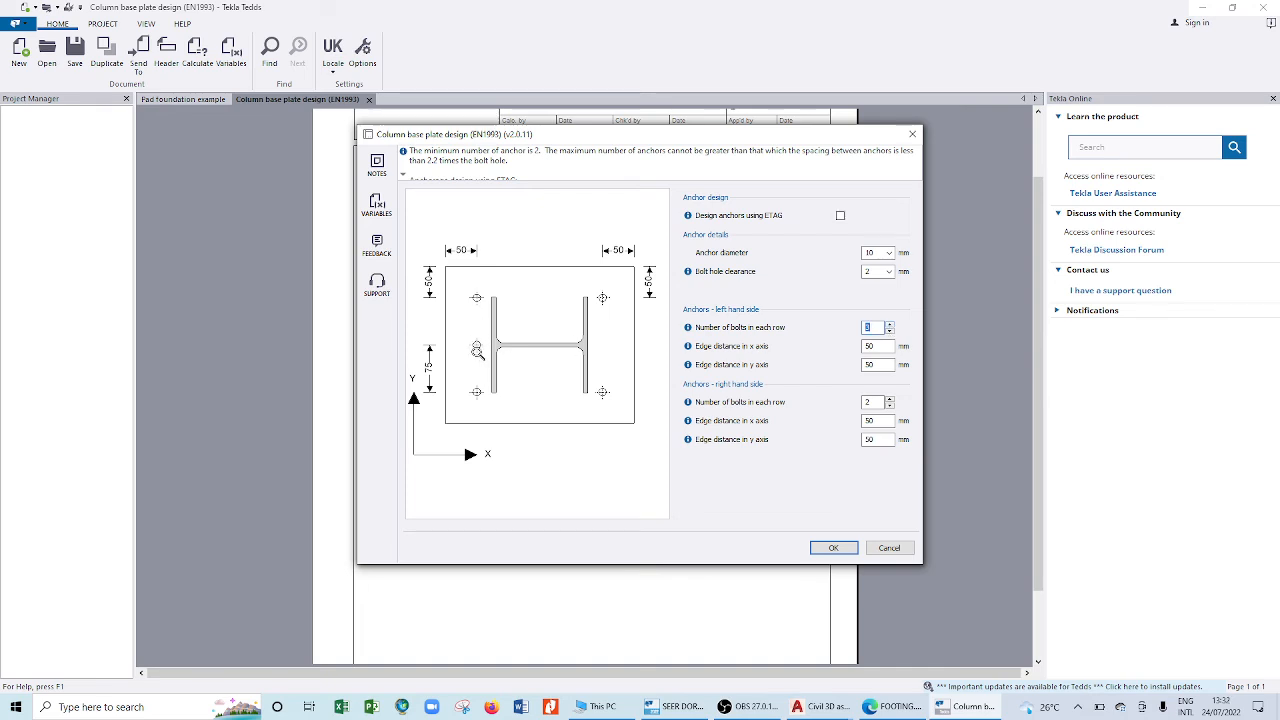
left_click(889, 332)
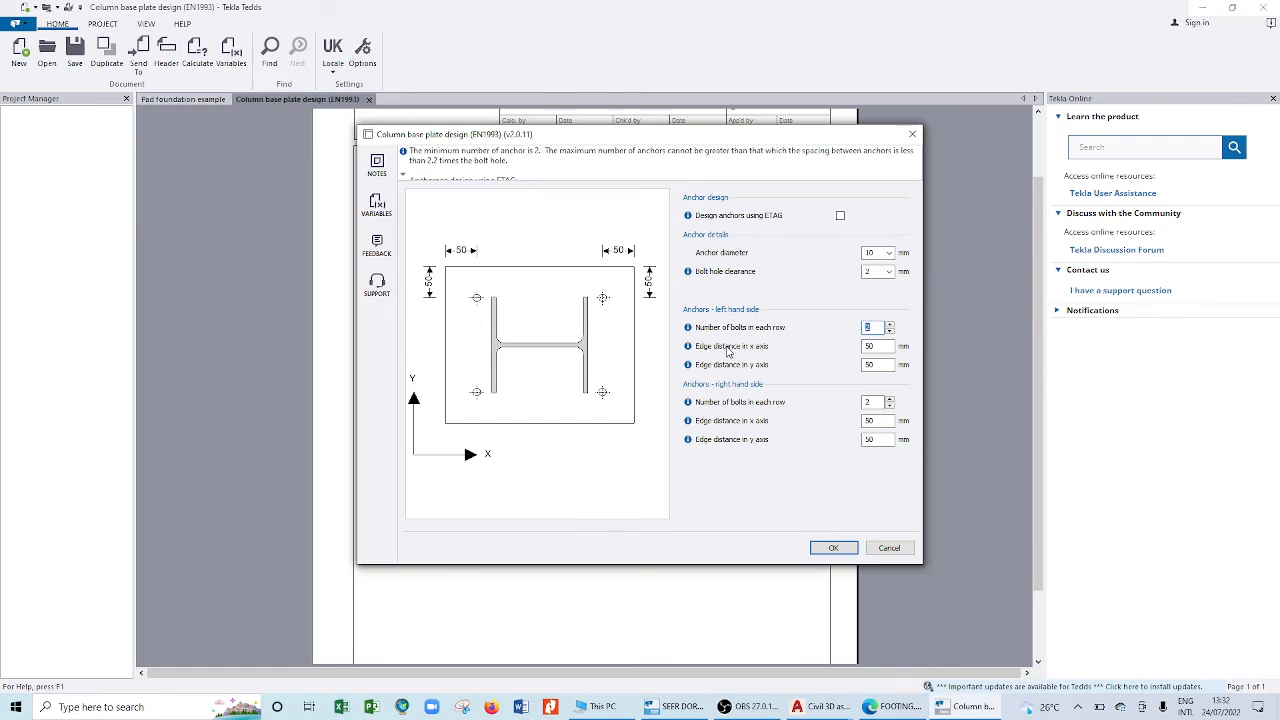
double_click(868, 347)
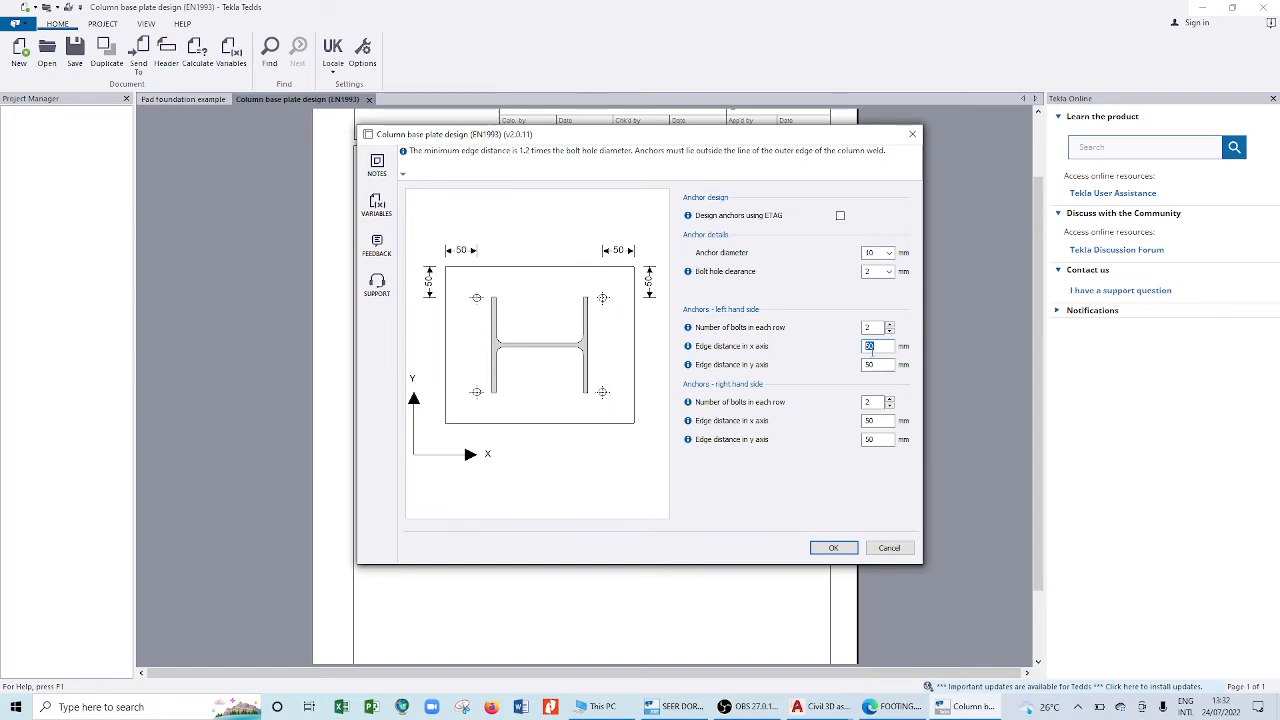
left_click_drag(884, 366, 849, 366)
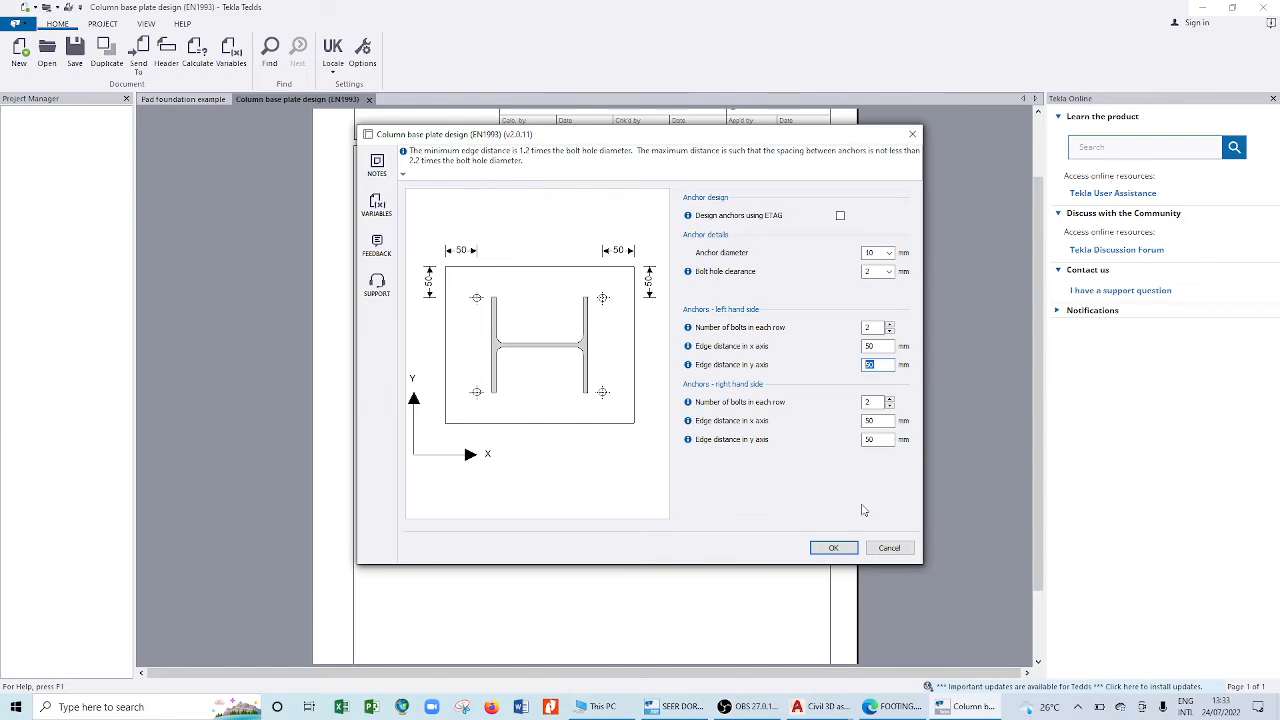
left_click(822, 548)
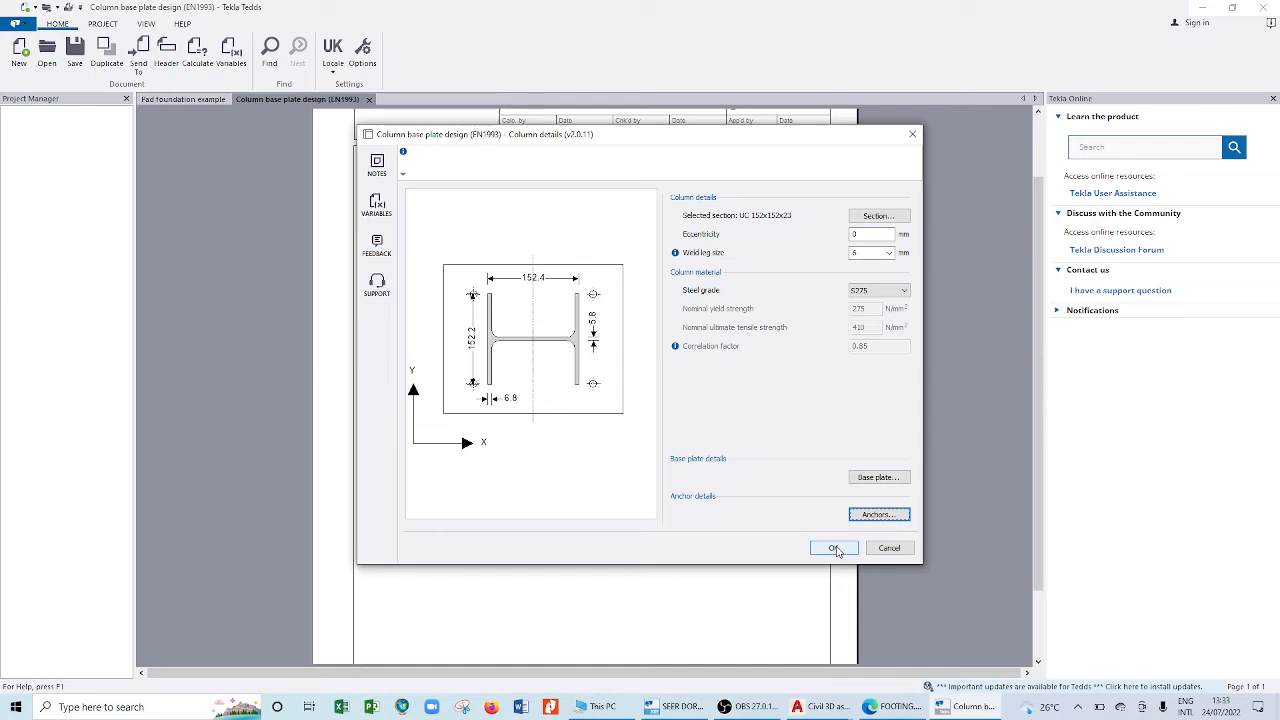
left_click(835, 548)
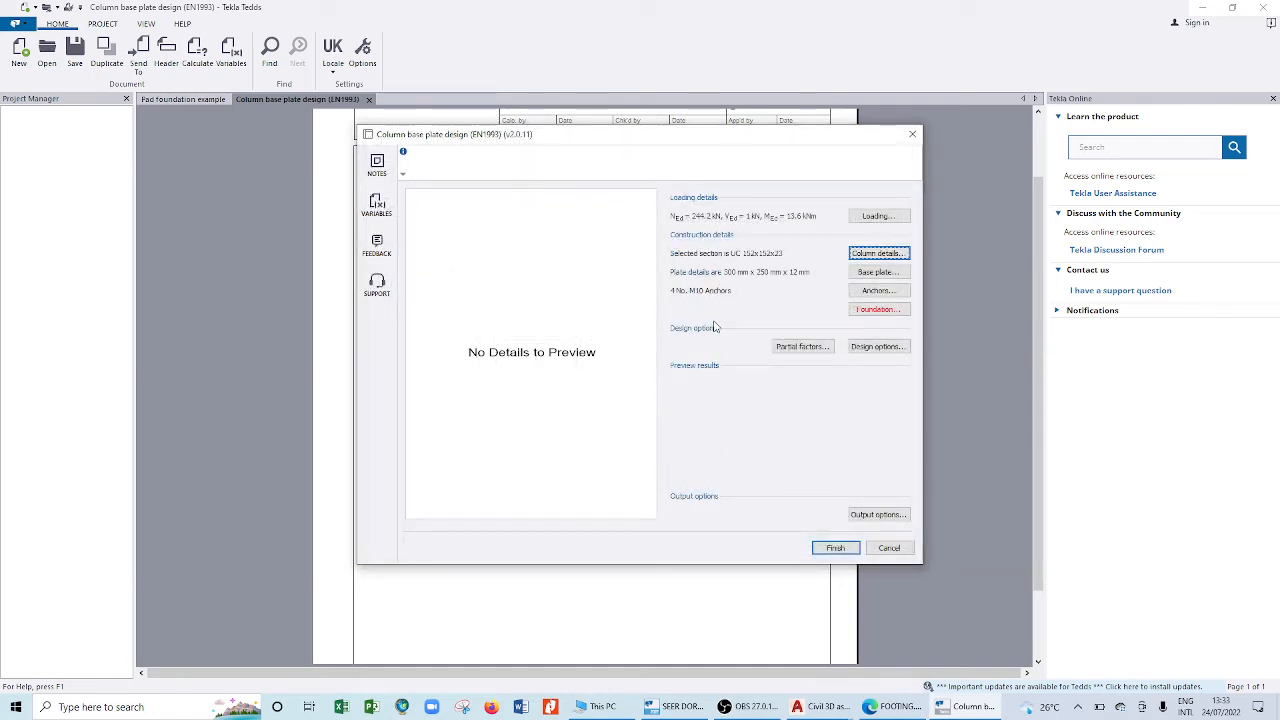
- Include the top, bottom, left and right edges in the foundation details, each at 1000 mm
left_click(878, 310)
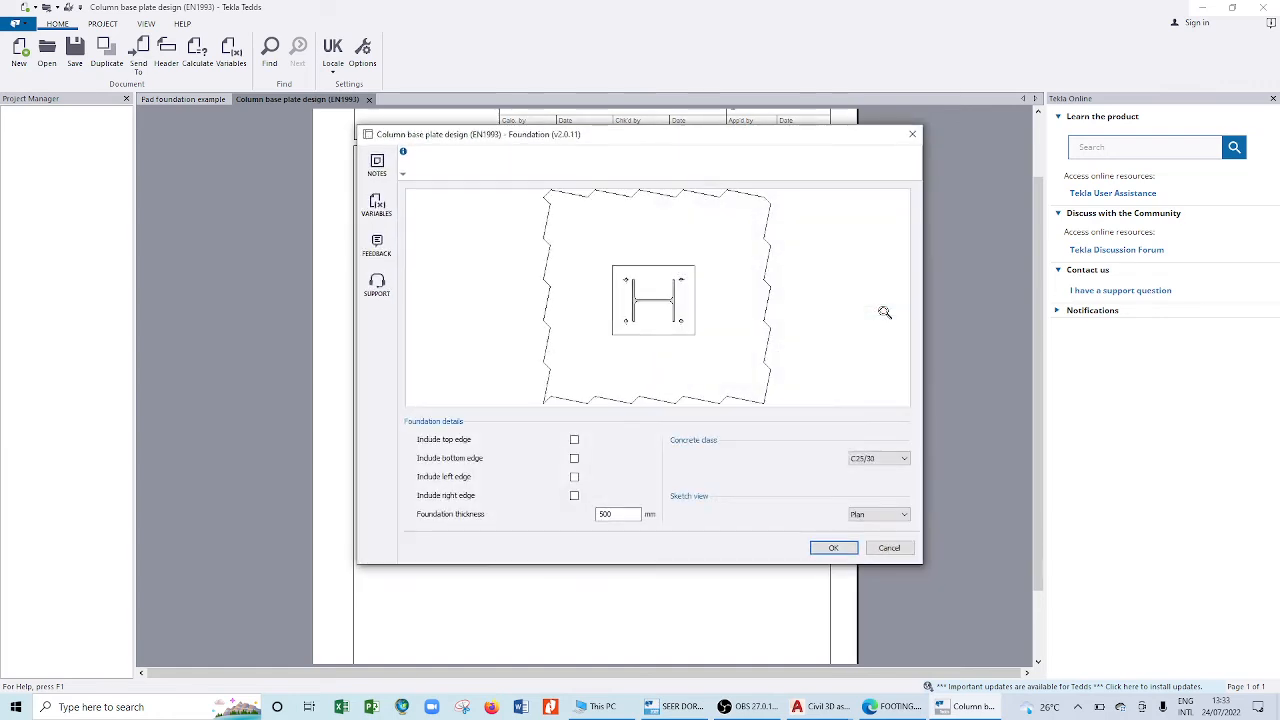
left_click(574, 440)
left_click(575, 459)
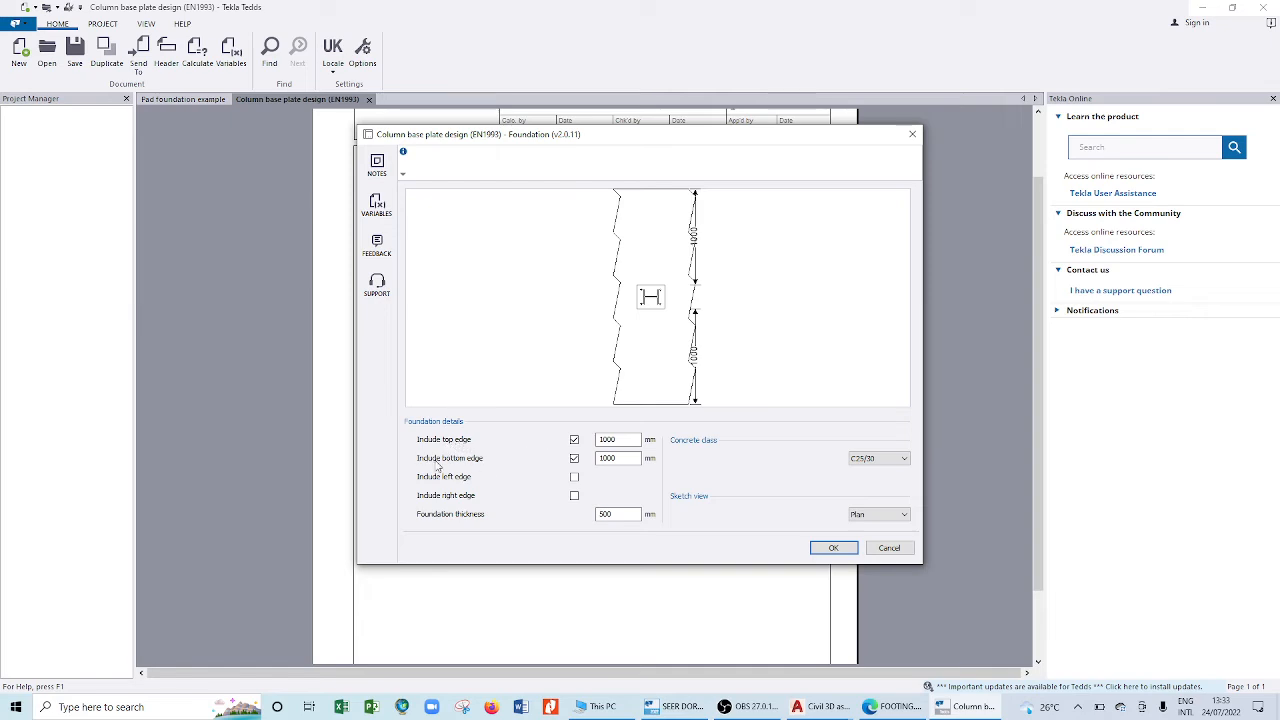
left_click(574, 477)
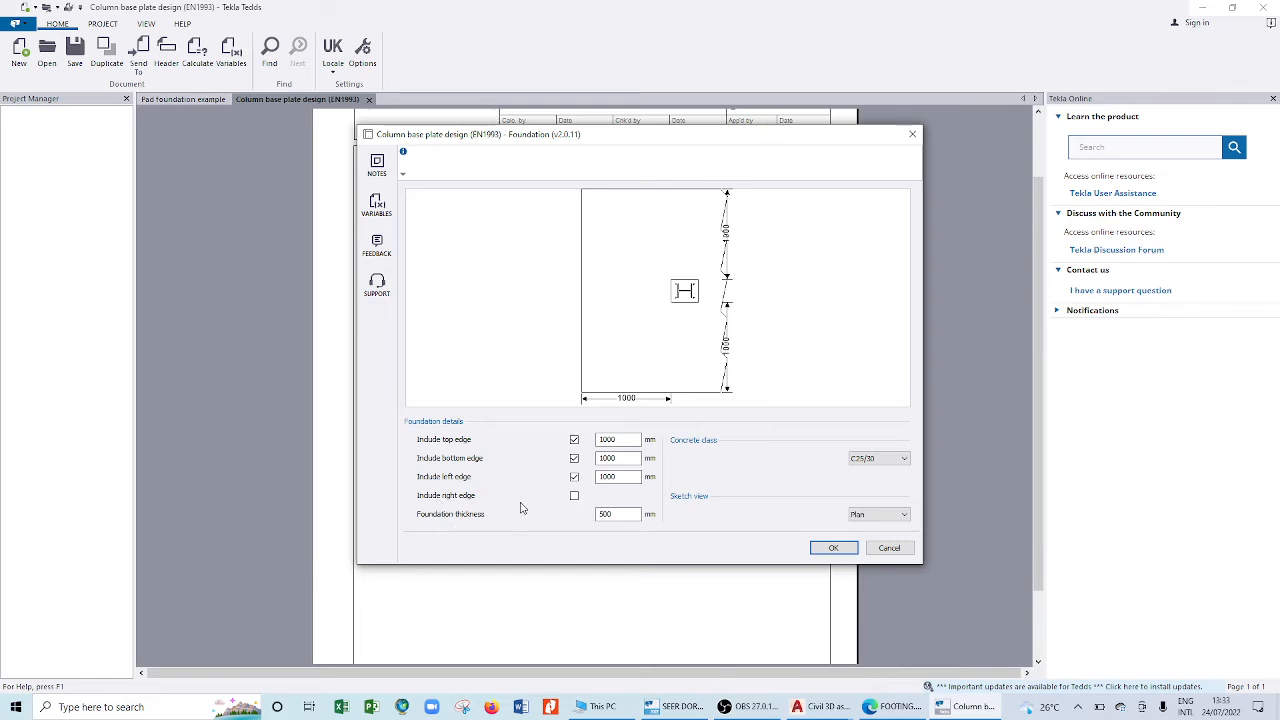
left_click(574, 496)
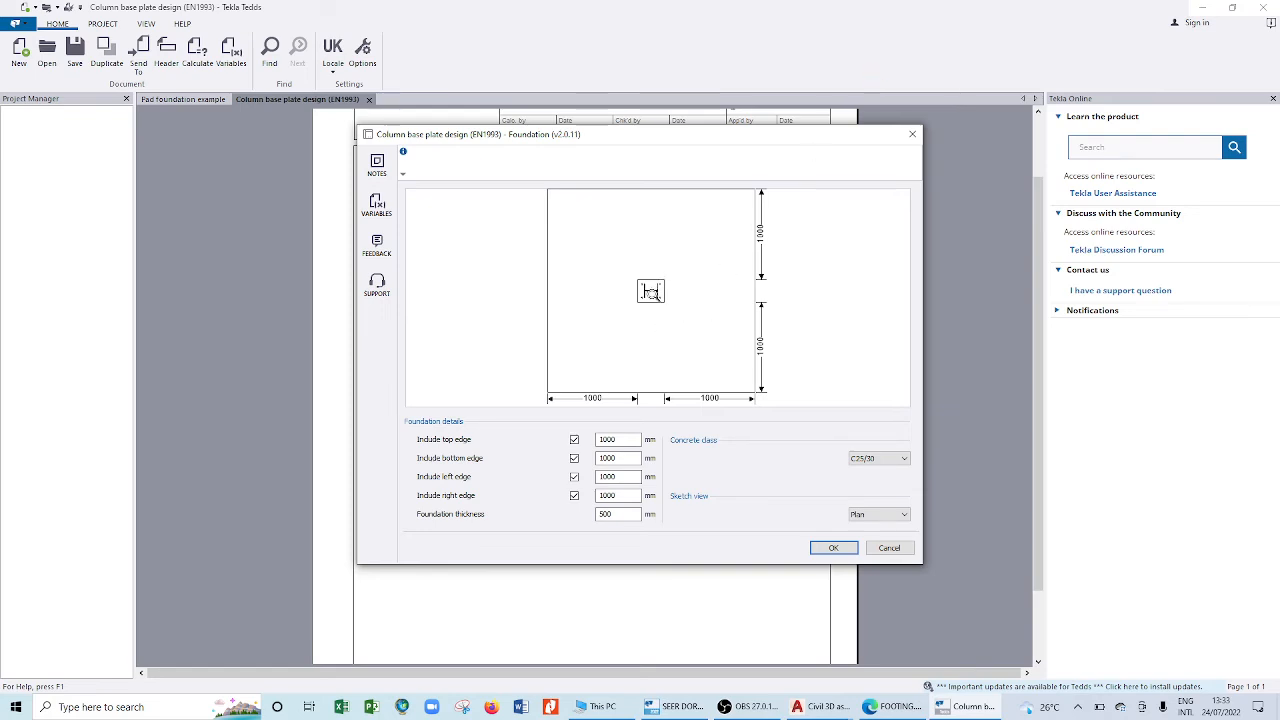
- Set the foundation's top edge distance to 25 mm
scroll(650, 291, "up", 5)
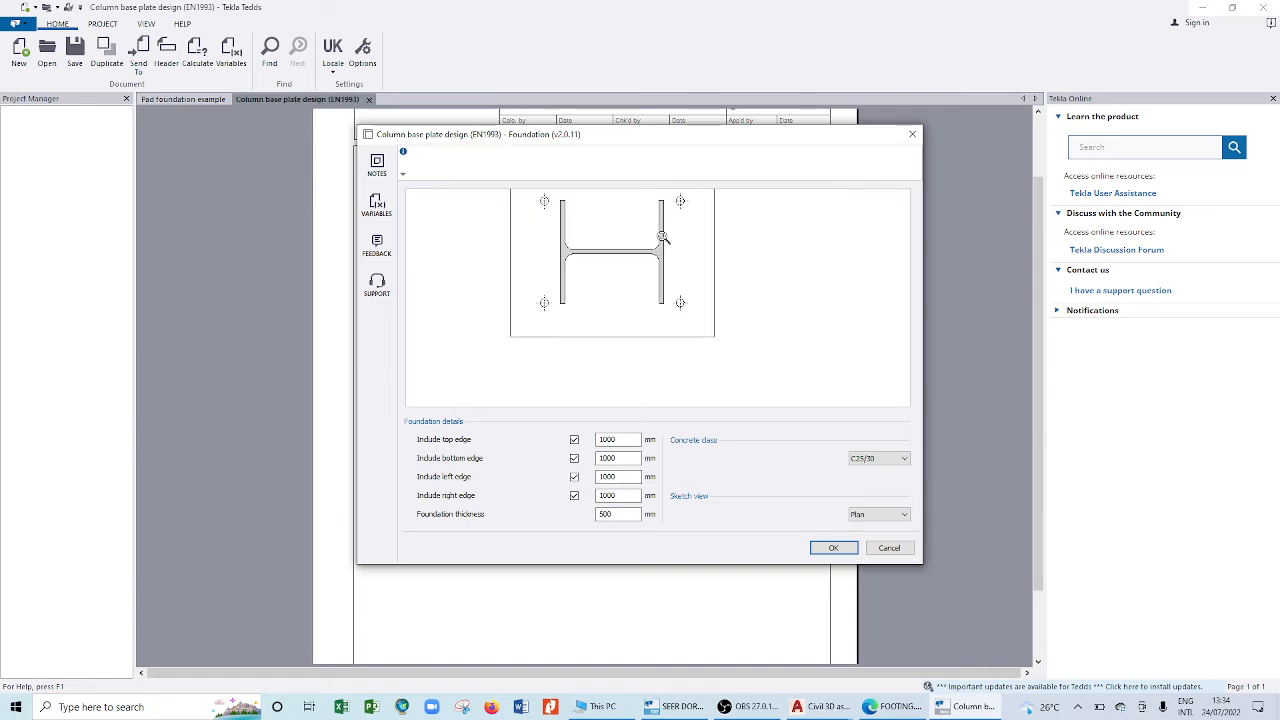
scroll(670, 285, "down", 1)
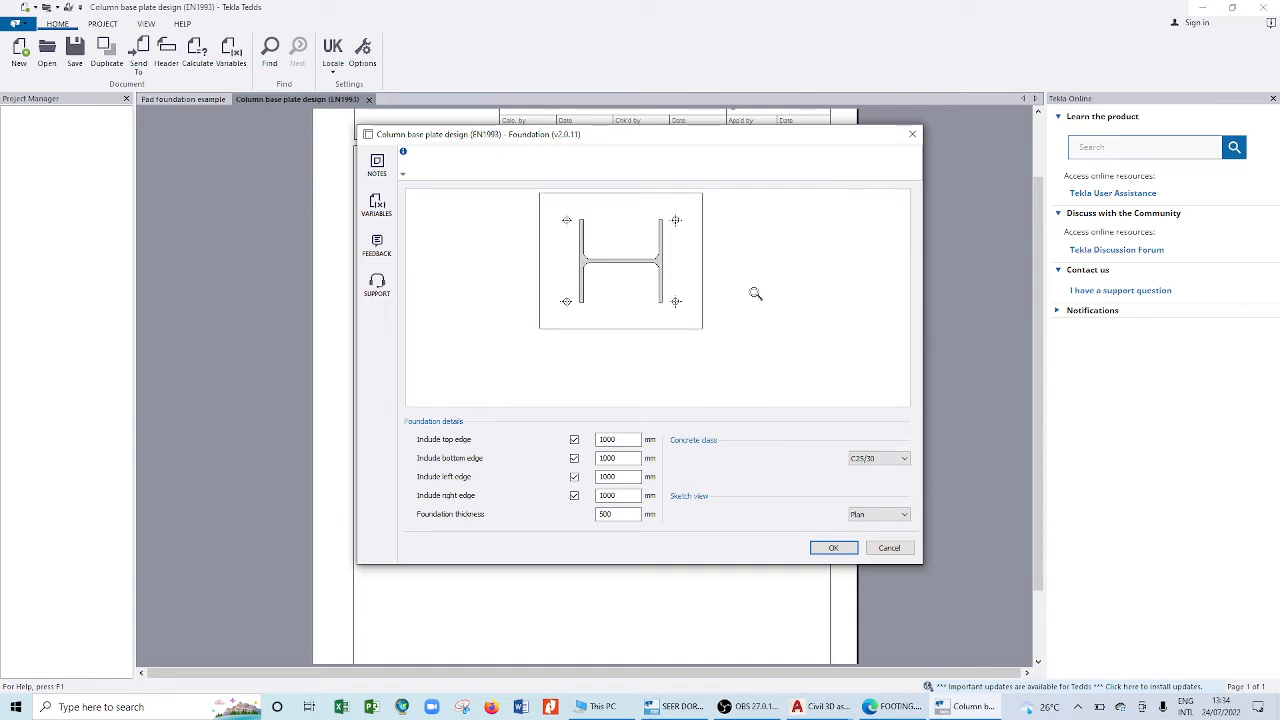
scroll(703, 362, "down", 2)
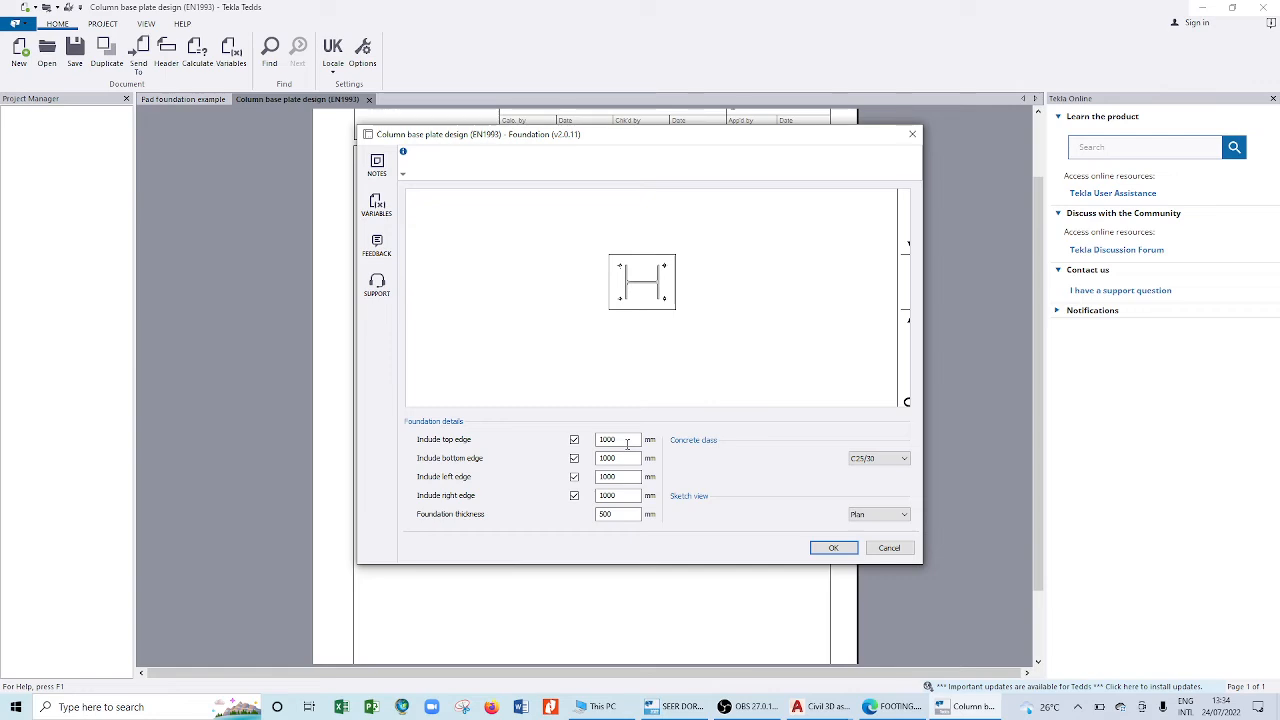
double_click(631, 439)
mouse_move(648, 258)
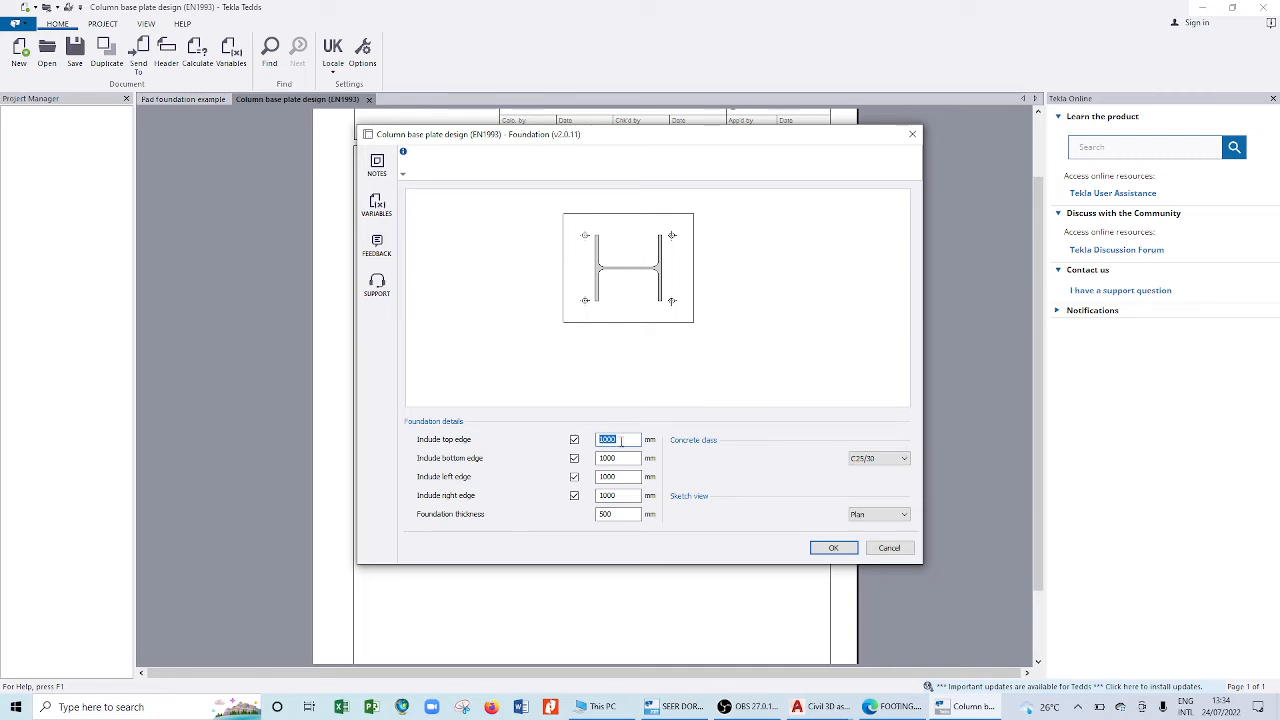
type("50")
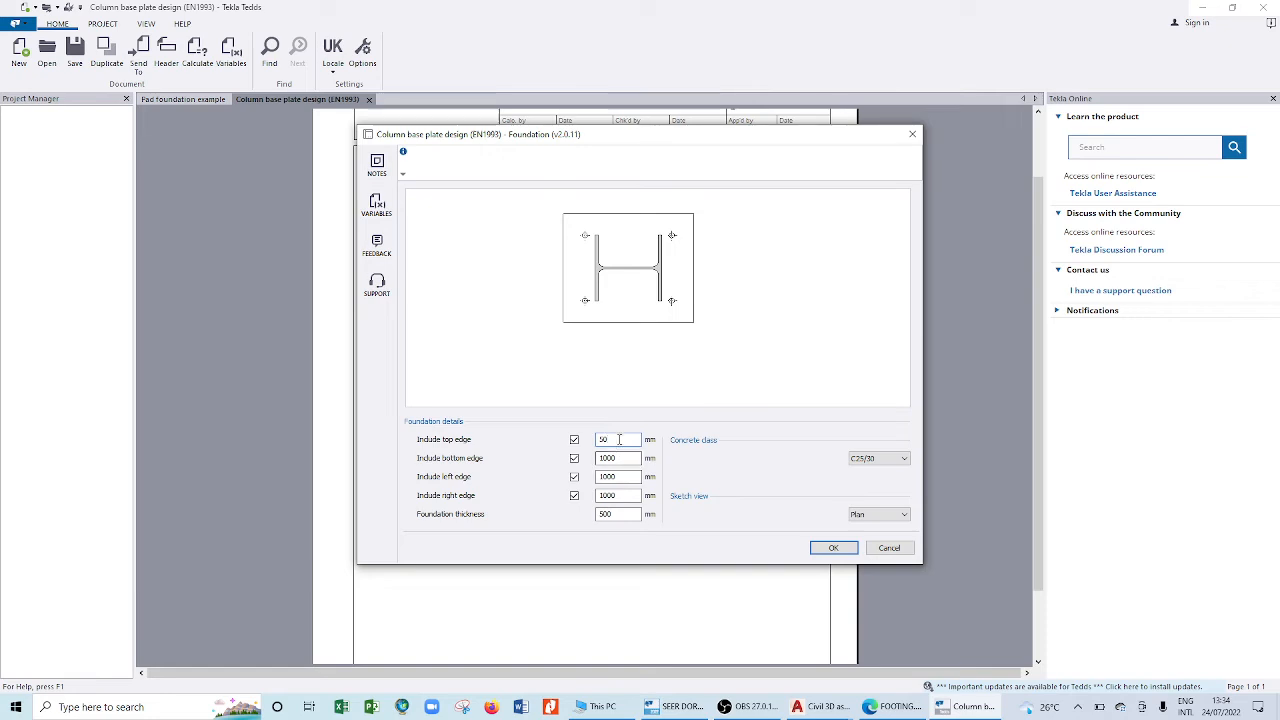
double_click(603, 439)
type("2")
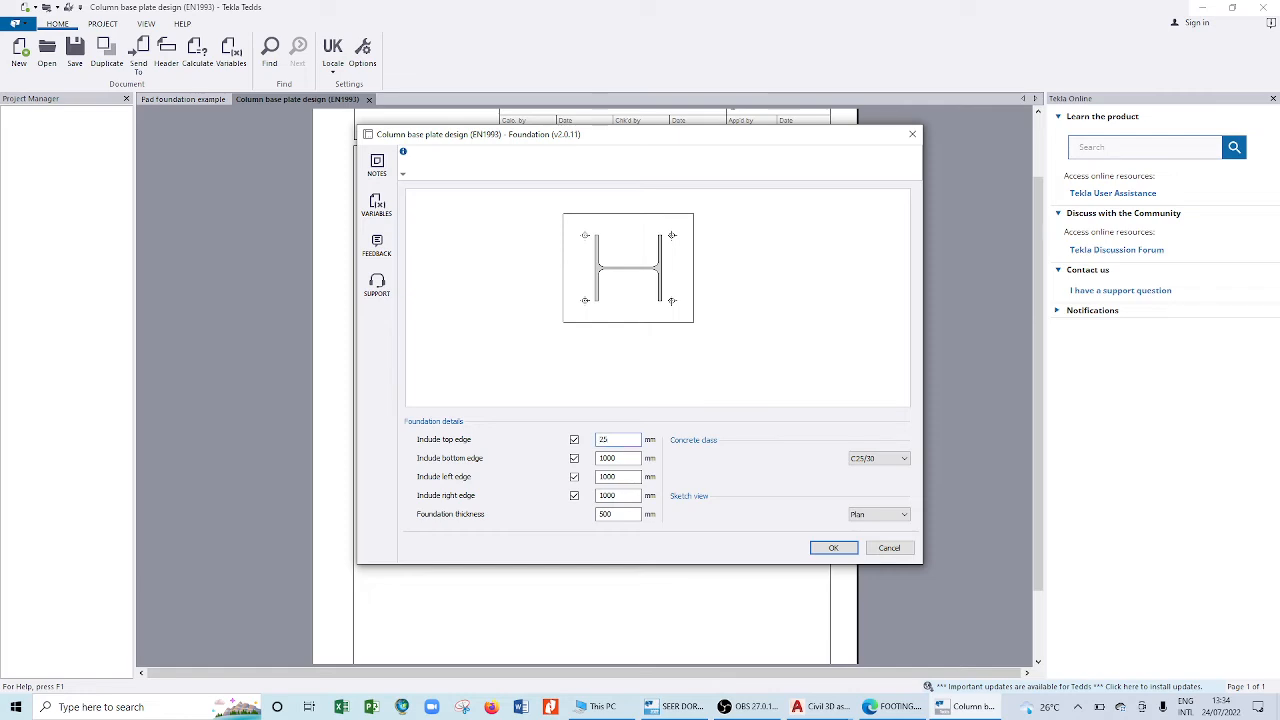
left_click(605, 459)
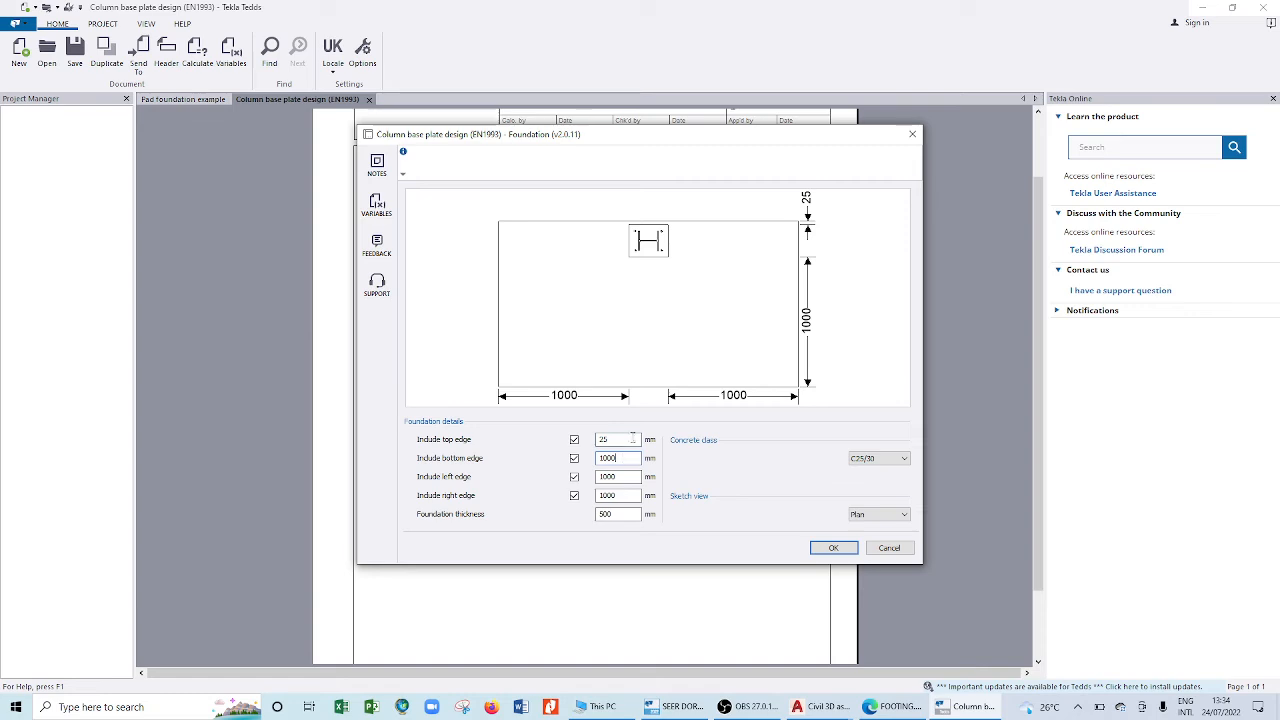
- Set the foundation's bottom edge distance to 25 mm
left_click_drag(635, 443, 587, 441)
left_click_drag(616, 458, 586, 460)
type("525")
left_click(619, 477)
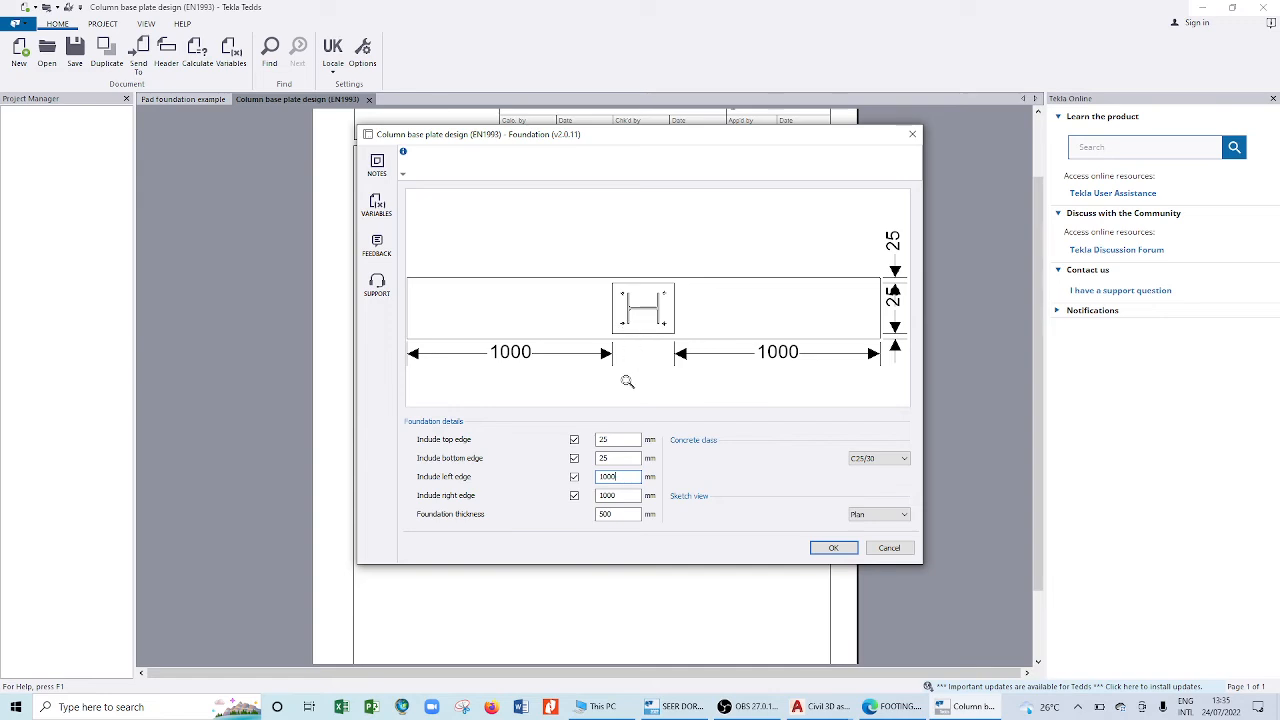
- Set the foundation's left and right edge distances to 0 mm
double_click(621, 477)
type("3")
left_click(626, 495)
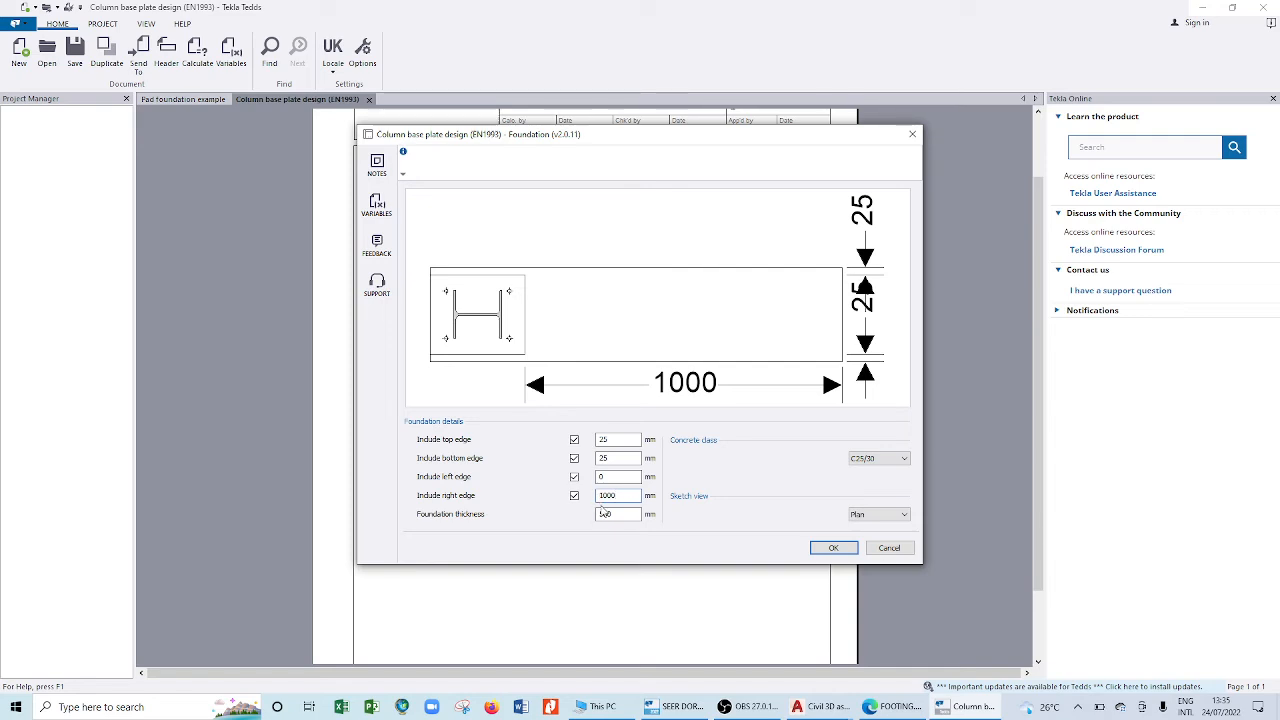
double_click(621, 496)
type("0")
left_click(616, 515)
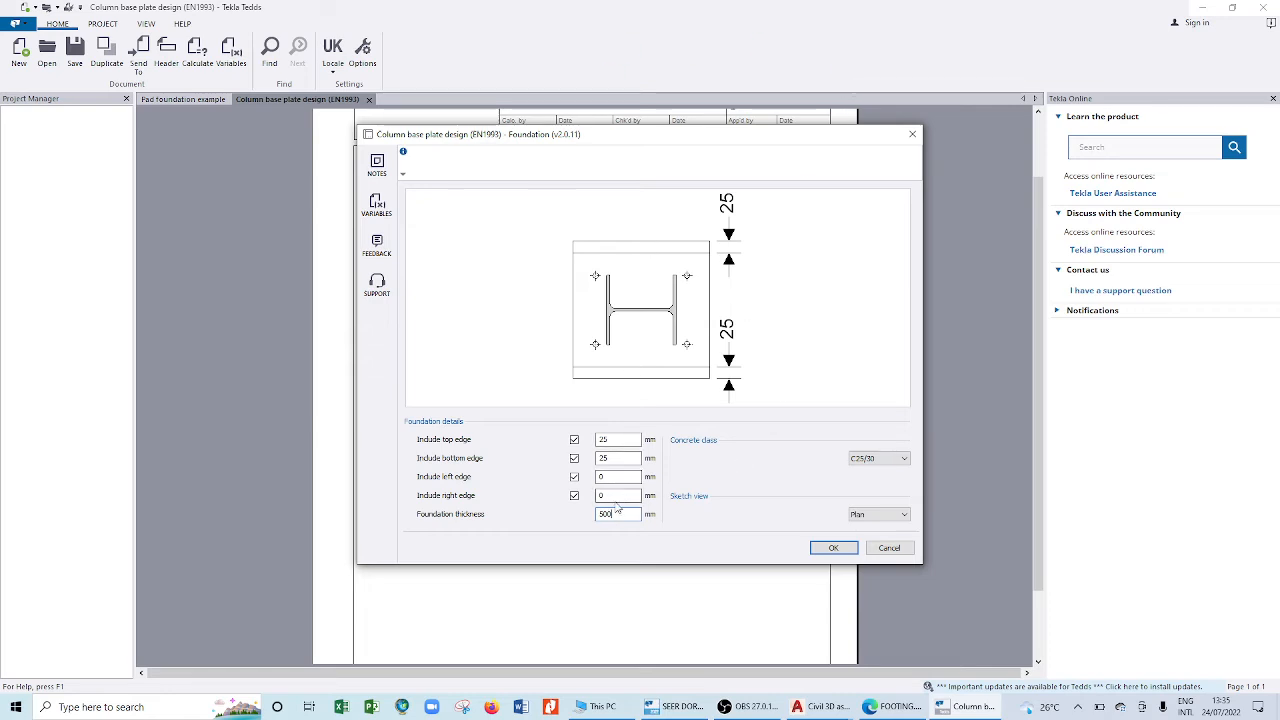
- Set the foundation's right and left edge distances to 25 mm each
left_click(614, 497)
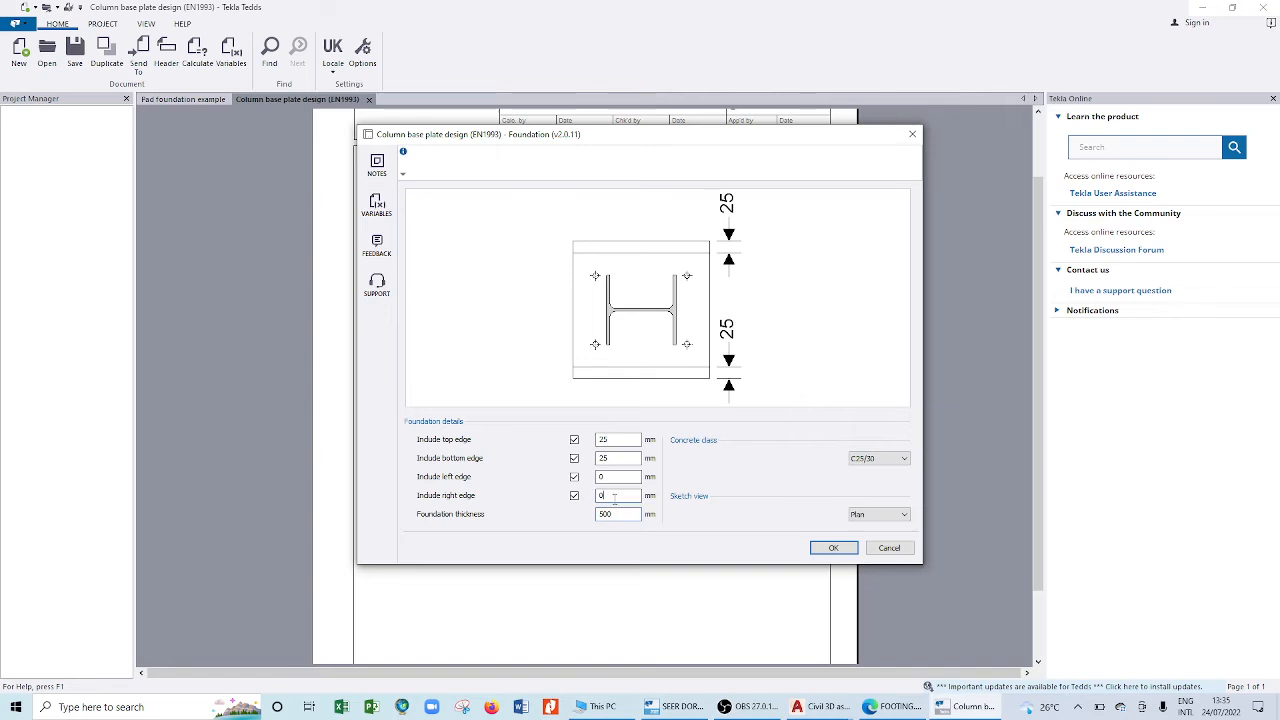
double_click(614, 497)
type("25")
key("shift+Tab")
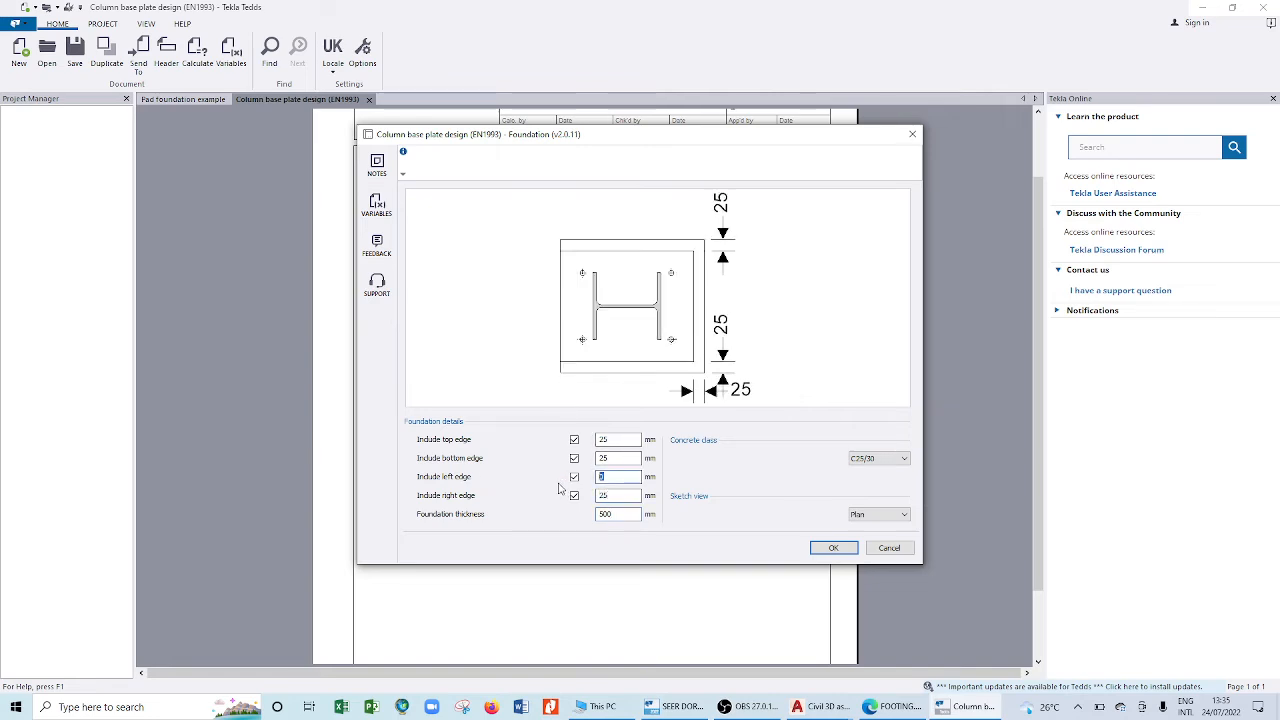
type("25")
left_click(620, 460)
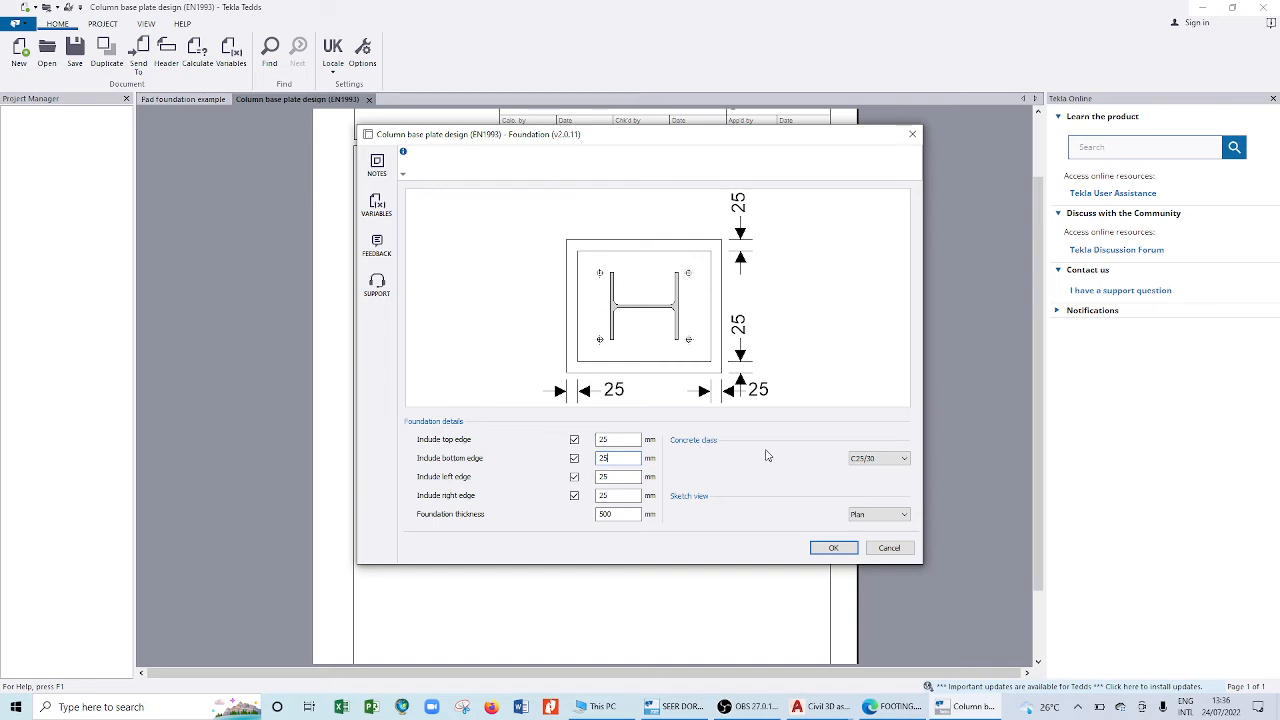
- Keep the concrete class at C25/30 and switch the foundation sketch view to Isometric
left_click(868, 458)
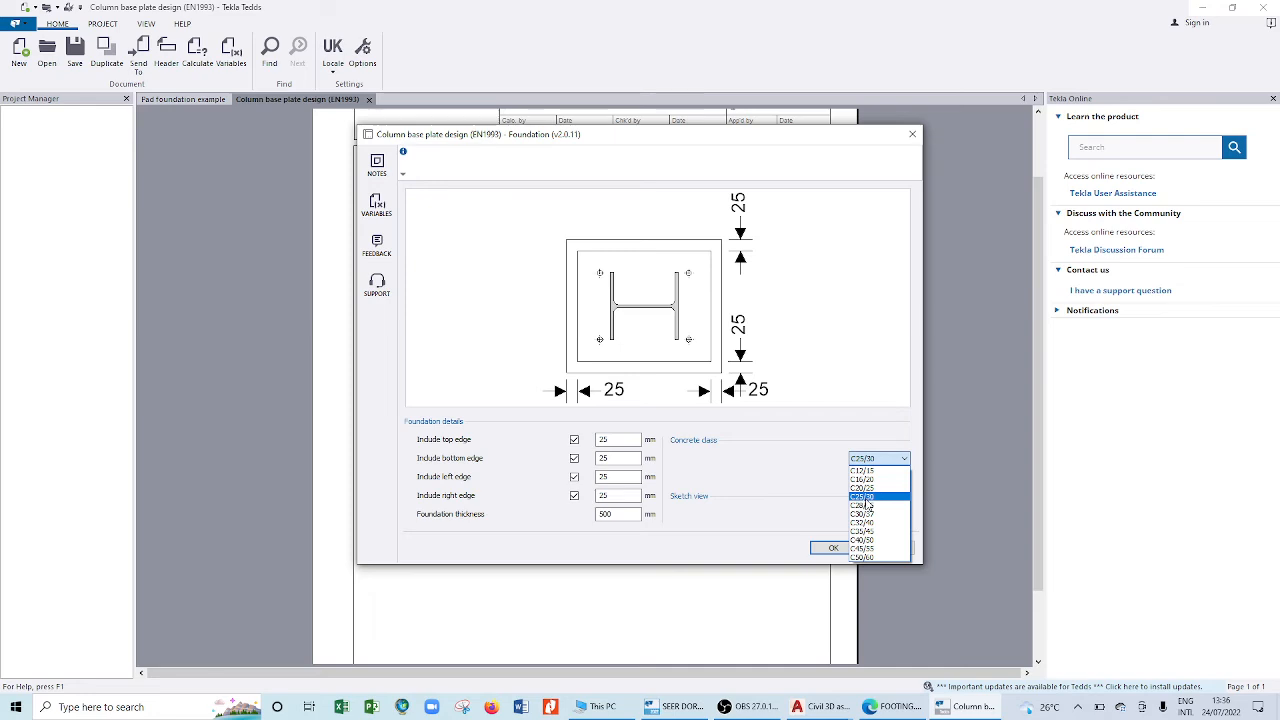
left_click(865, 499)
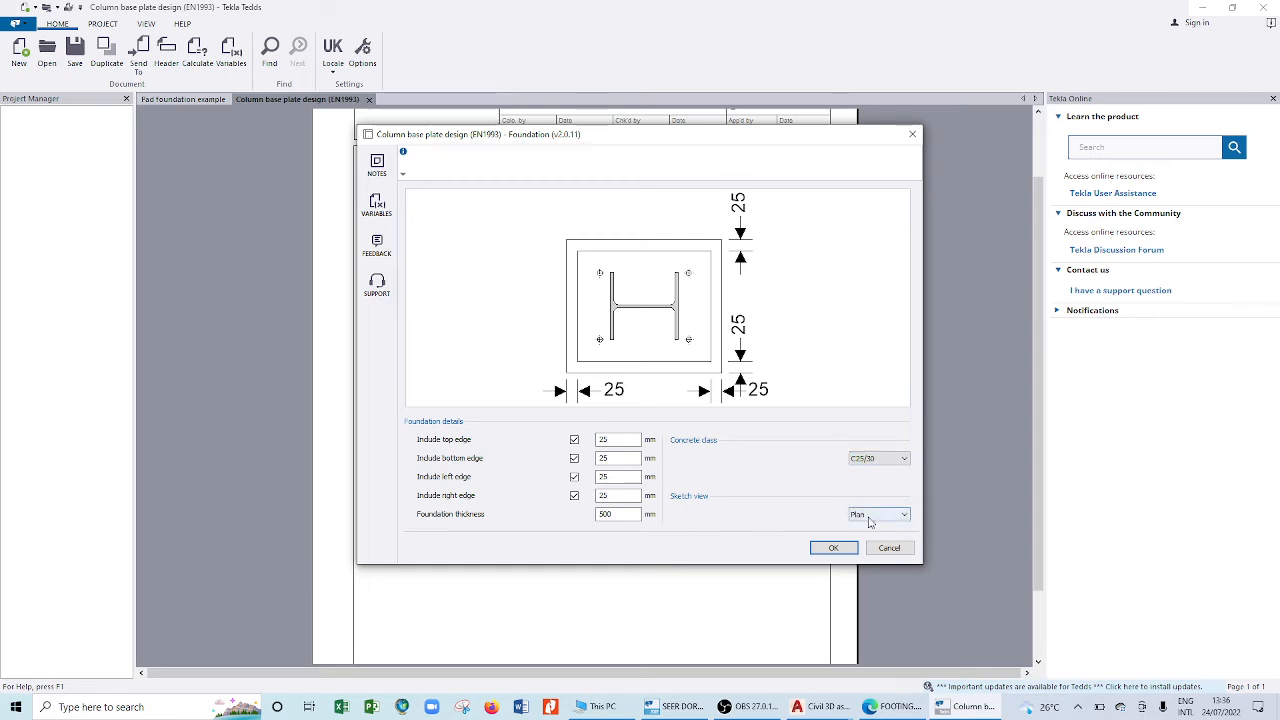
left_click(869, 518)
left_click(868, 522)
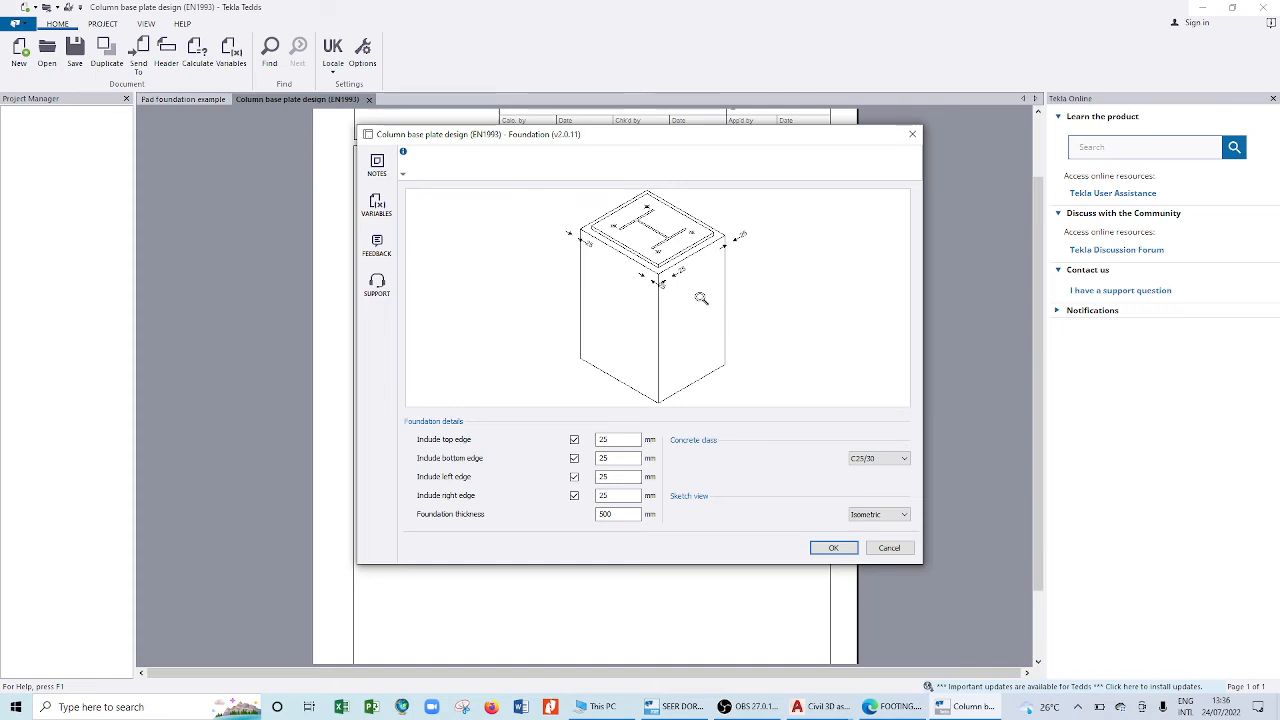
scroll(708, 258, "up", 1)
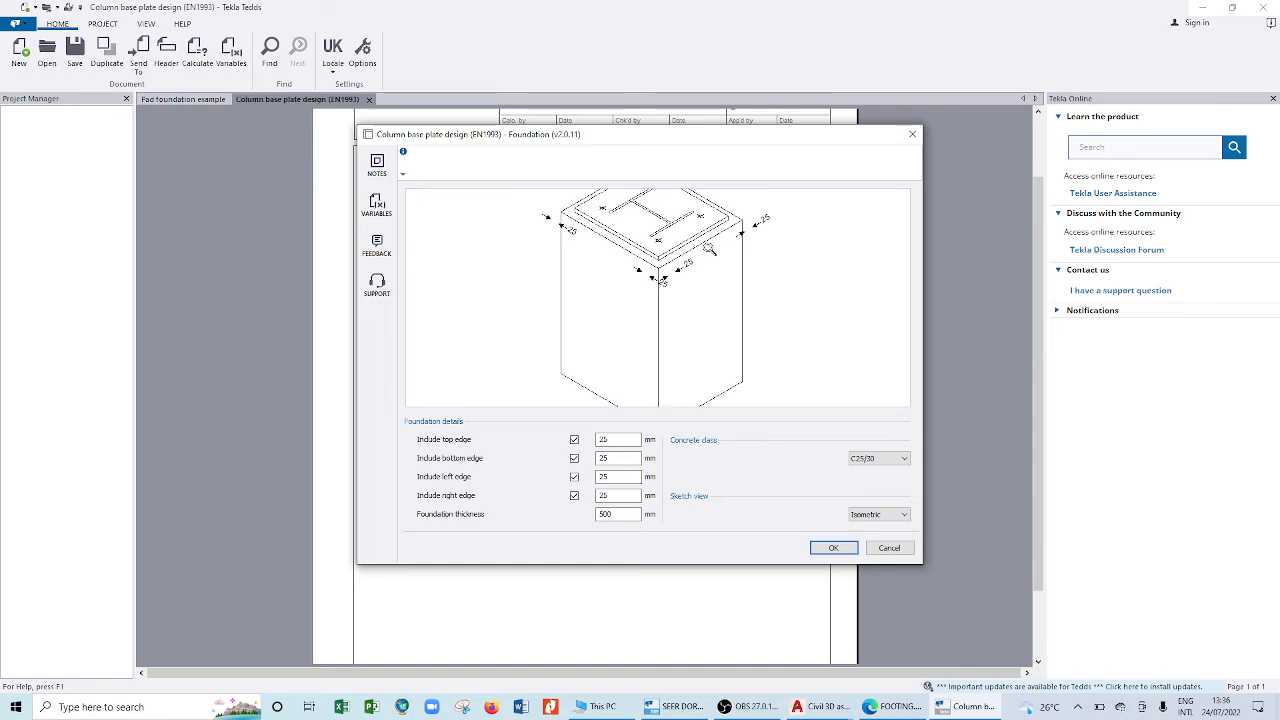
scroll(717, 318, "down", 2)
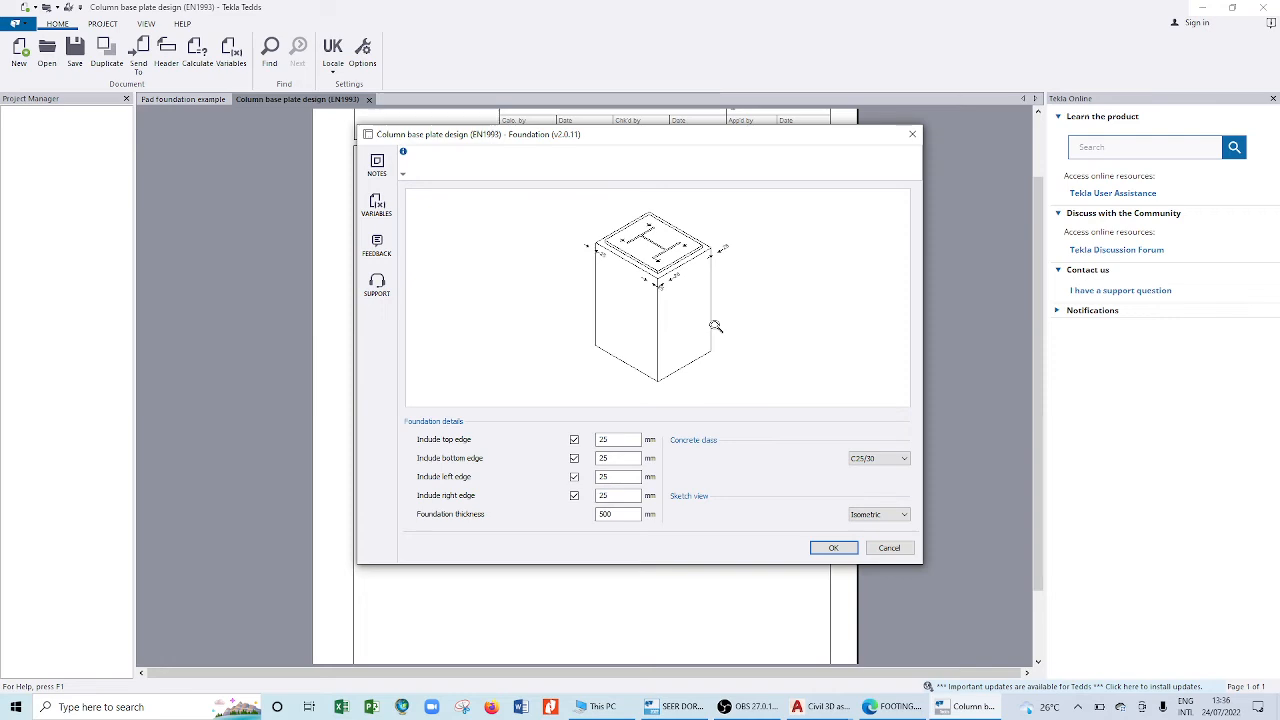
- Keep the foundation thickness at 500 mm and accept the foundation details
left_click_drag(636, 513, 590, 513)
left_click(626, 513)
double_click(626, 513)
left_click(835, 549)
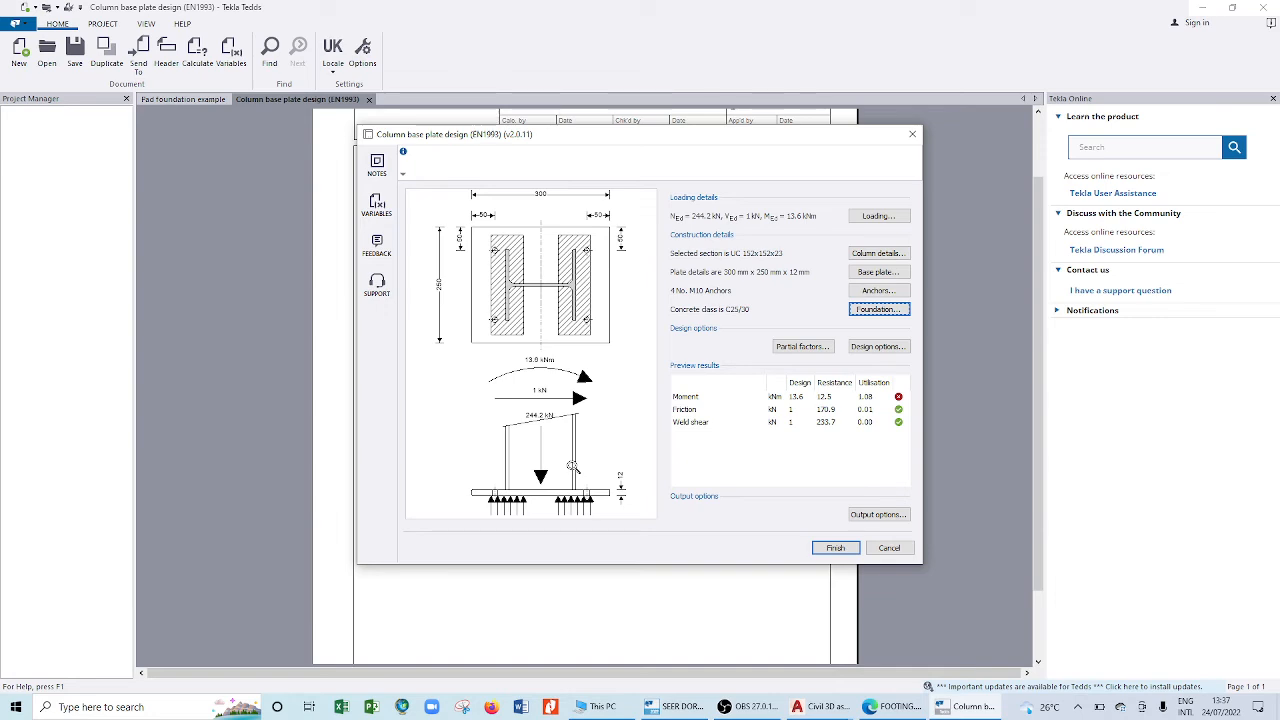
- Accept the default partial factors and keep Europe as the steel section source with the United Kingdom national annex
left_click(805, 347)
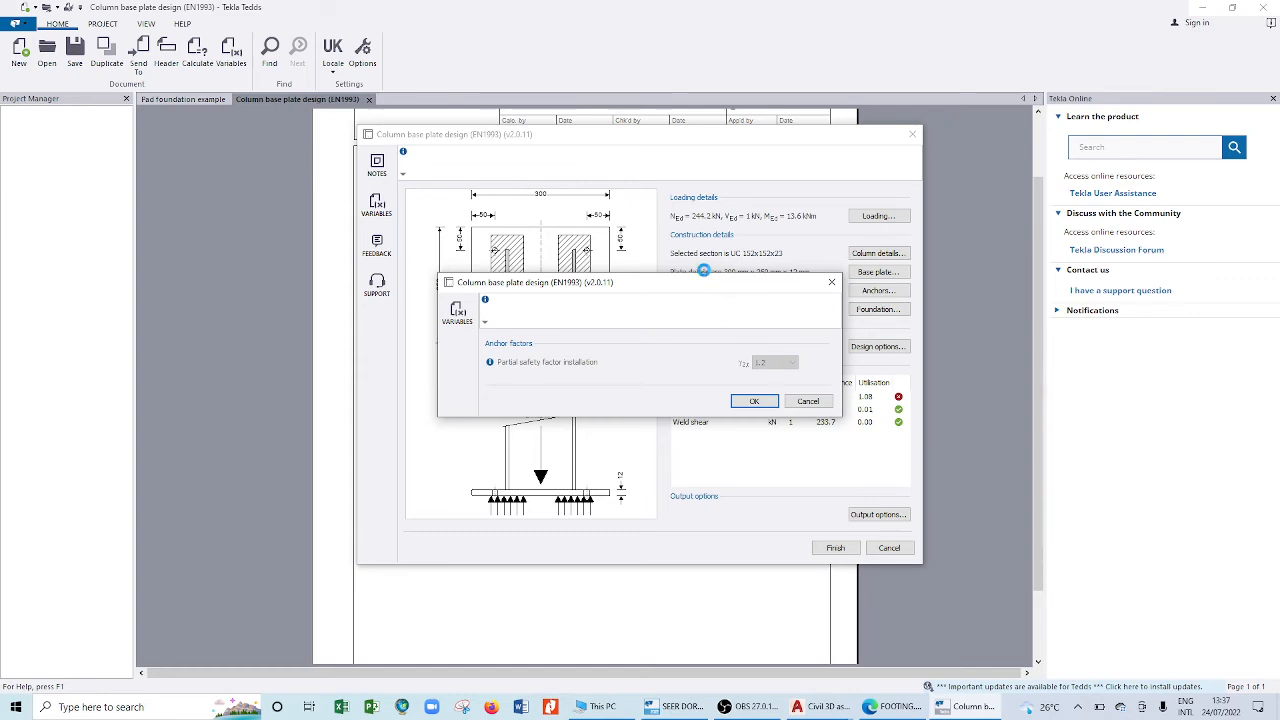
left_click(749, 401)
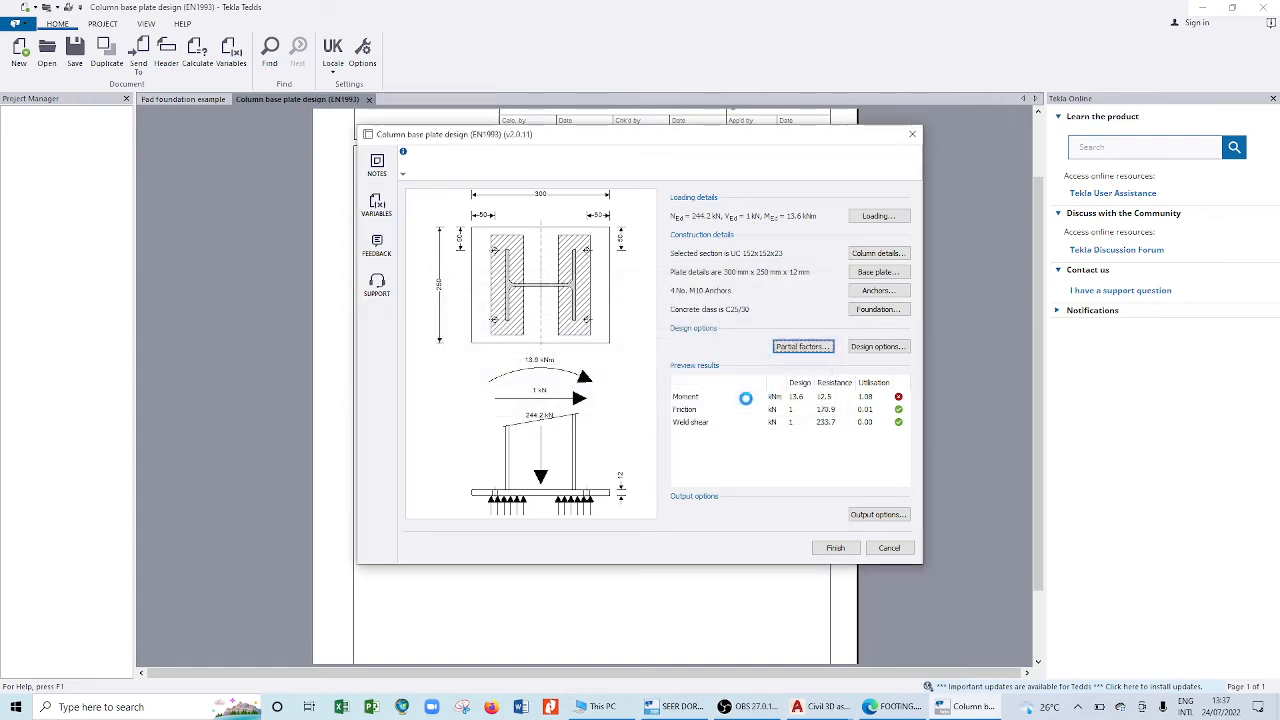
left_click(876, 348)
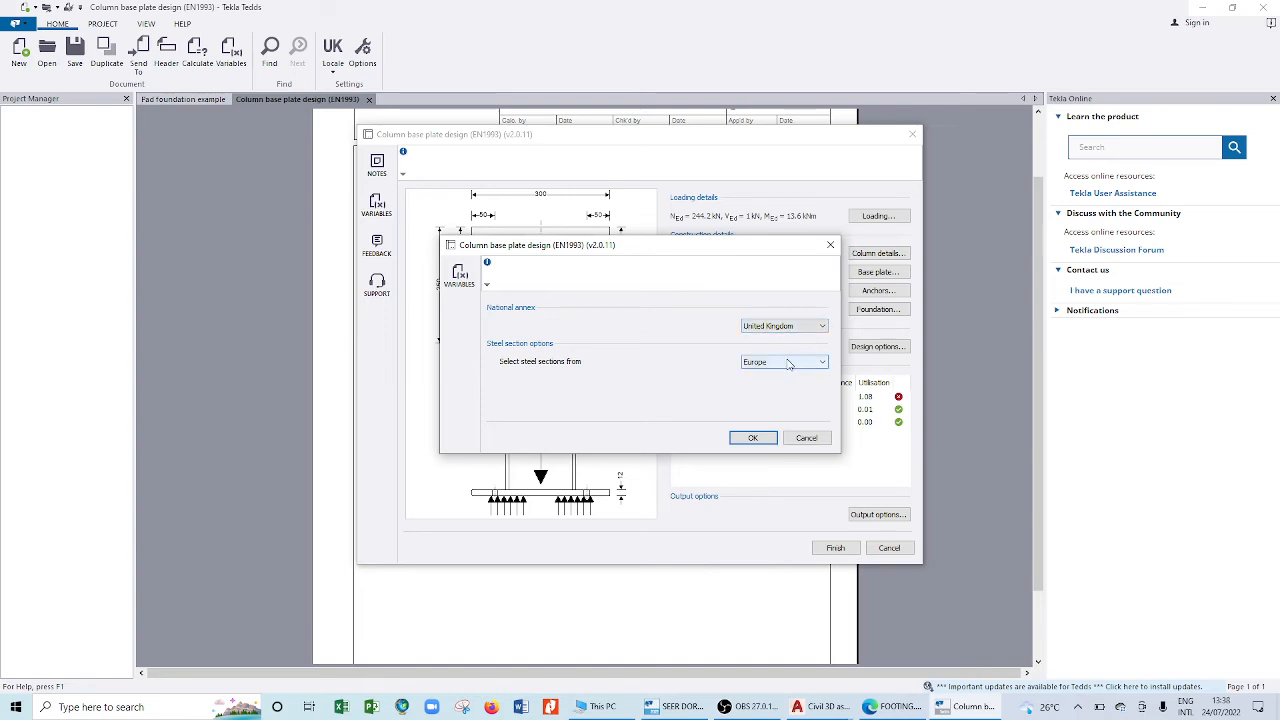
left_click(787, 363)
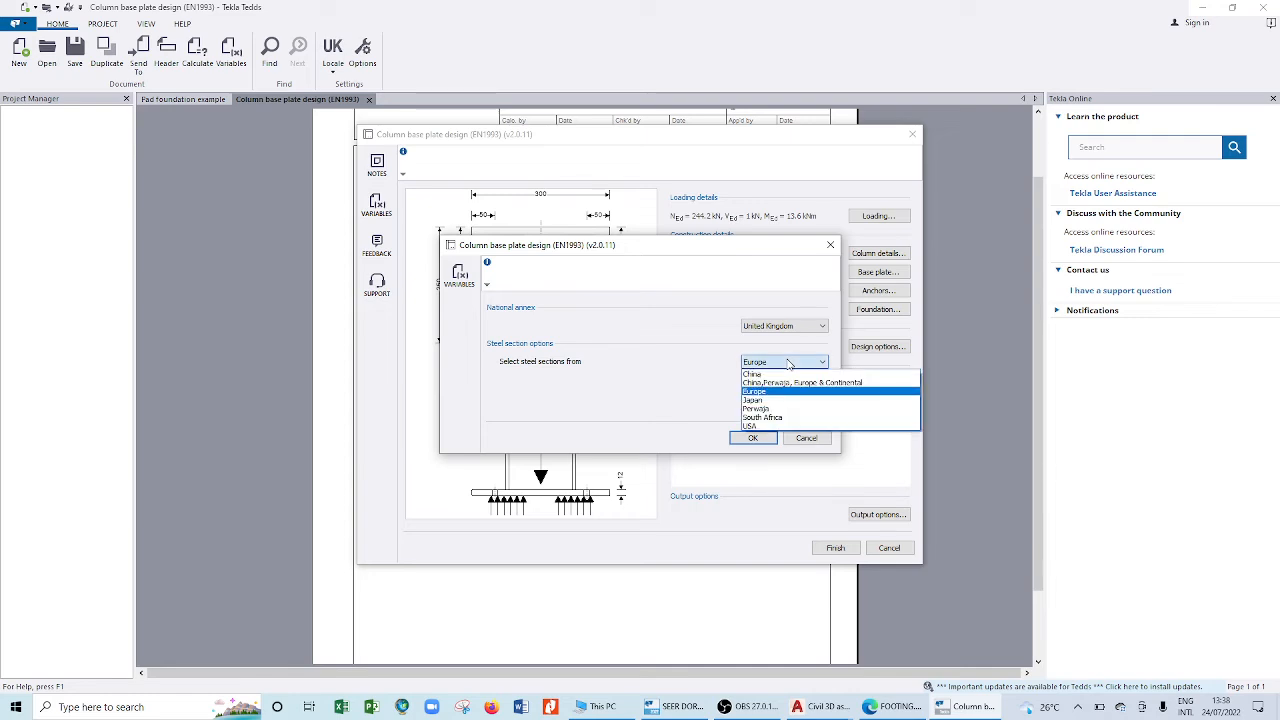
left_click(763, 391)
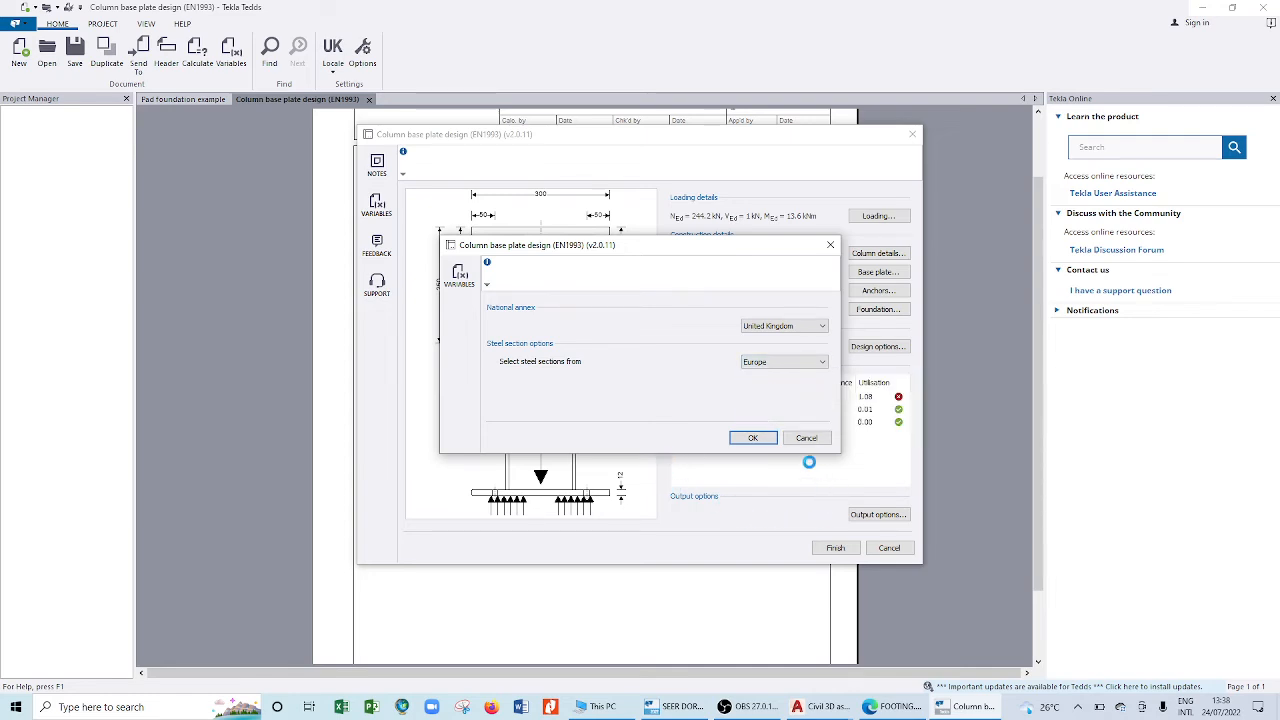
left_click(763, 440)
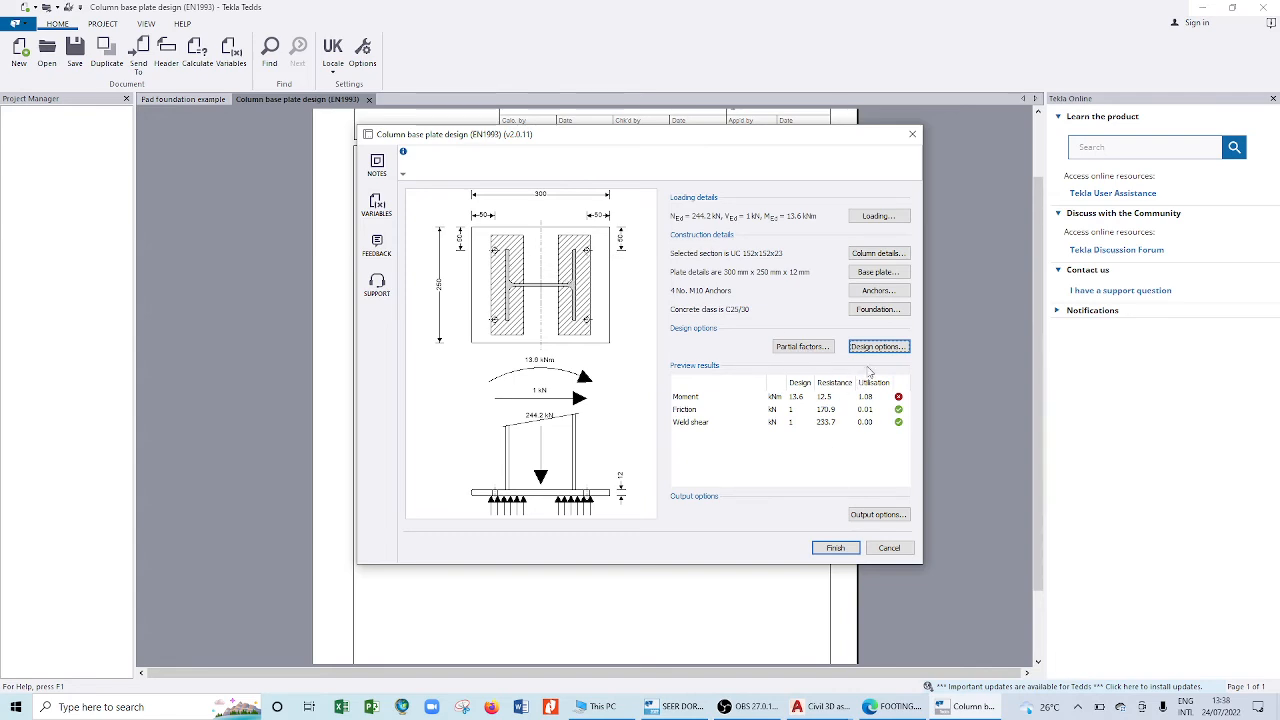
- Set the base plate thickness to 15 mm and accept the base plate details with the friction check included
left_click(874, 276)
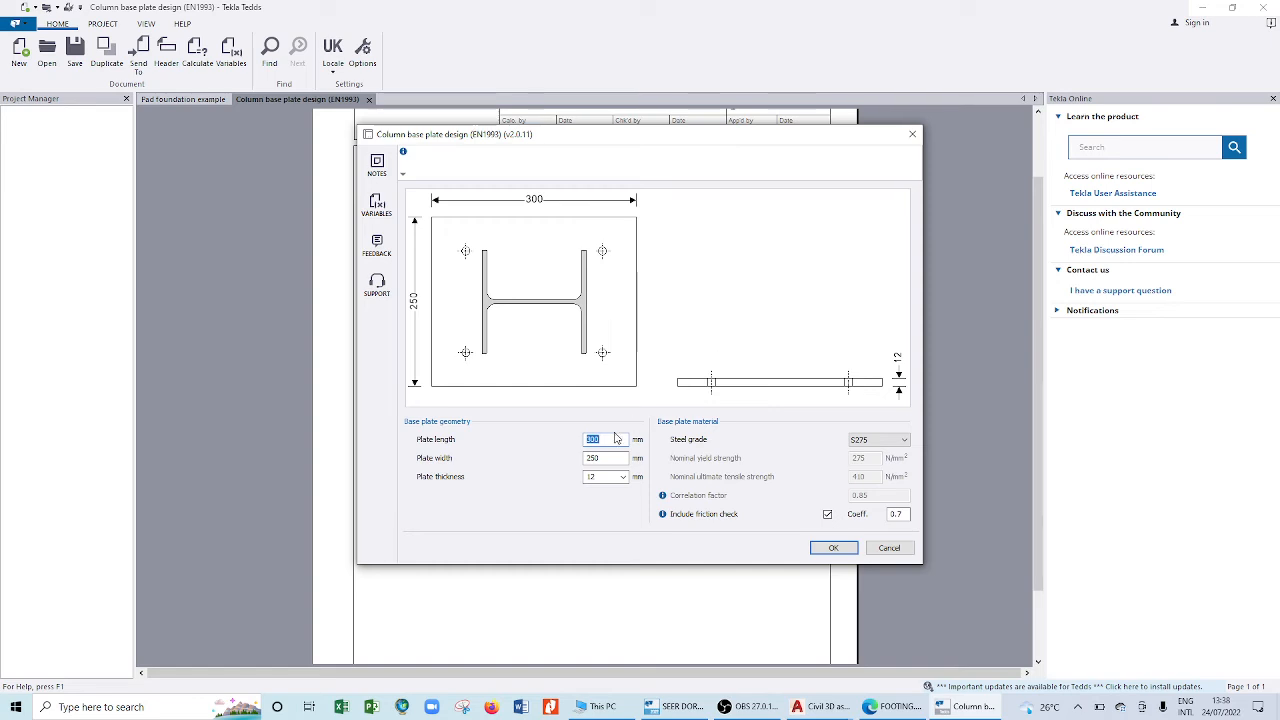
left_click(621, 477)
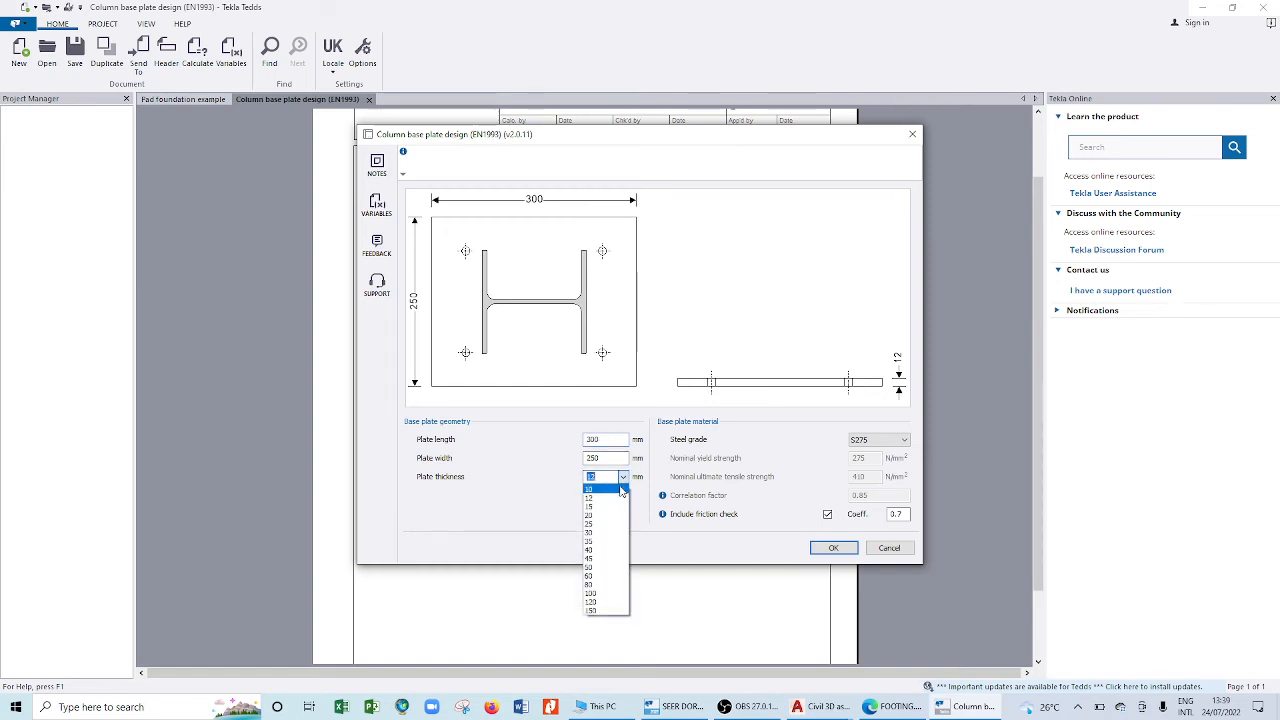
left_click(604, 508)
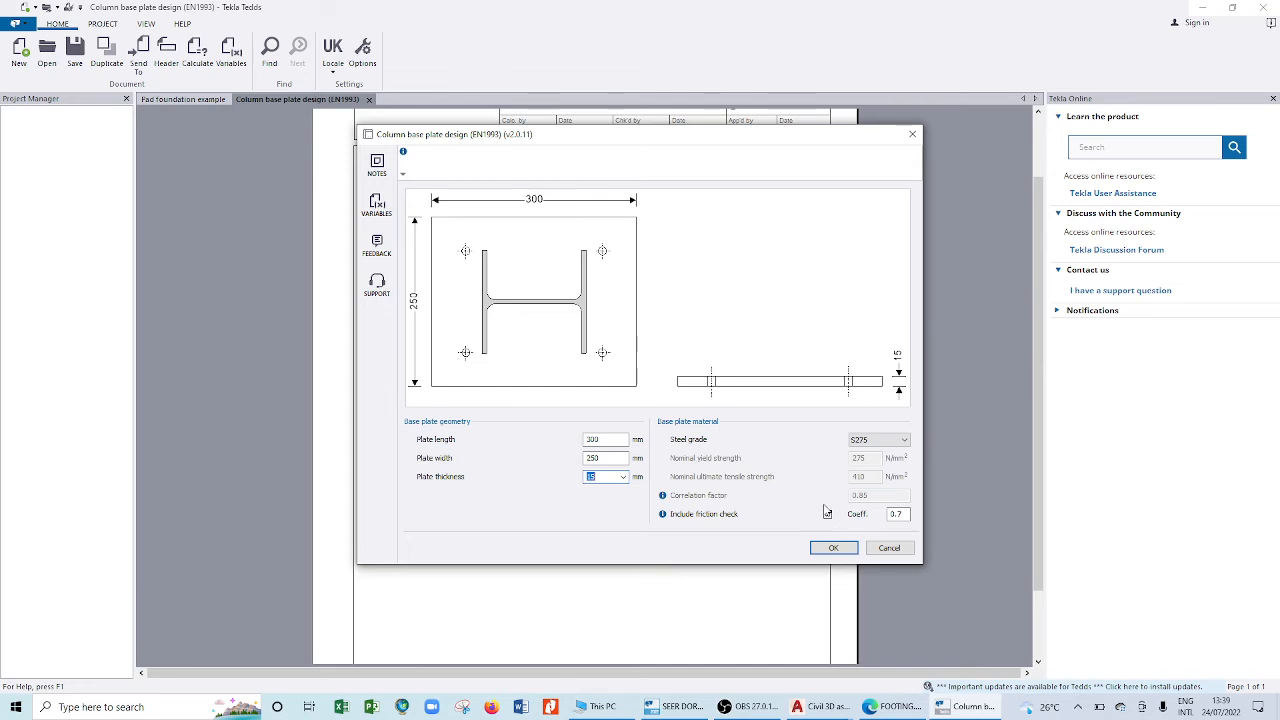
left_click(827, 513)
left_click(830, 551)
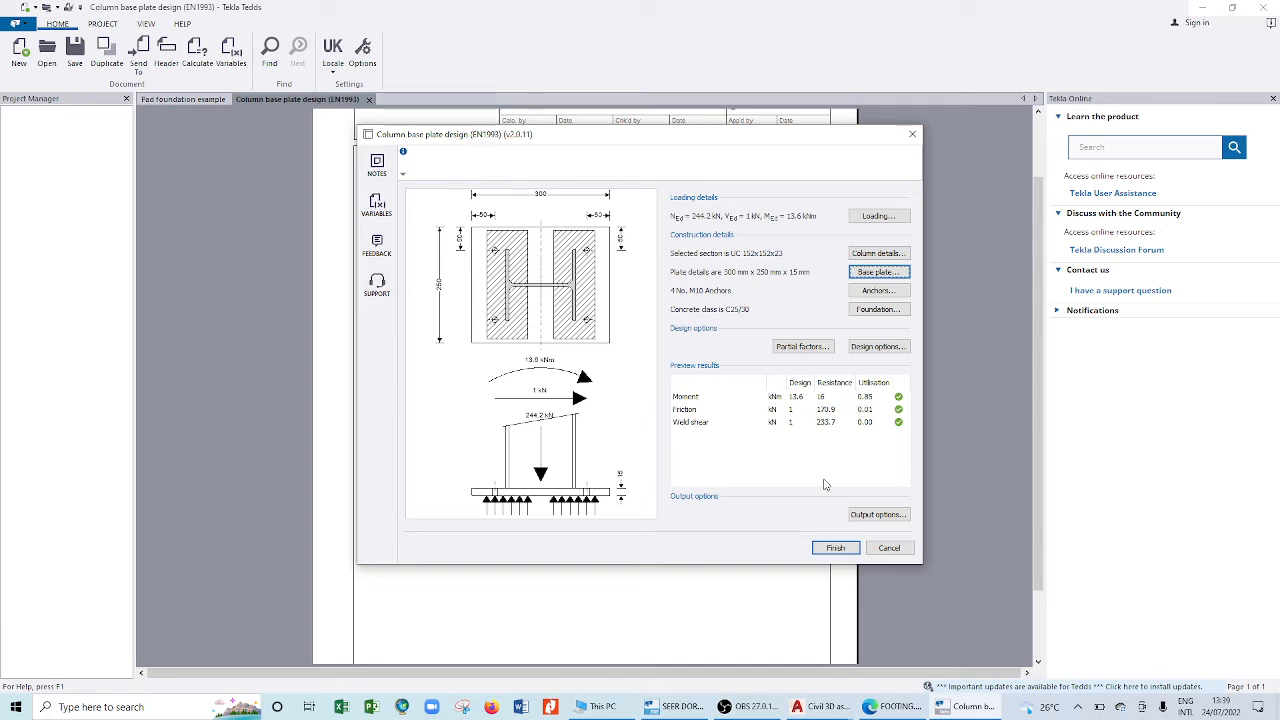
- Finish the column base plate calculation and look through the generated design report
left_click(831, 551)
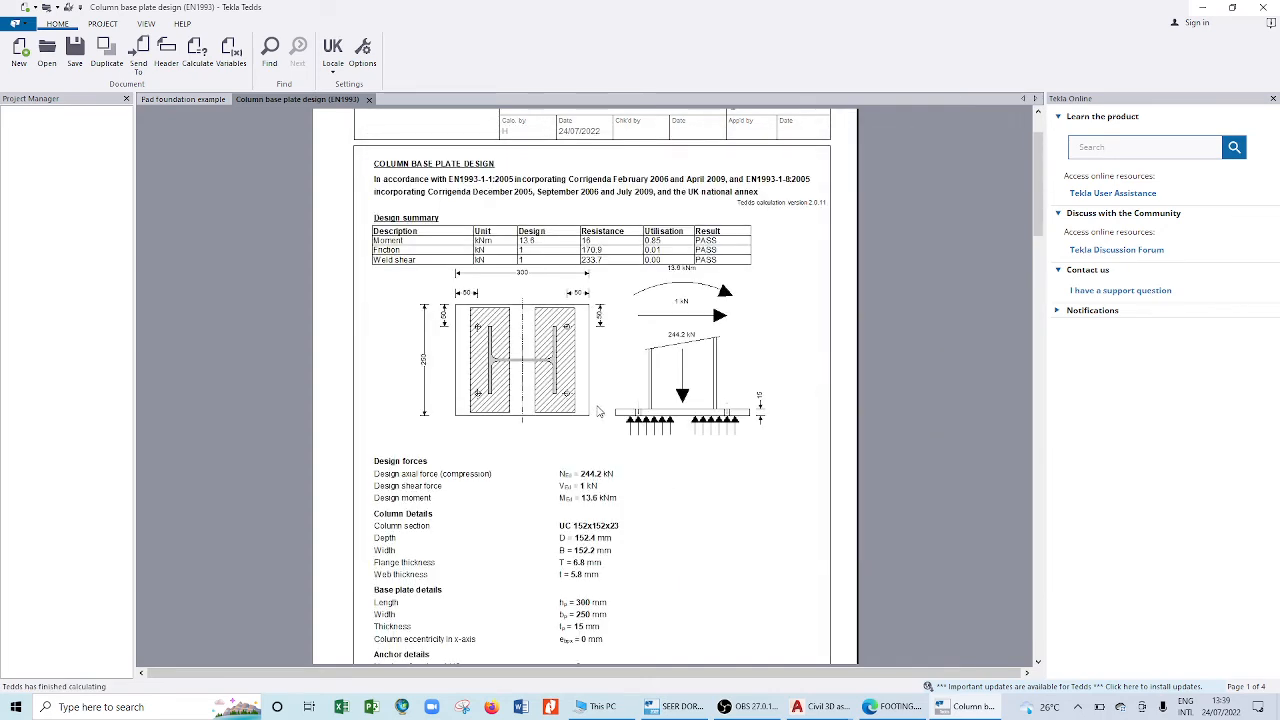
scroll(600, 410, "down", 2)
scroll(600, 410, "up", 5)
scroll(640, 415, "down", 15)
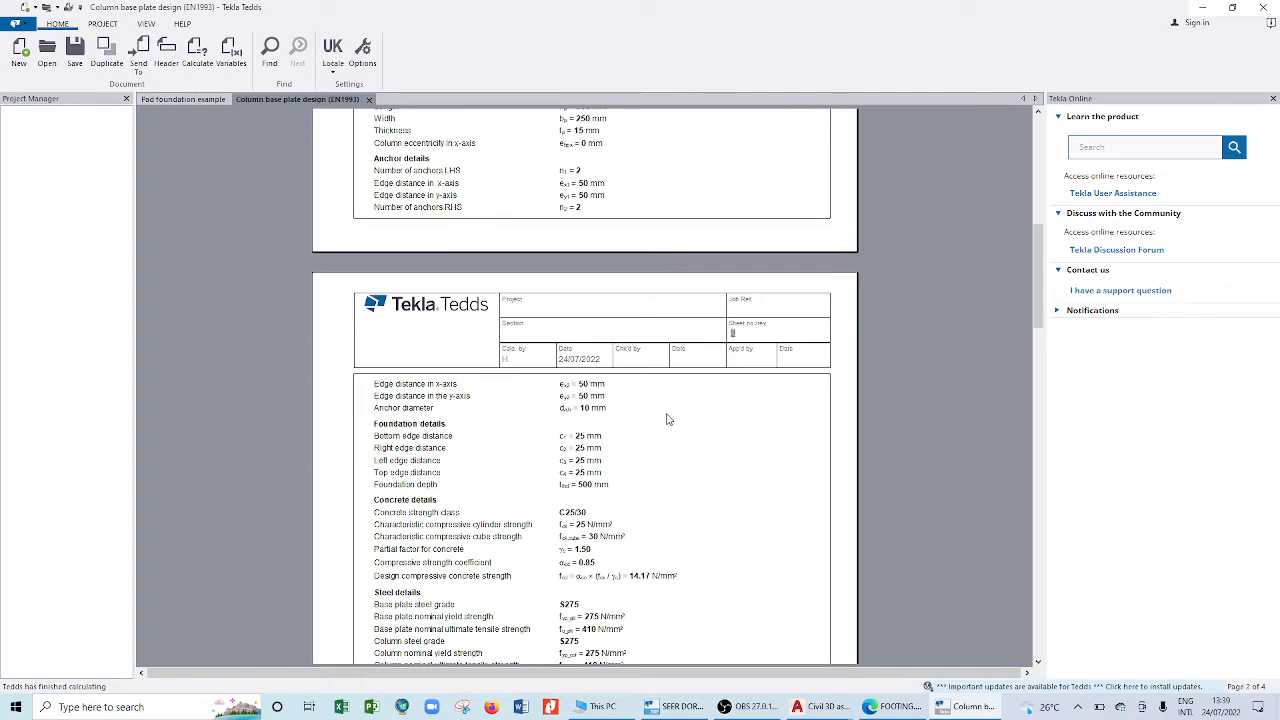
scroll(670, 420, "down", 9)
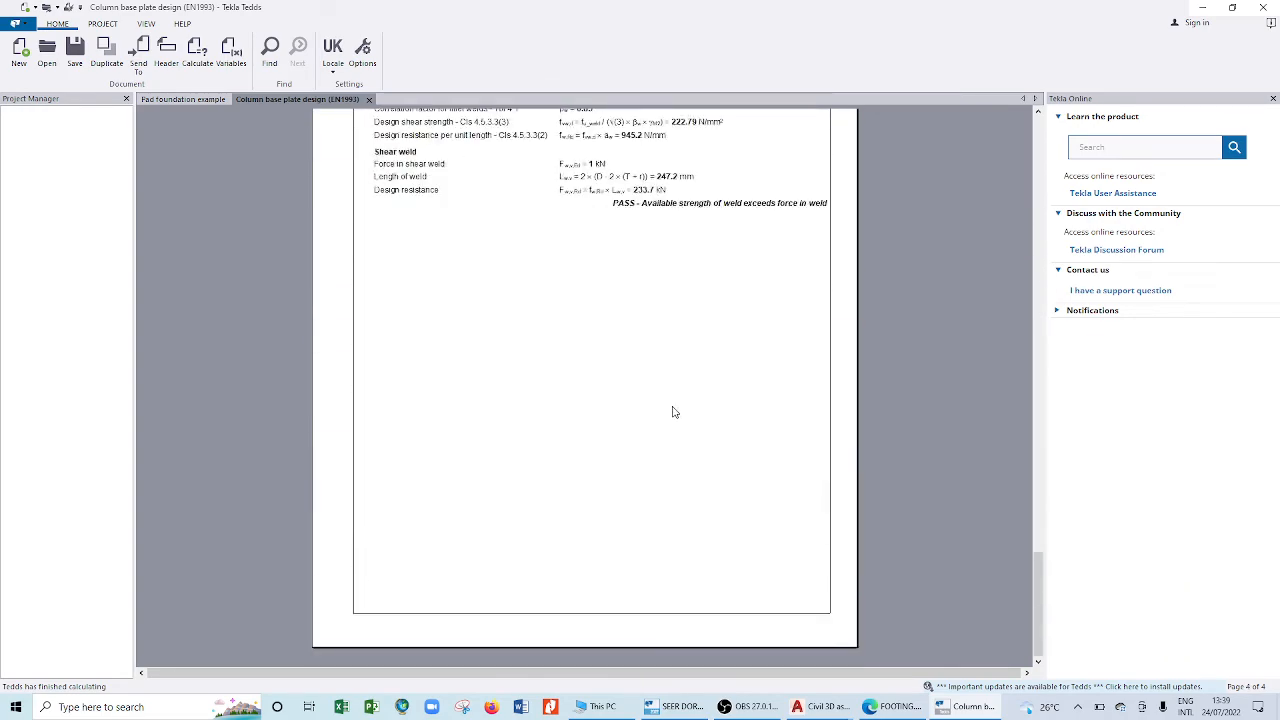
scroll(673, 412, "up", 20)
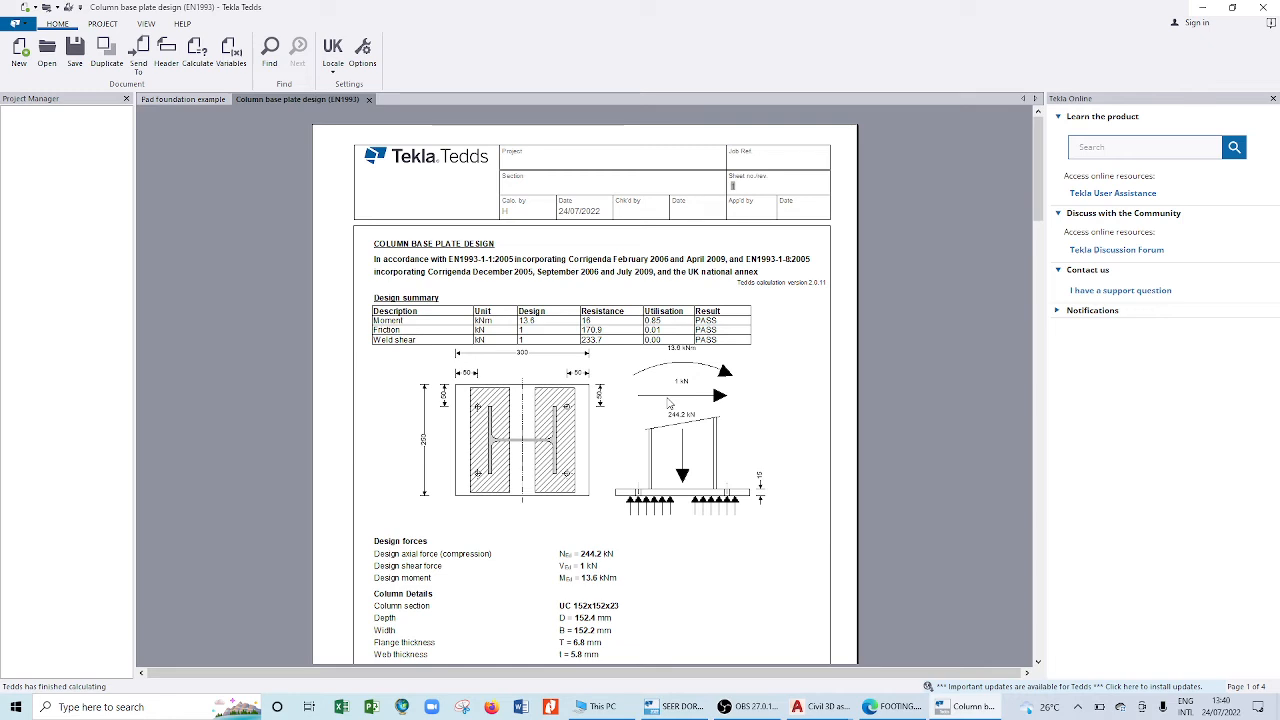
- Print all pages of the base plate report to a PDF named PLATE on the Desktop
key("ctrl+p")
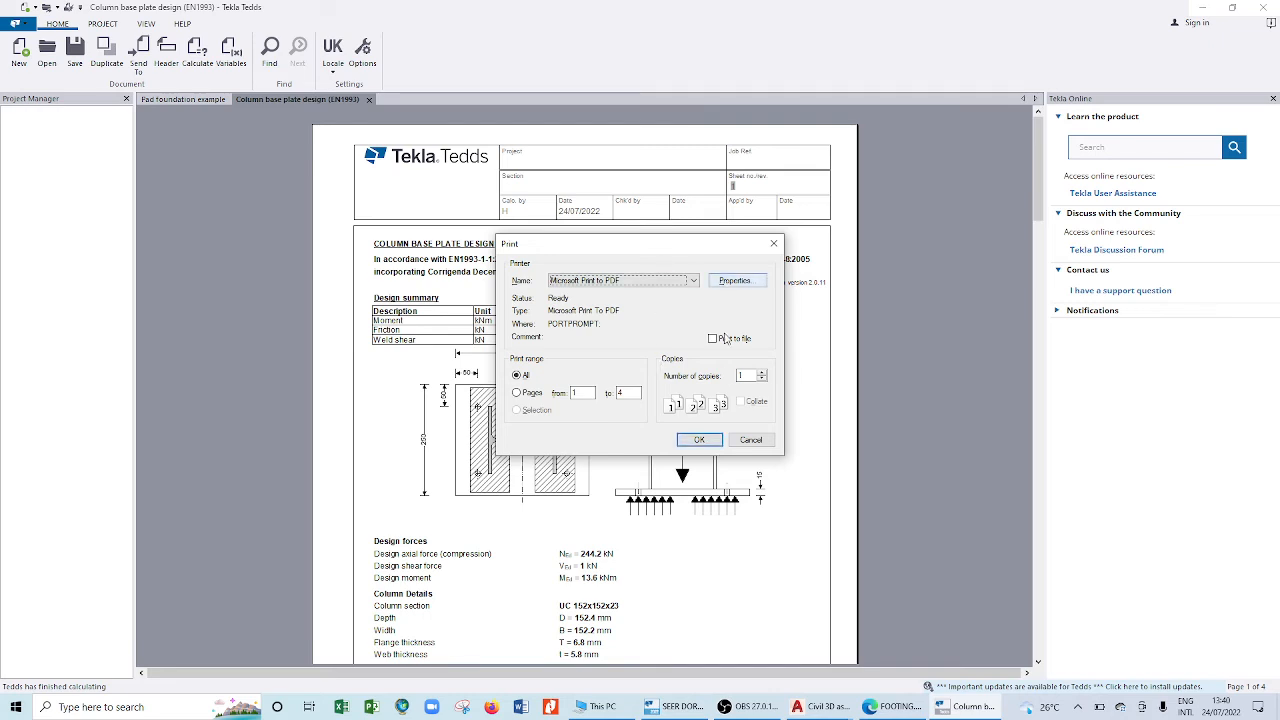
left_click(701, 440)
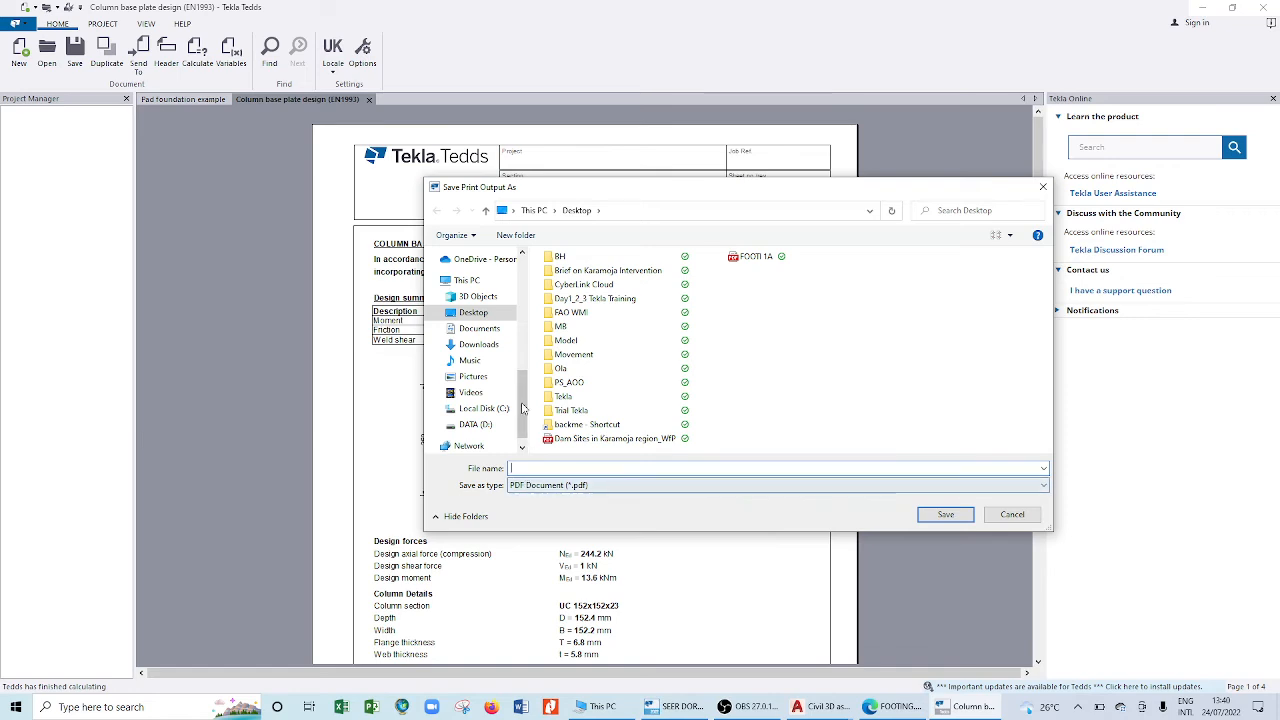
left_click(489, 318)
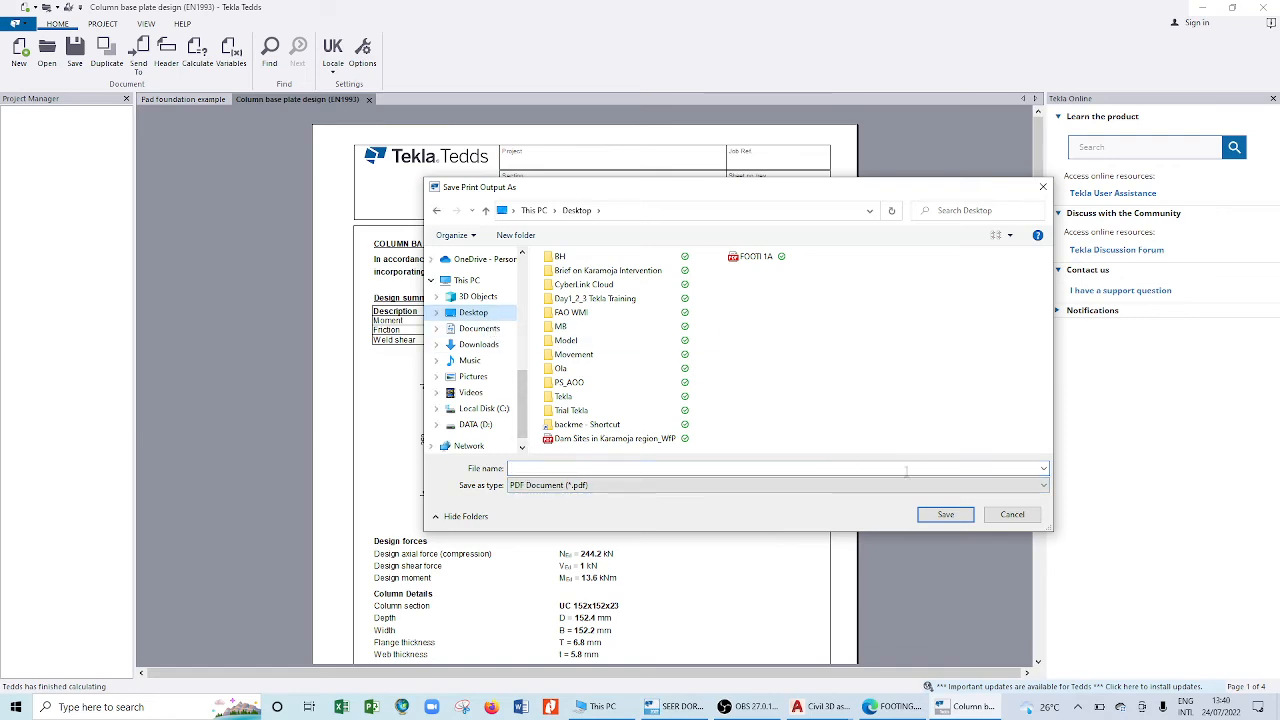
left_click(953, 518)
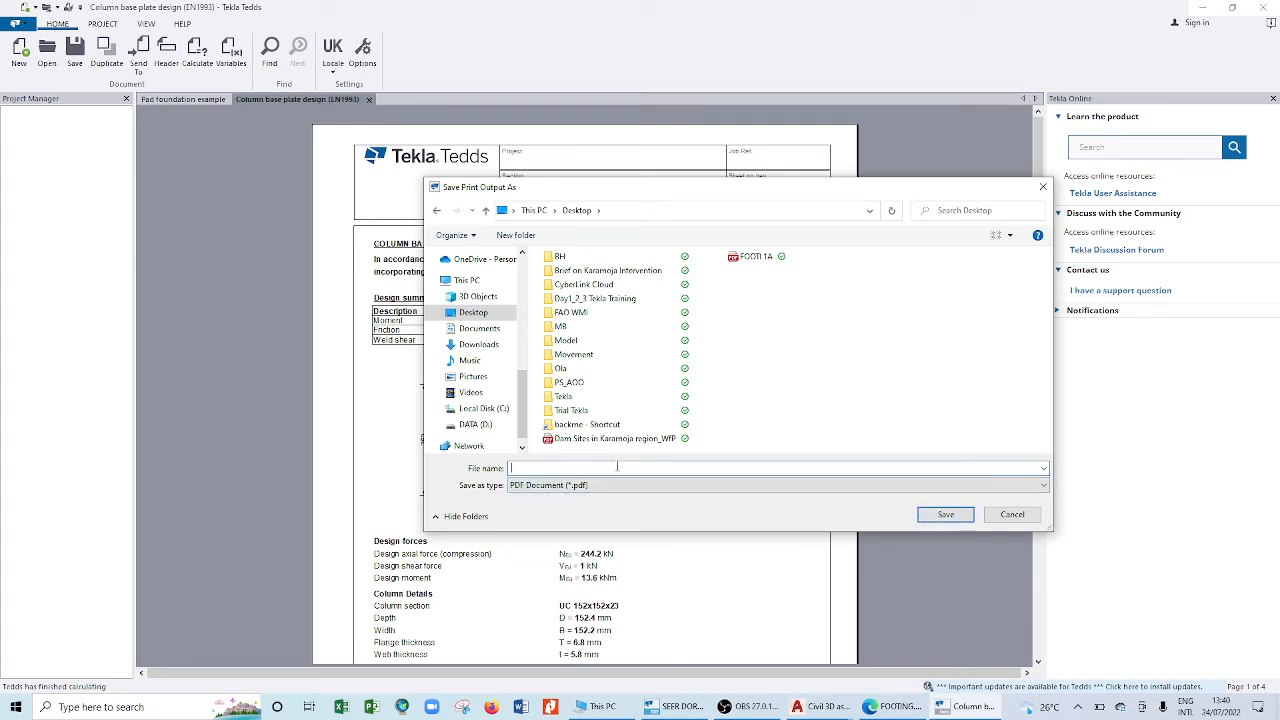
type("PLATE")
left_click(920, 514)
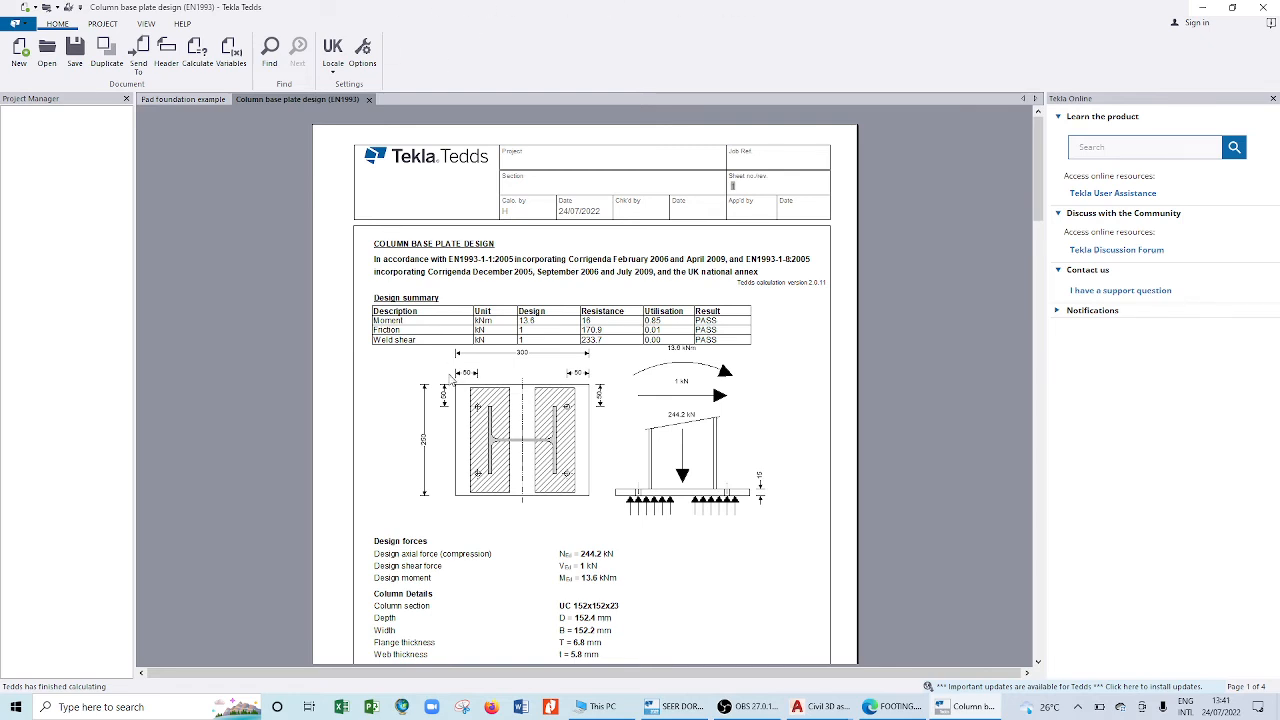
- Start a new Beam end connection design (BS5950) calculation from the Connections group of the calculation library
scroll(538, 322, "down", 3)
scroll(540, 334, "up", 3)
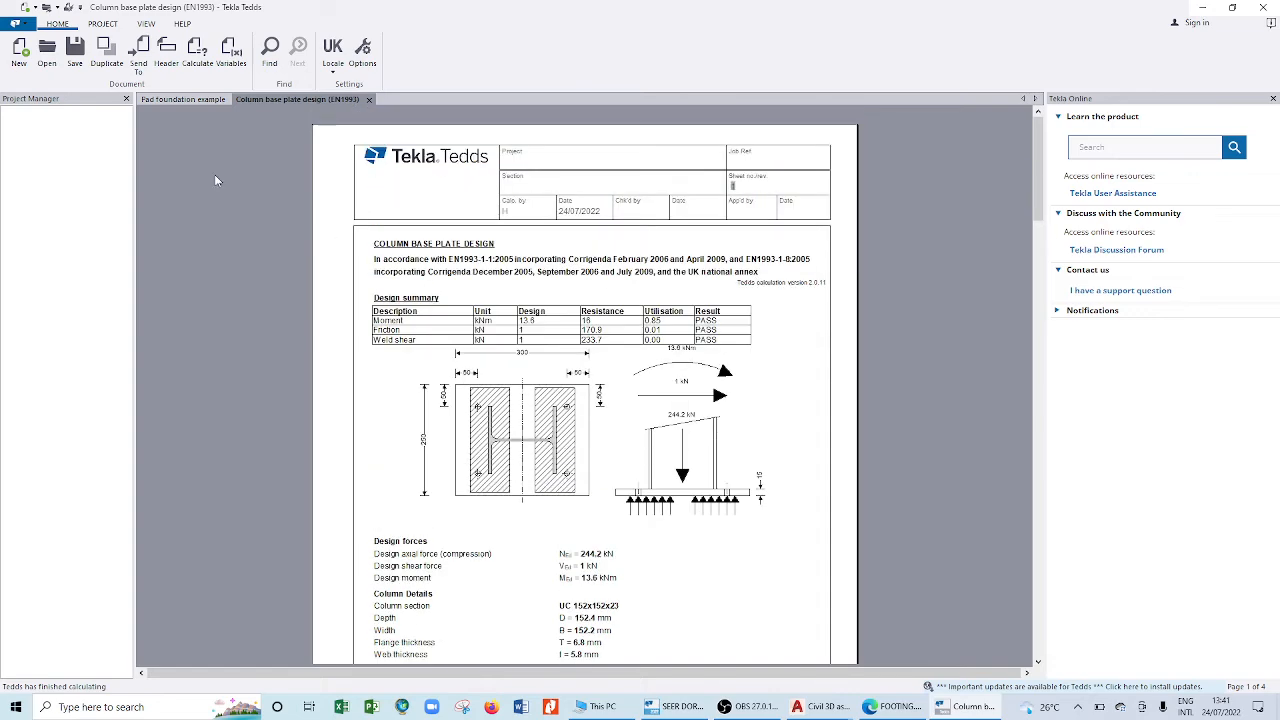
left_click(19, 55)
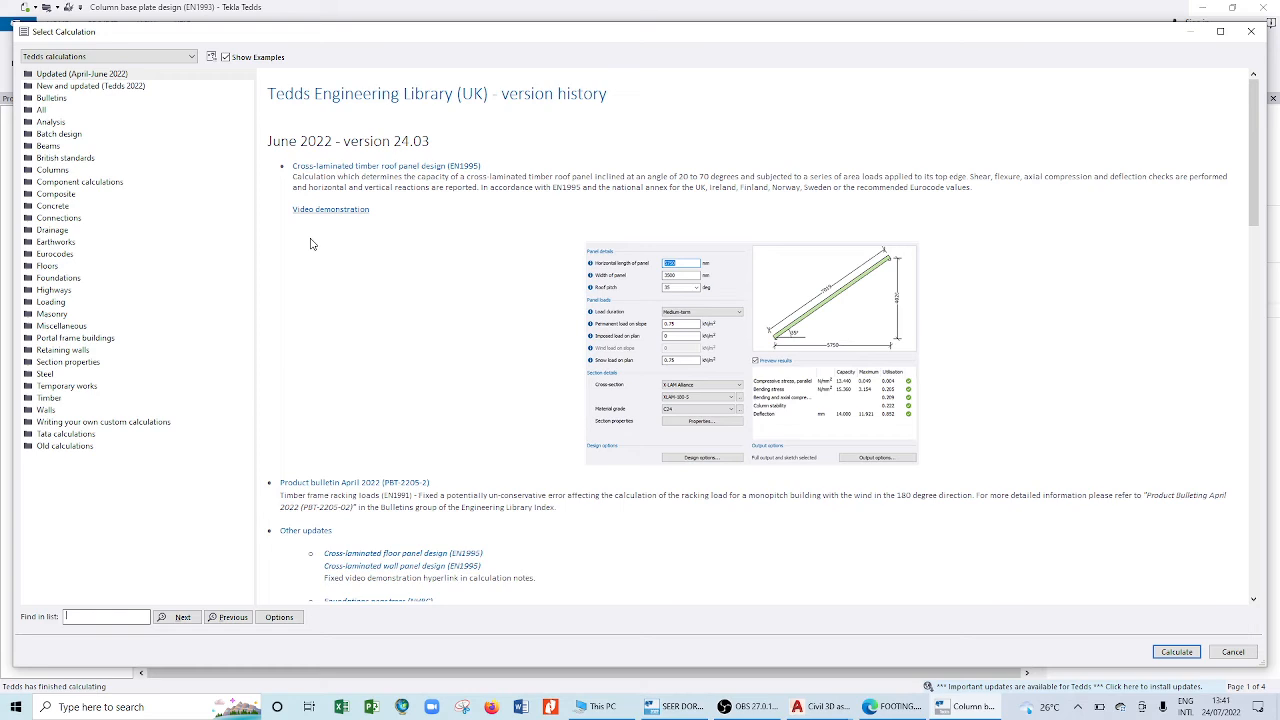
left_click(58, 218)
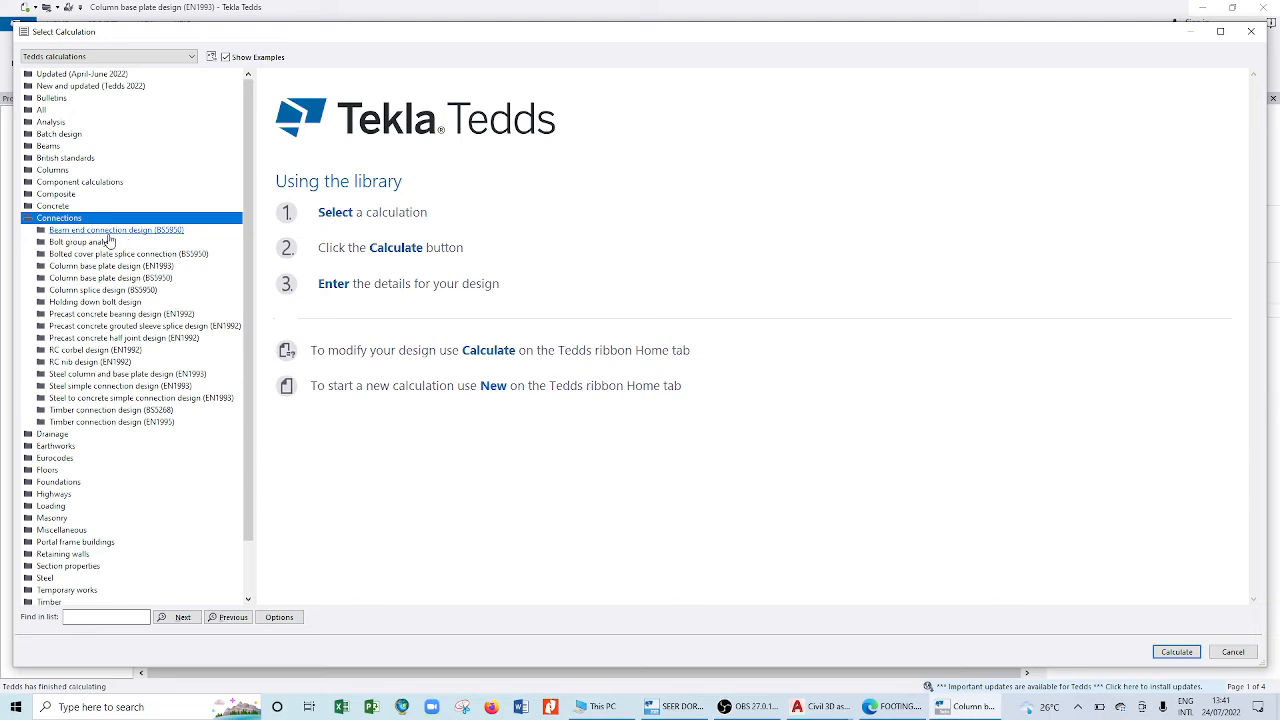
left_click(108, 231)
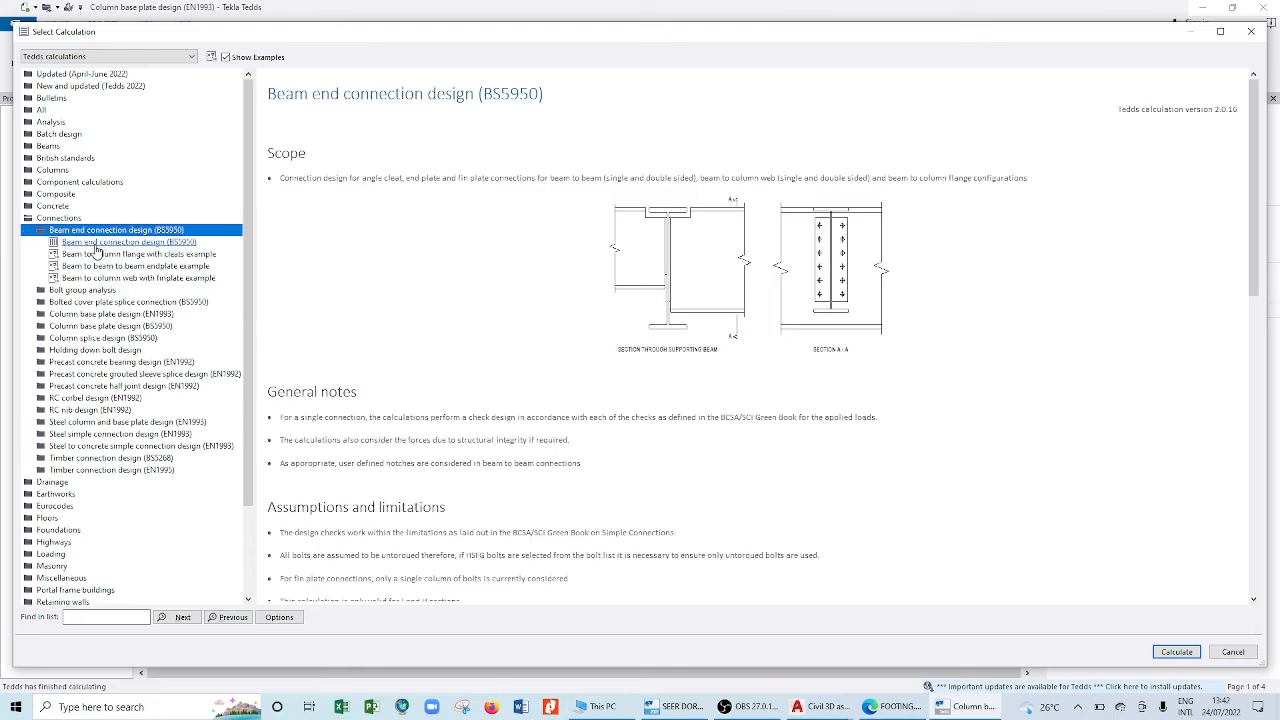
left_click(152, 246)
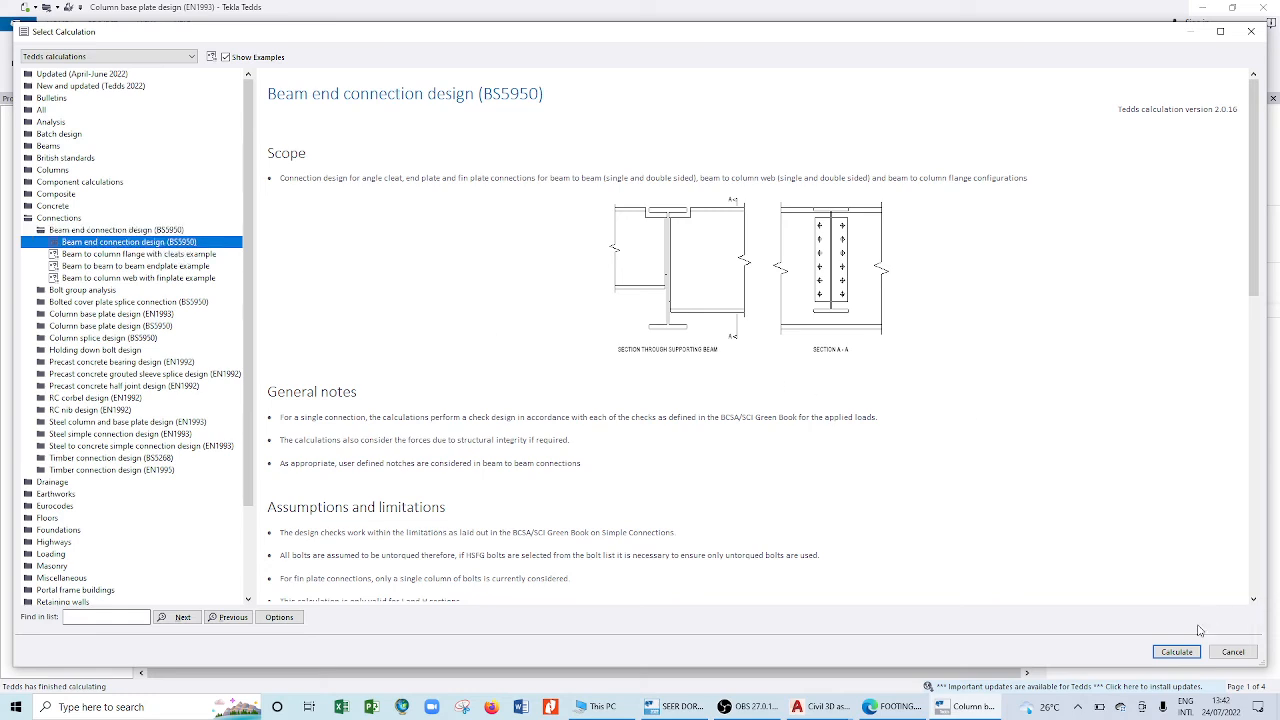
left_click(1190, 654)
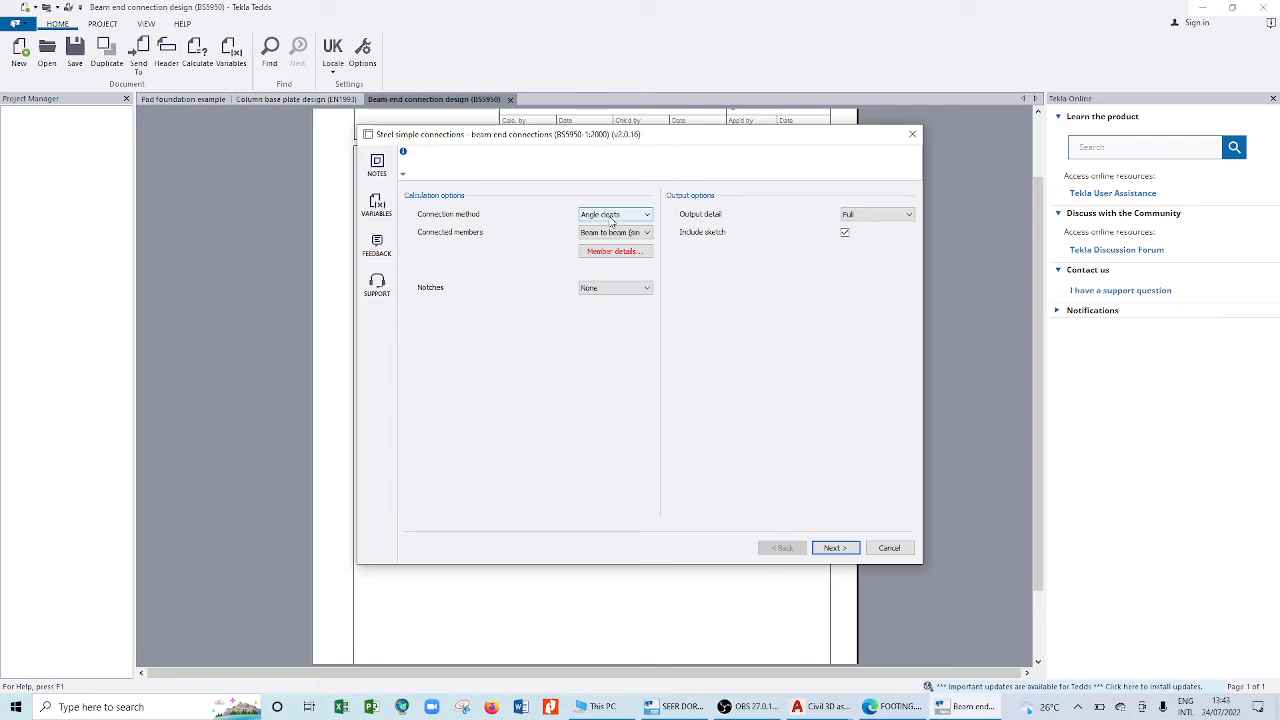
- Set the connection method to Endplate and the connected members to Beam to beam (single sided)
left_click(615, 216)
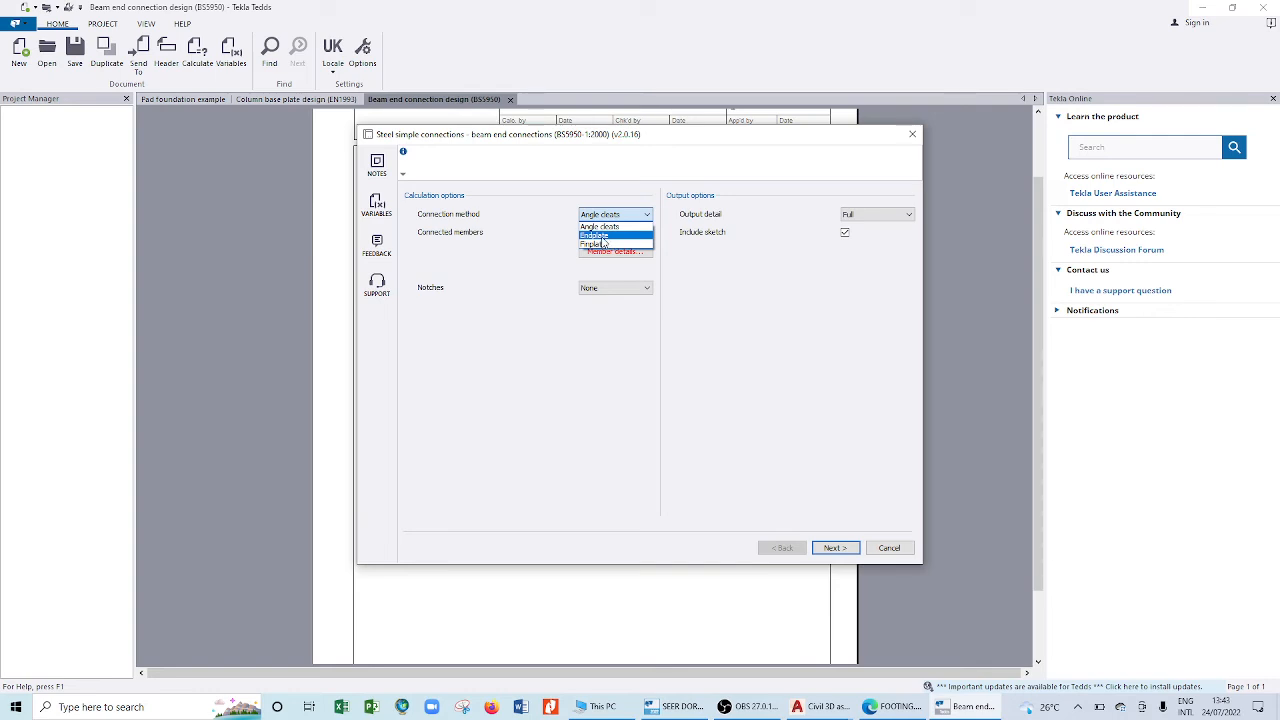
left_click(603, 236)
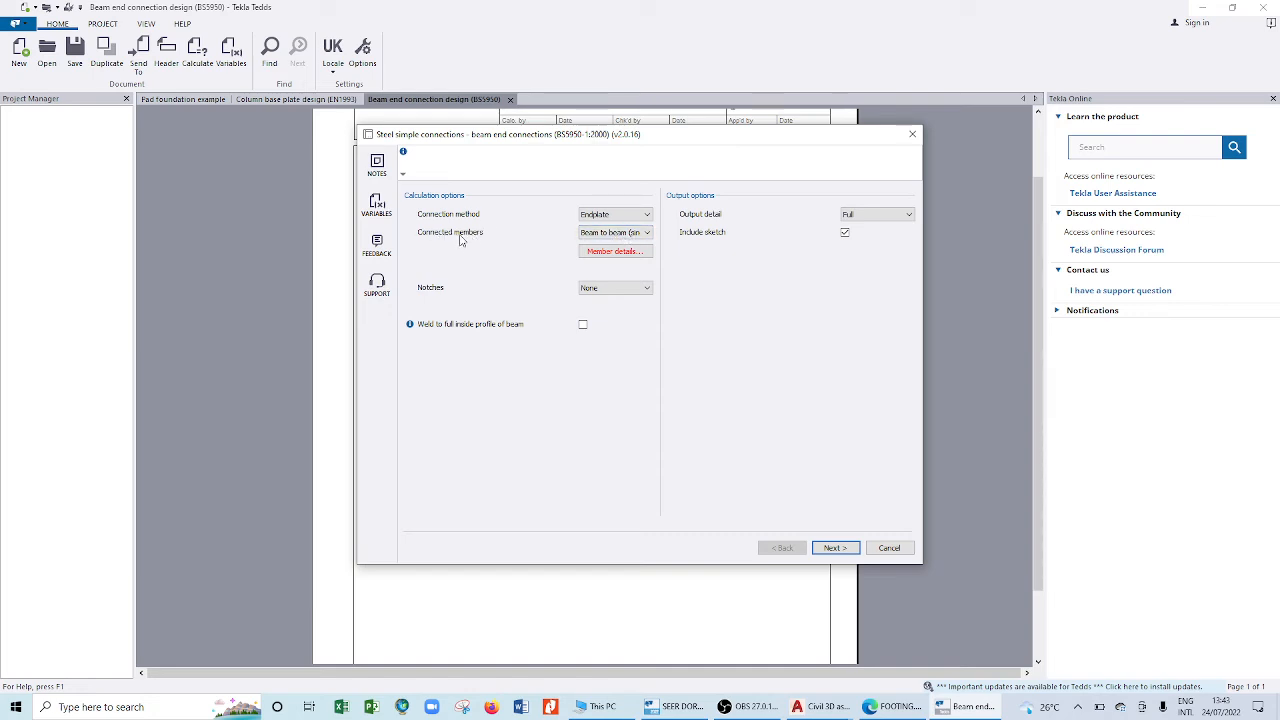
left_click(646, 233)
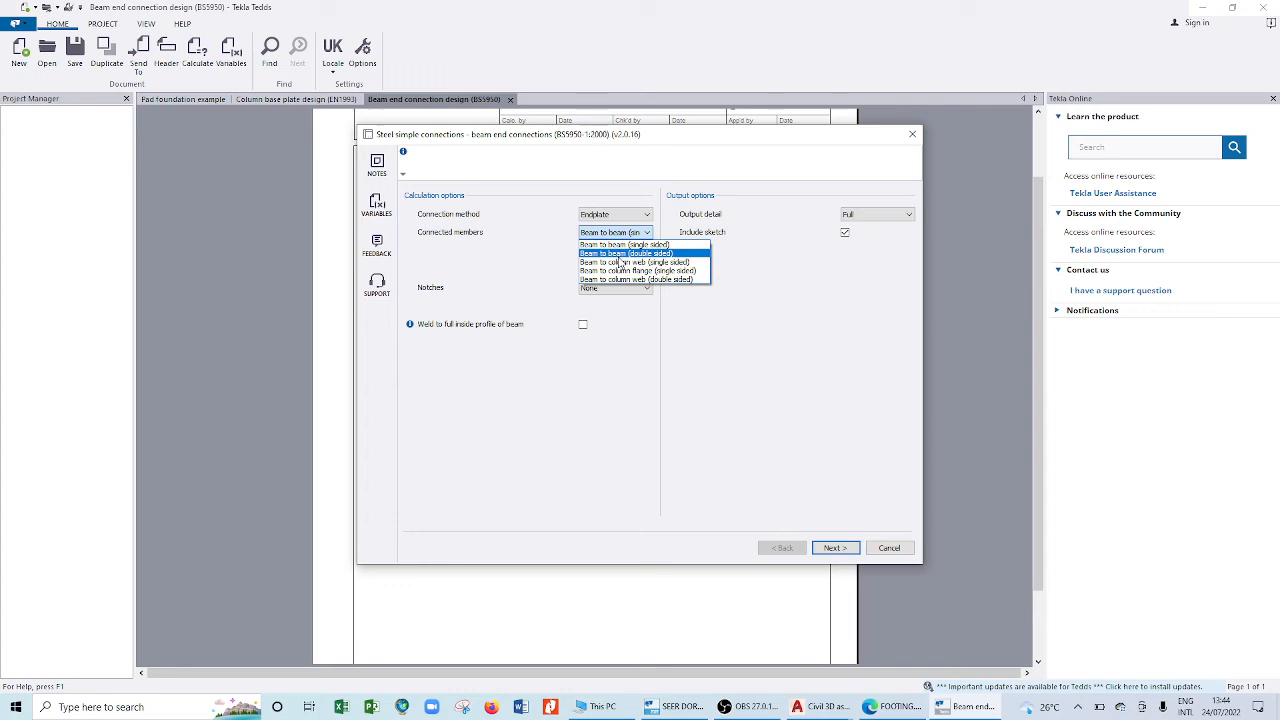
left_click(626, 246)
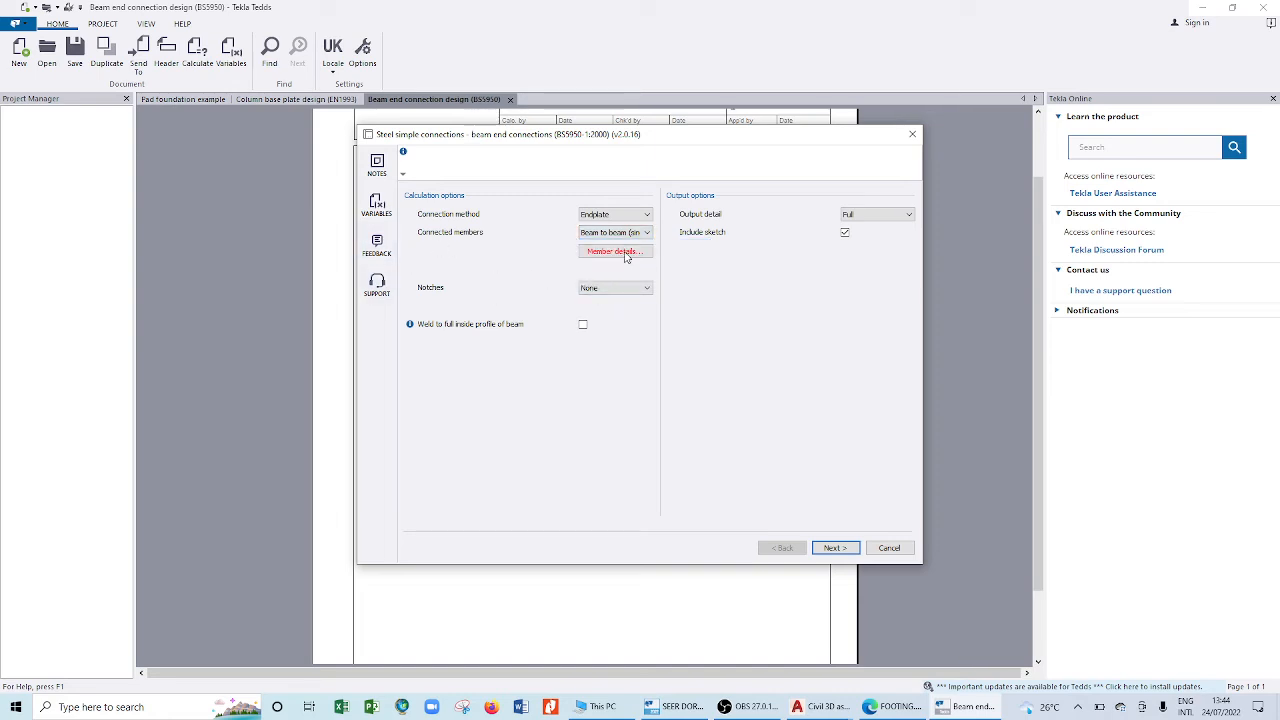
- Open the member details and bring up the European steel section list for the supporting beam
left_click(625, 253)
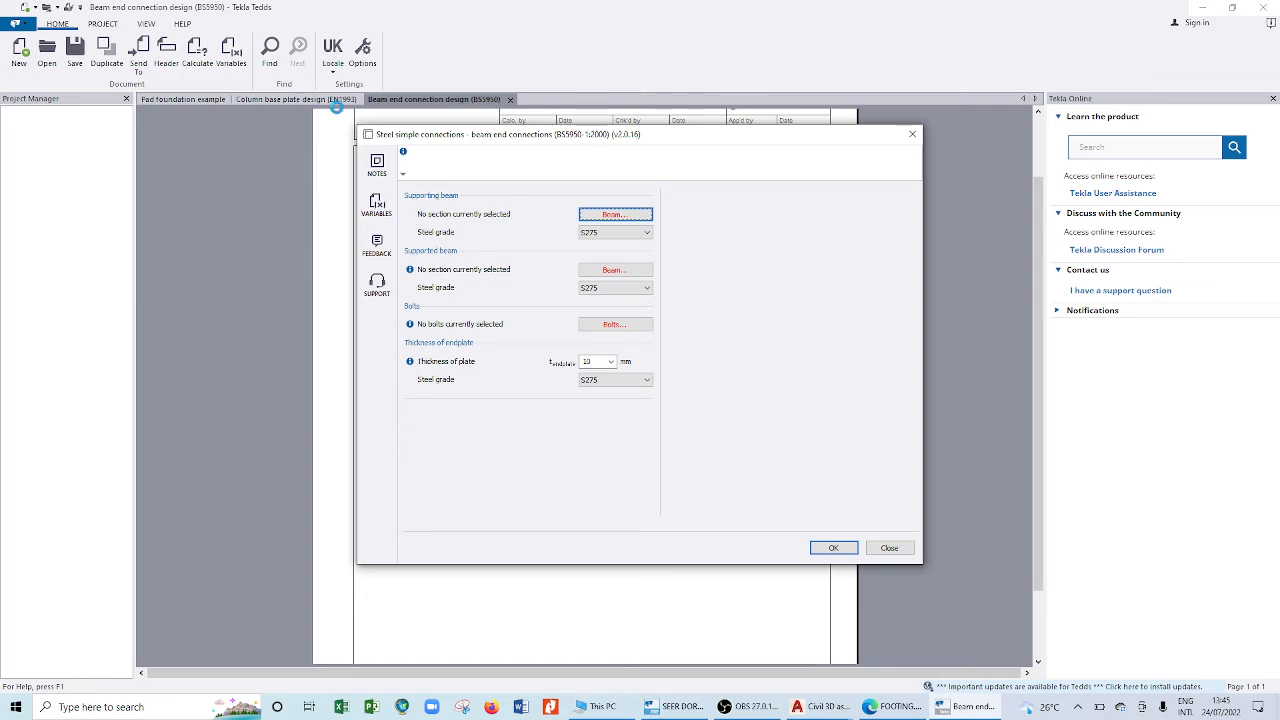
left_click(615, 214)
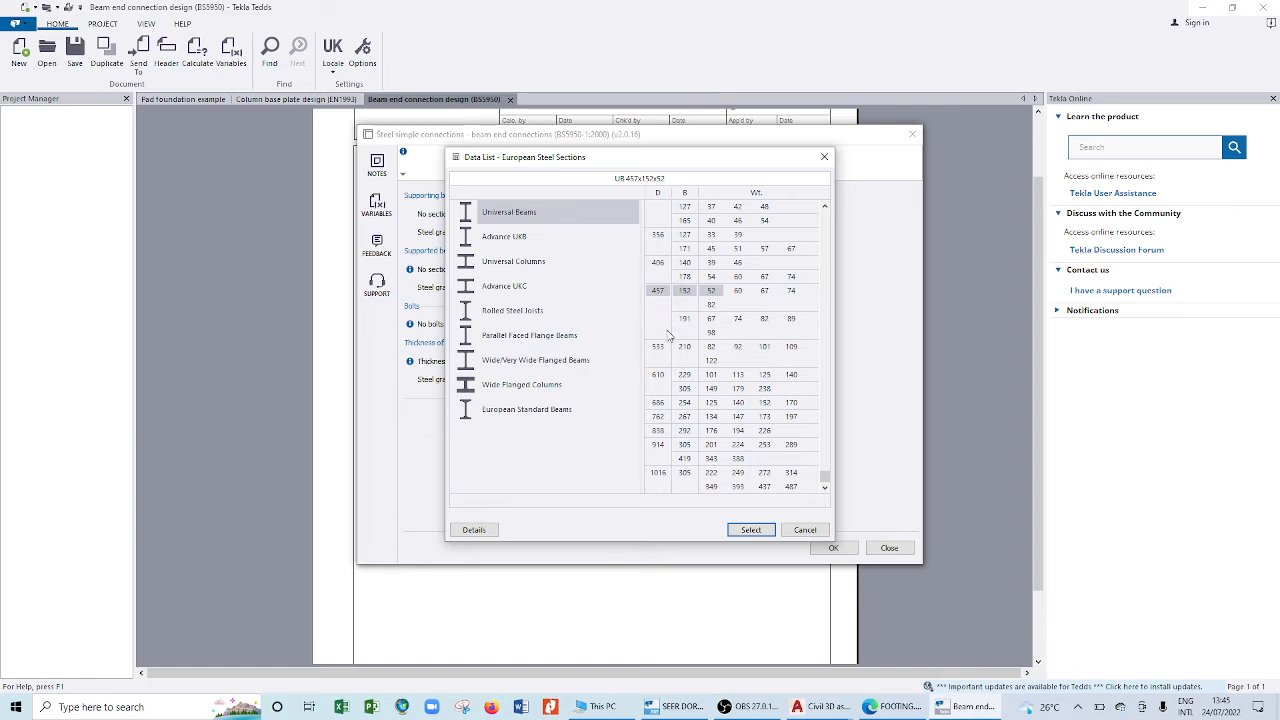
scroll(672, 300, "up", 3)
scroll(676, 293, "down", 1)
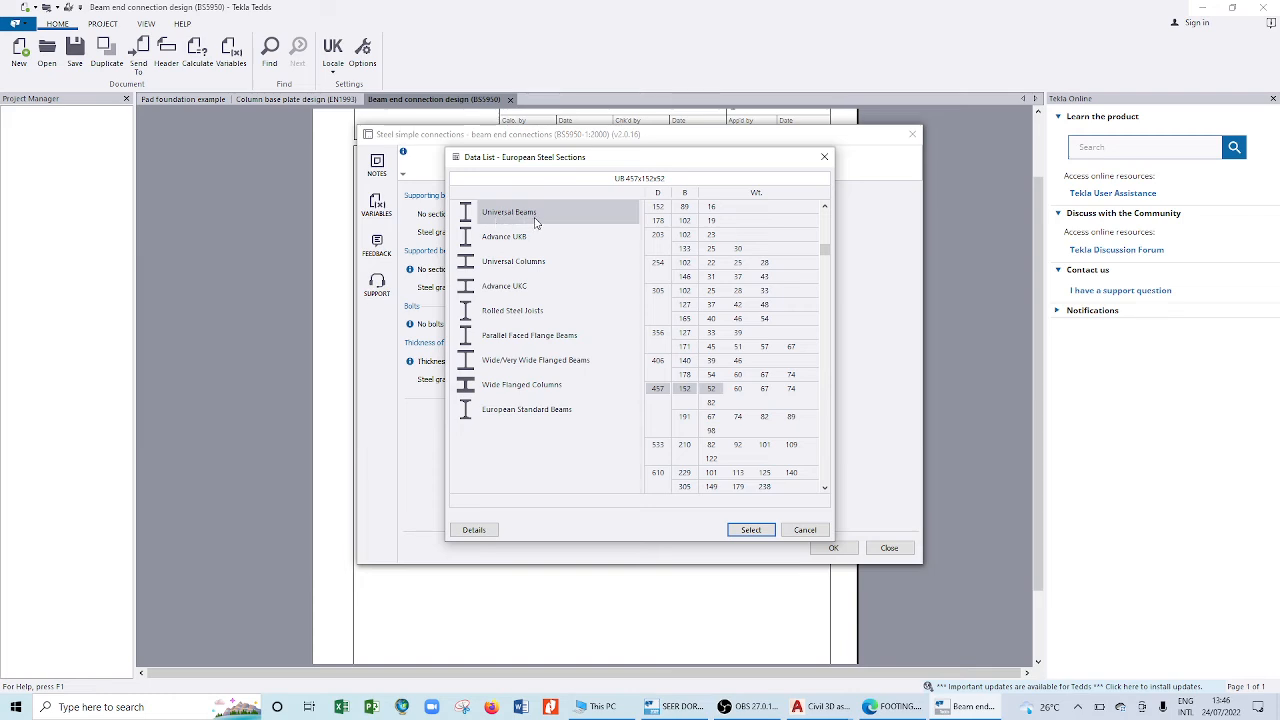
- Try Advance UKC 152x152x23 and Advance UKB 152x89x16 as the supporting beam's section
left_click(510, 290)
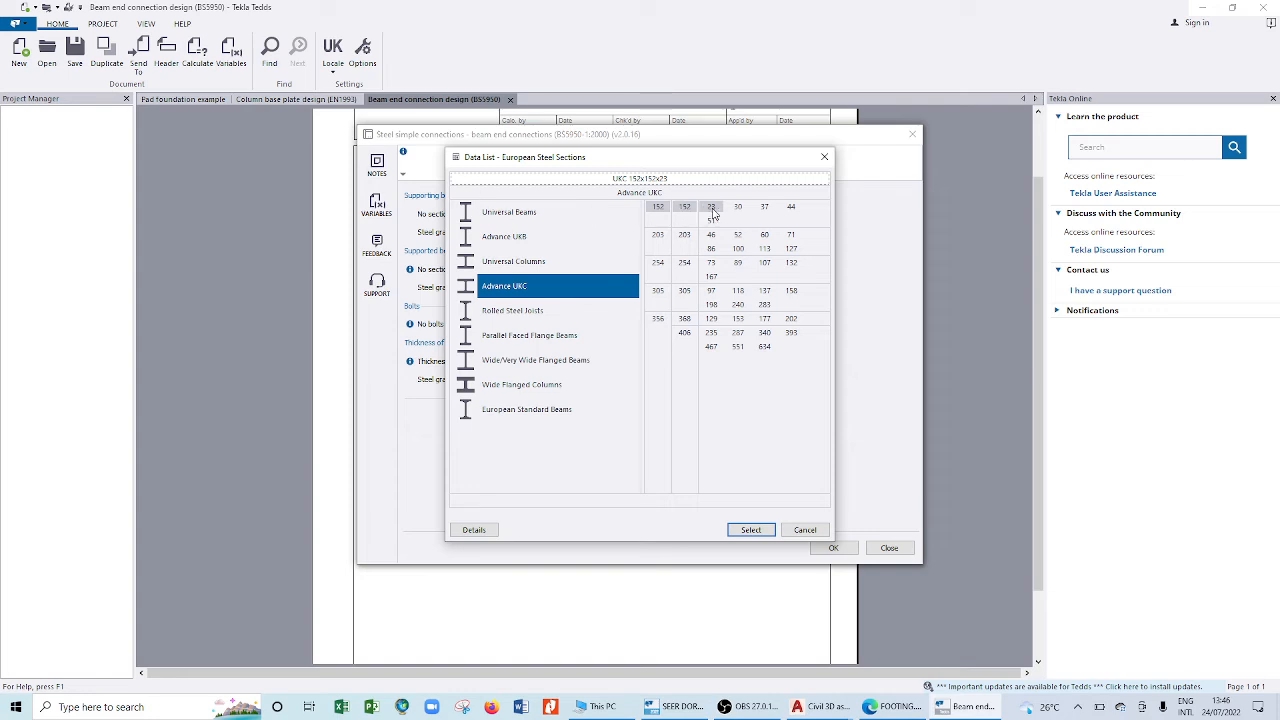
left_click(711, 208)
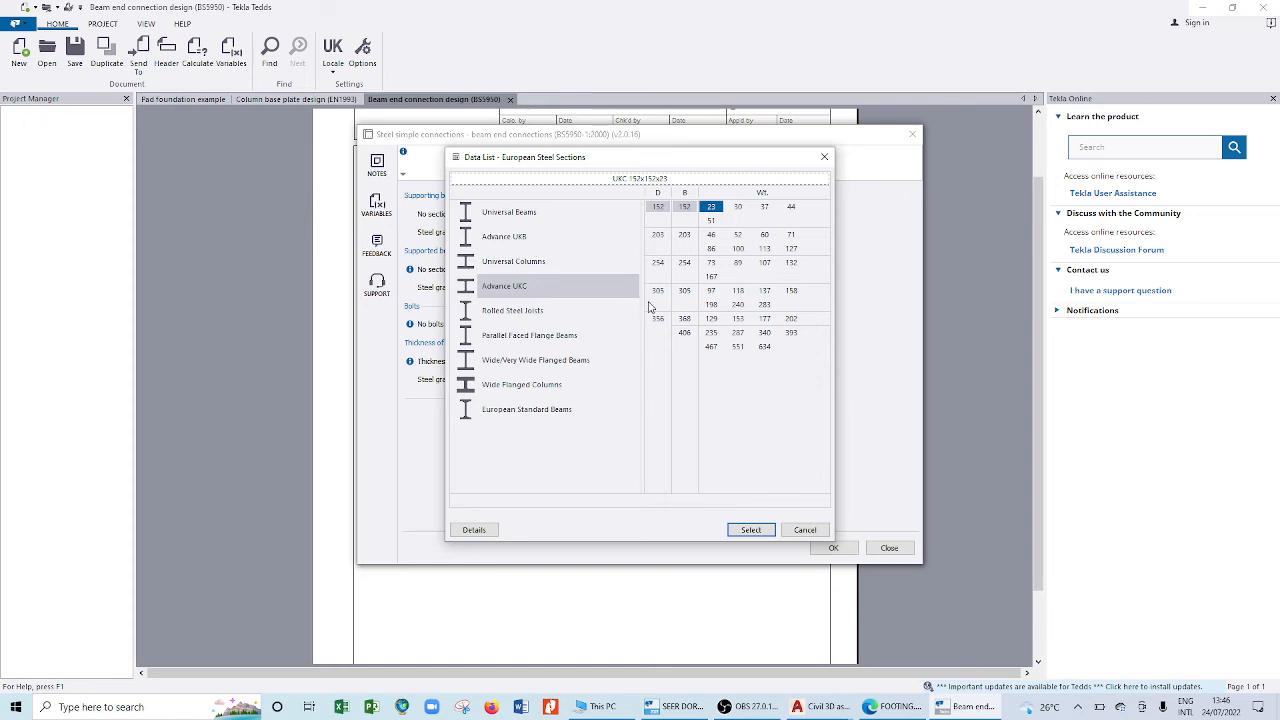
left_click(507, 242)
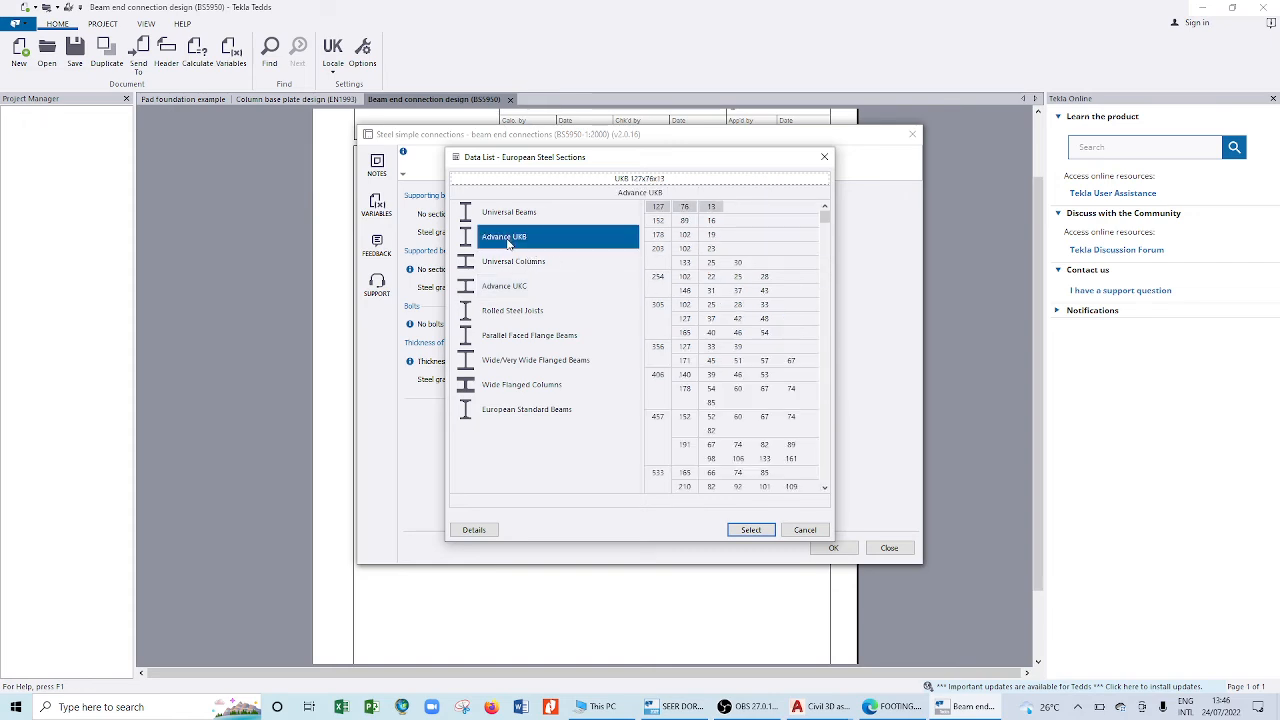
left_click(689, 221)
left_click(714, 222)
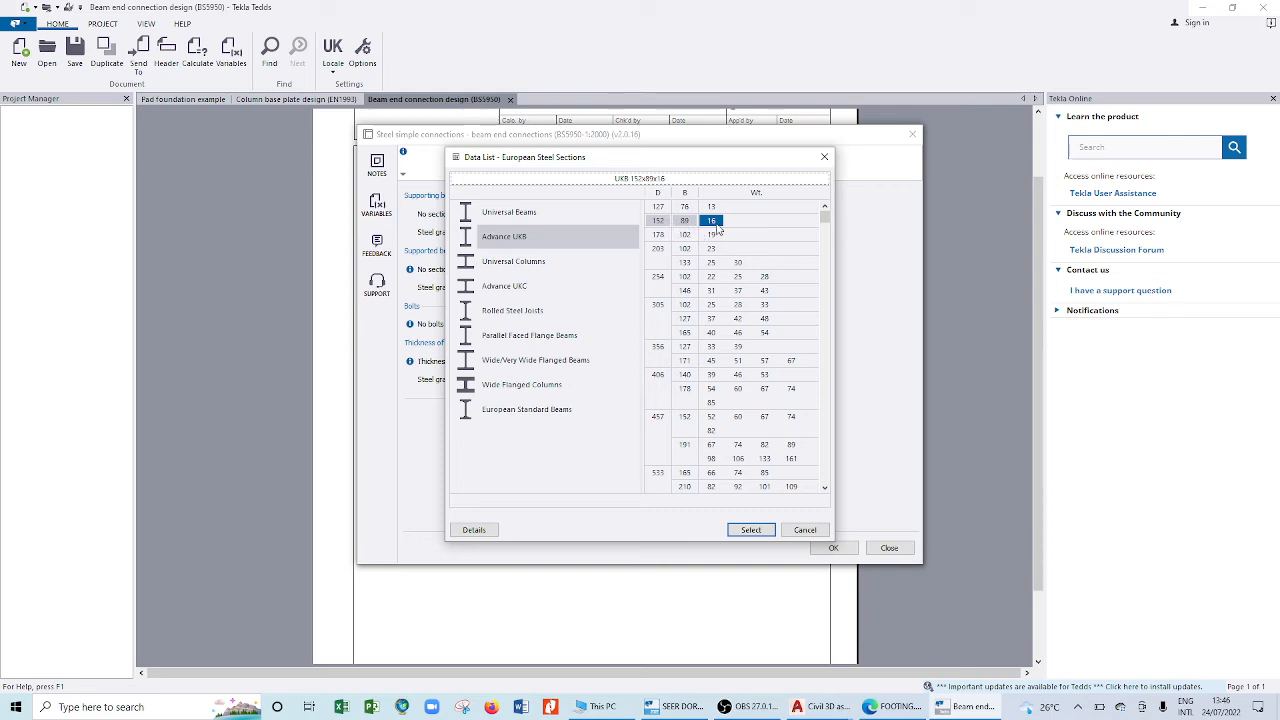
scroll(720, 271, "down", 1)
scroll(715, 289, "down", 3)
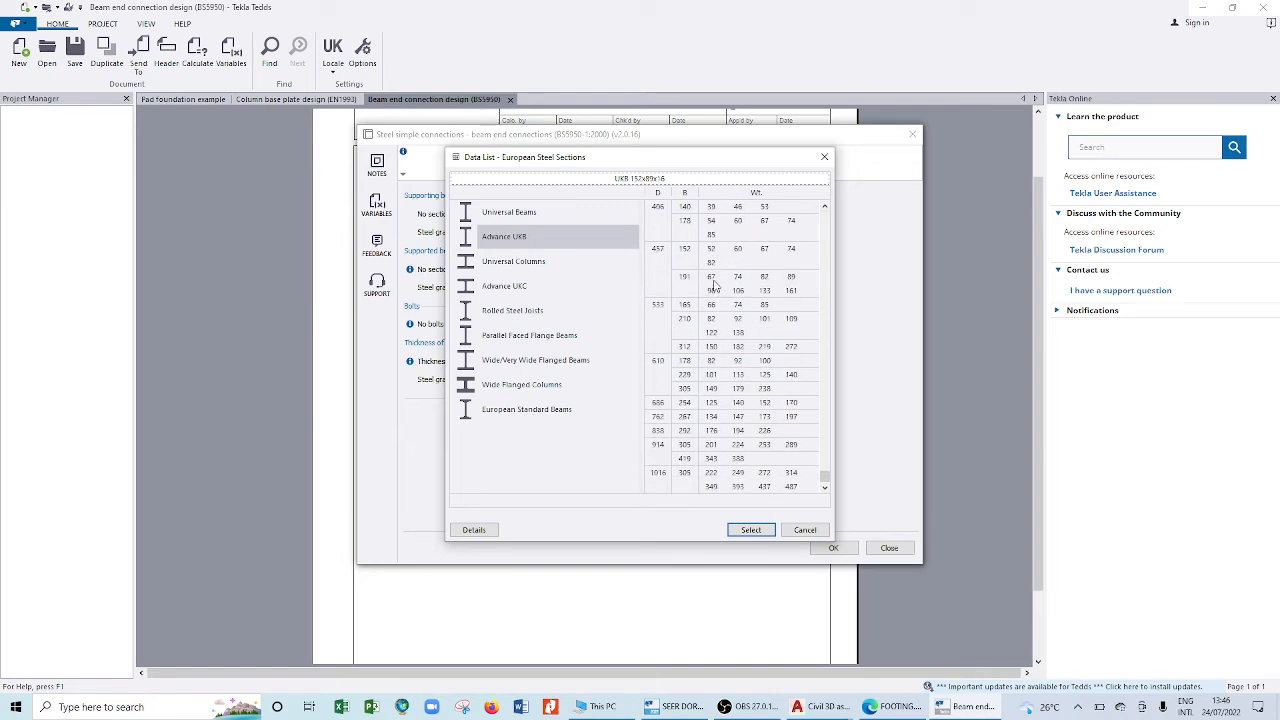
- Compare the sizes offered for Universal Beams, Advance UKB, Advance UKC, European Standard Beams, Parallel Faced Flange Beams and Rolled Steel Joists
left_click(521, 290)
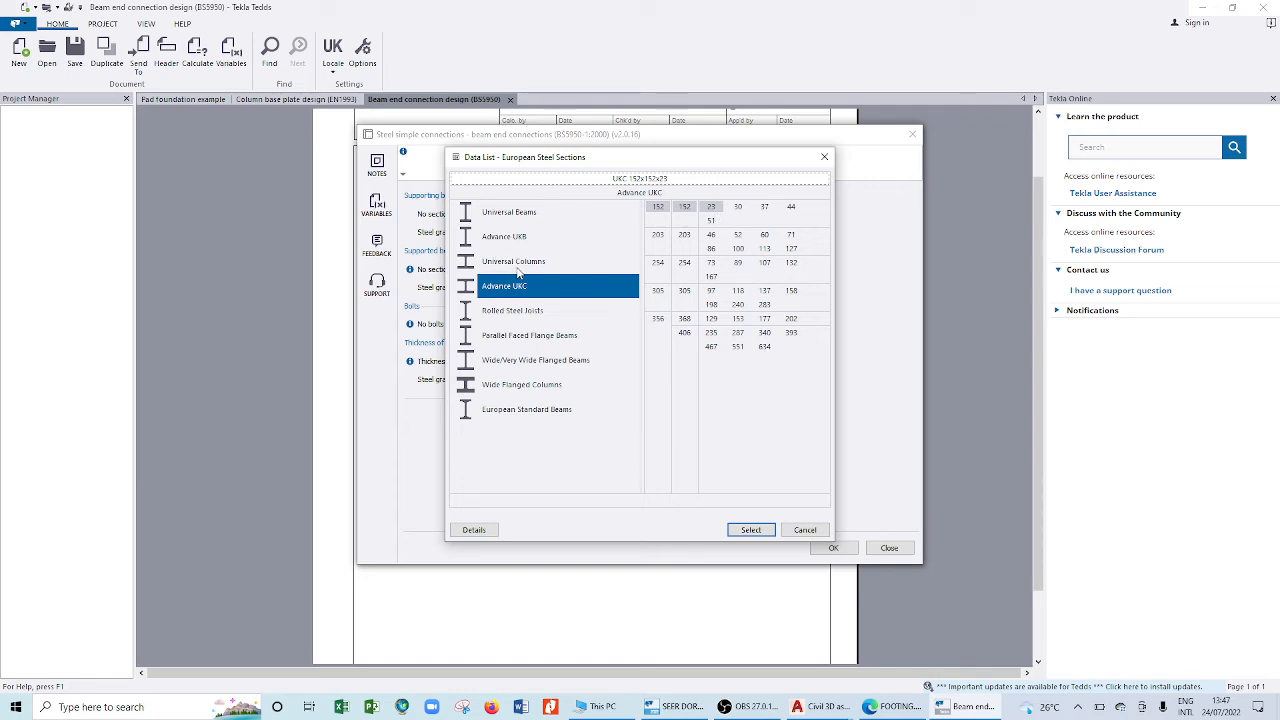
left_click(520, 212)
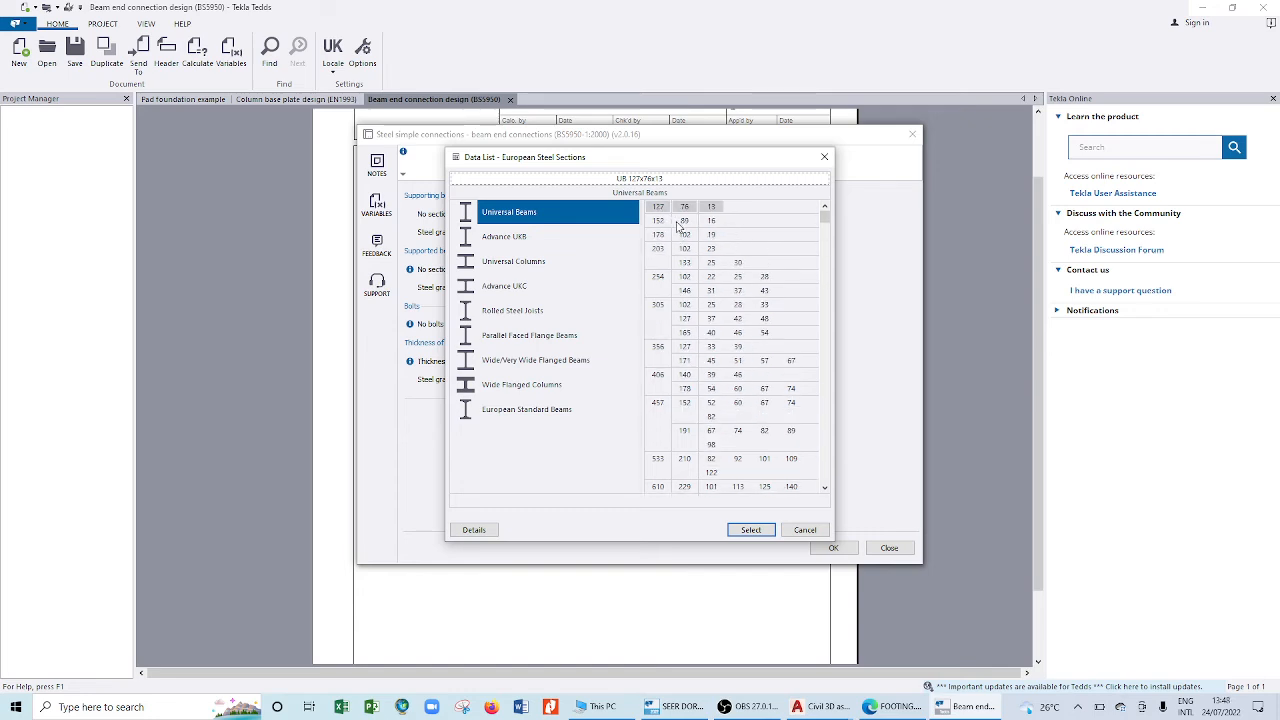
scroll(700, 250, "down", 3)
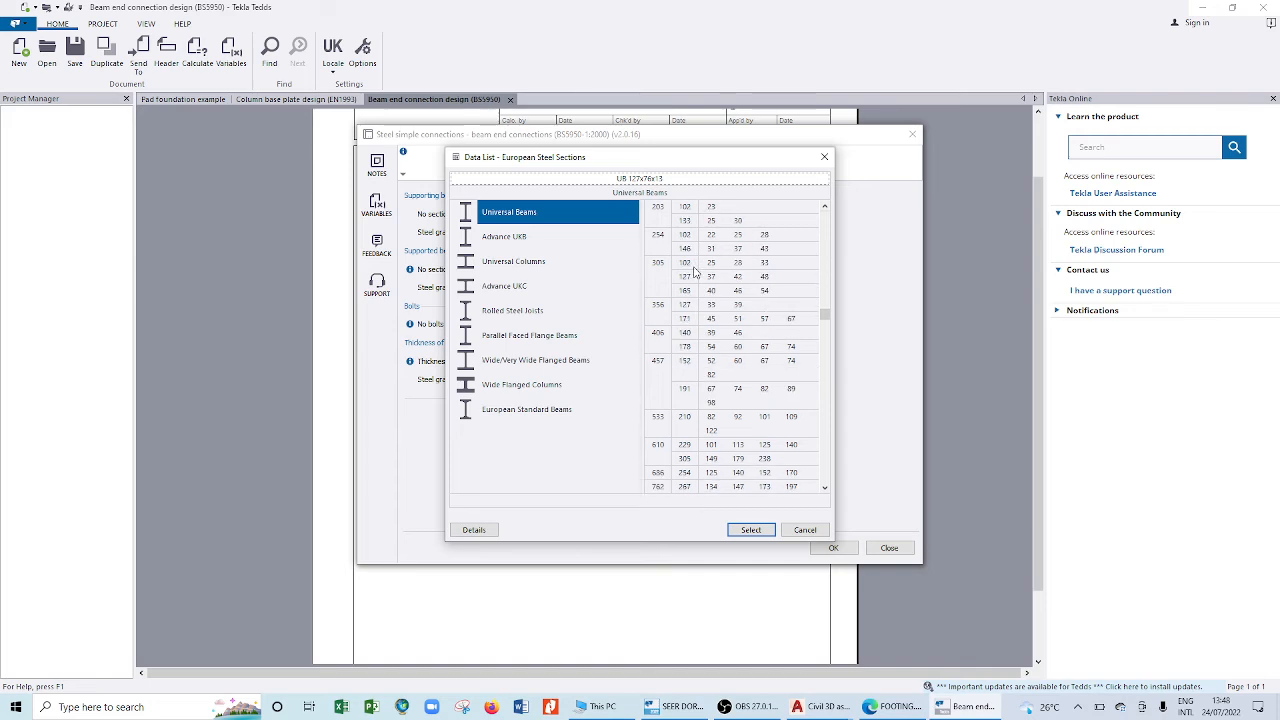
scroll(695, 270, "down", 2)
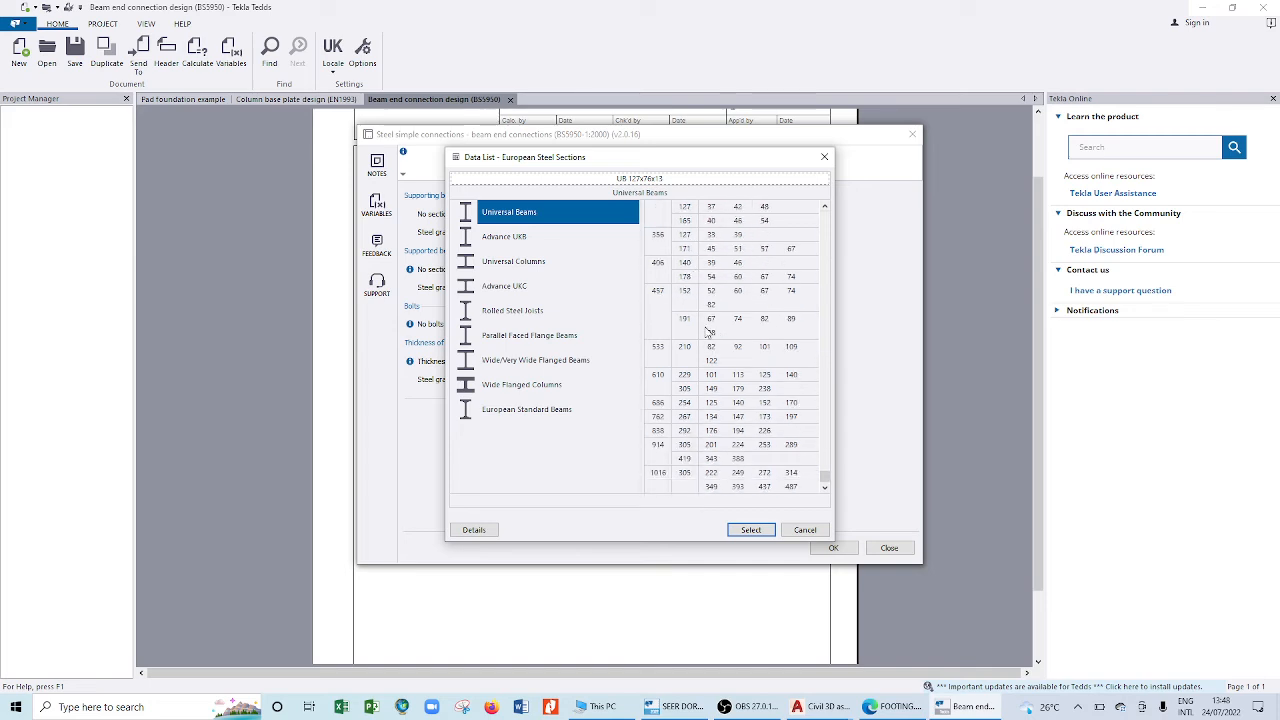
scroll(707, 332, "up", 3)
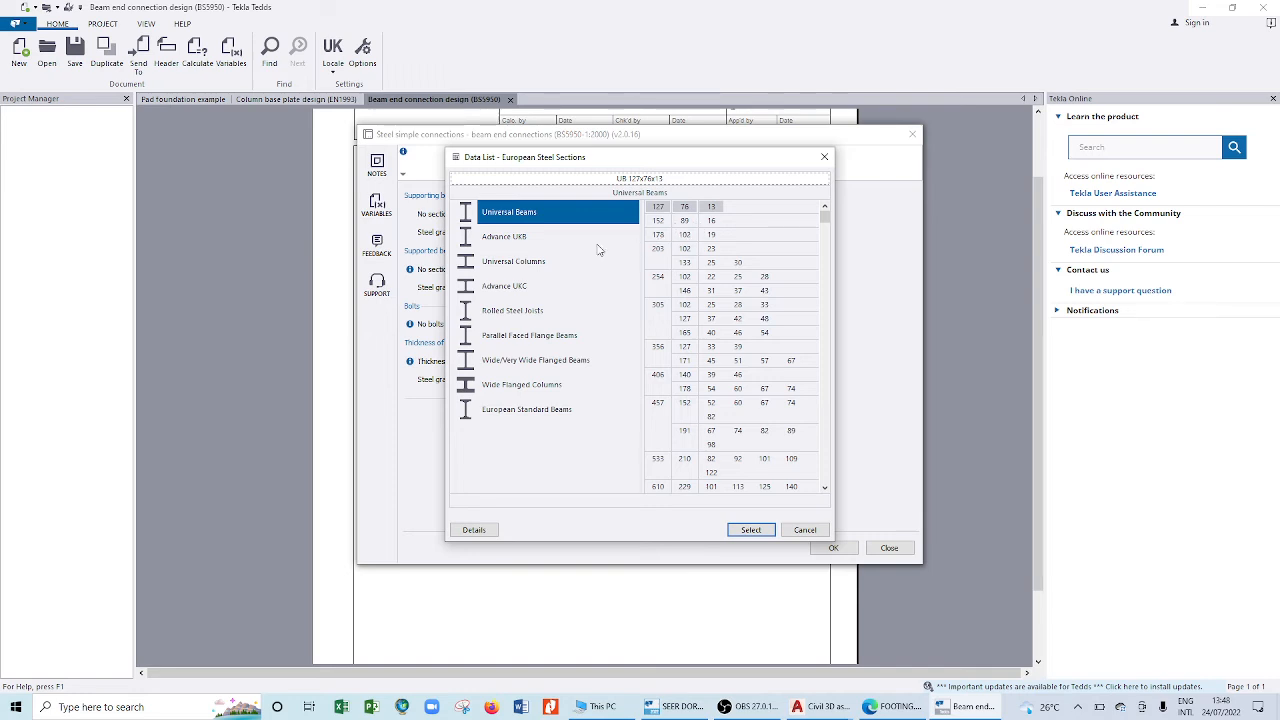
left_click(507, 246)
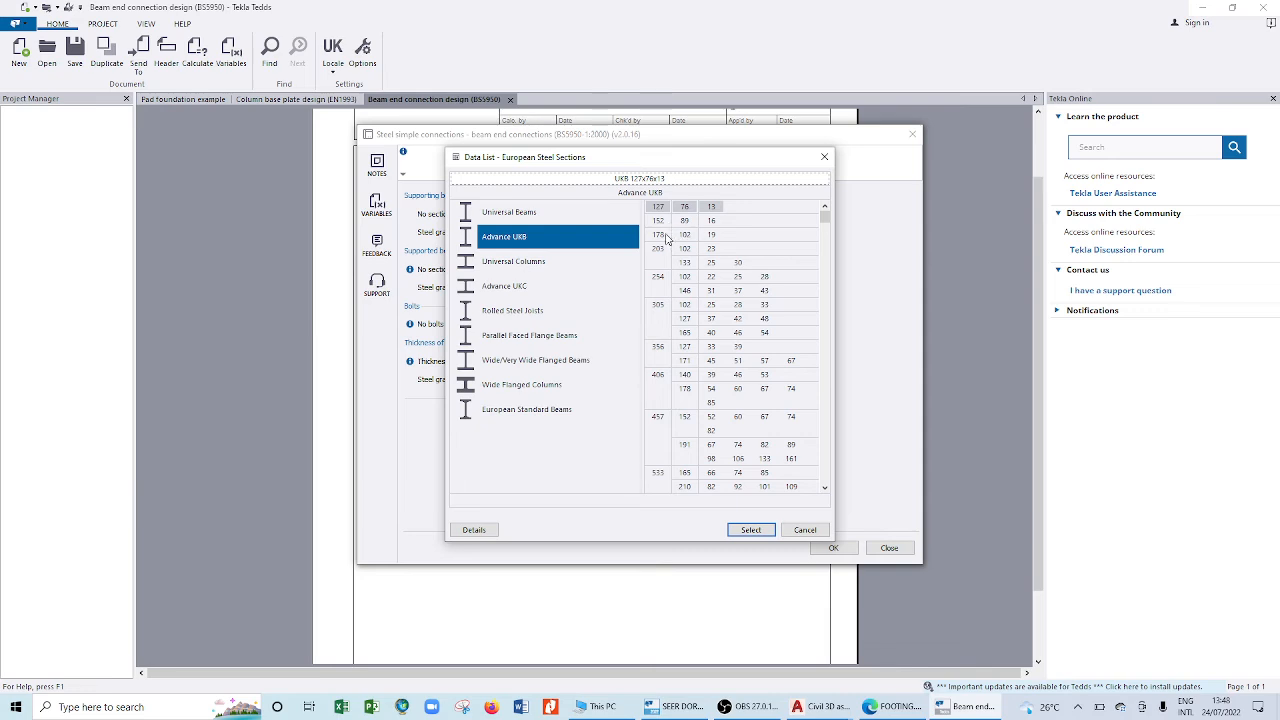
scroll(667, 245, "down", 2)
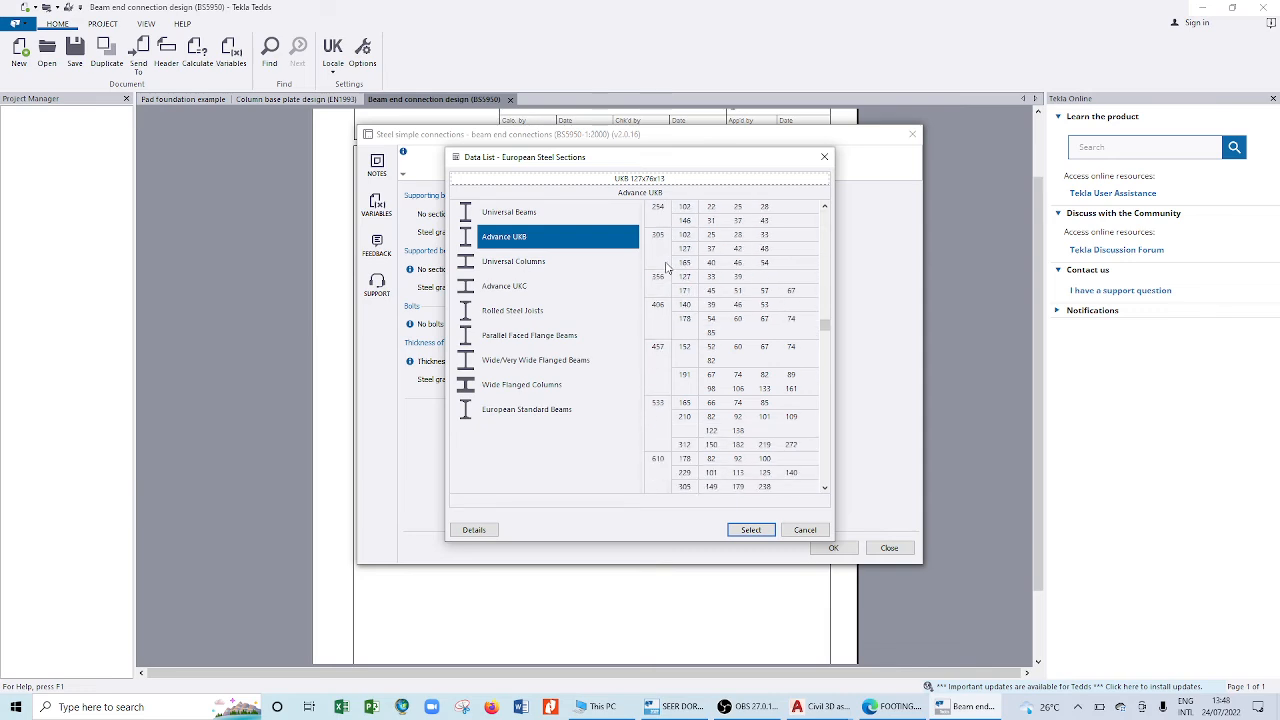
scroll(665, 268, "down", 2)
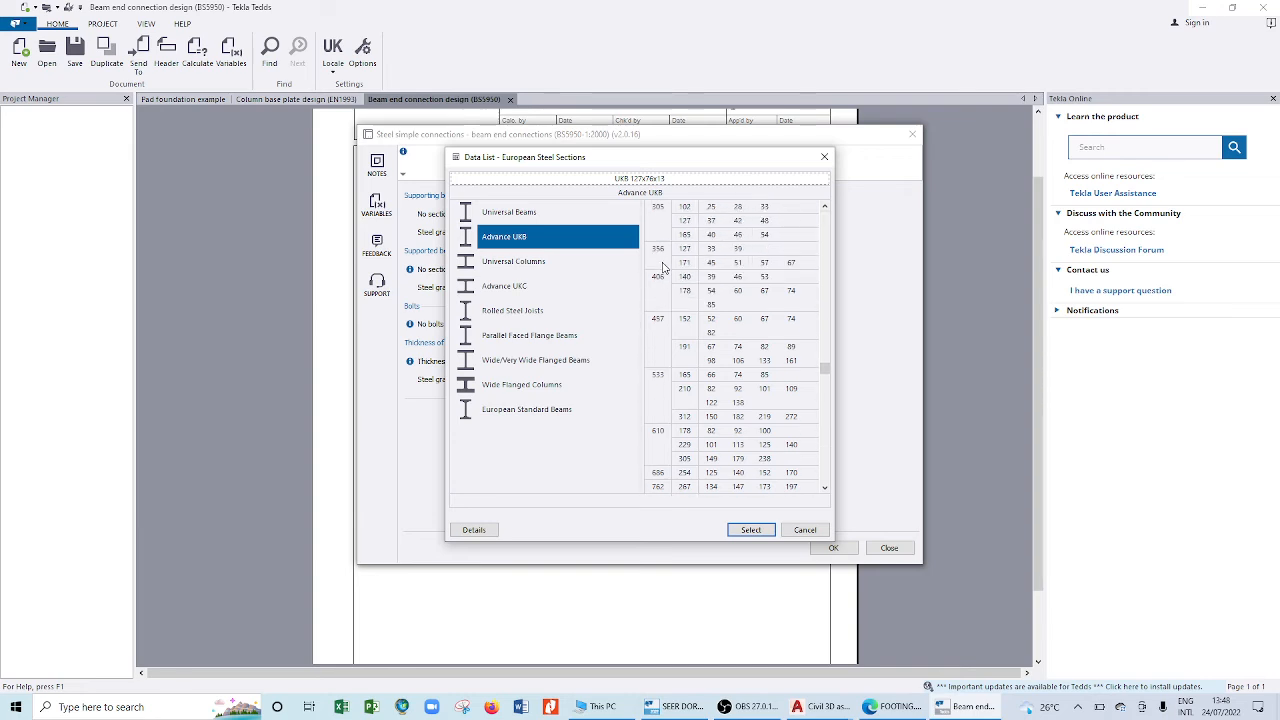
scroll(662, 268, "up", 3)
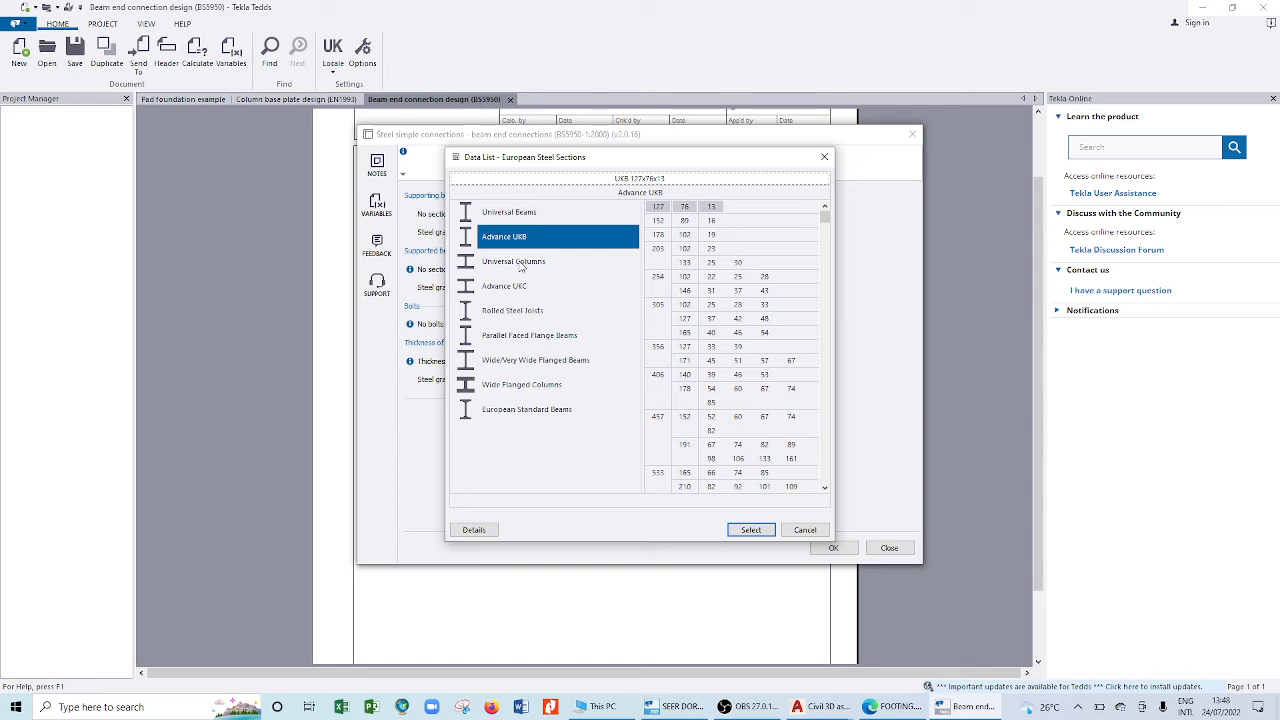
left_click(540, 410)
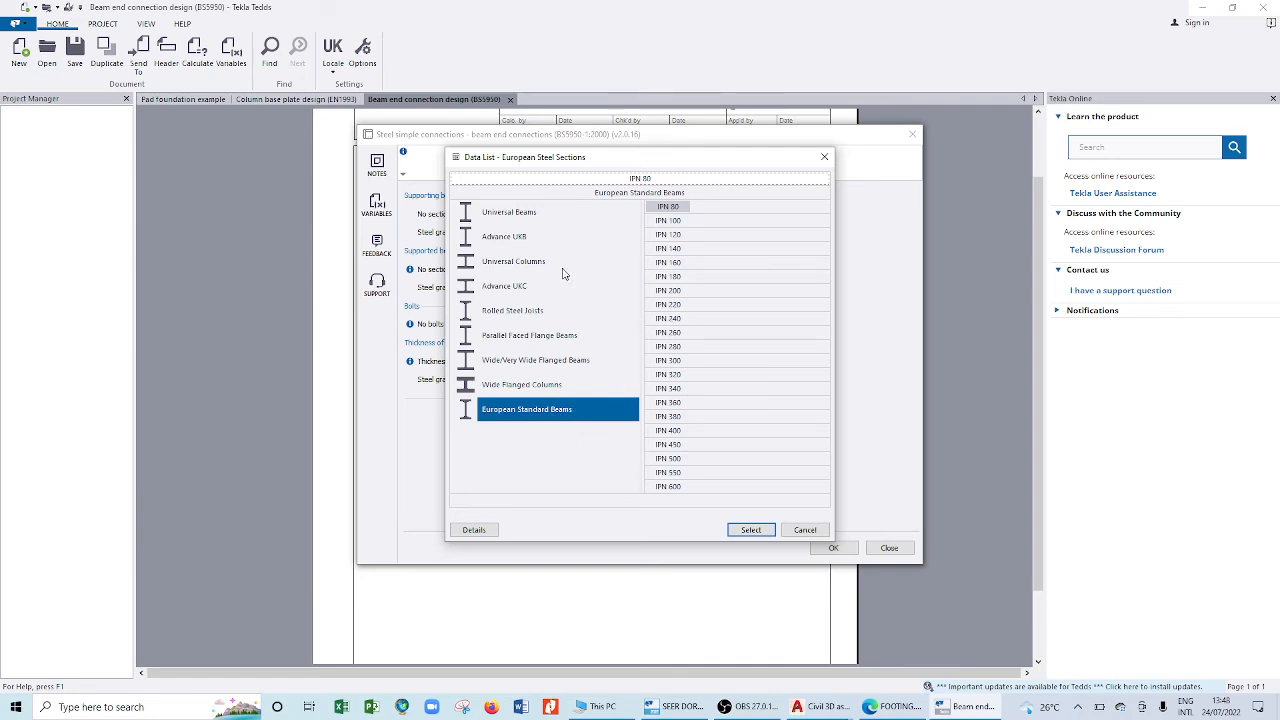
left_click(496, 338)
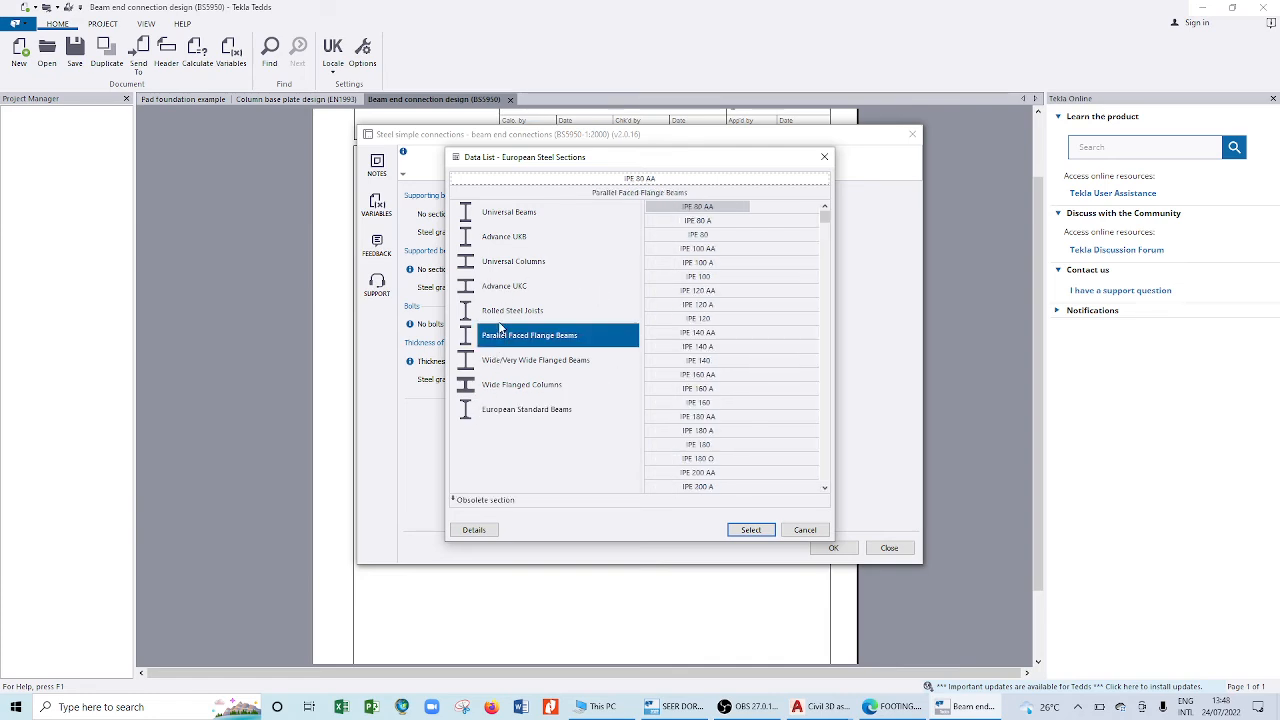
left_click(506, 312)
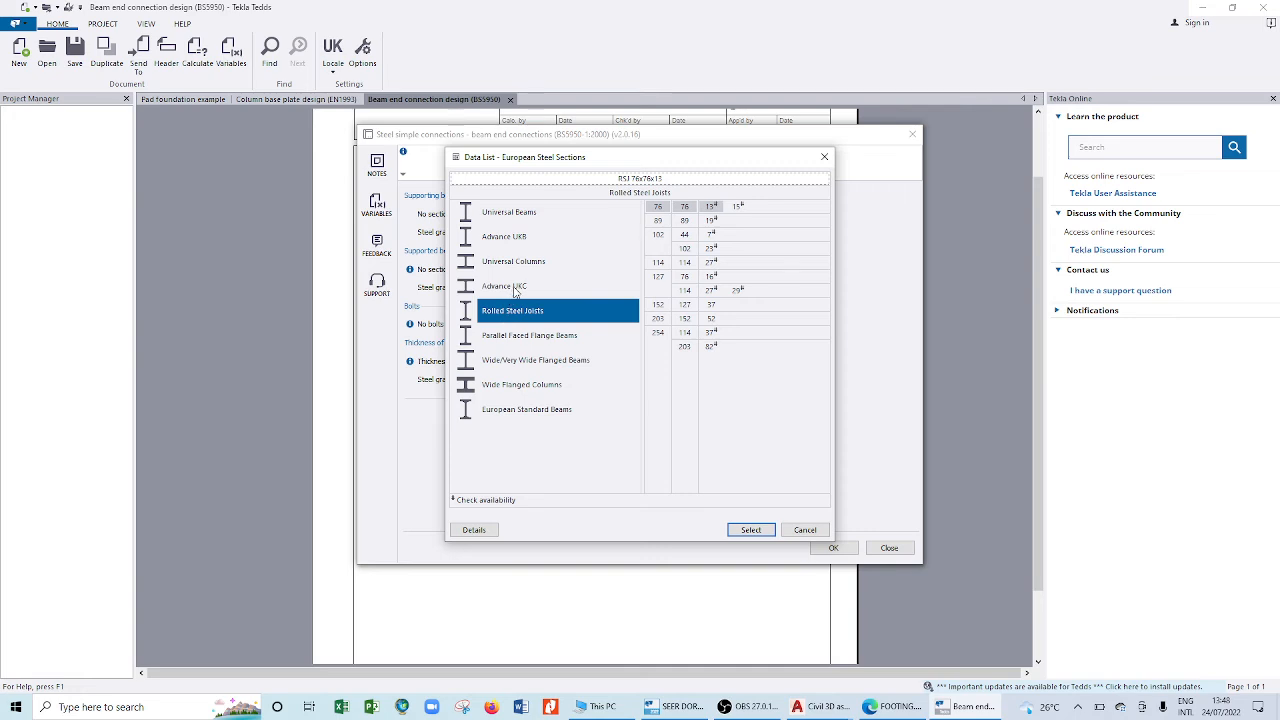
left_click(519, 287)
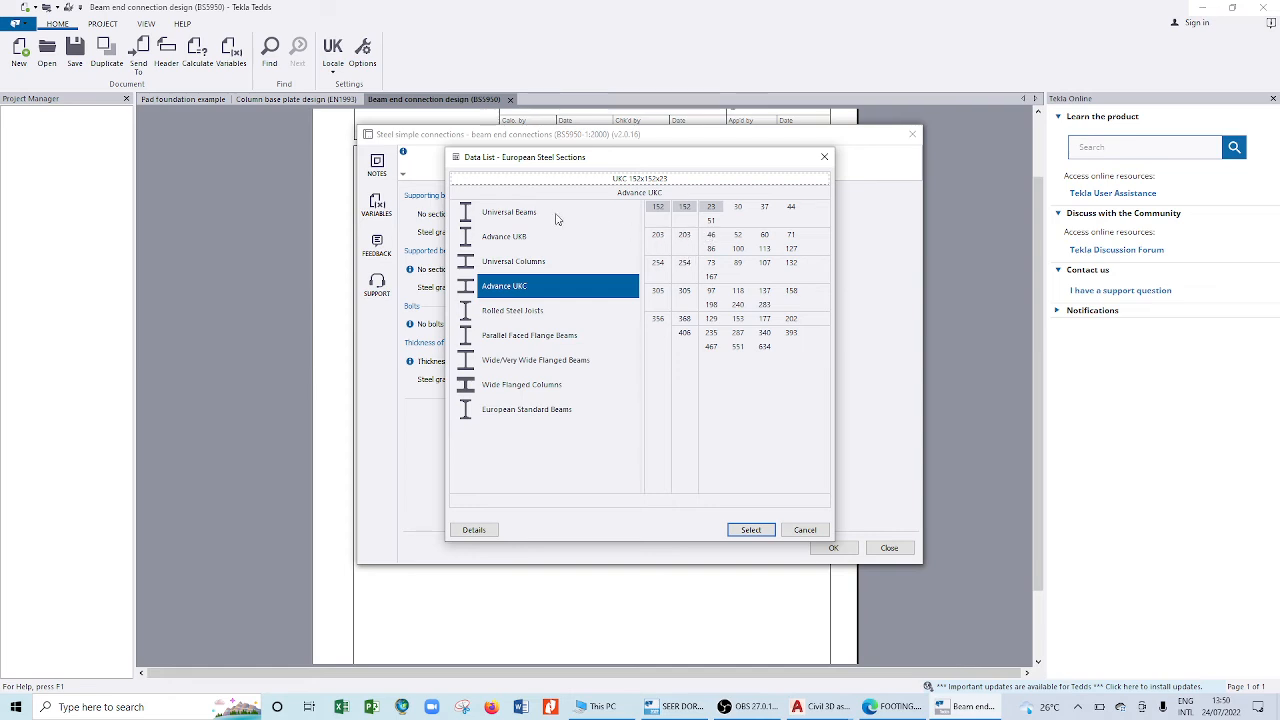
- Assign Universal Beam section UB 203x133x25 to the supporting beam and set its steel grade to S275
left_click(516, 217)
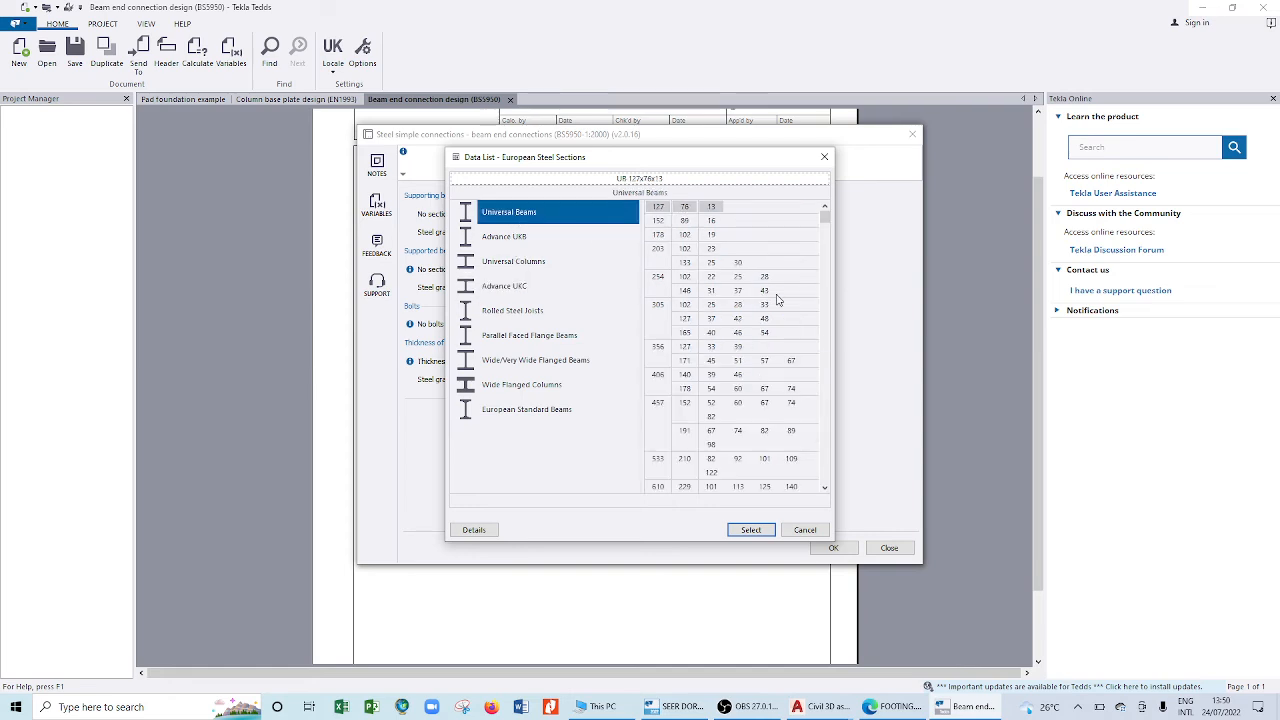
left_click(711, 263)
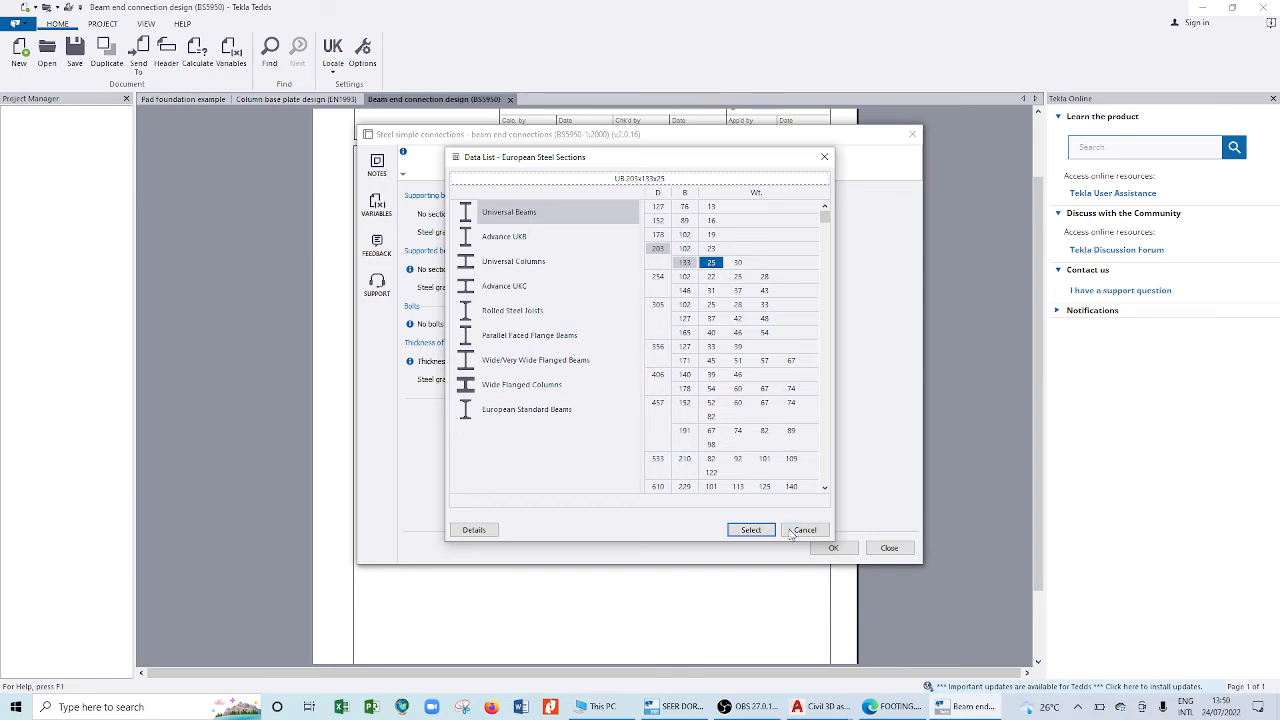
left_click(750, 530)
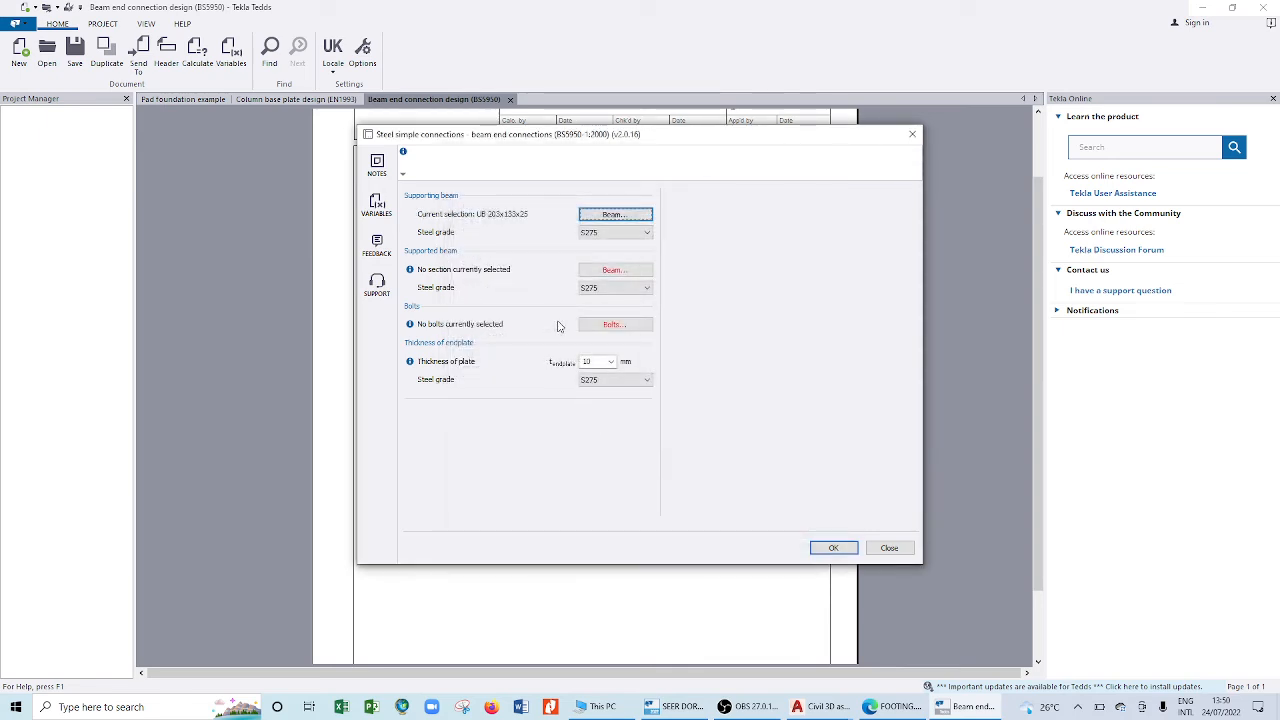
left_click(612, 235)
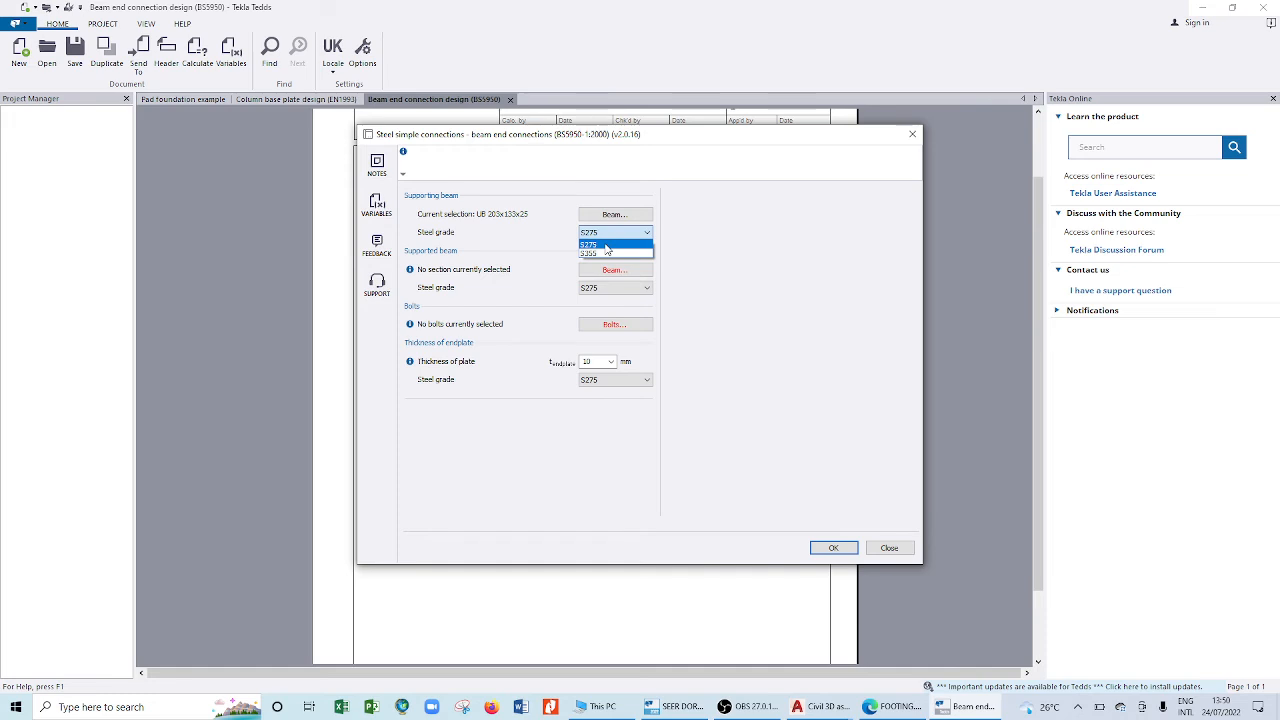
left_click(605, 245)
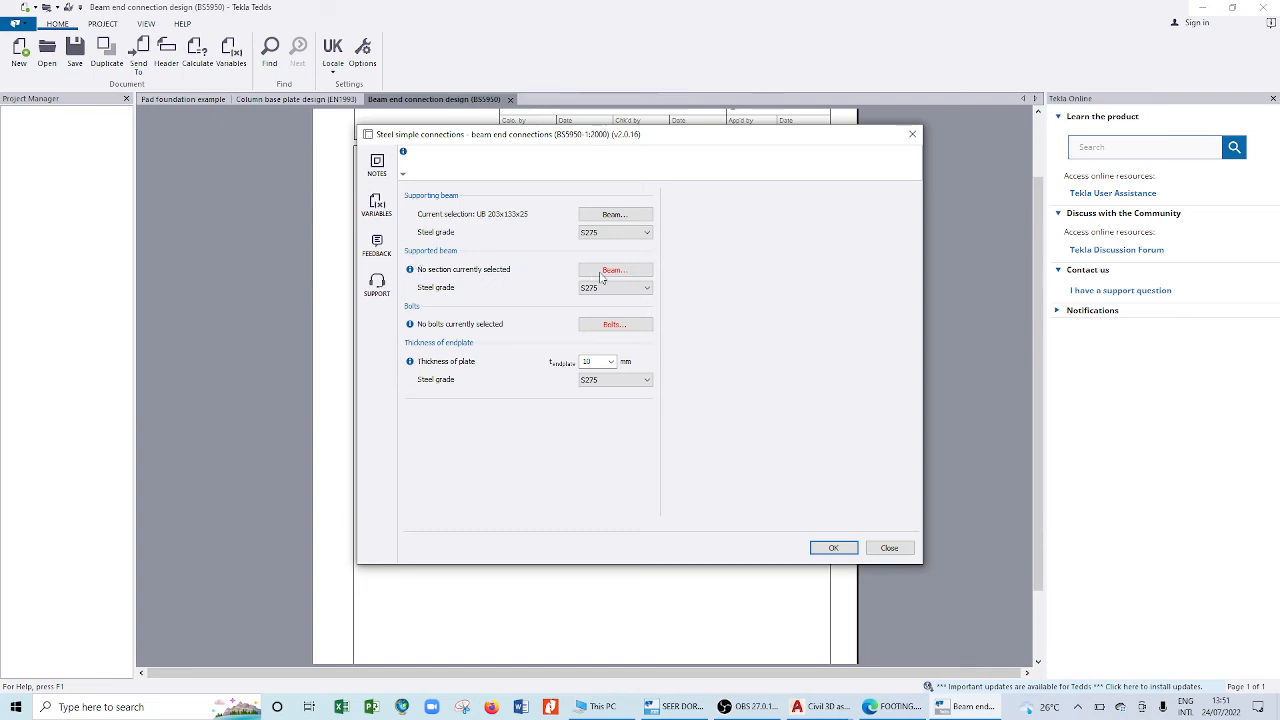
- Assign Universal Beam section UB 203x133x25 to the supported beam
left_click(603, 272)
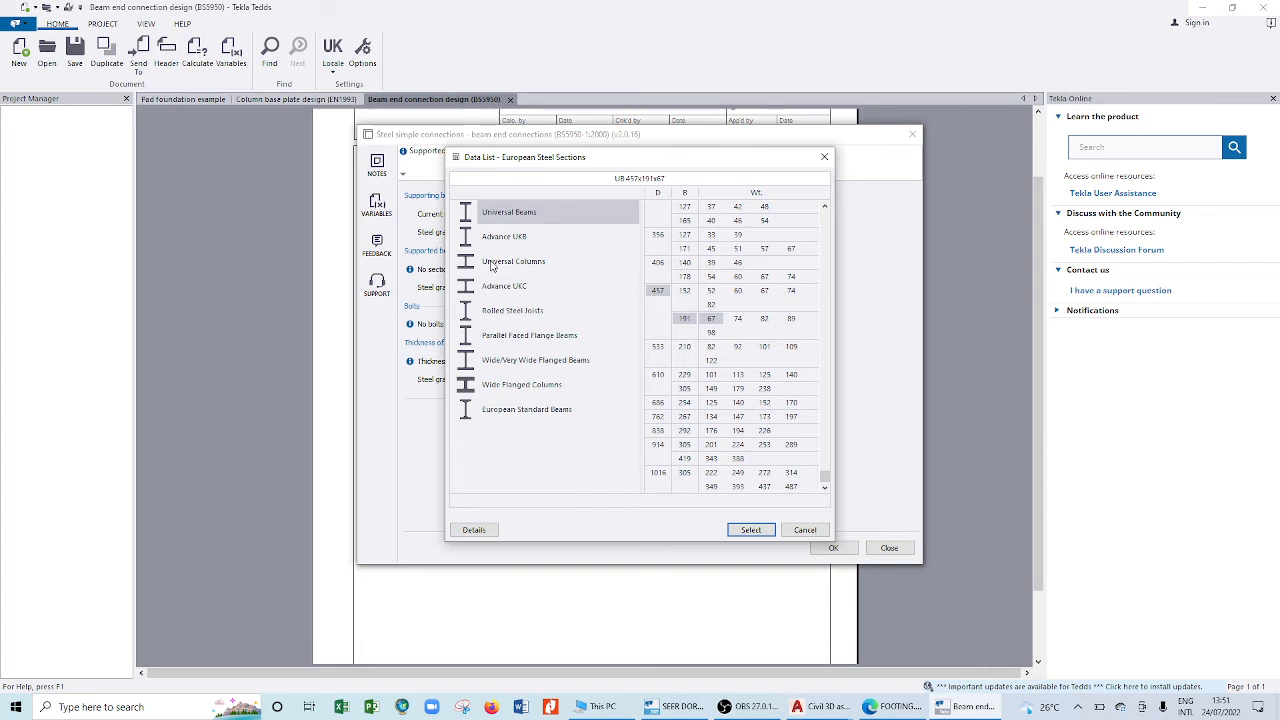
left_click(522, 219)
scroll(705, 268, "up", 3)
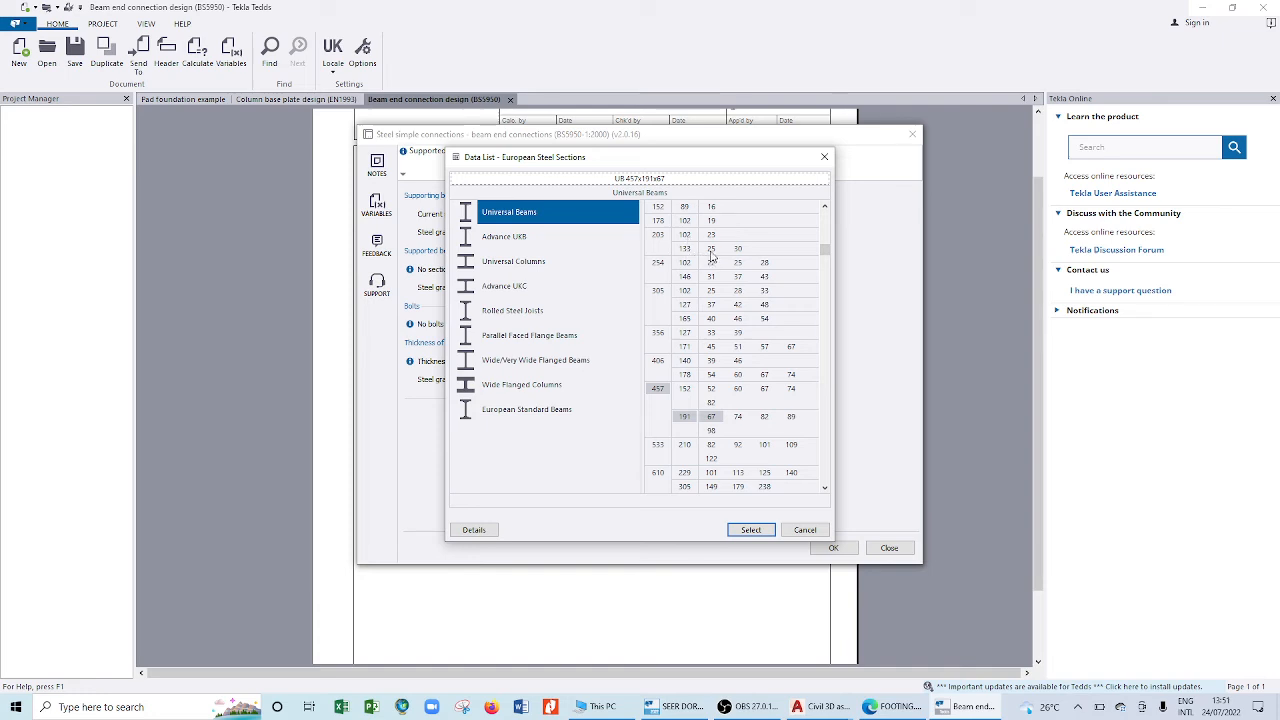
left_click(711, 249)
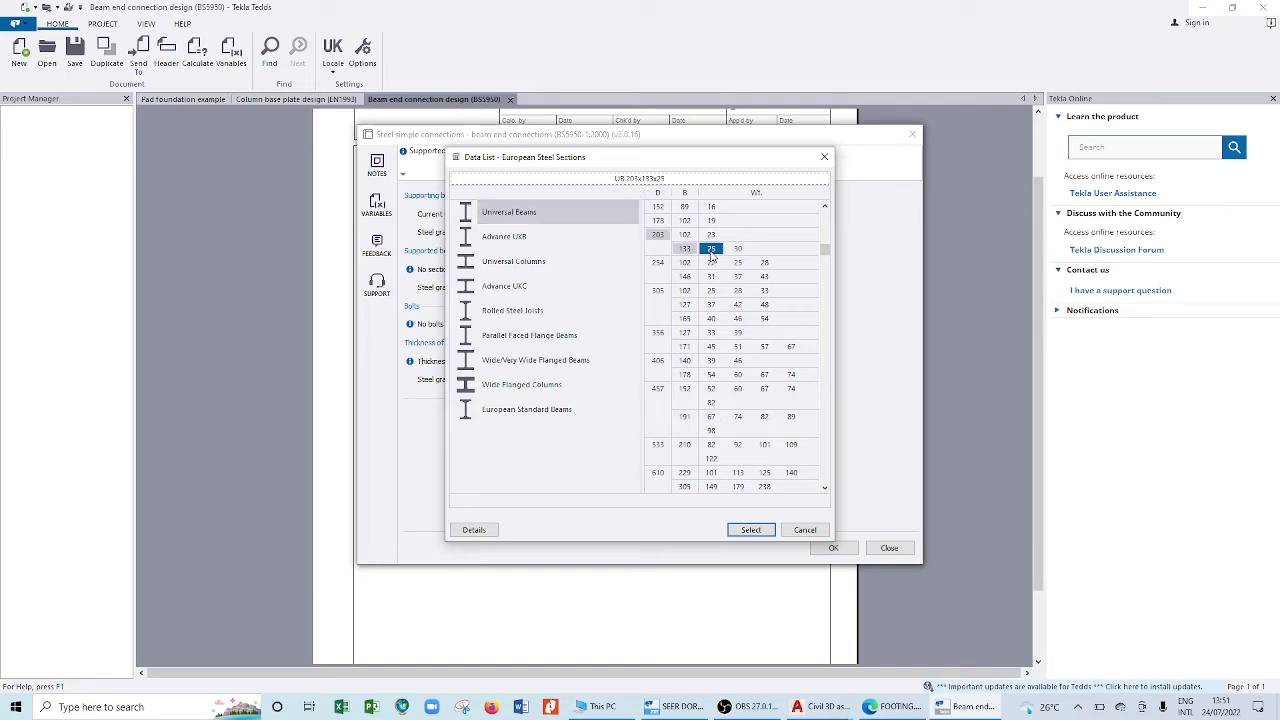
left_click(750, 530)
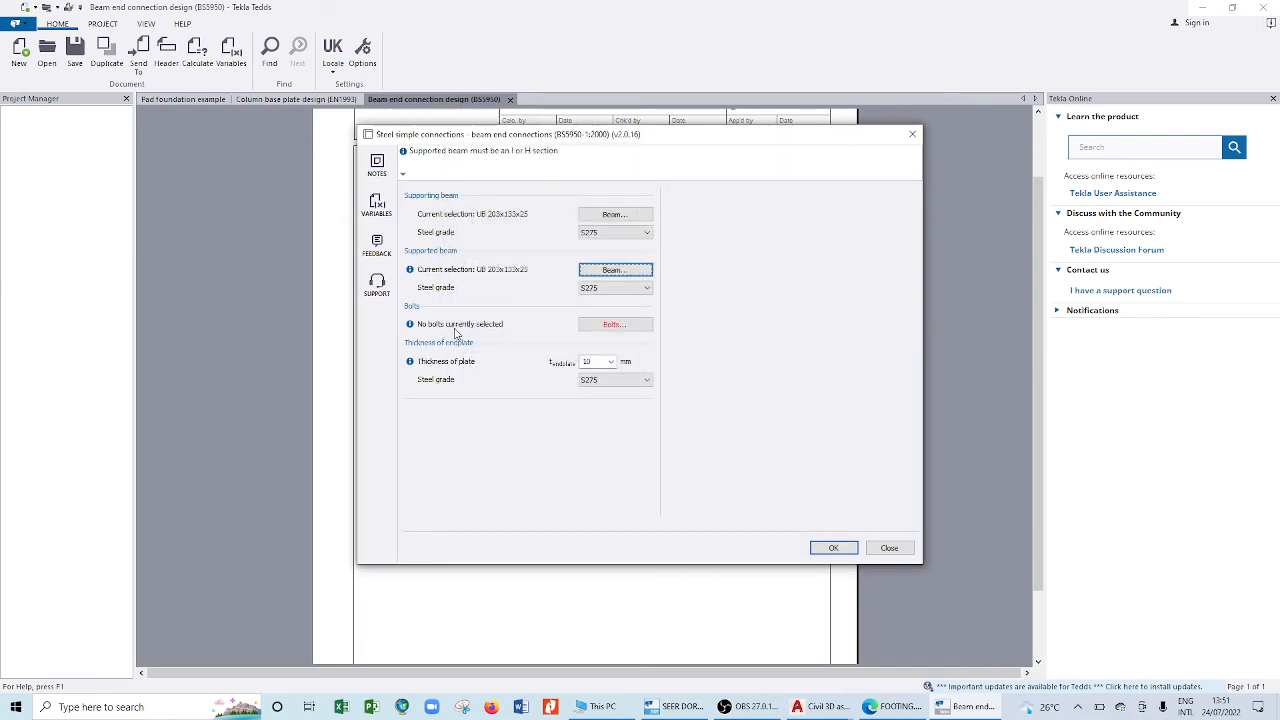
- Choose M16 Grade 8.8 Black Bolts for the connection
left_click(614, 325)
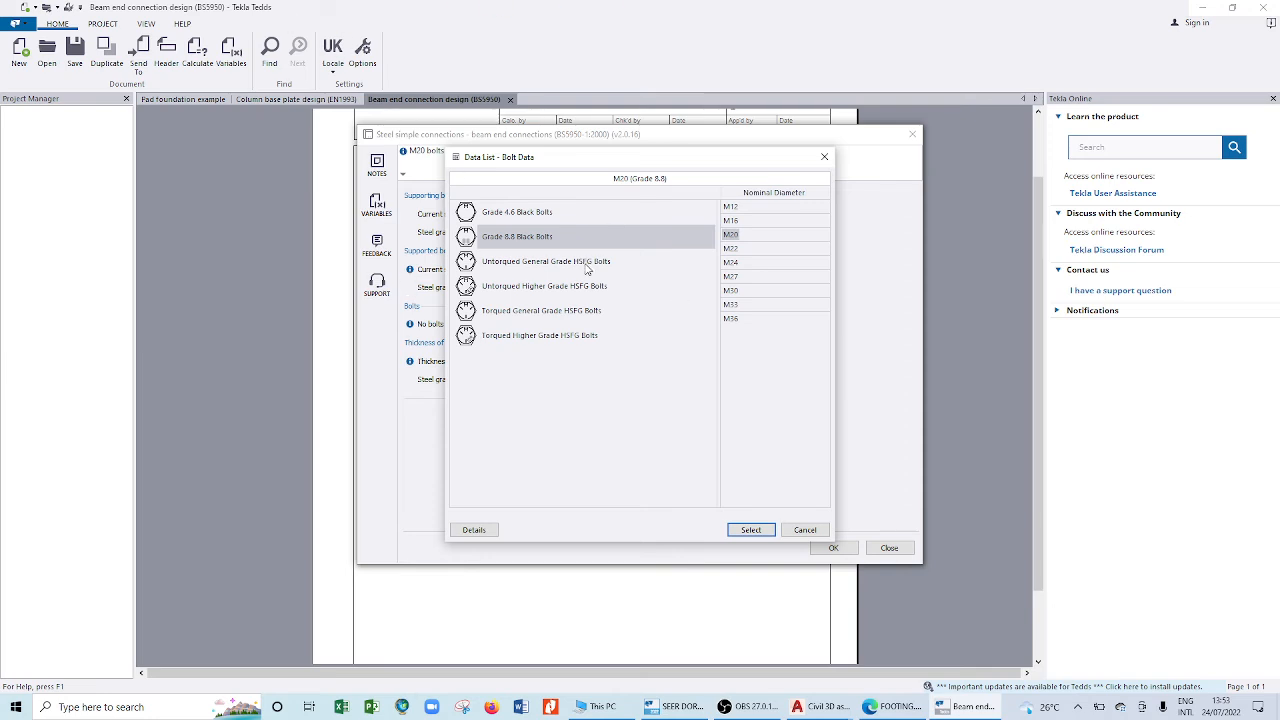
left_click(530, 243)
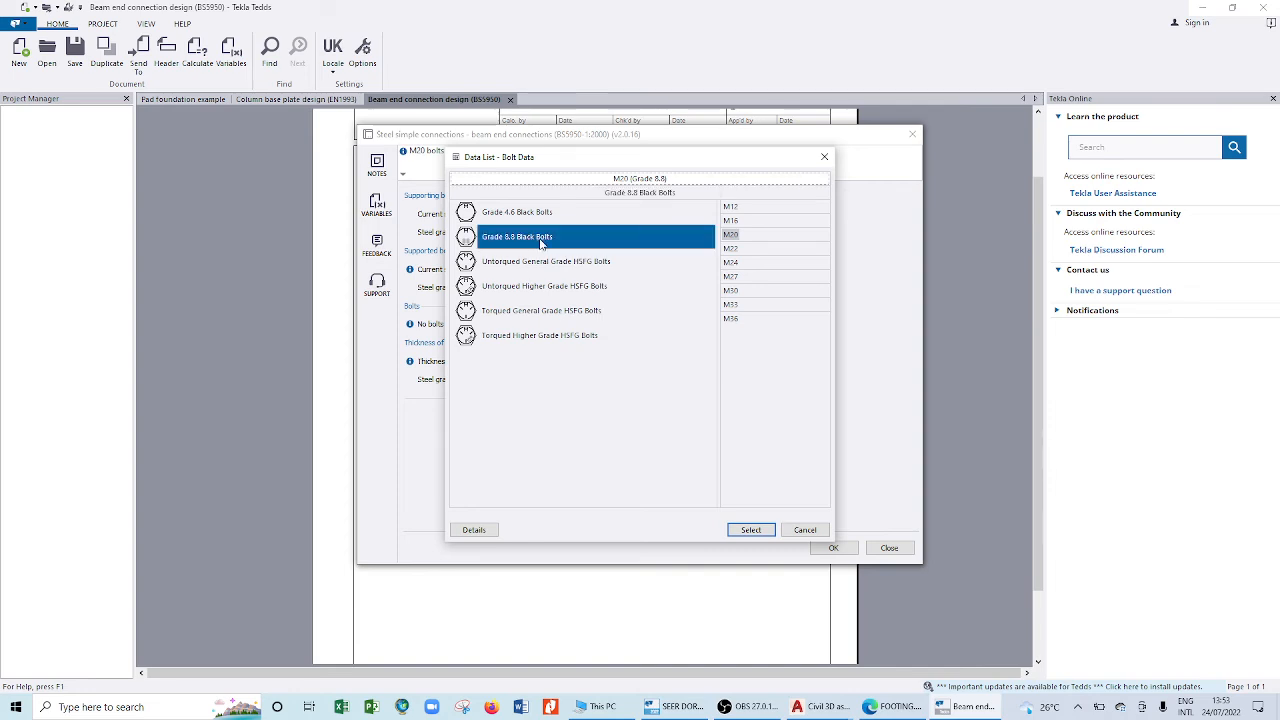
left_click(732, 221)
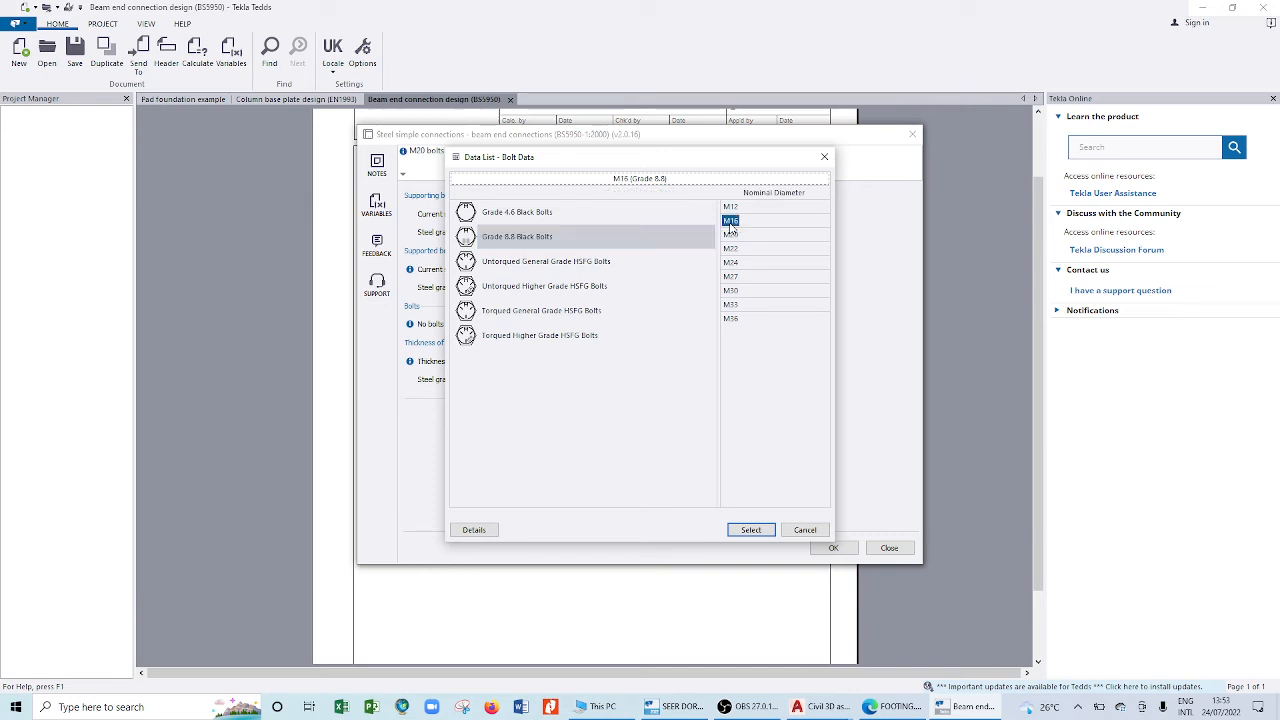
left_click(752, 531)
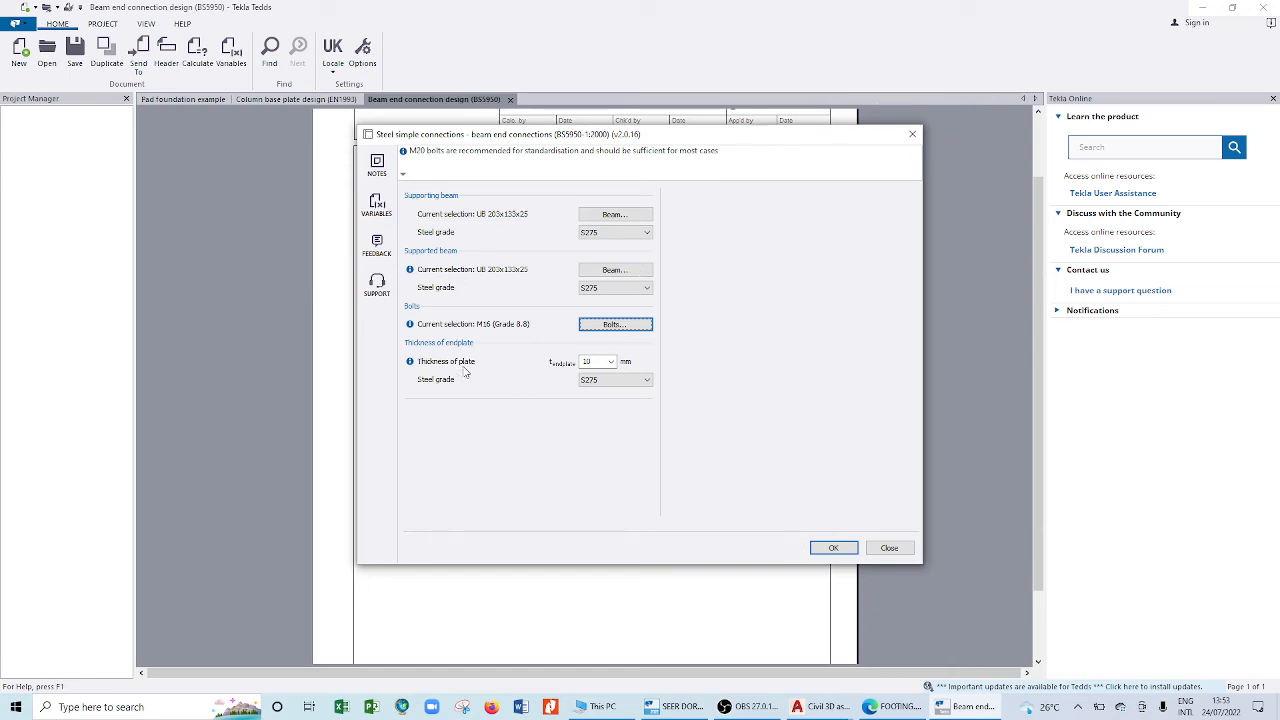
- Set the endplate thickness to 8 mm with steel grade S275 and accept the member details
left_click(612, 363)
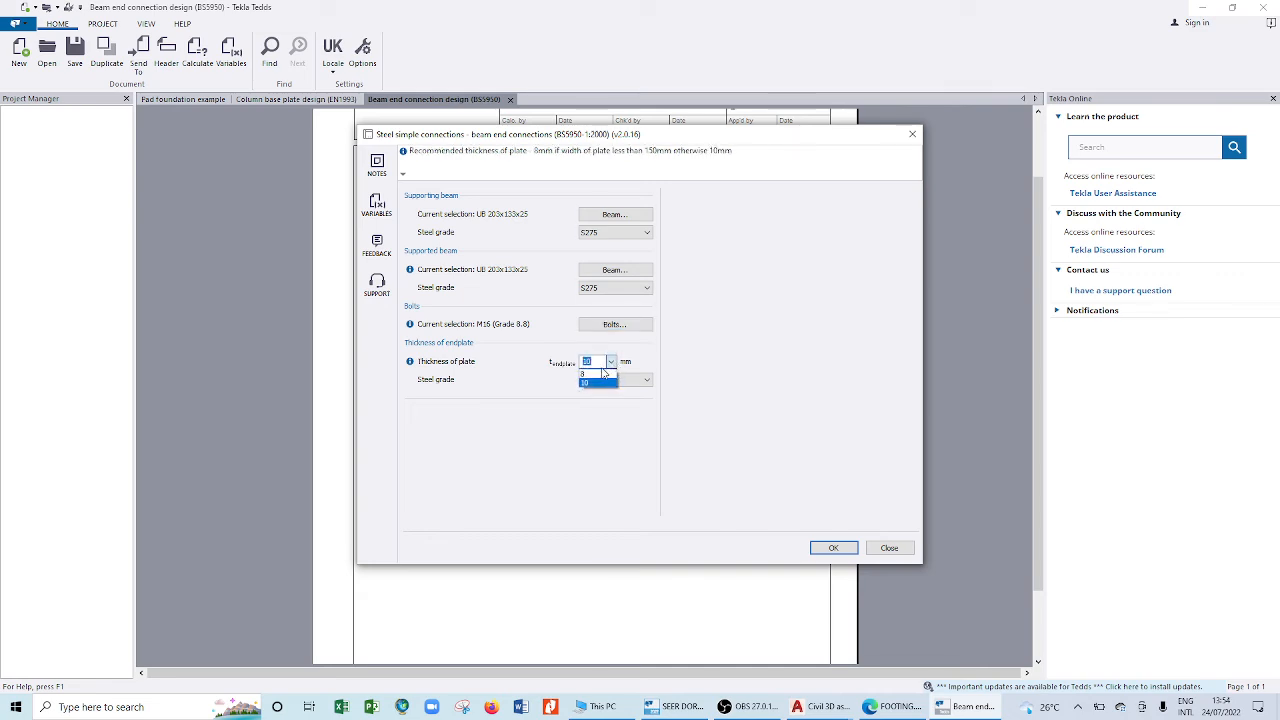
left_click(598, 375)
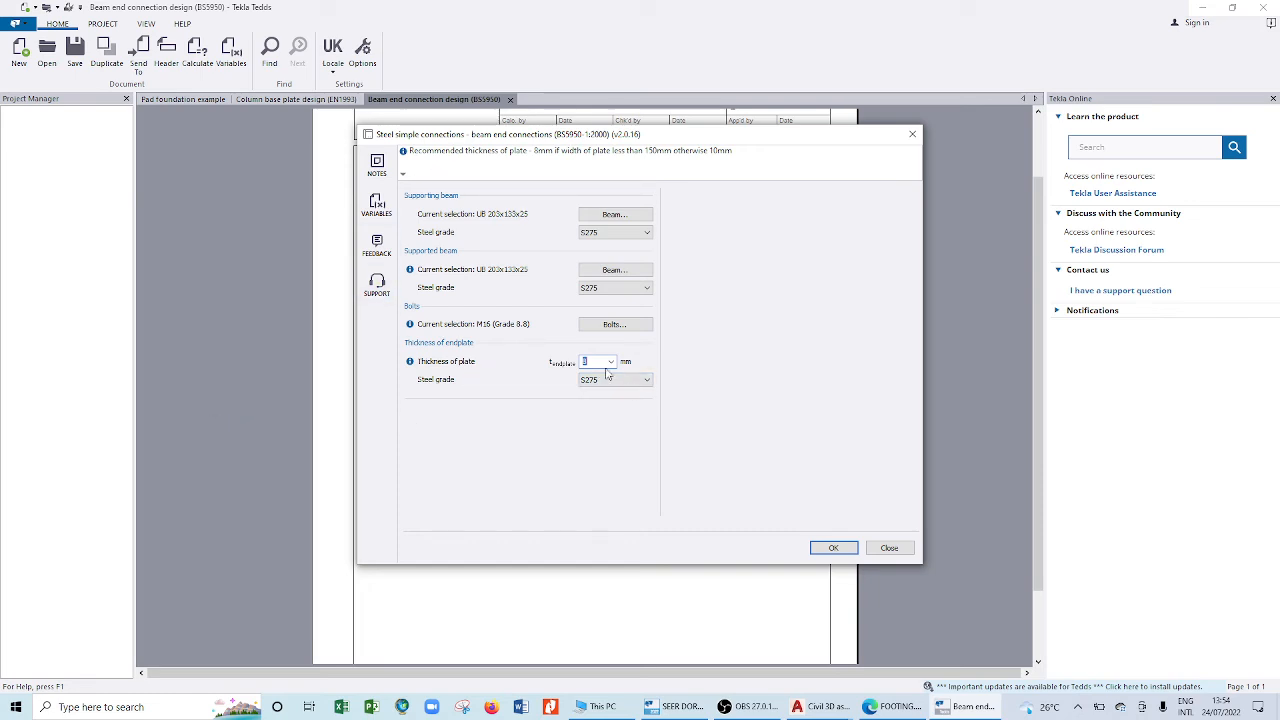
left_click(607, 380)
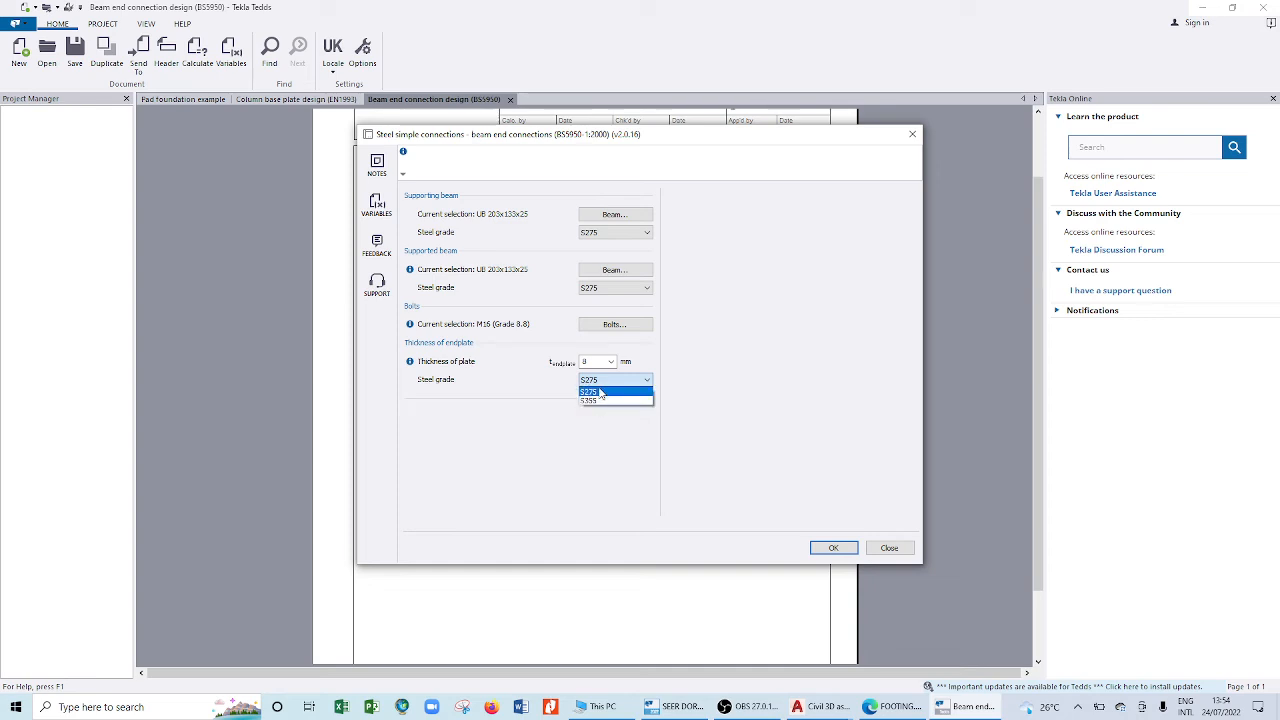
left_click(600, 392)
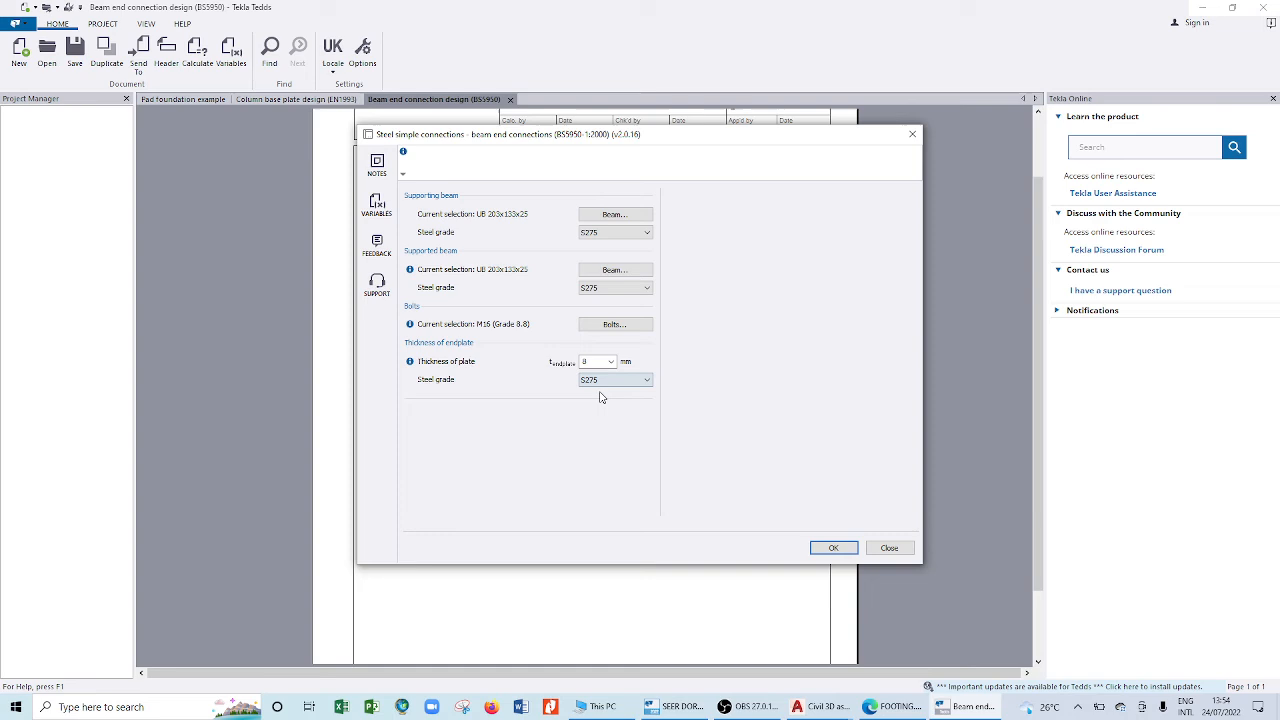
left_click(832, 549)
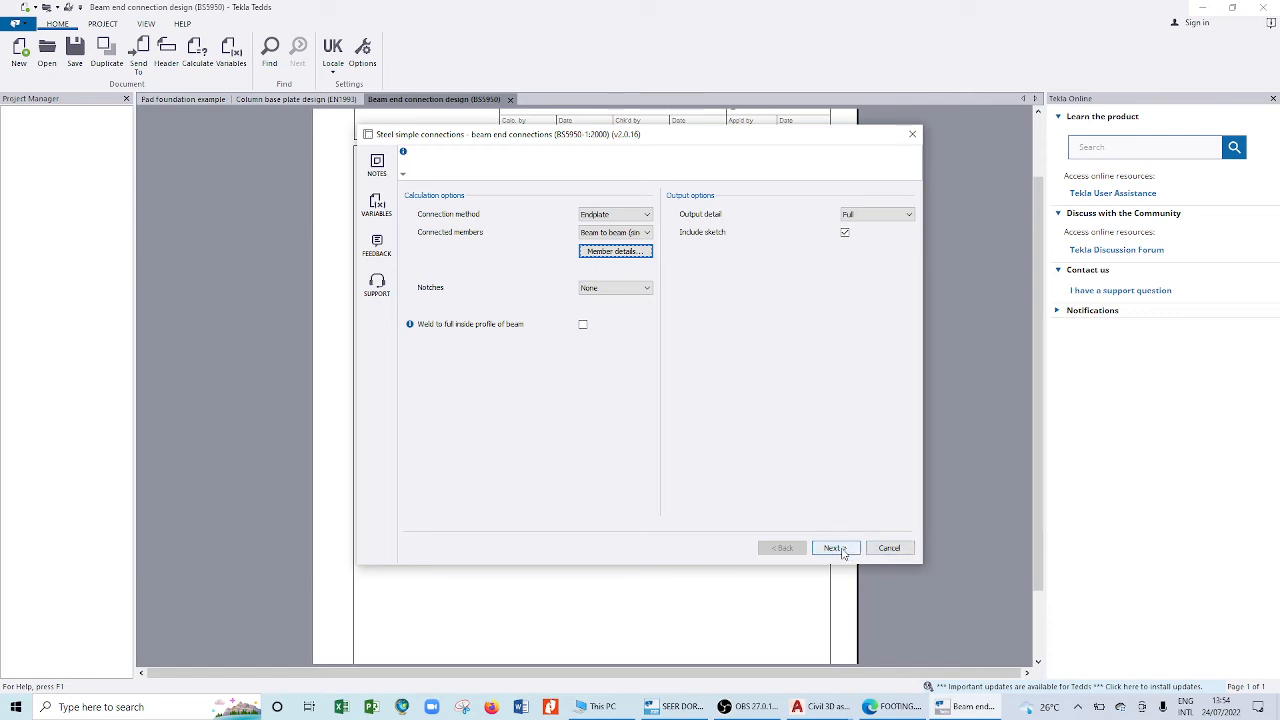
- Check the connection details page for the endplate, then return to the calculation options and show the available notch types
left_click(836, 549)
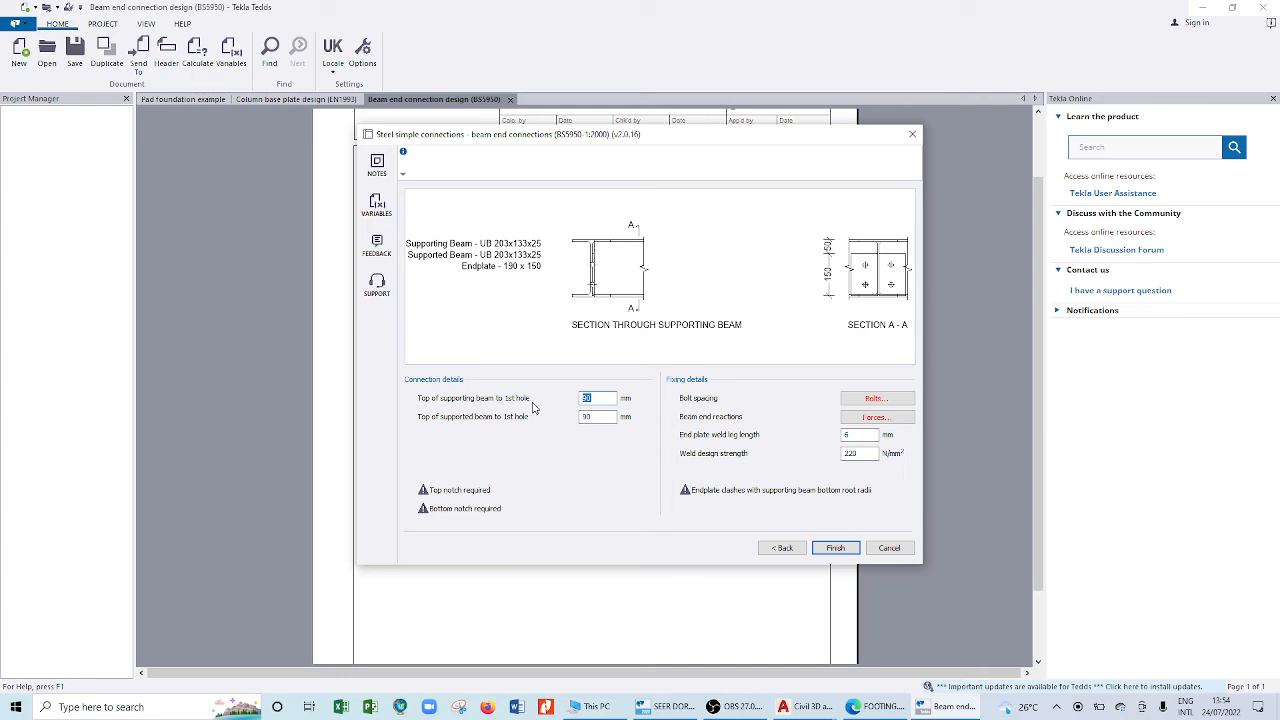
left_click(597, 399)
double_click(587, 398)
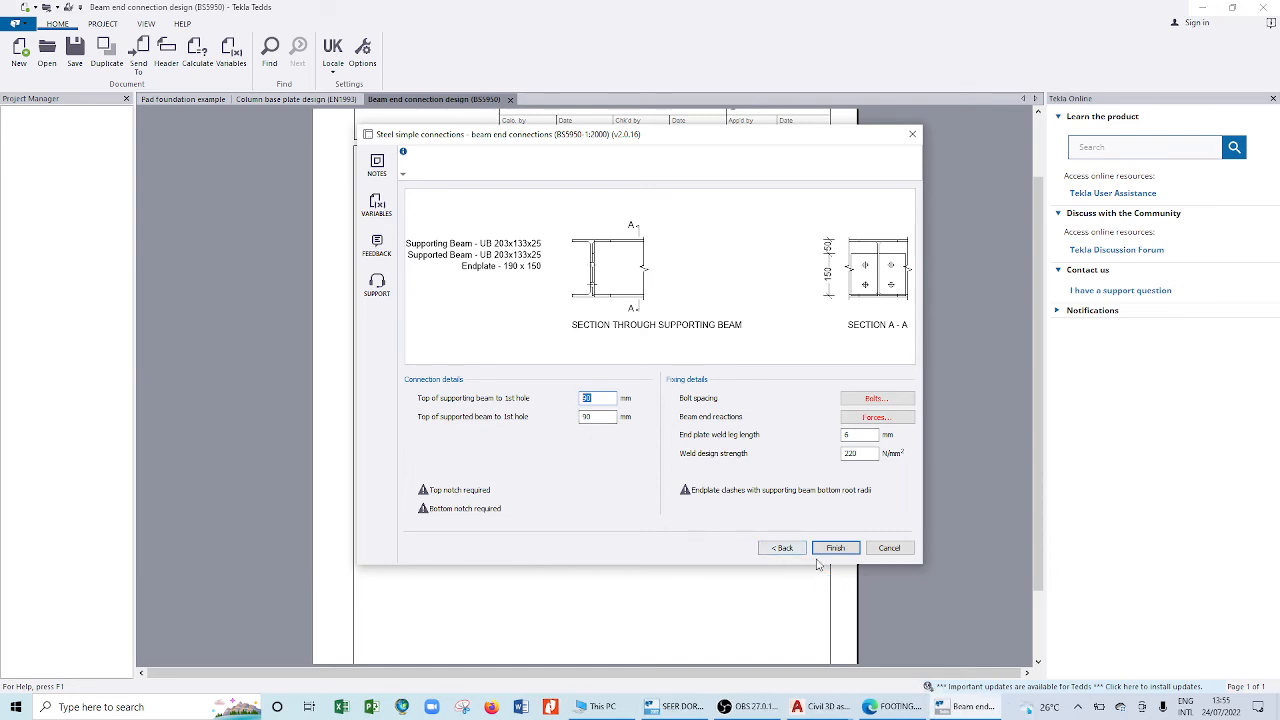
left_click(784, 552)
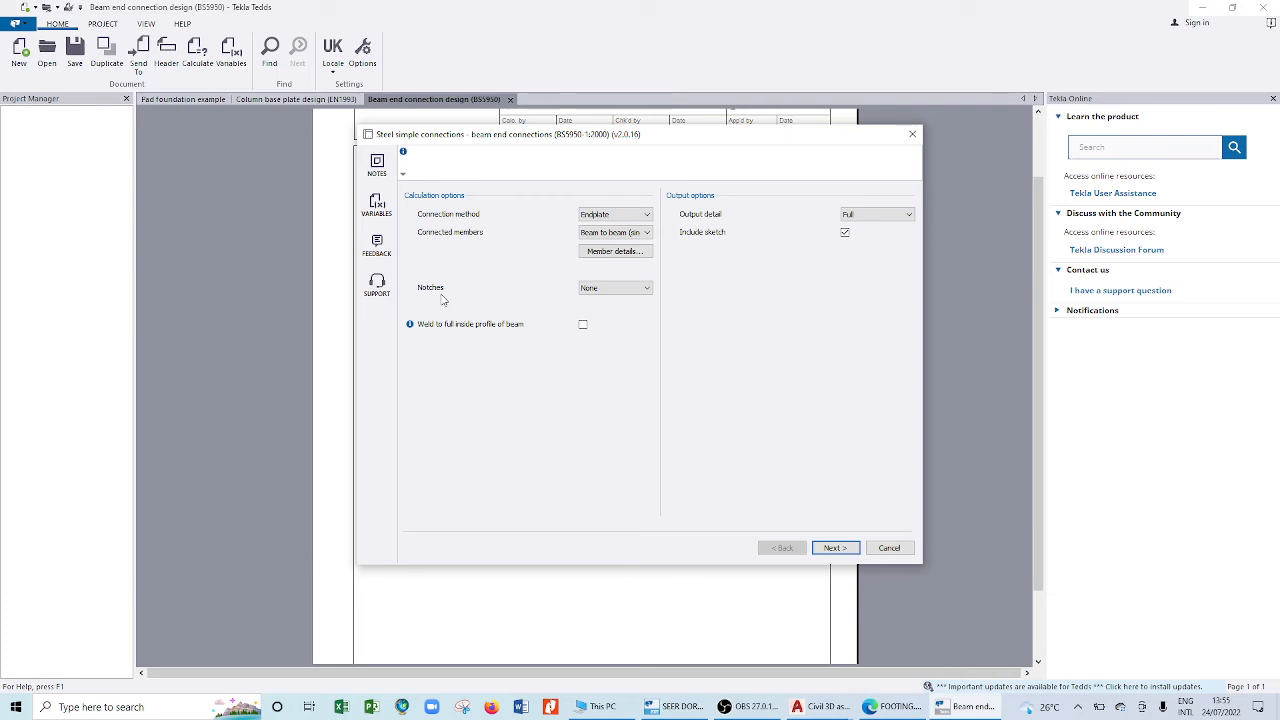
left_click(610, 290)
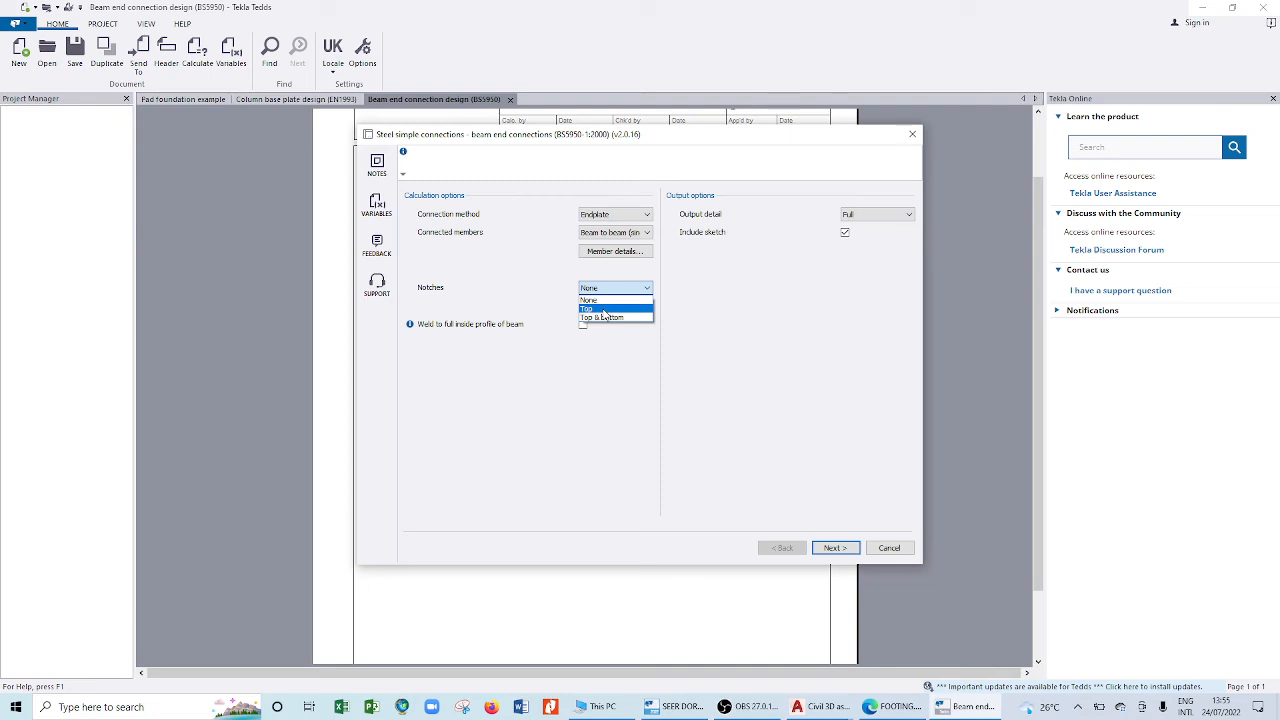
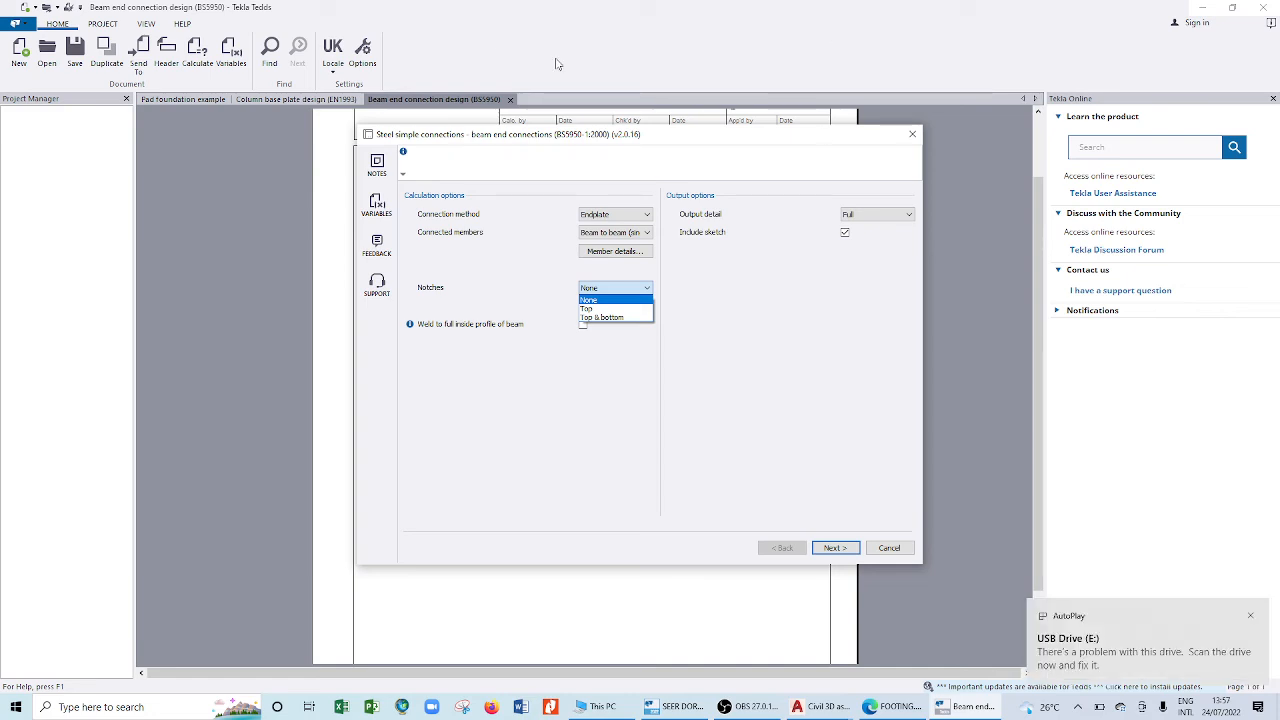
- Switch to File Explorer by searching for "this pc" and open USB Drive (E:)
left_click(93, 707)
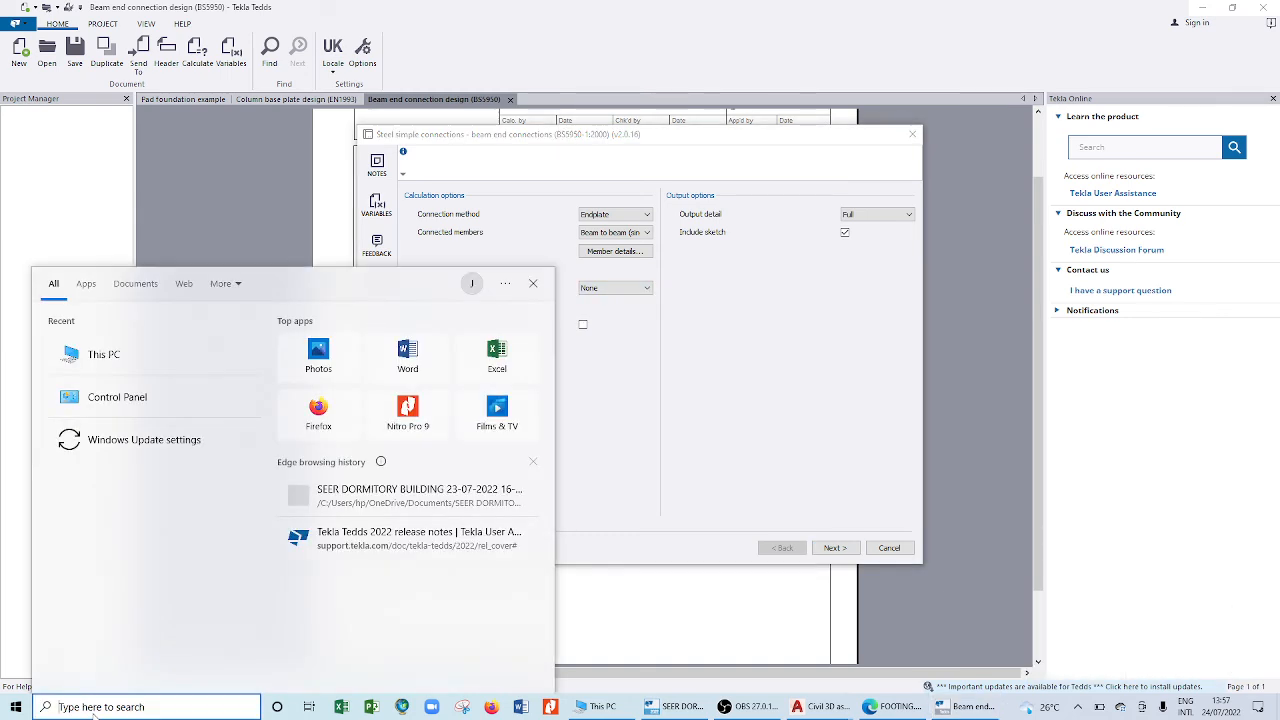
type("this pc")
key("Return")
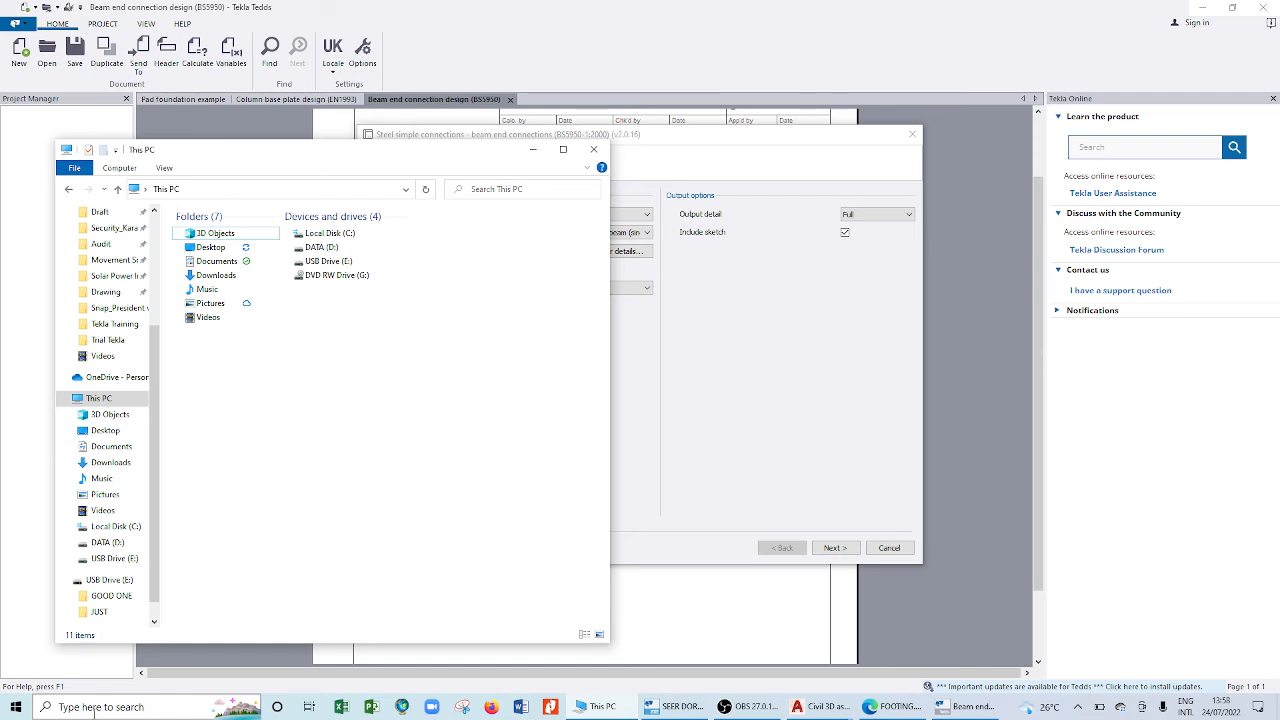
key("Down")
key("Down")
key("Down")
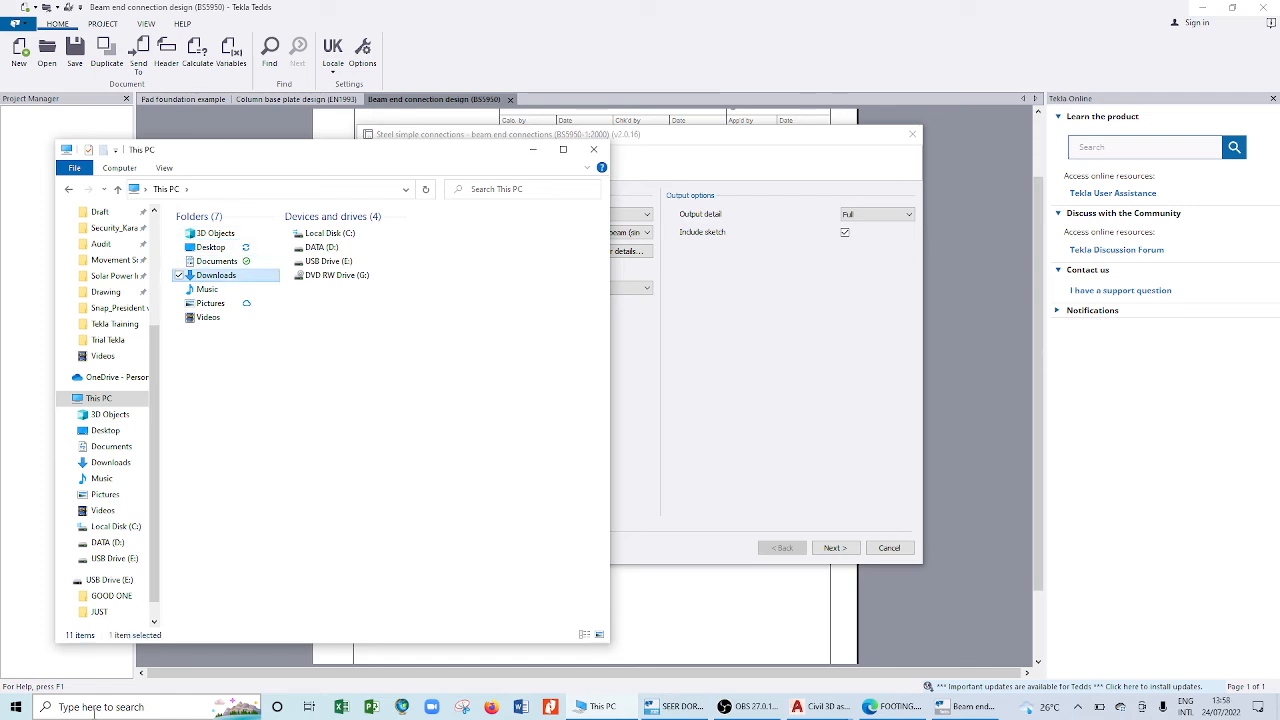
key("Right")
key("Up")
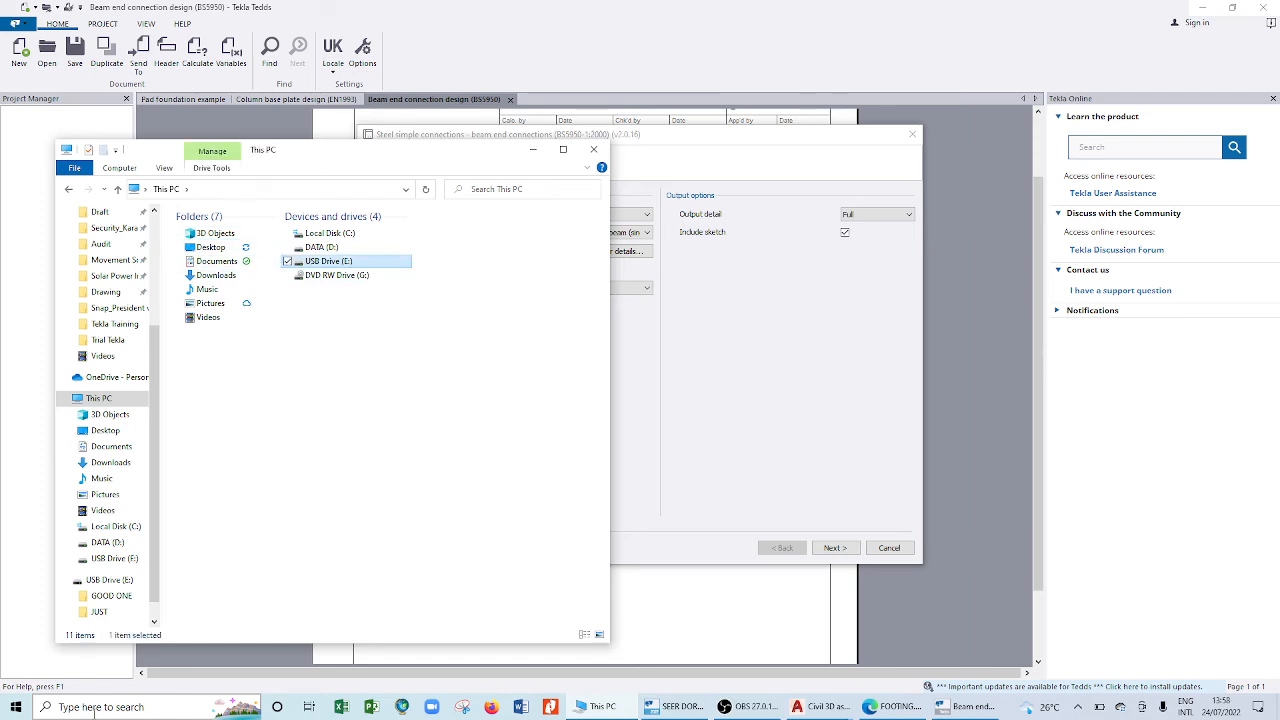
key("Return")
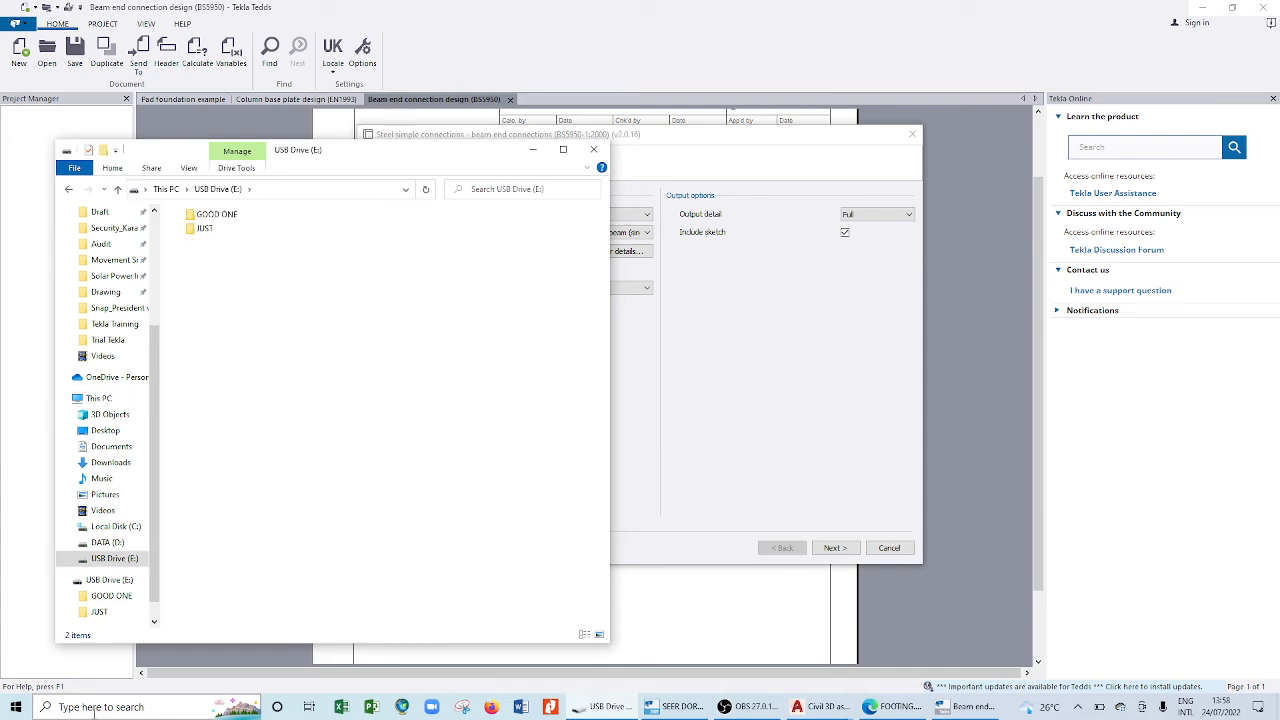
- Open the CONNECTION DESIGN SUMMARRY PDF from the LECTURE 2 folder inside JUST and examine its beam notch guidance up close
key("Down")
key("Return")
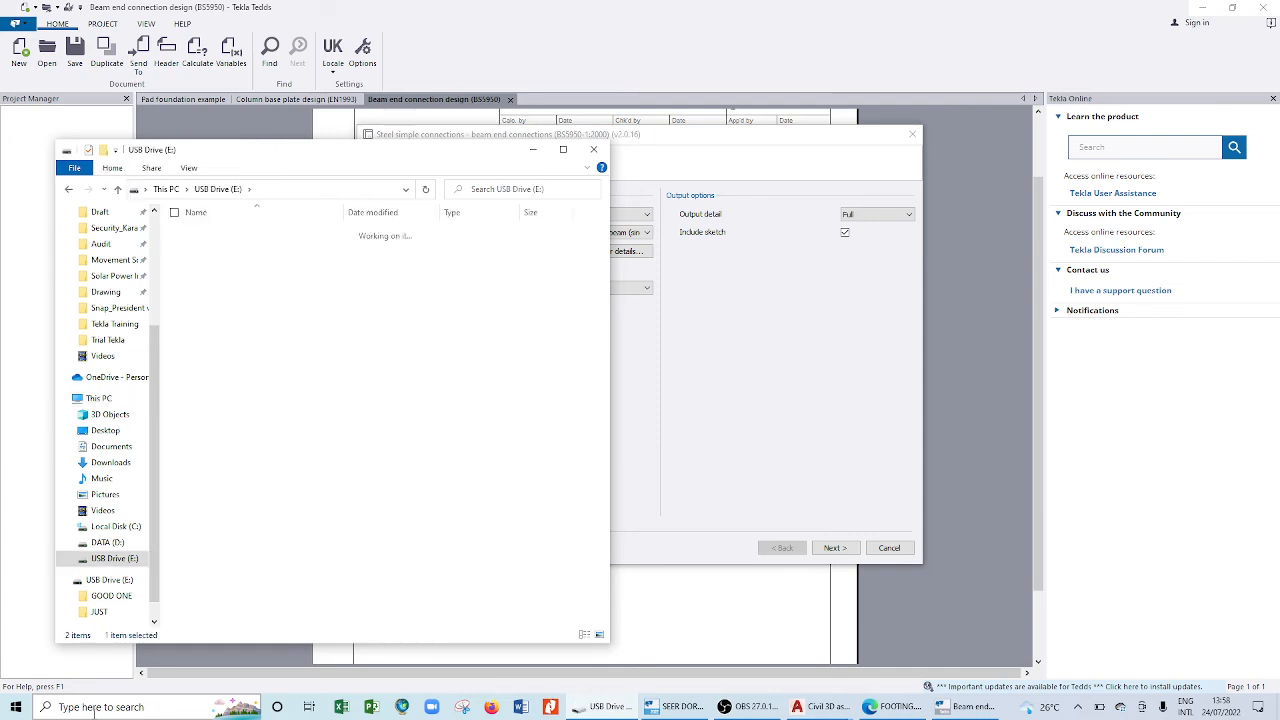
key("Down")
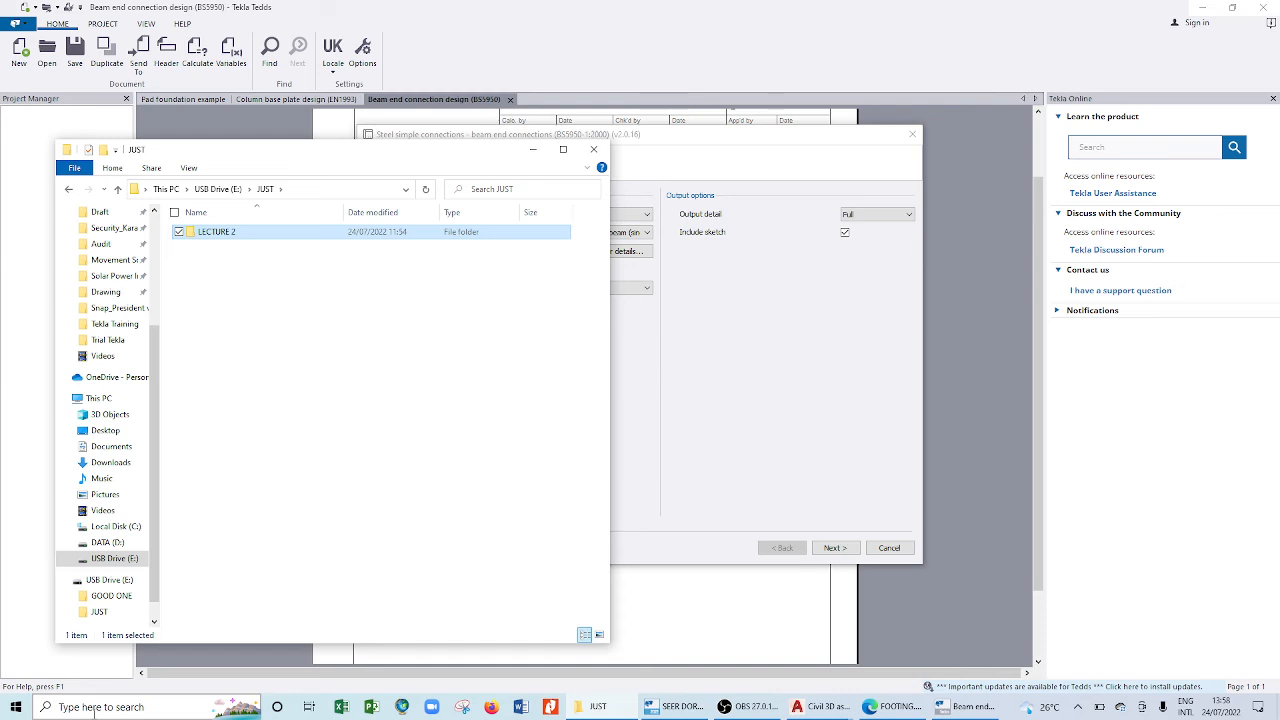
key("Return")
key("Down")
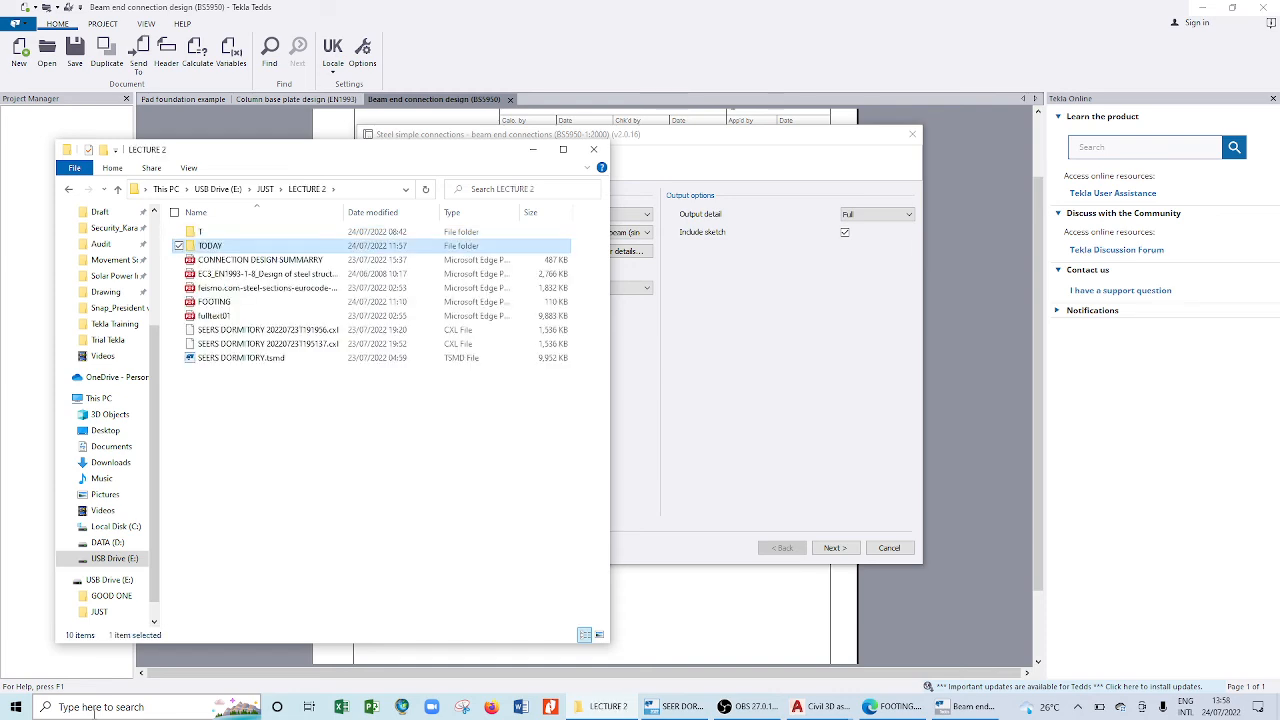
key("Down")
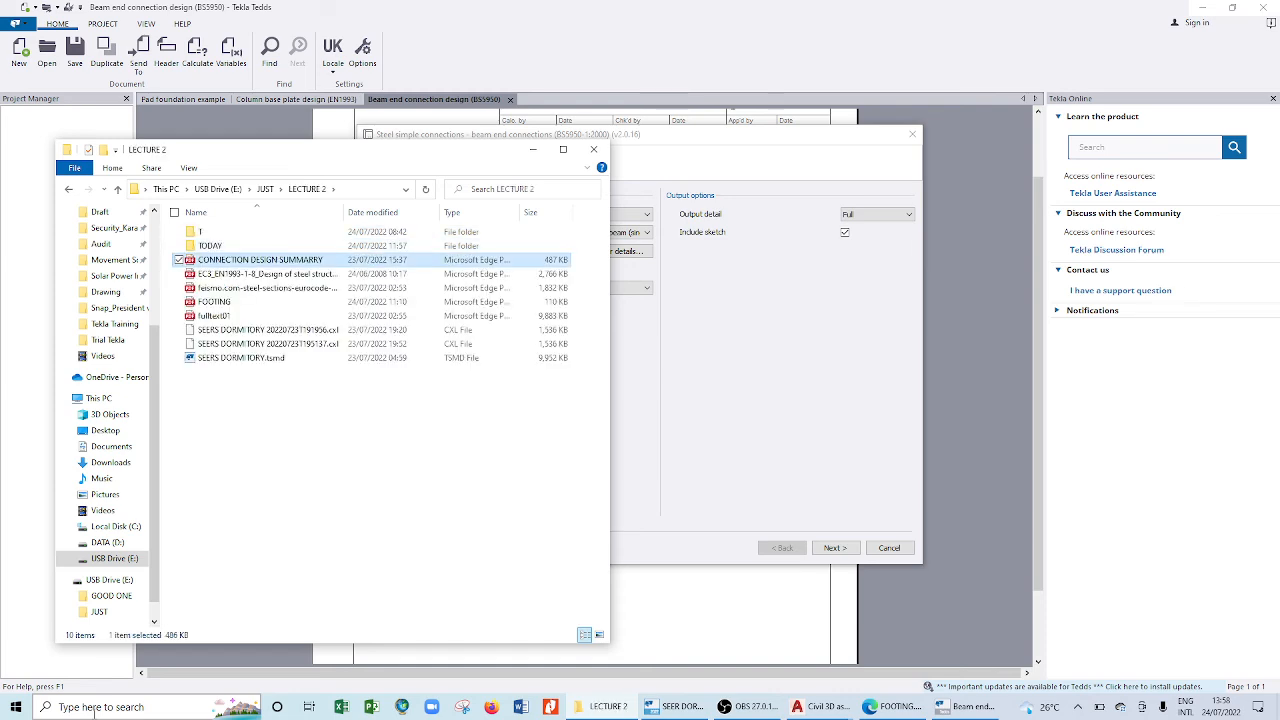
key("Return")
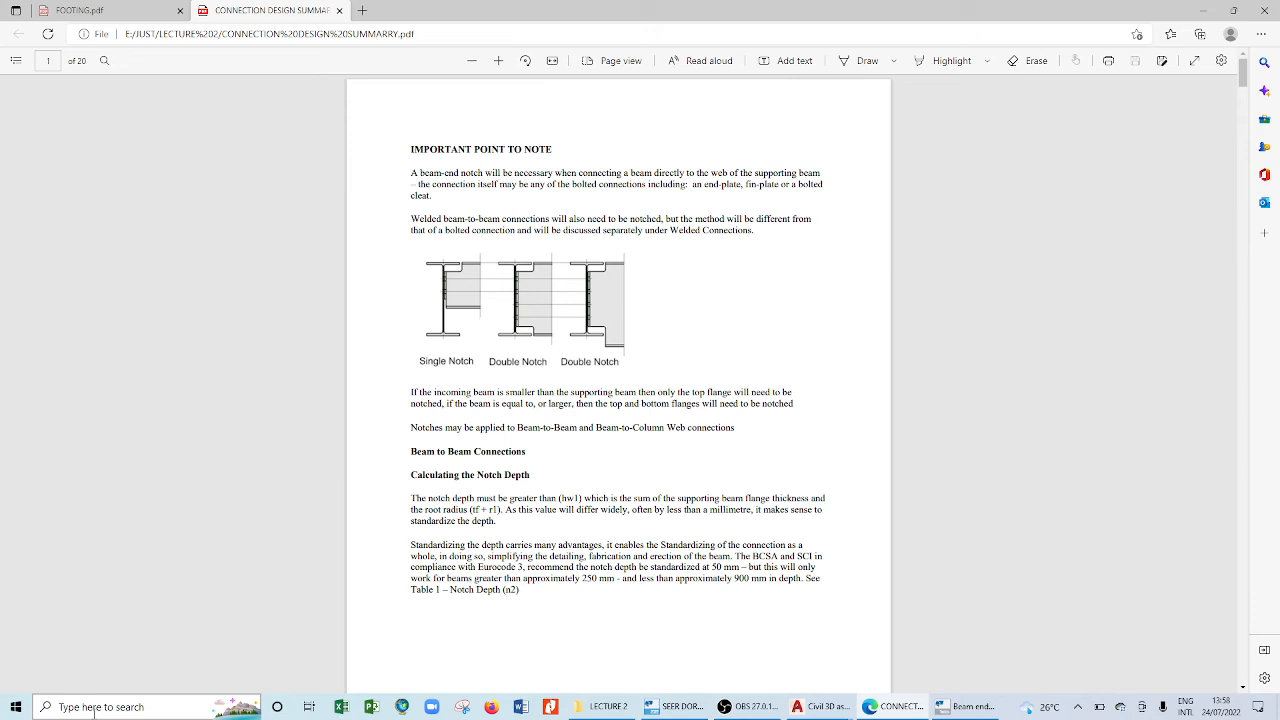
scroll(618, 380, "down", 2)
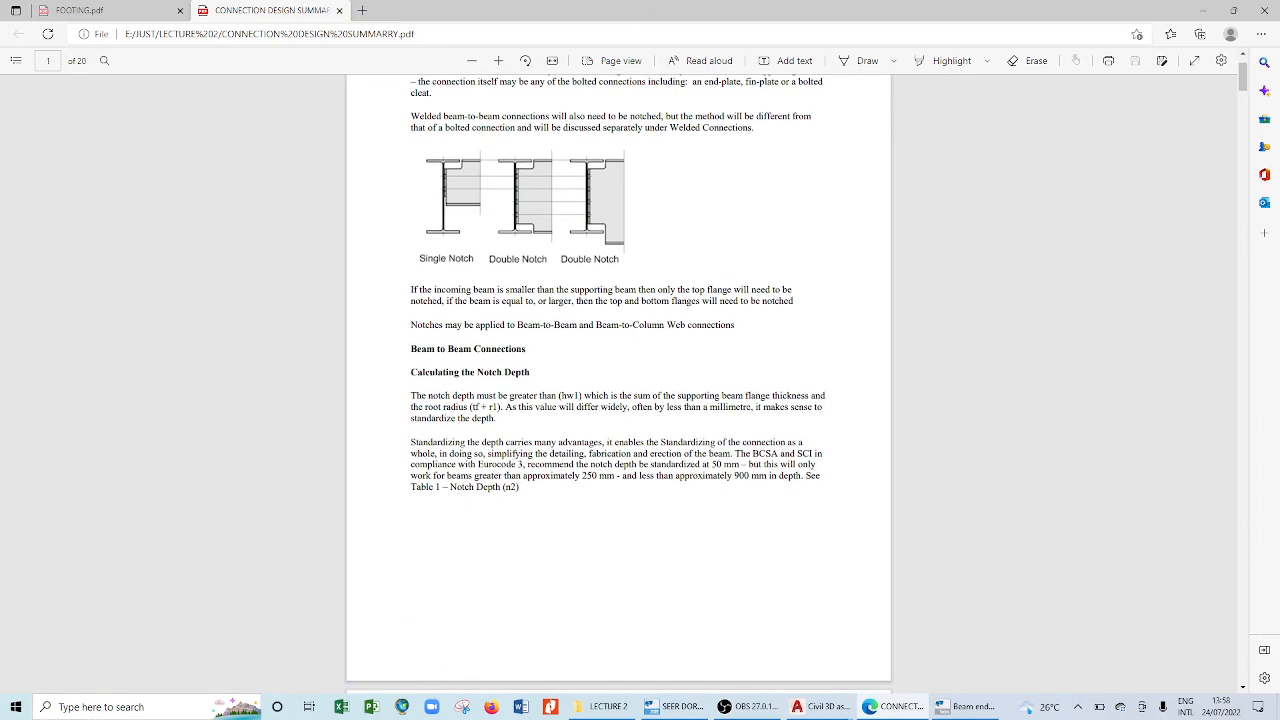
scroll(486, 330, "up", 3, "ctrl")
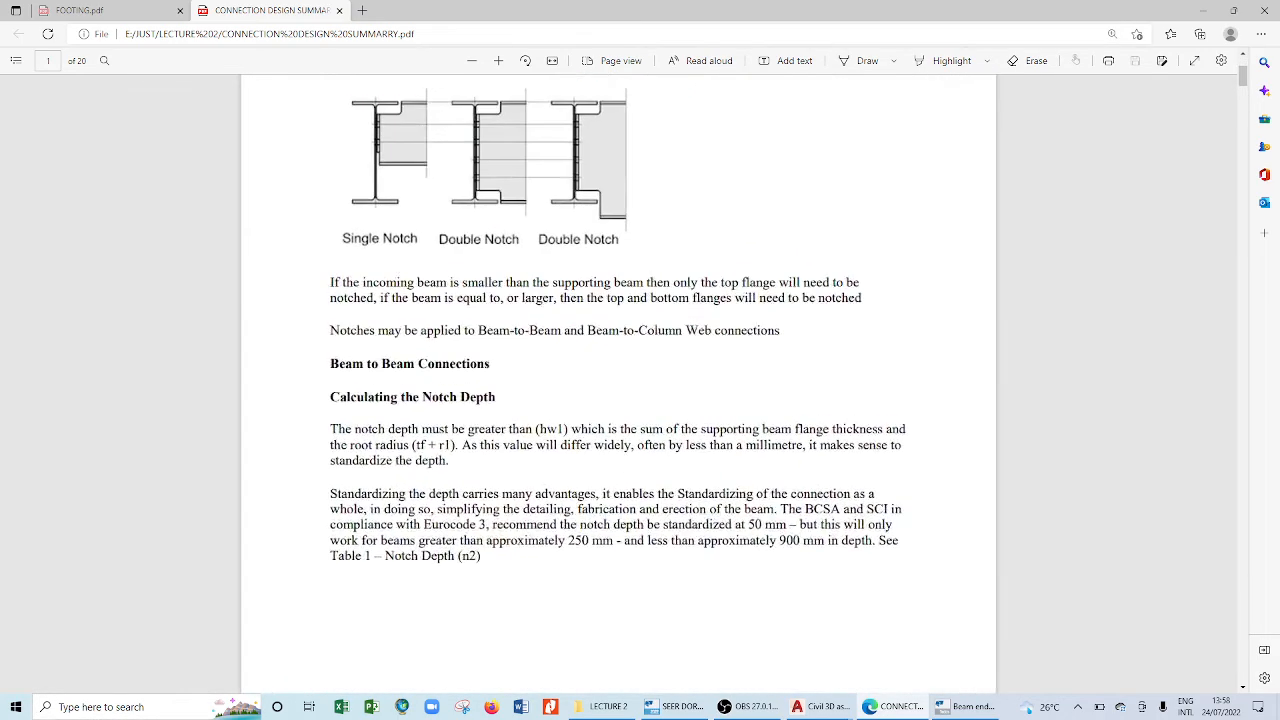
- Examine the single and double notch rules, Table 1 notch depths and notch depth calculation in the connection design PDF
scroll(486, 330, "up", 2)
right_click(486, 166)
key("Escape")
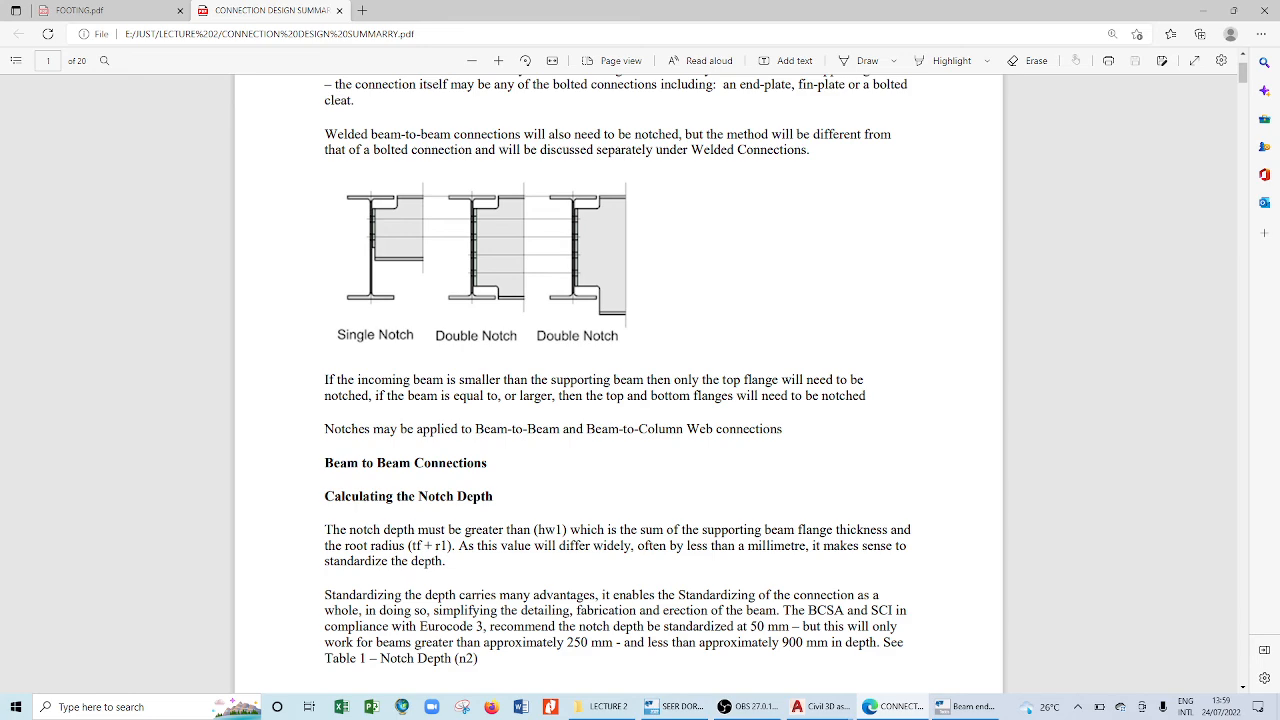
scroll(618, 380, "down", 3)
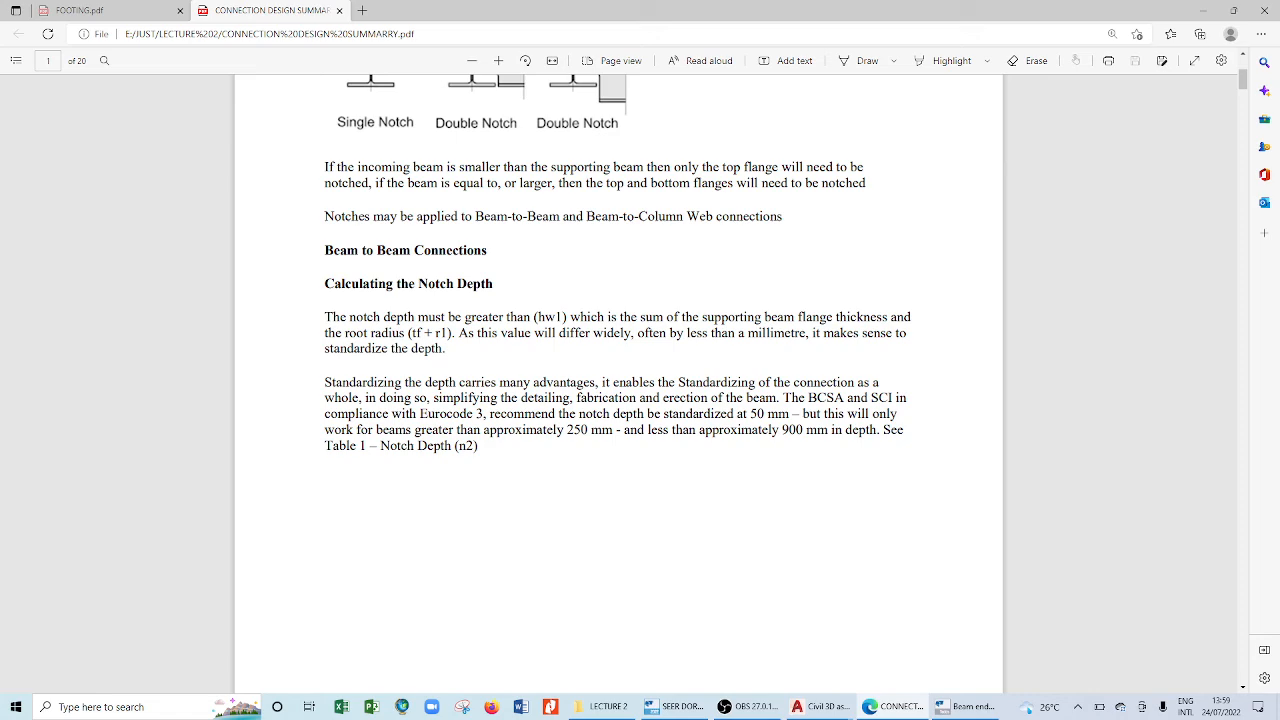
scroll(618, 384, "down", 10)
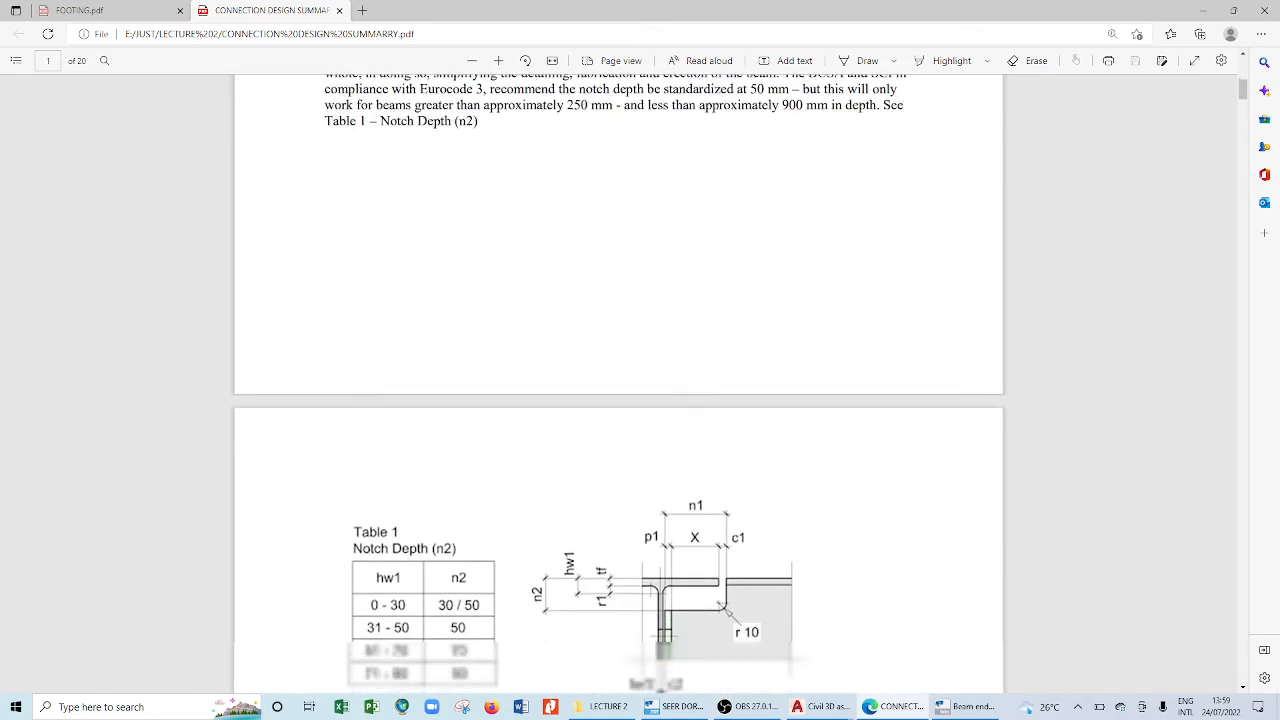
scroll(618, 384, "up", 3, "ctrl")
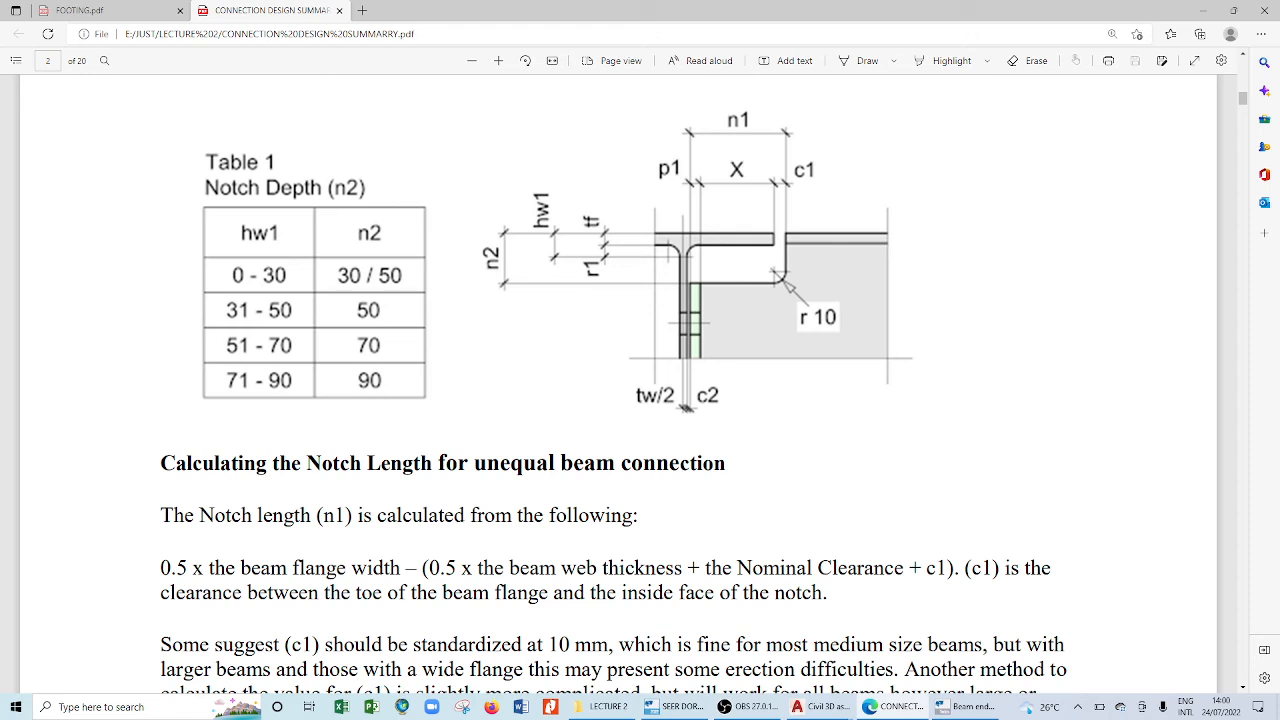
scroll(618, 380, "up", 10)
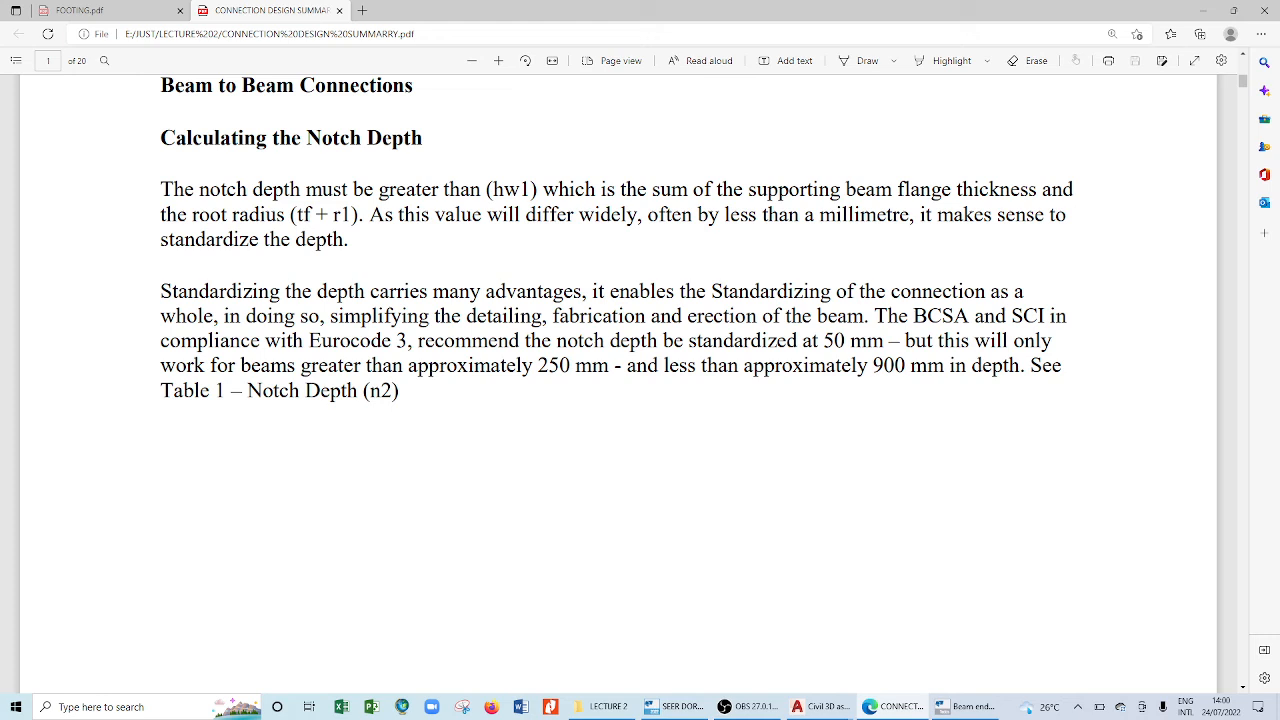
- Open the feismo.com steel sections PDF from the LECTURE 2 folder and view the UKB dimensions table with its notch diagram
key("alt+Tab")
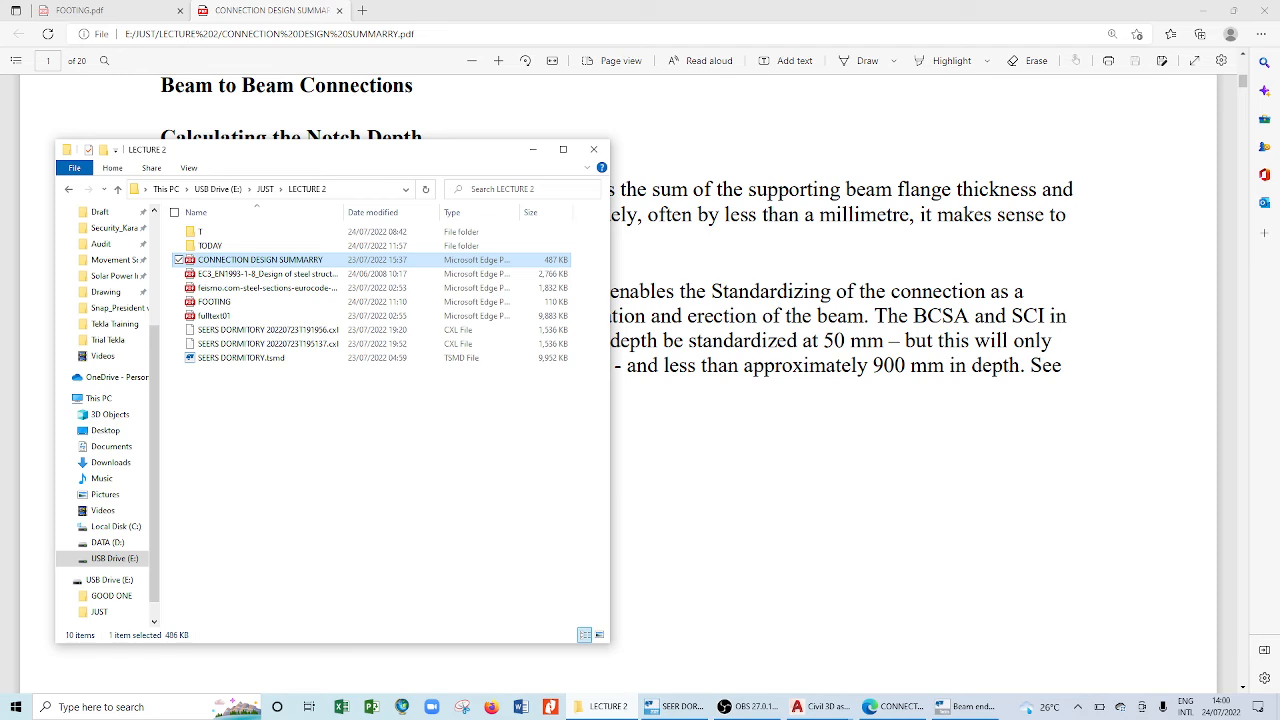
left_click(267, 288)
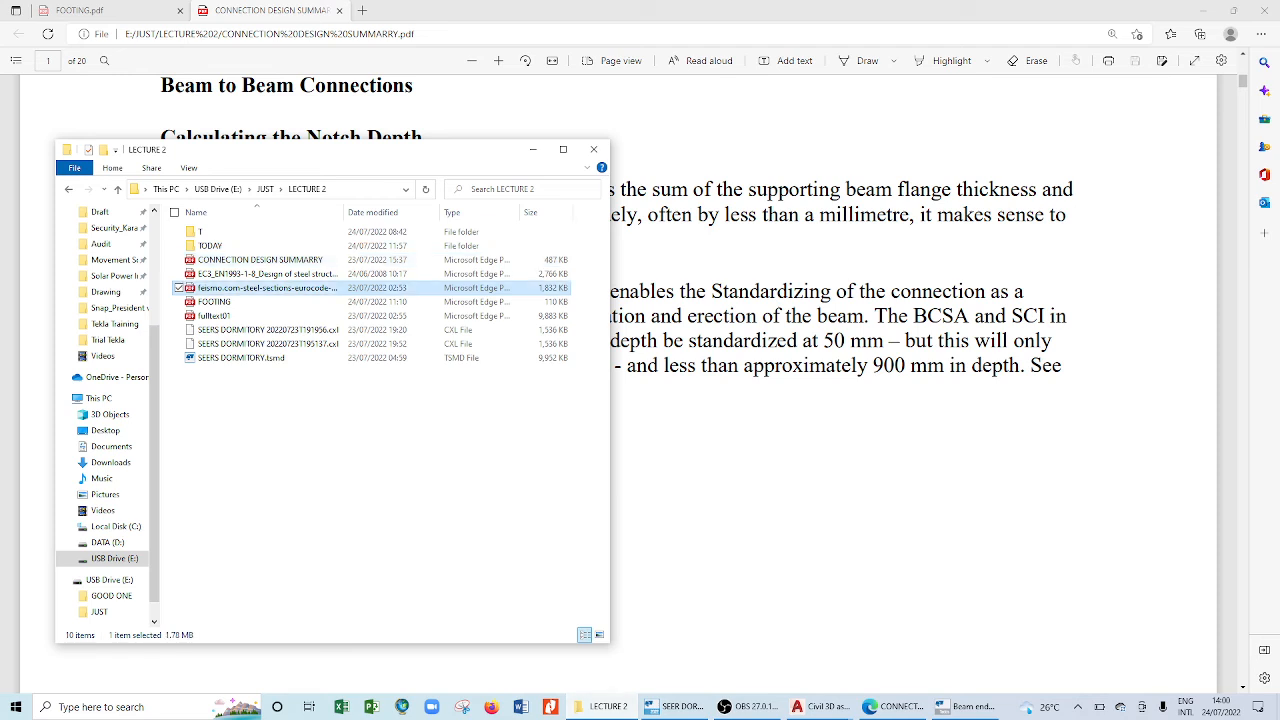
key("Return")
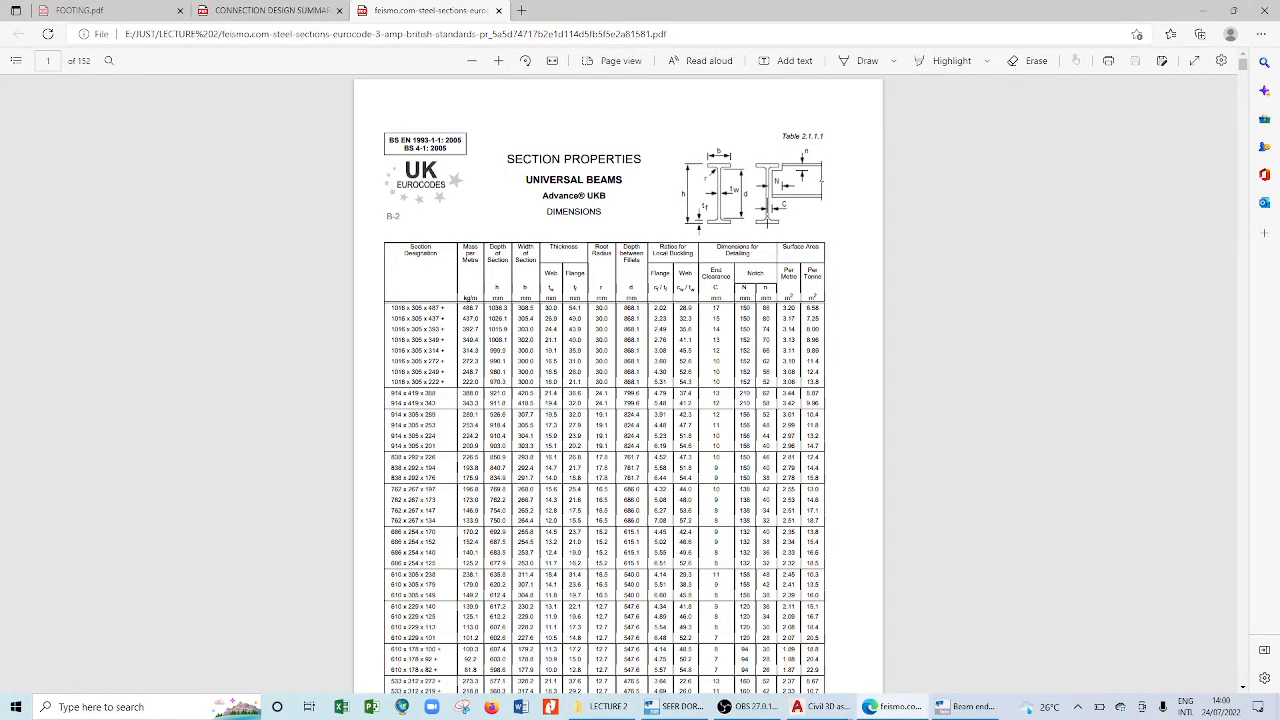
scroll(618, 293, "up", 5, "ctrl")
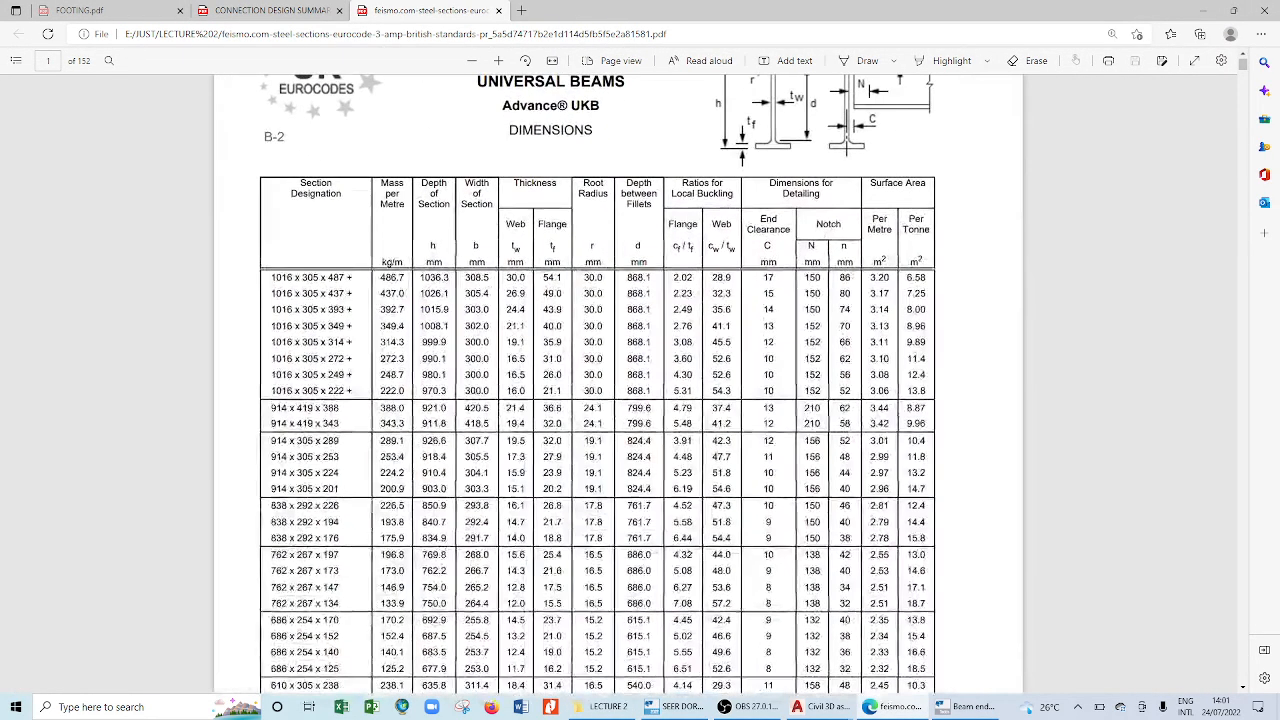
scroll(618, 386, "up", 2)
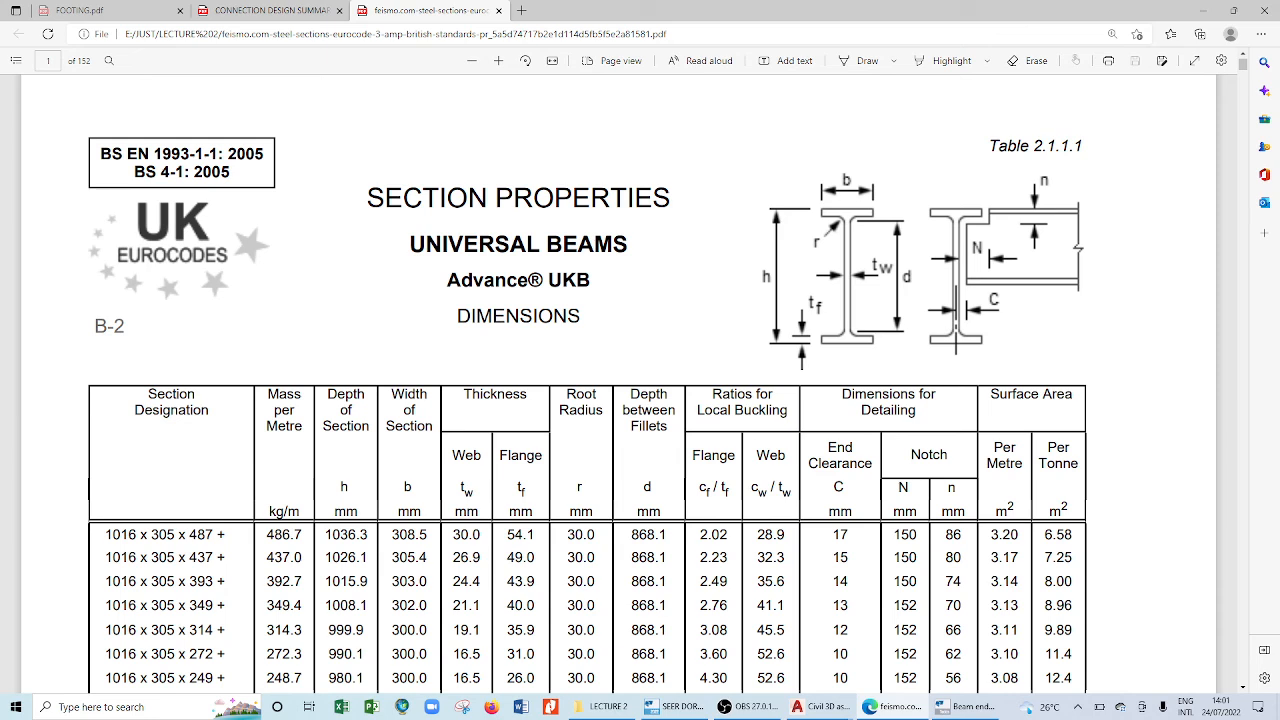
key("ctrl+shift+Tab")
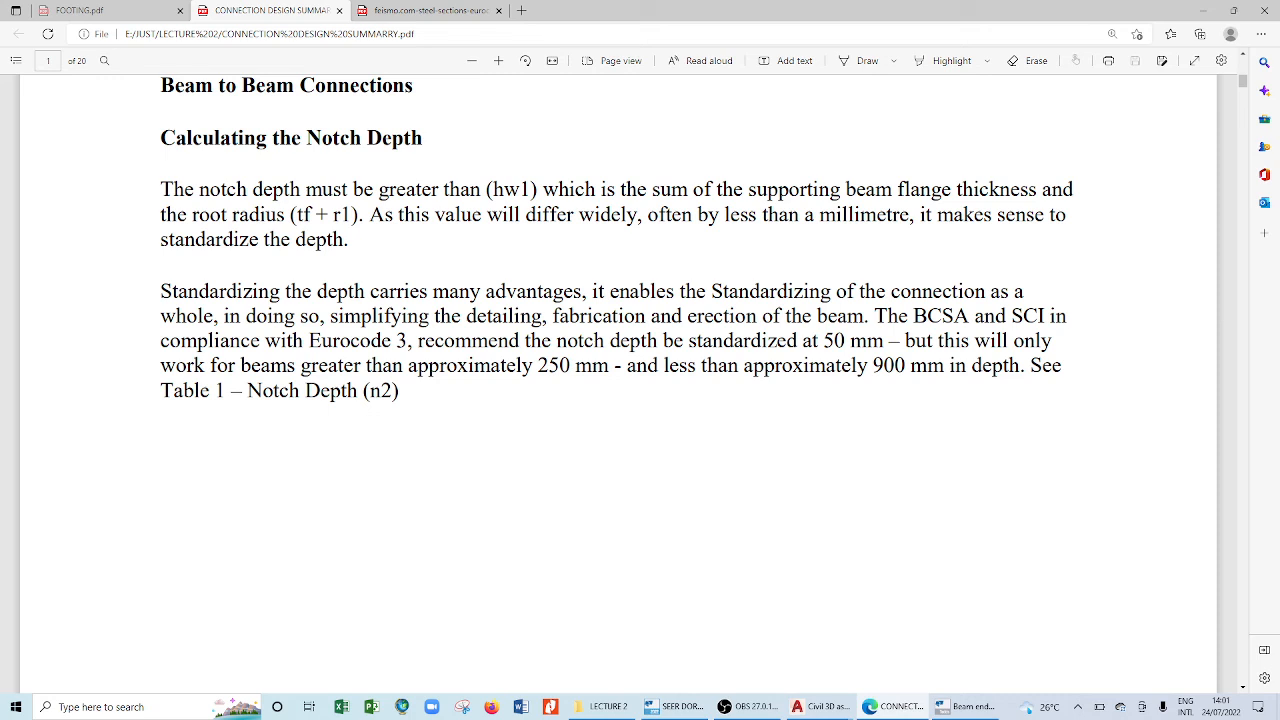
key("ctrl+Tab")
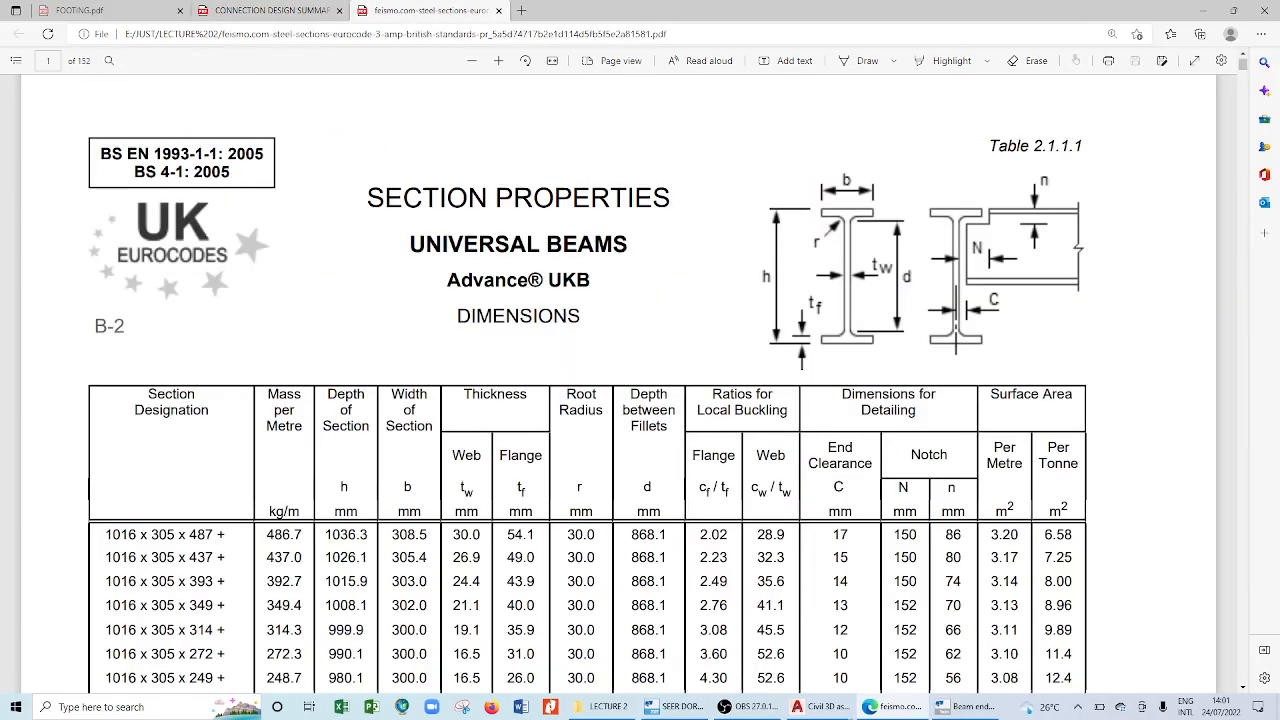
- Look through the universal beam tables to the UKB dimensions in Table 2.1.1.5, covering the 305 x 127 to 127 x 76 sections
scroll(640, 400, "down", 6)
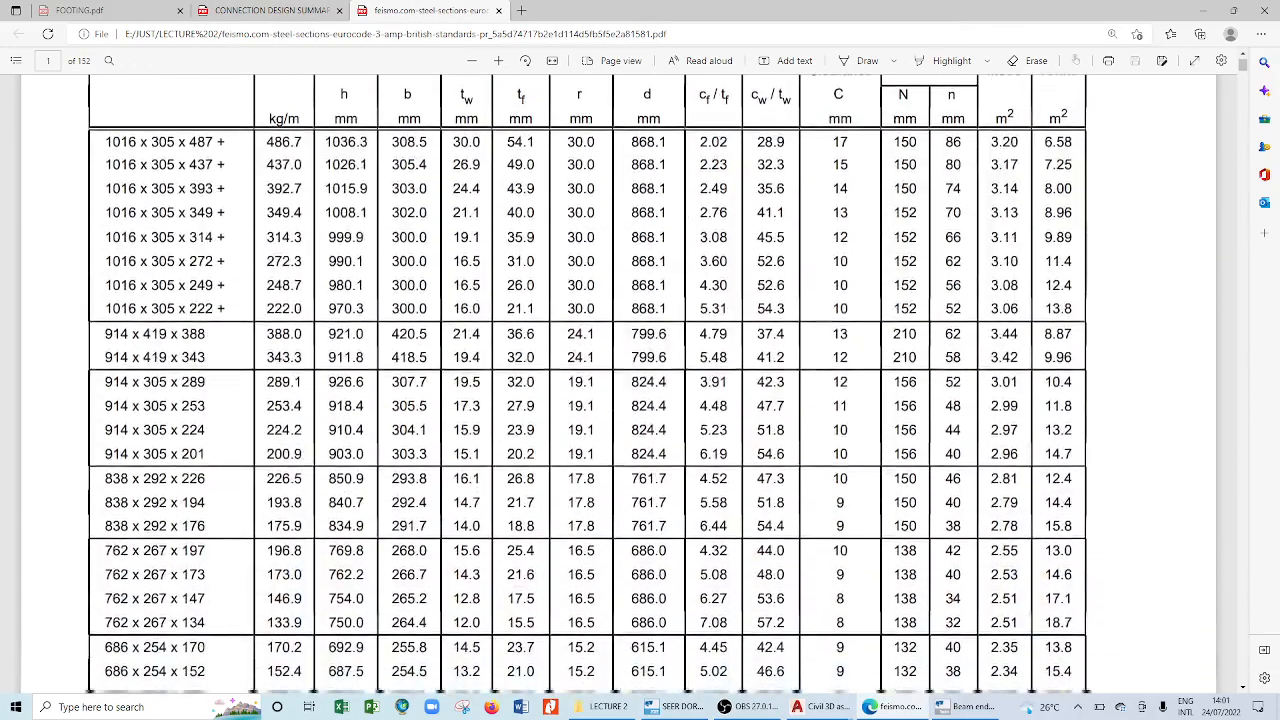
scroll(640, 400, "down", 5)
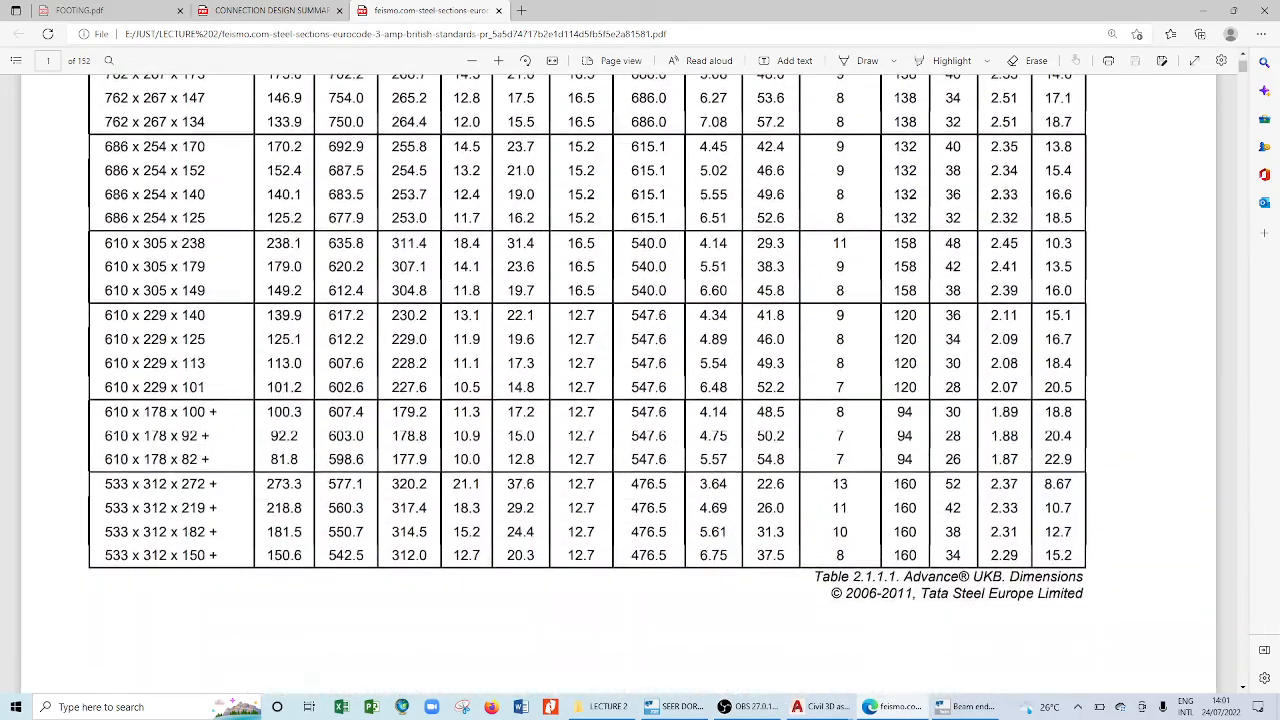
scroll(640, 400, "down", 3)
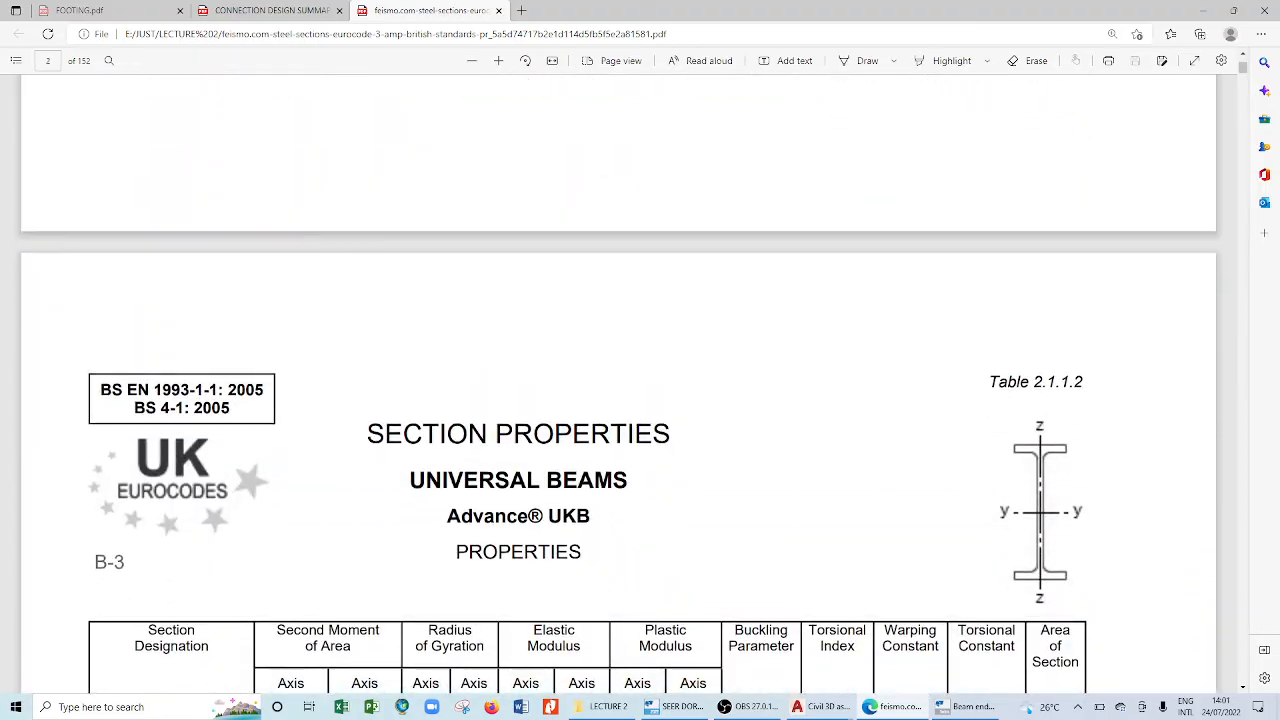
scroll(640, 400, "up", 10)
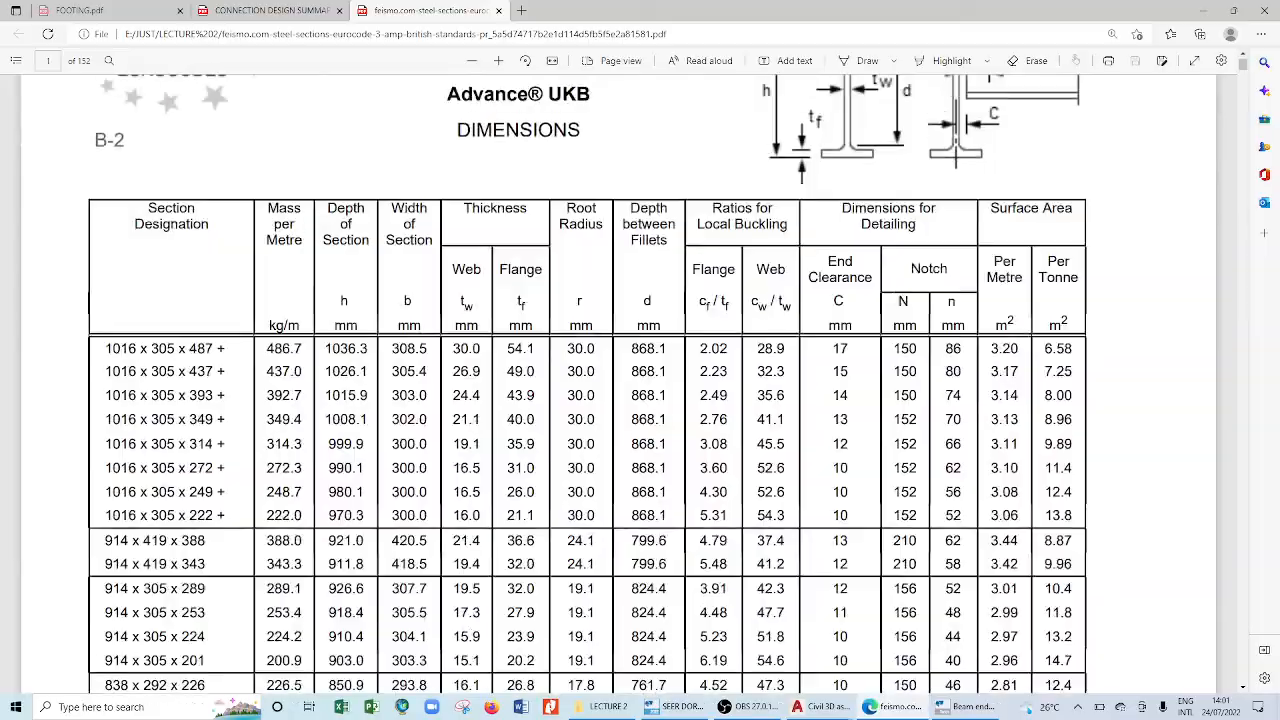
scroll(640, 400, "up", 1)
scroll(640, 400, "down", 10)
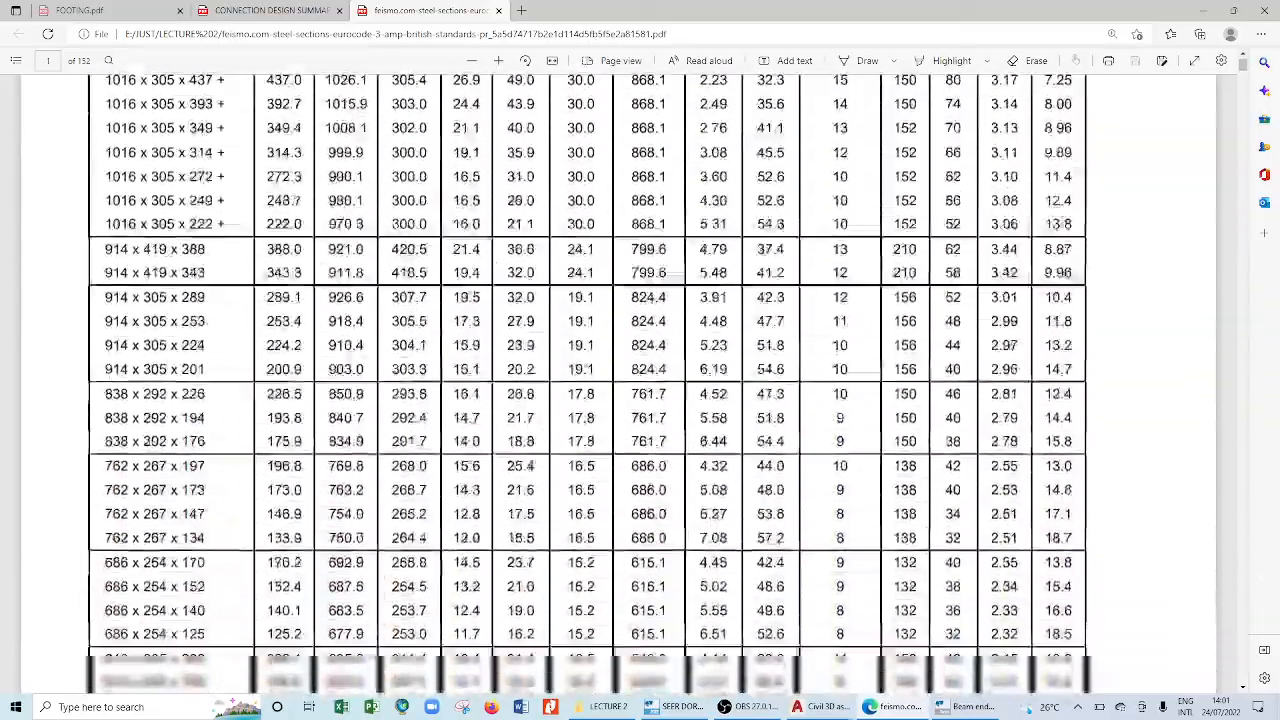
scroll(640, 400, "up", 10)
scroll(640, 400, "down", 6)
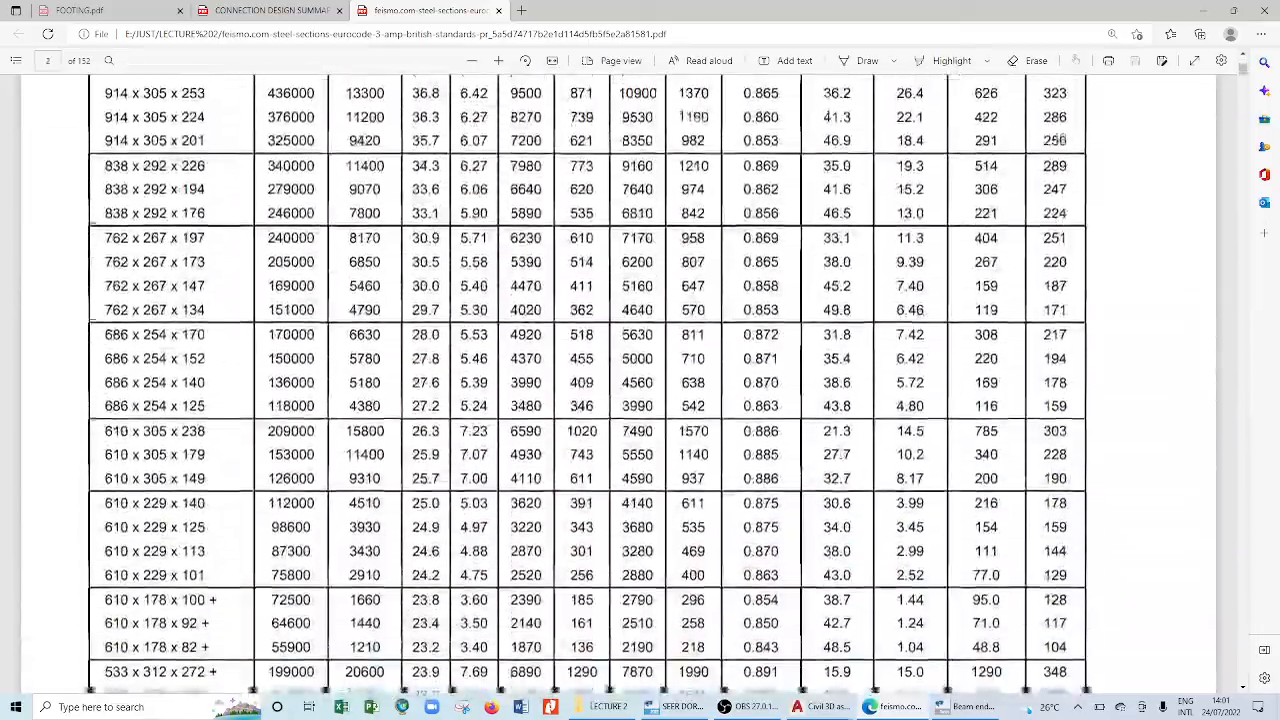
scroll(640, 400, "down", 6)
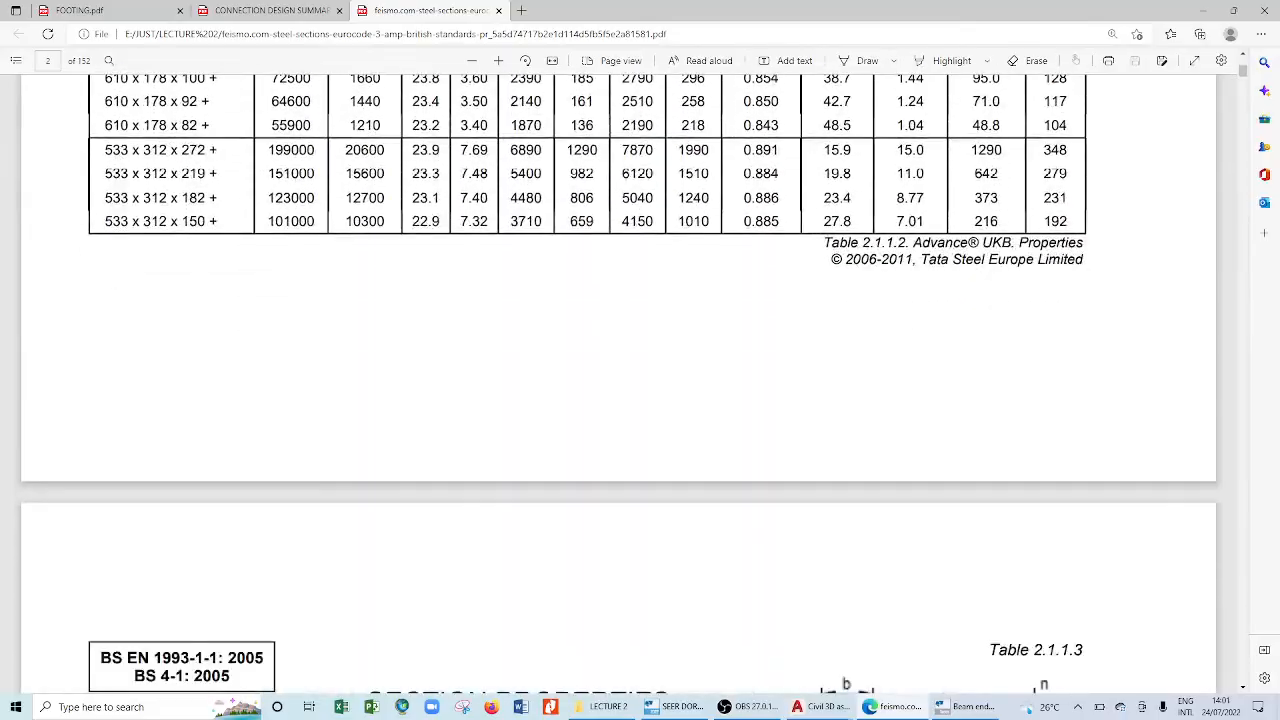
scroll(640, 400, "down", 5)
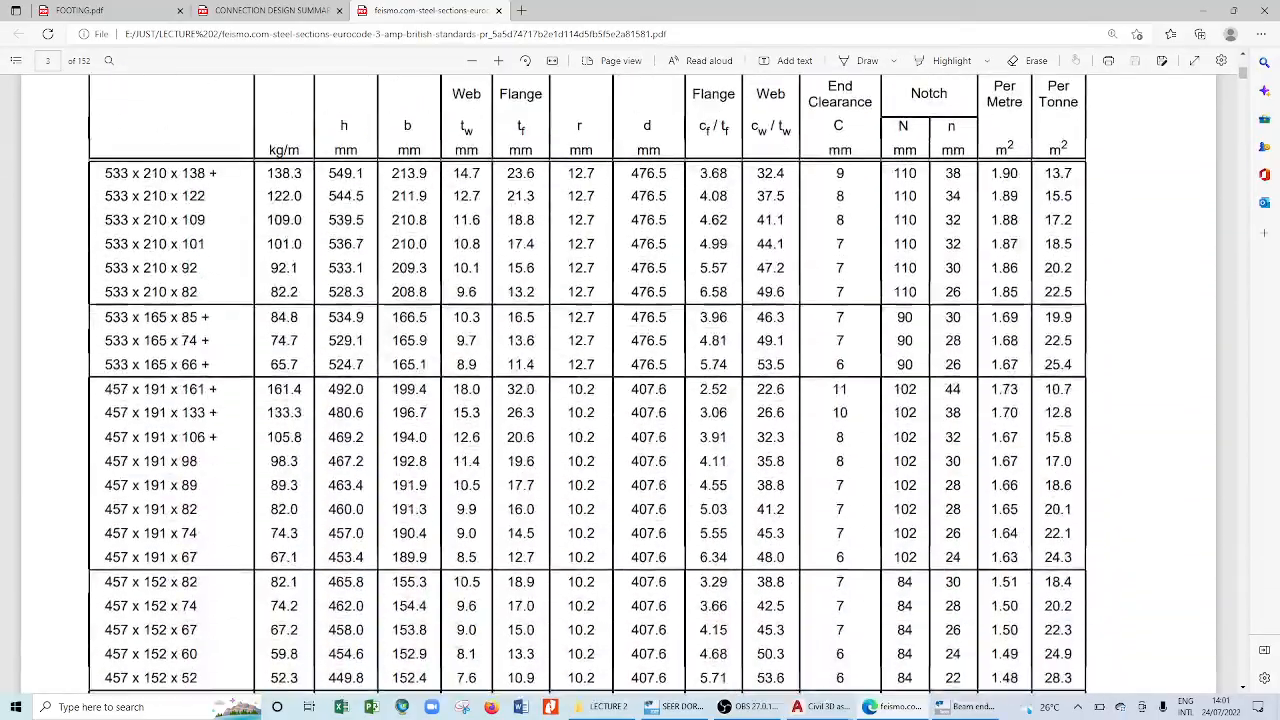
scroll(640, 400, "down", 10)
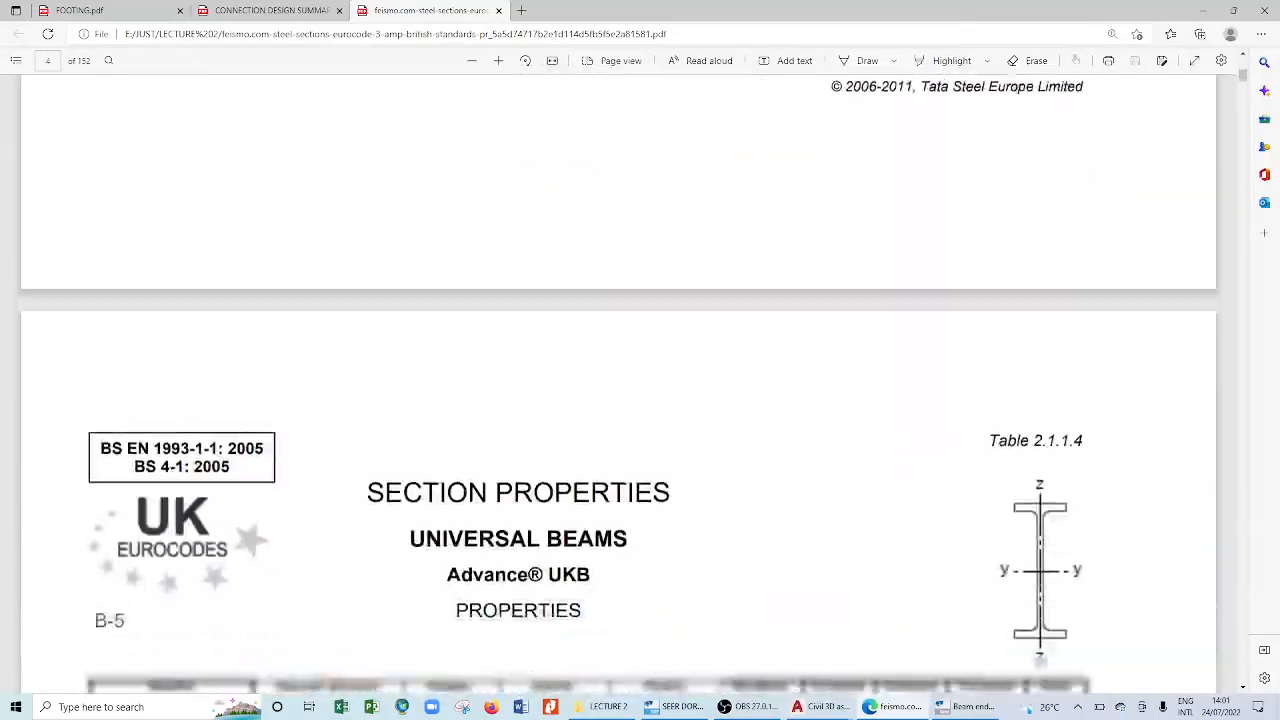
scroll(640, 400, "down", 10)
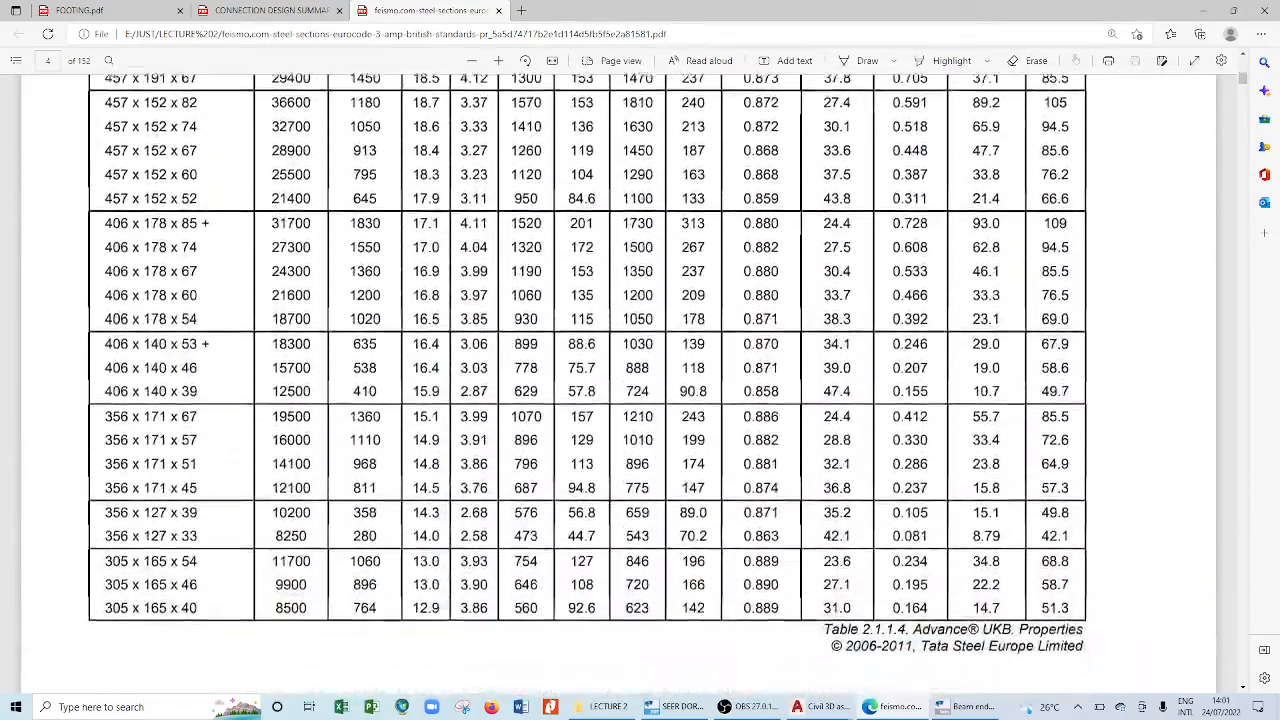
scroll(640, 400, "down", 15)
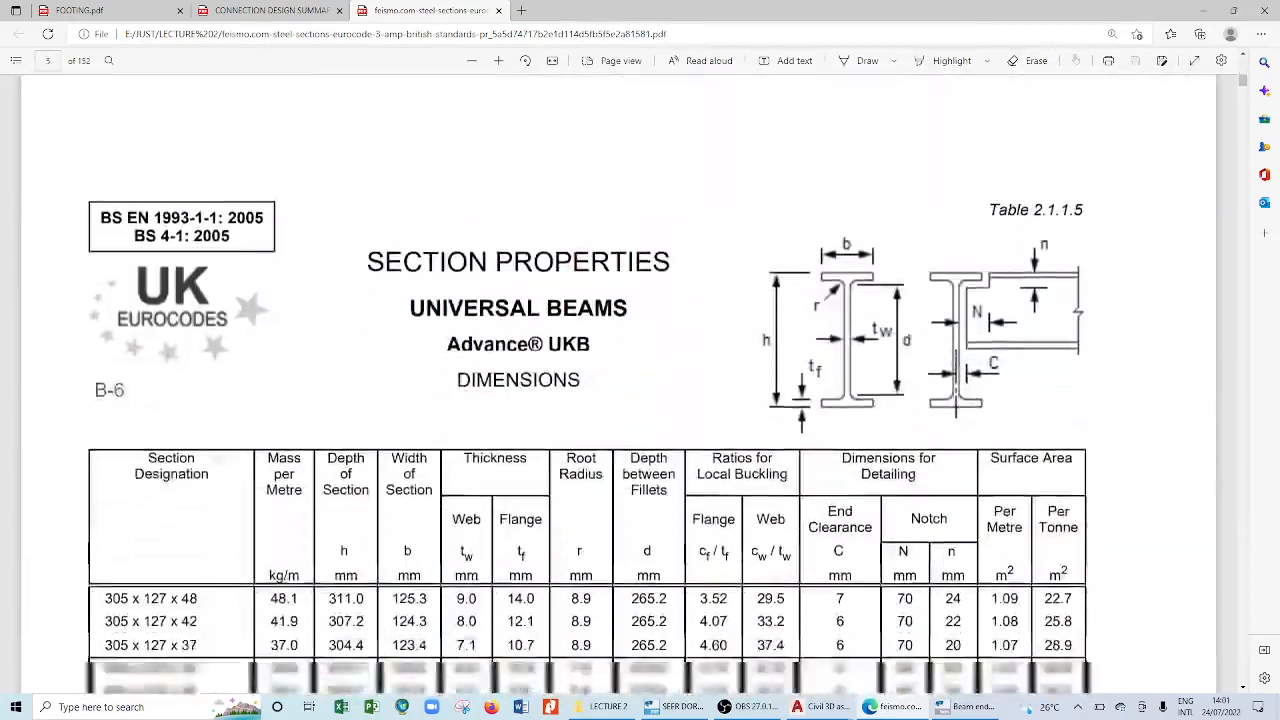
scroll(640, 400, "down", 5)
scroll(640, 400, "up", 7)
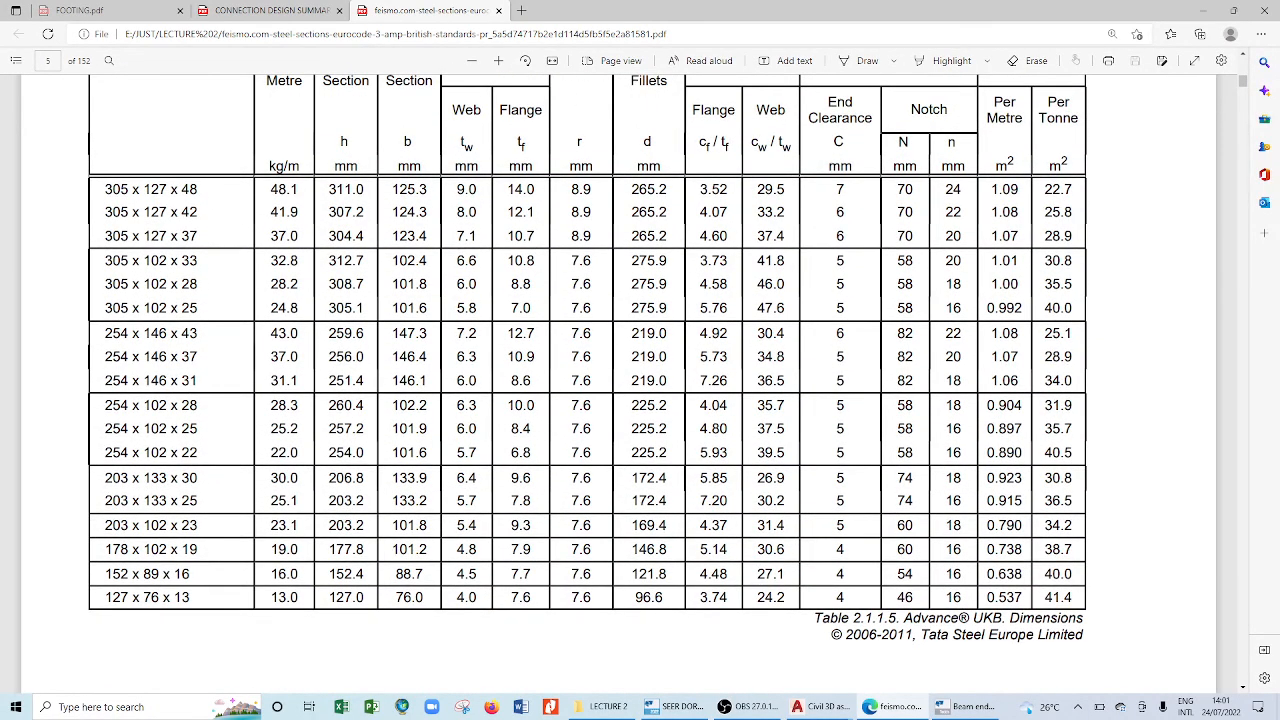
scroll(640, 370, "up", 1)
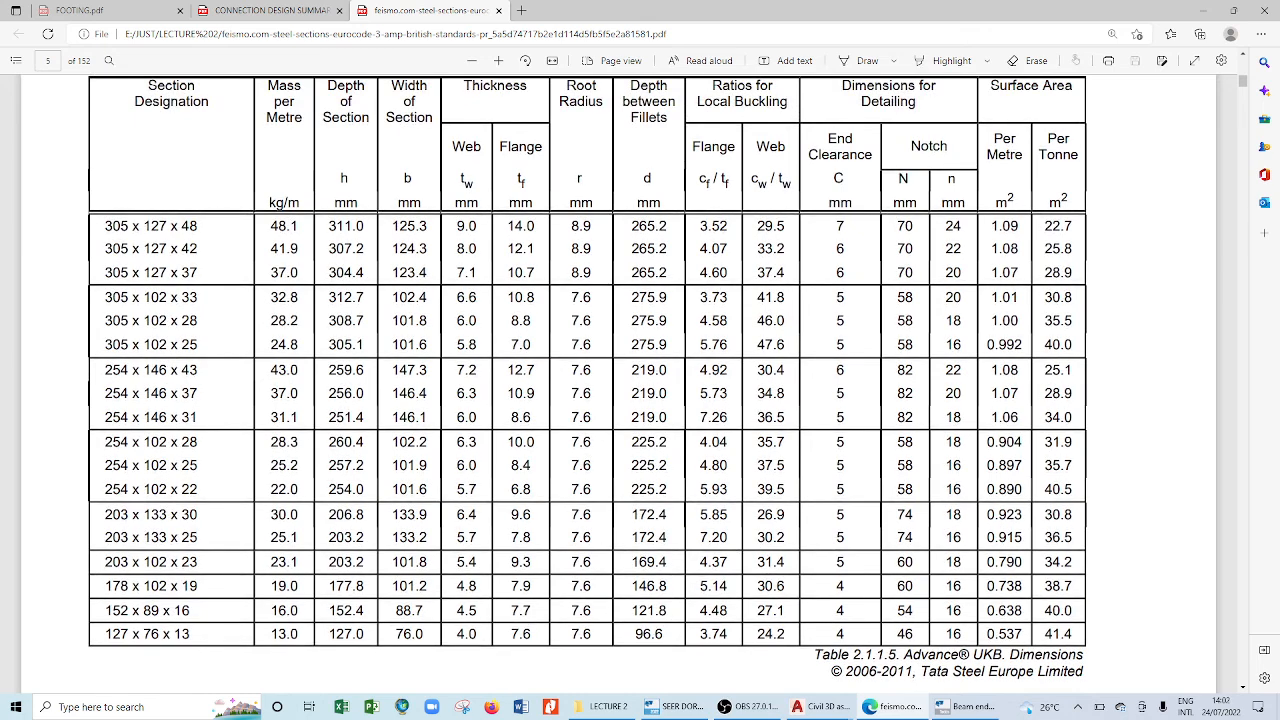
scroll(801, 82, "up", 1)
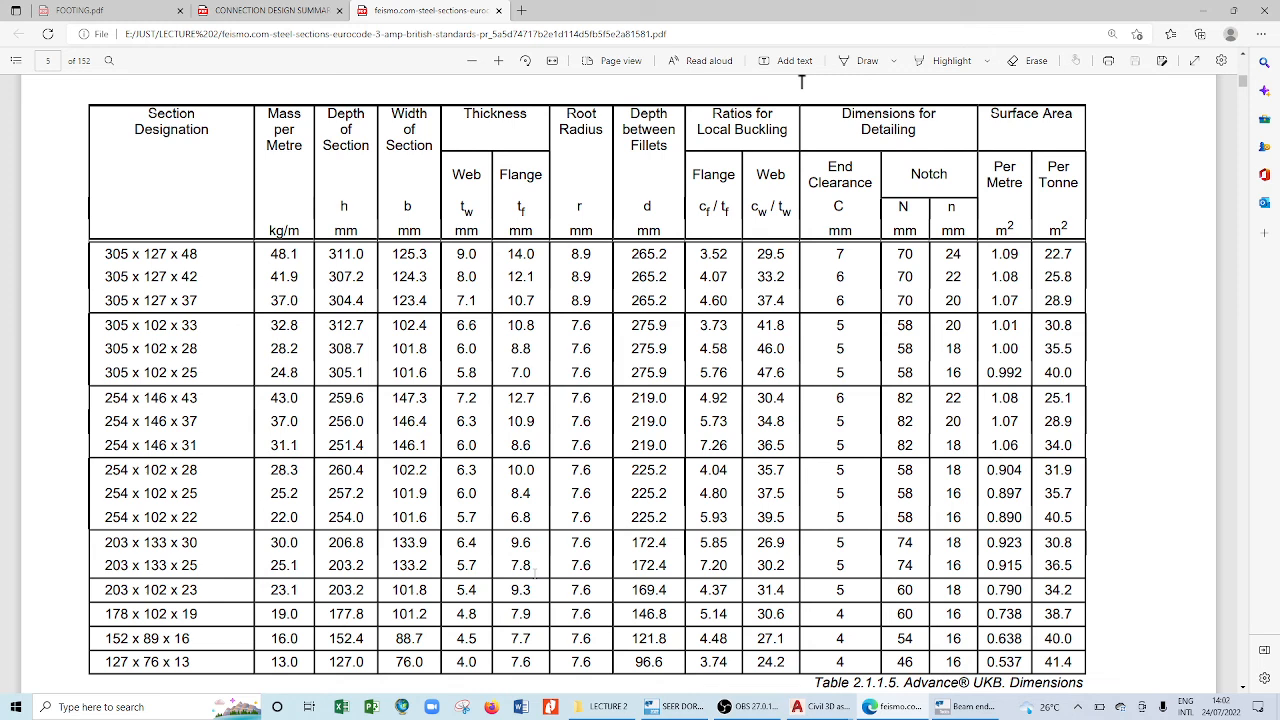
- Compare the notch depth rule and Table 1 in the connection summary with the flange thickness and root radius columns of the section table
key("ctrl+shift+Tab")
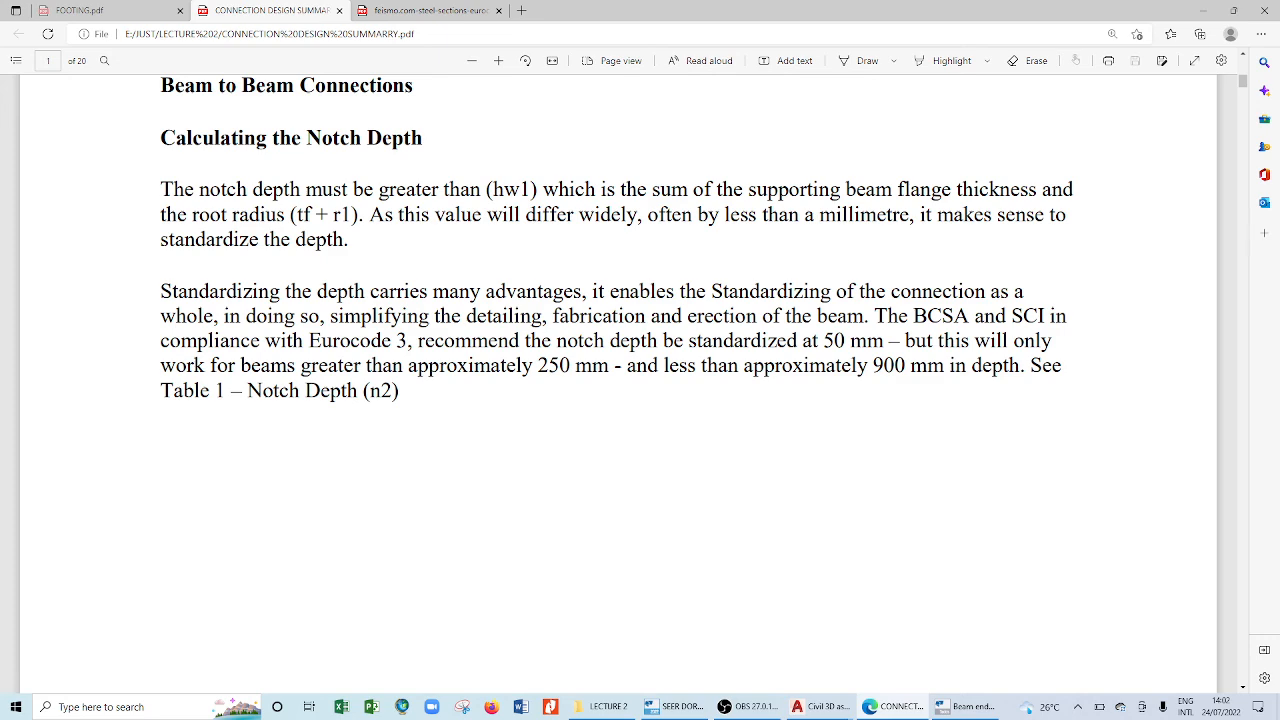
key("ctrl+Tab")
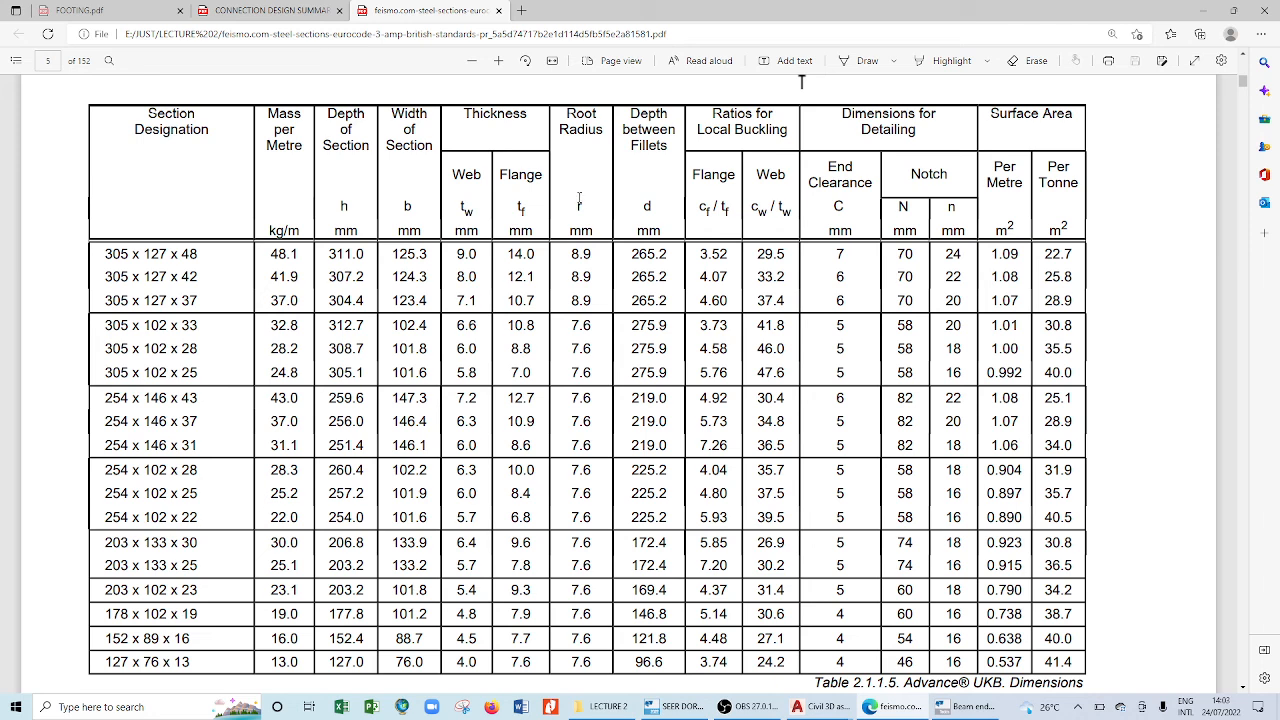
key("ctrl+shift+Tab")
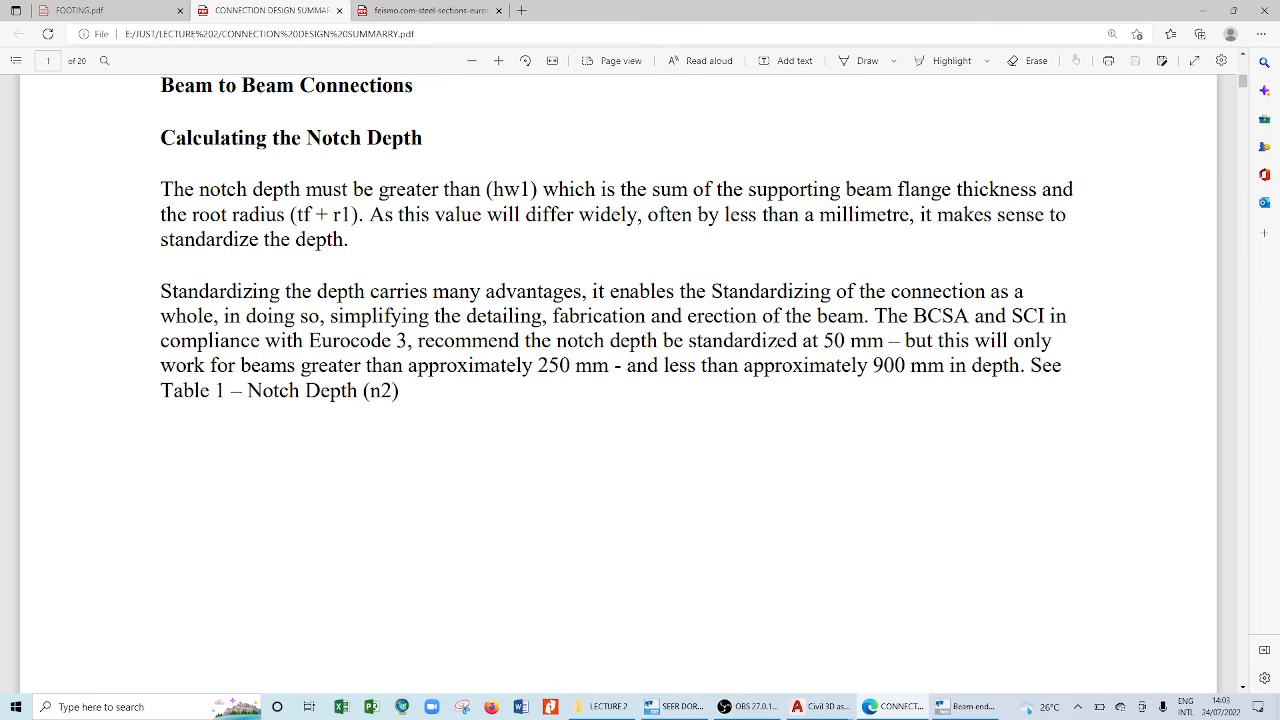
scroll(618, 383, "down", 10)
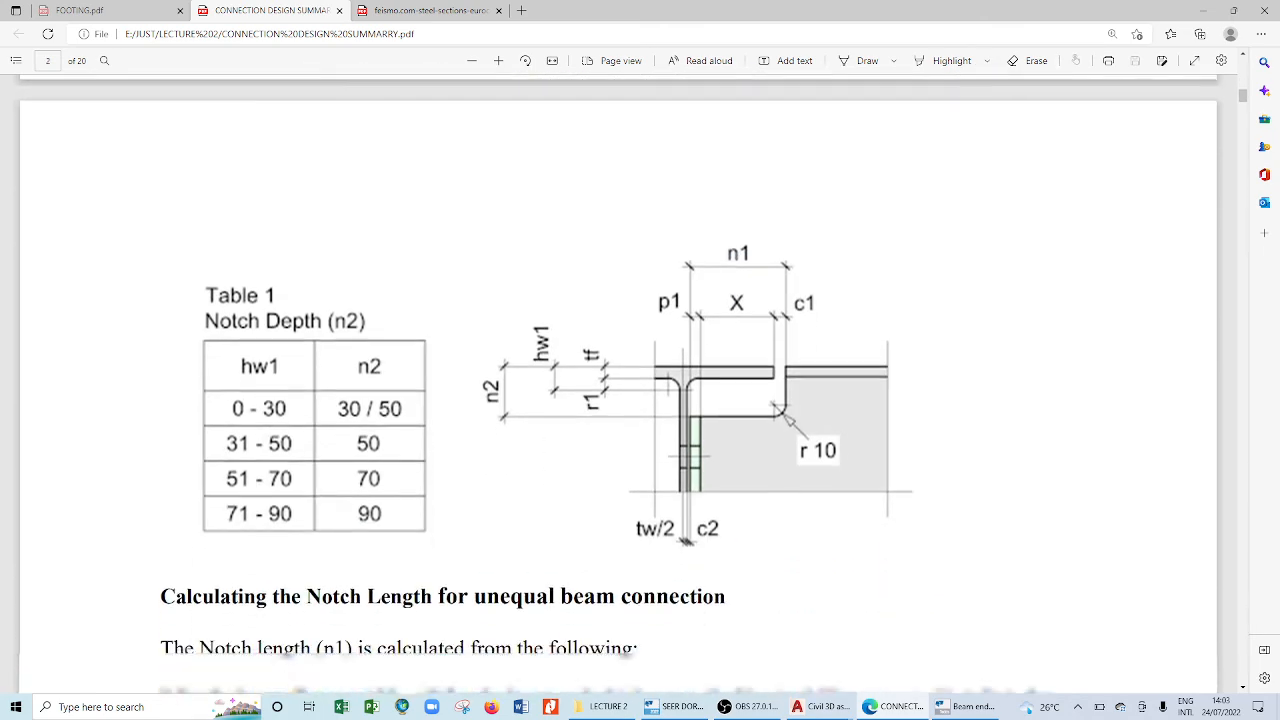
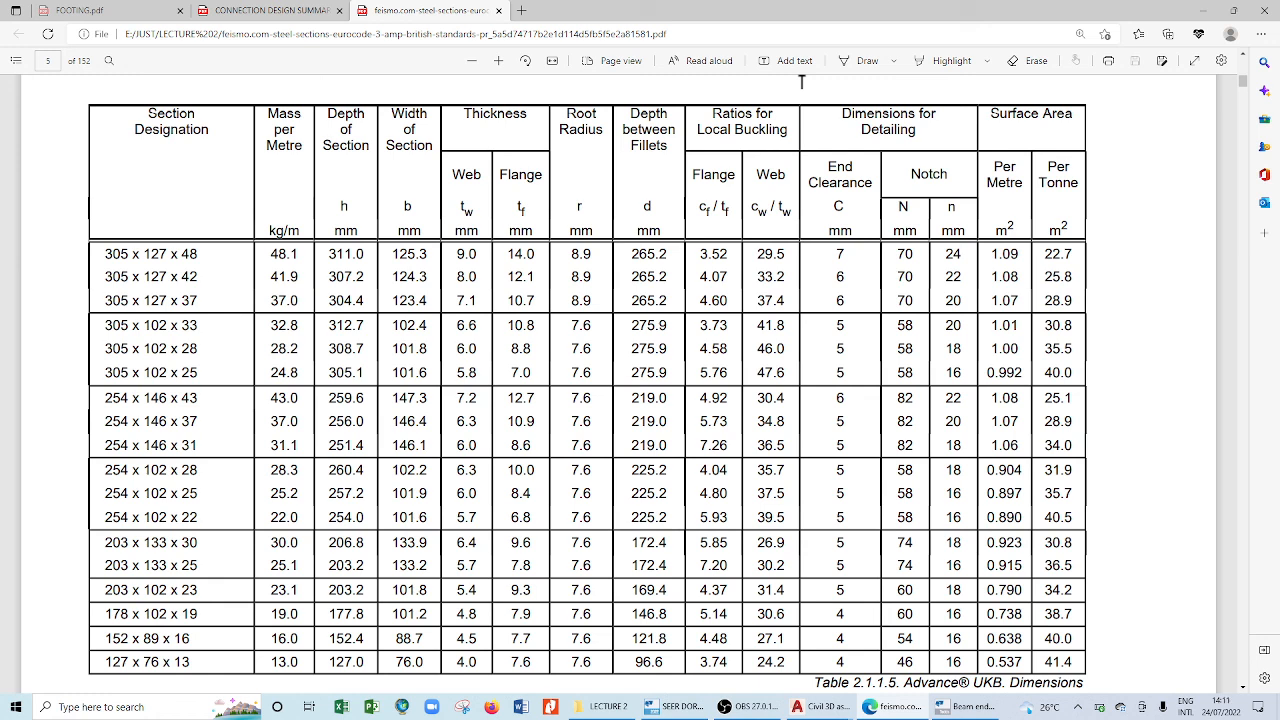
left_click_drag(583, 207, 1106, 66)
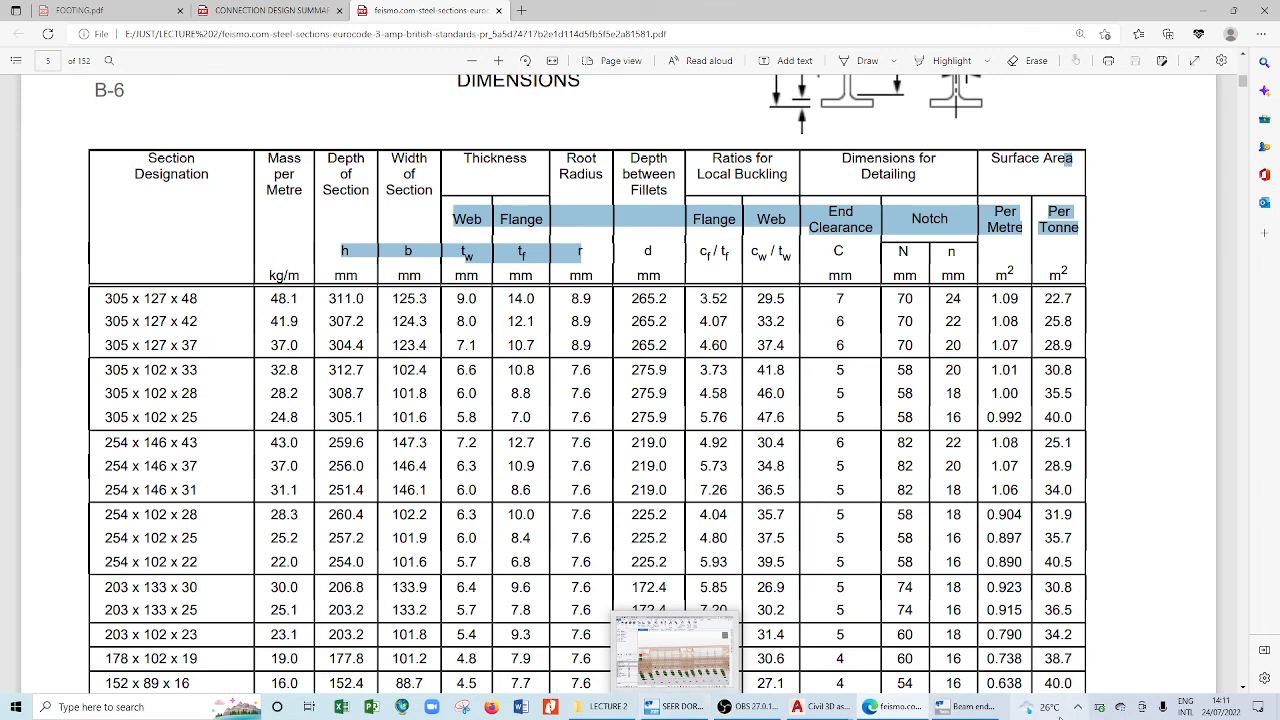
- Switch to Tekla Tedds and set the beam end connection's notches to Top & bottom
left_click(975, 706)
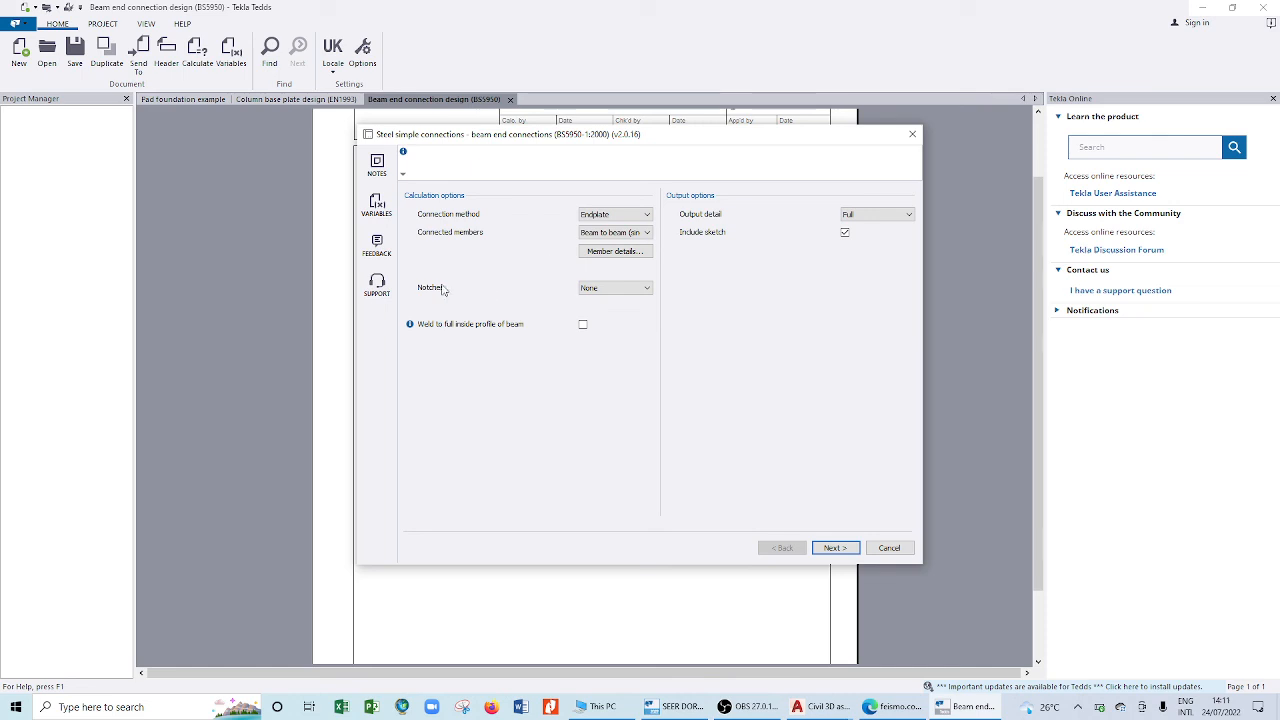
left_click(605, 290)
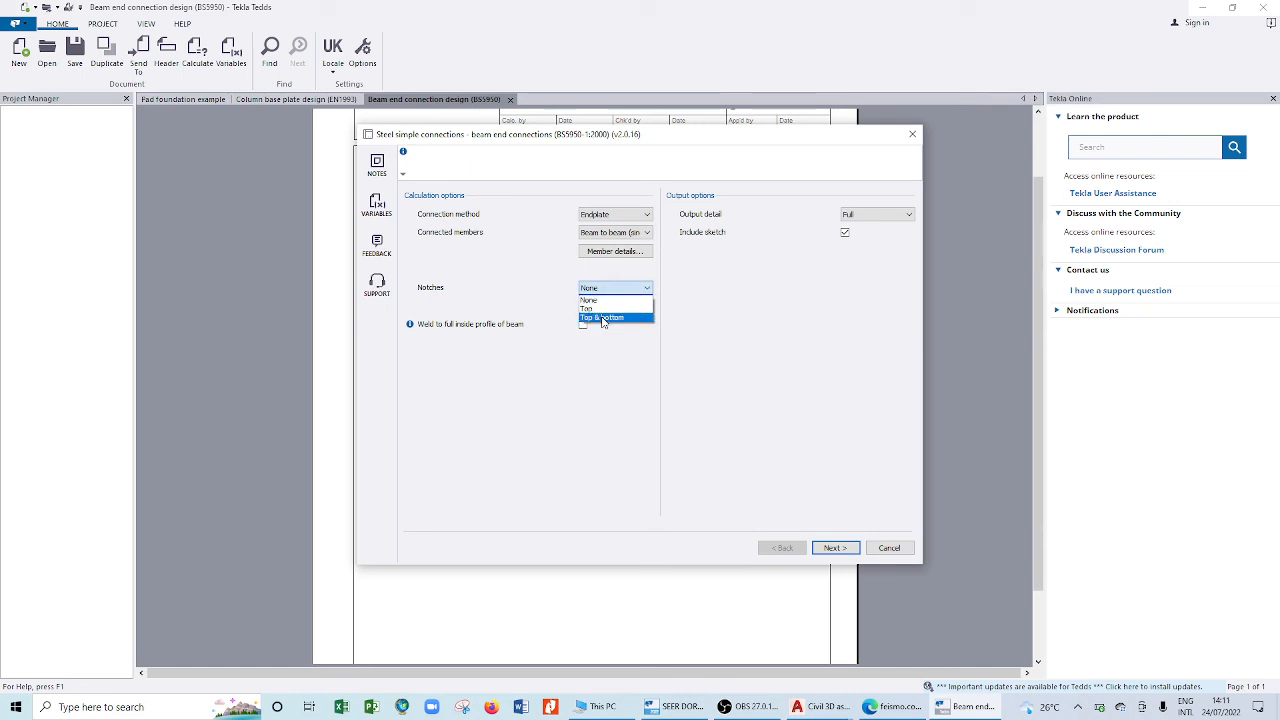
left_click(603, 318)
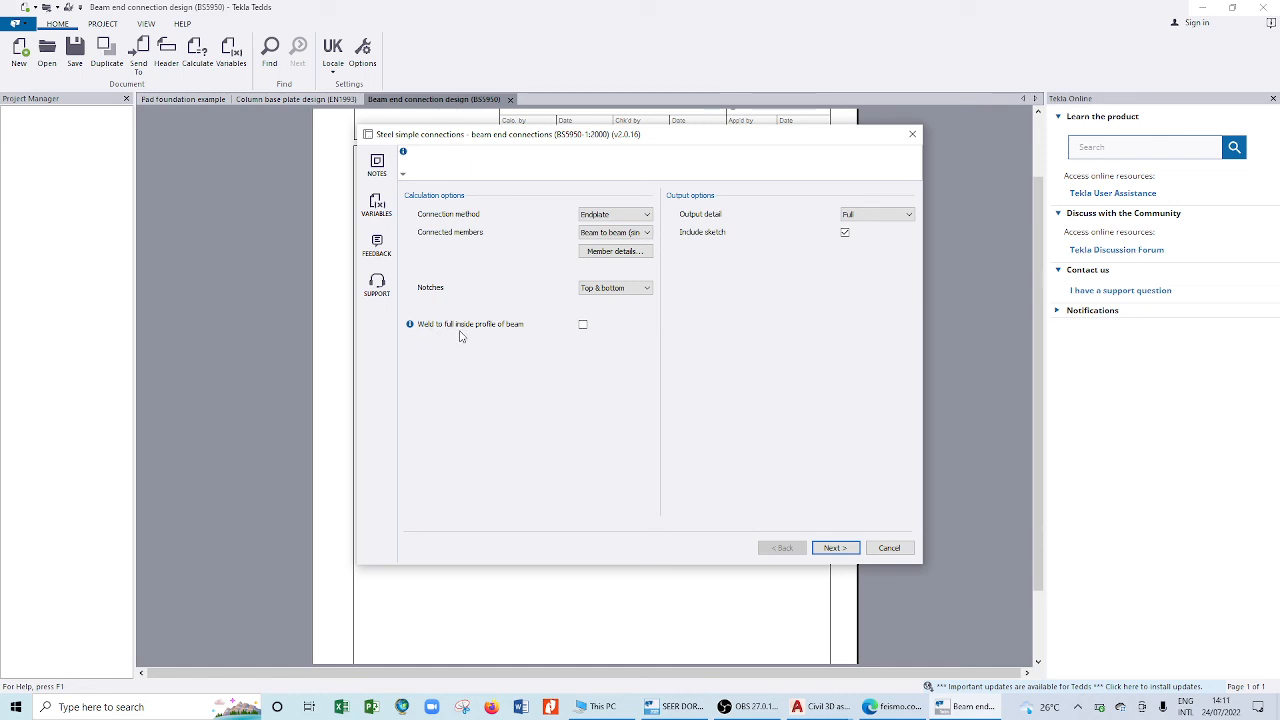
- Enable welding to the full inside profile of the beam and open the bolt spacing settings of the endplate
left_click(584, 328)
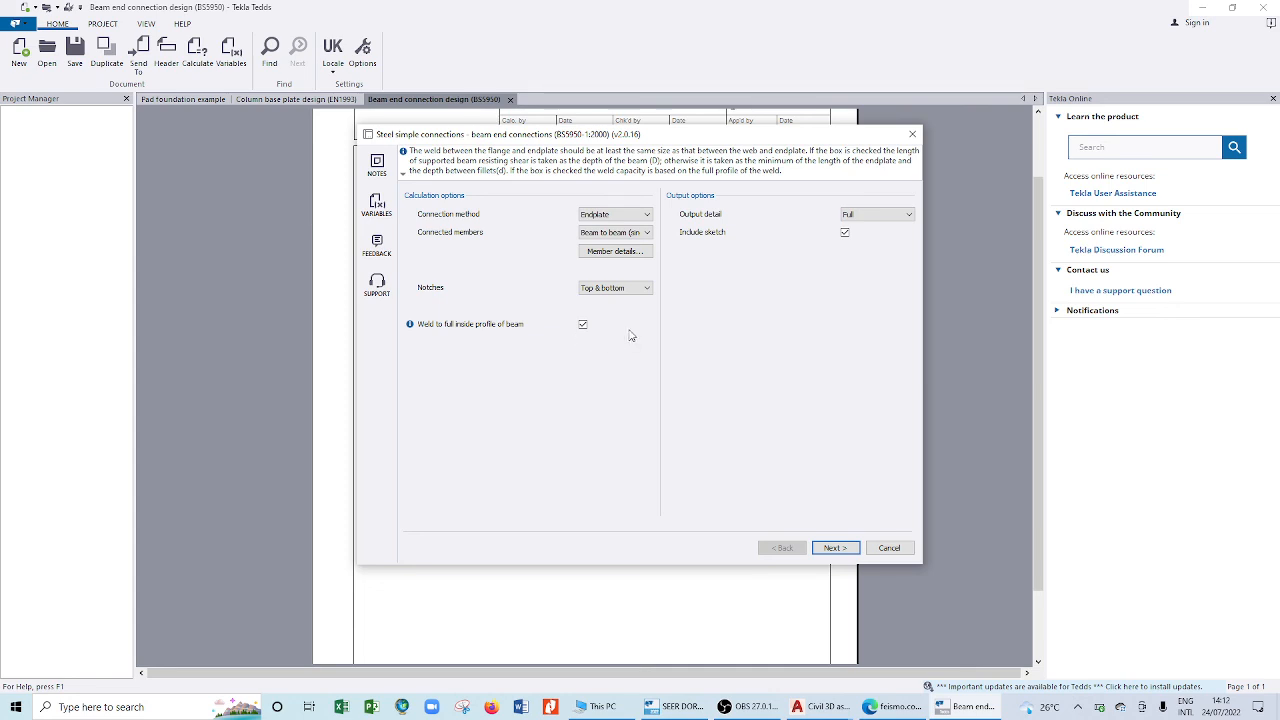
left_click(831, 547)
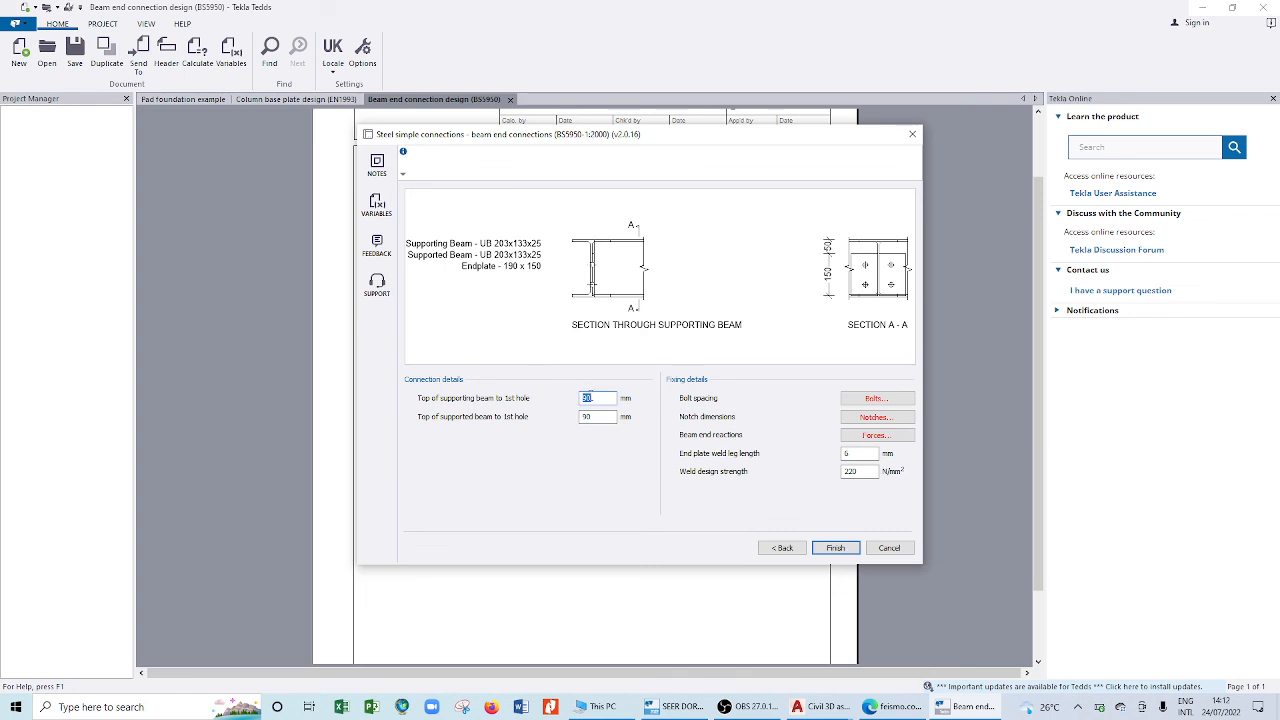
left_click(595, 398)
left_click(874, 398)
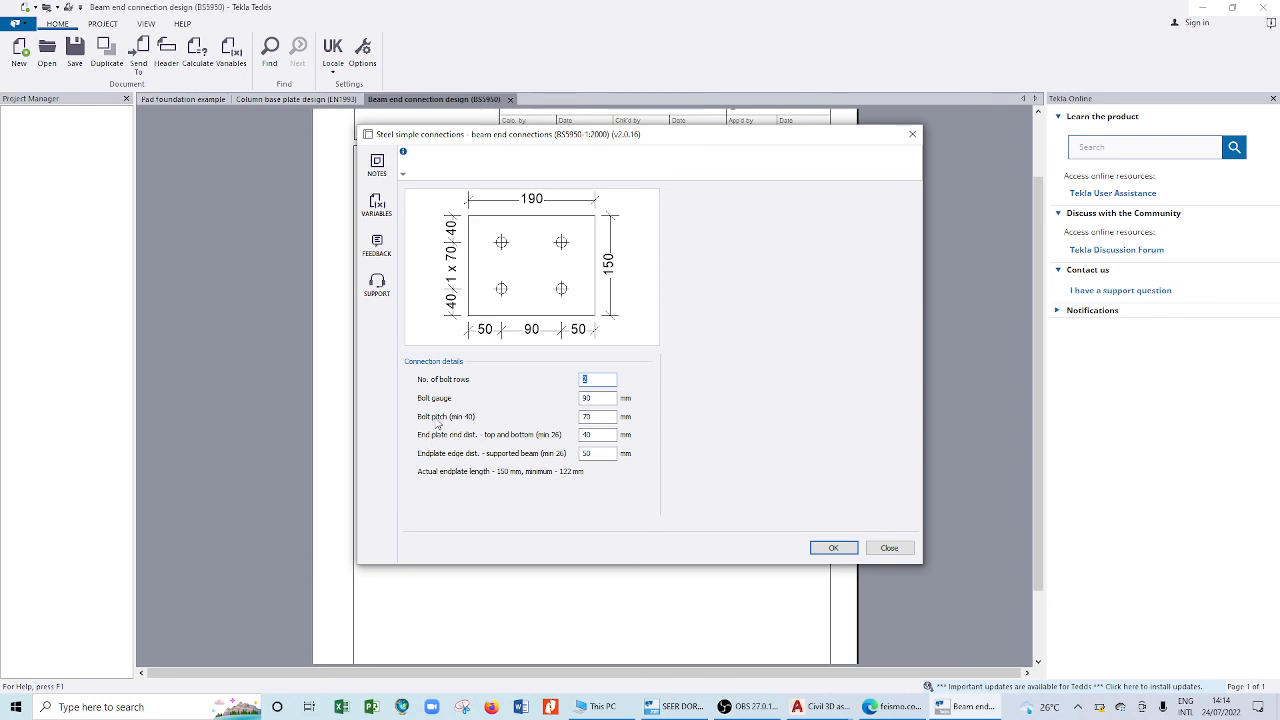
- Try three bolt rows on the endplate and return the number of bolt rows to 2
double_click(592, 416)
double_click(602, 381)
type("3")
left_click(596, 398)
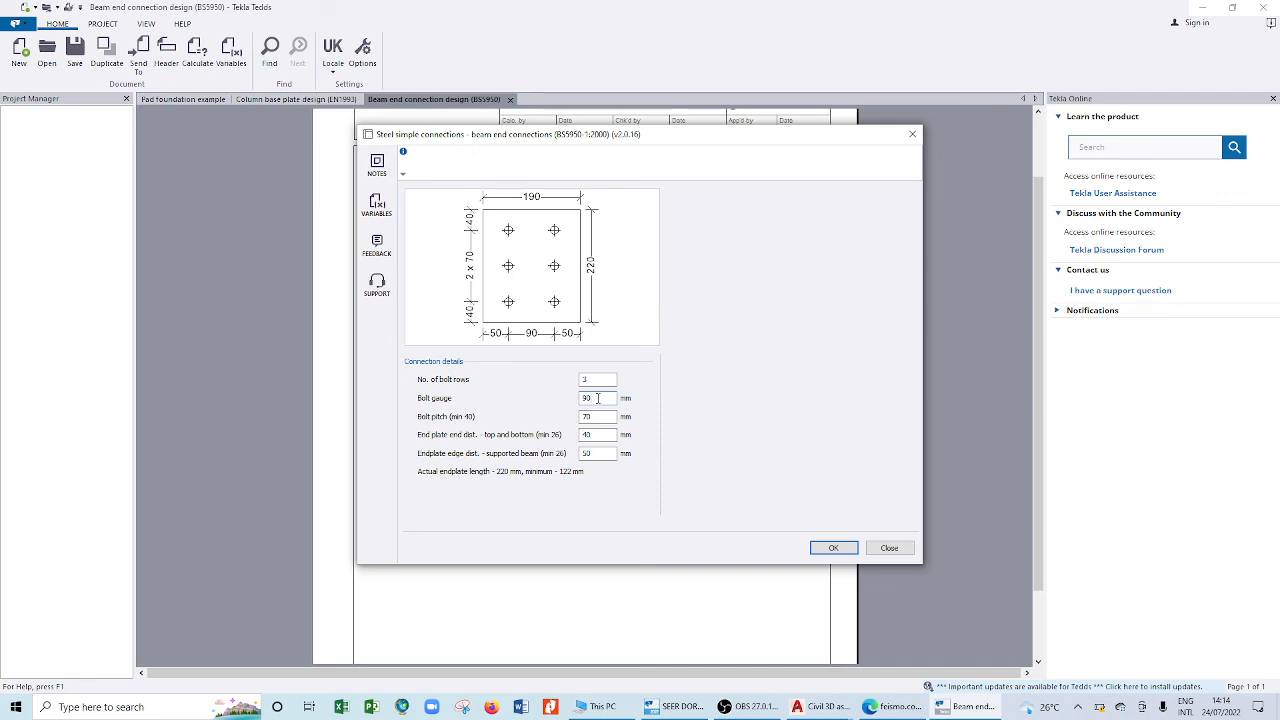
double_click(597, 379)
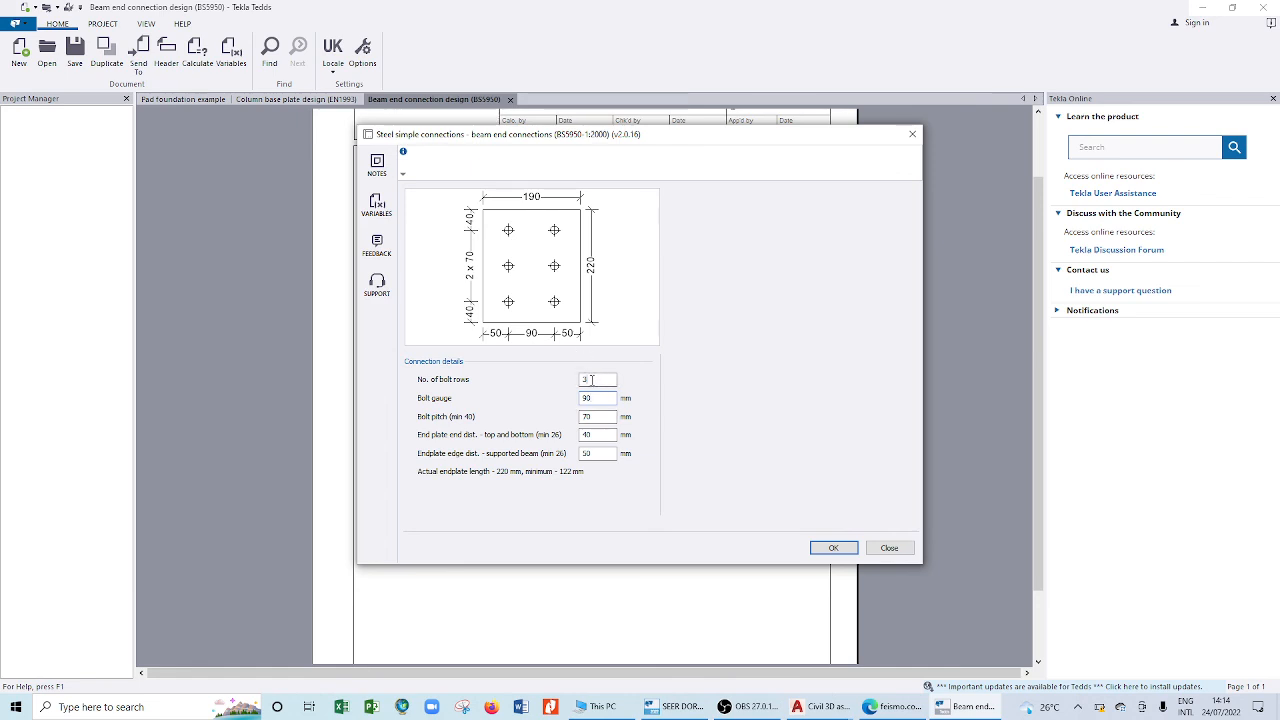
type("2")
left_click(598, 398)
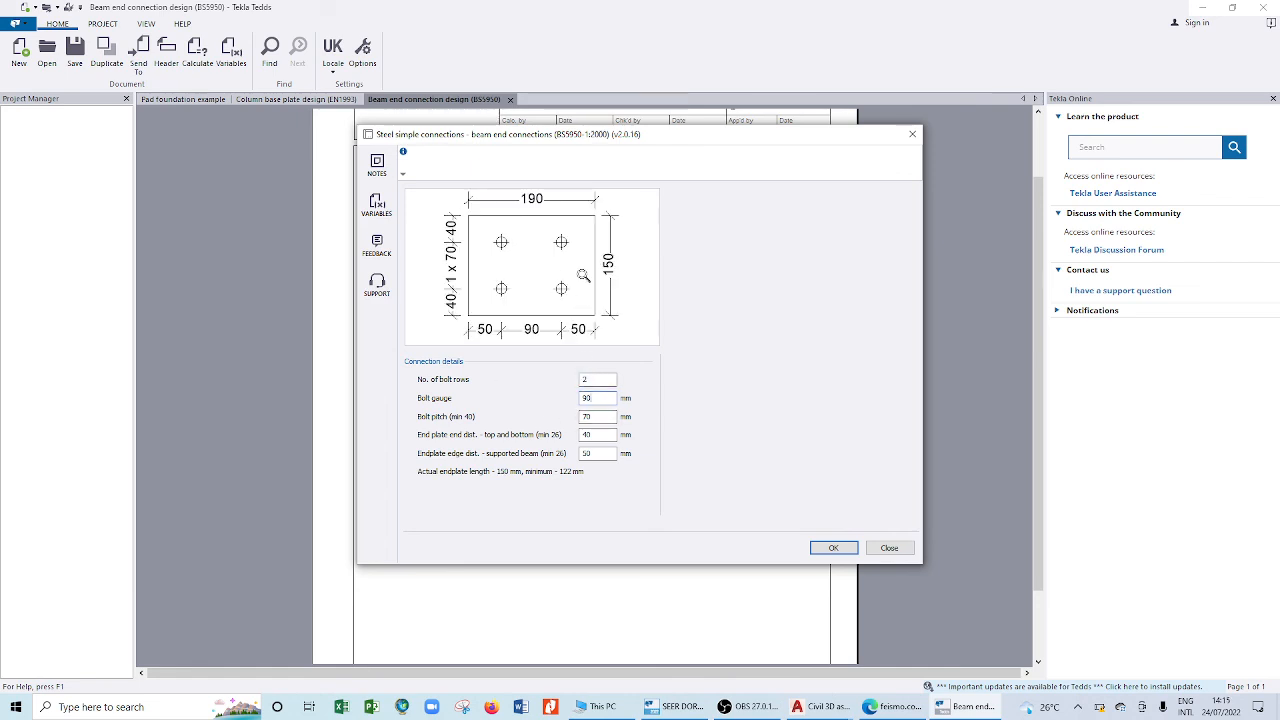
- Set the endplate's bolt pitch and bolt gauge to 60 mm each and apply the bolt spacing
double_click(597, 416)
type("6")
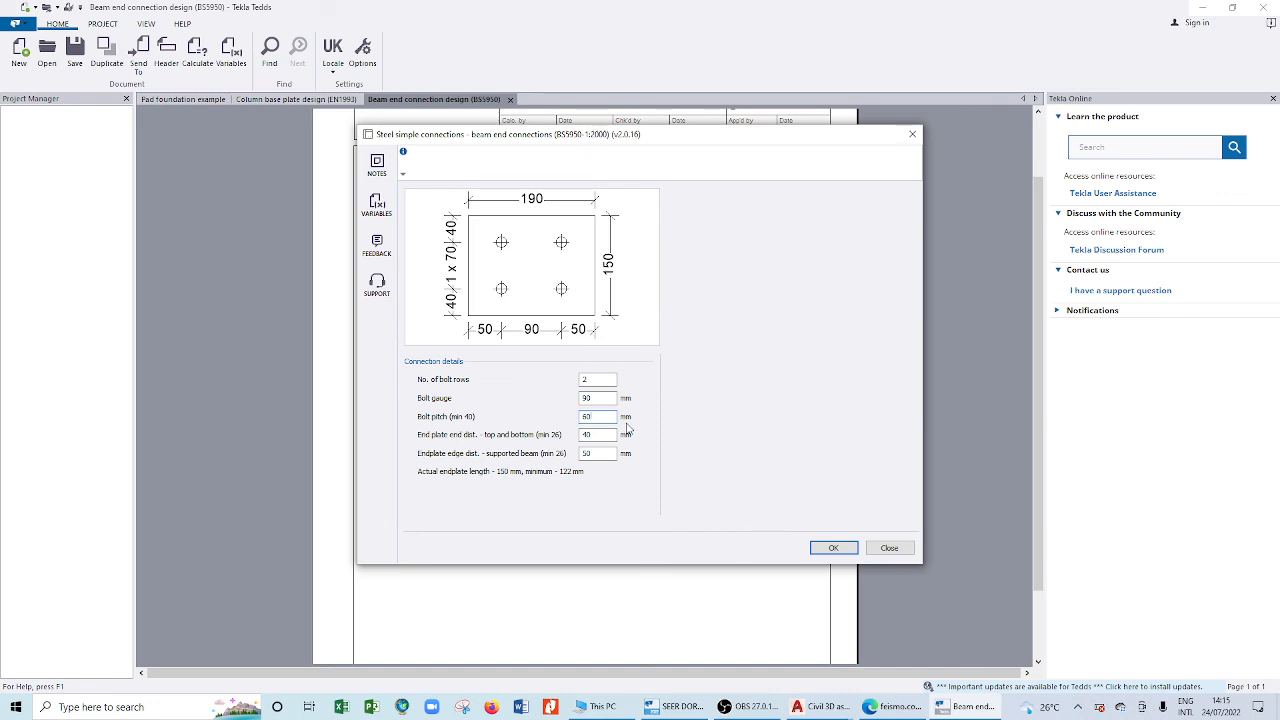
left_click(605, 398)
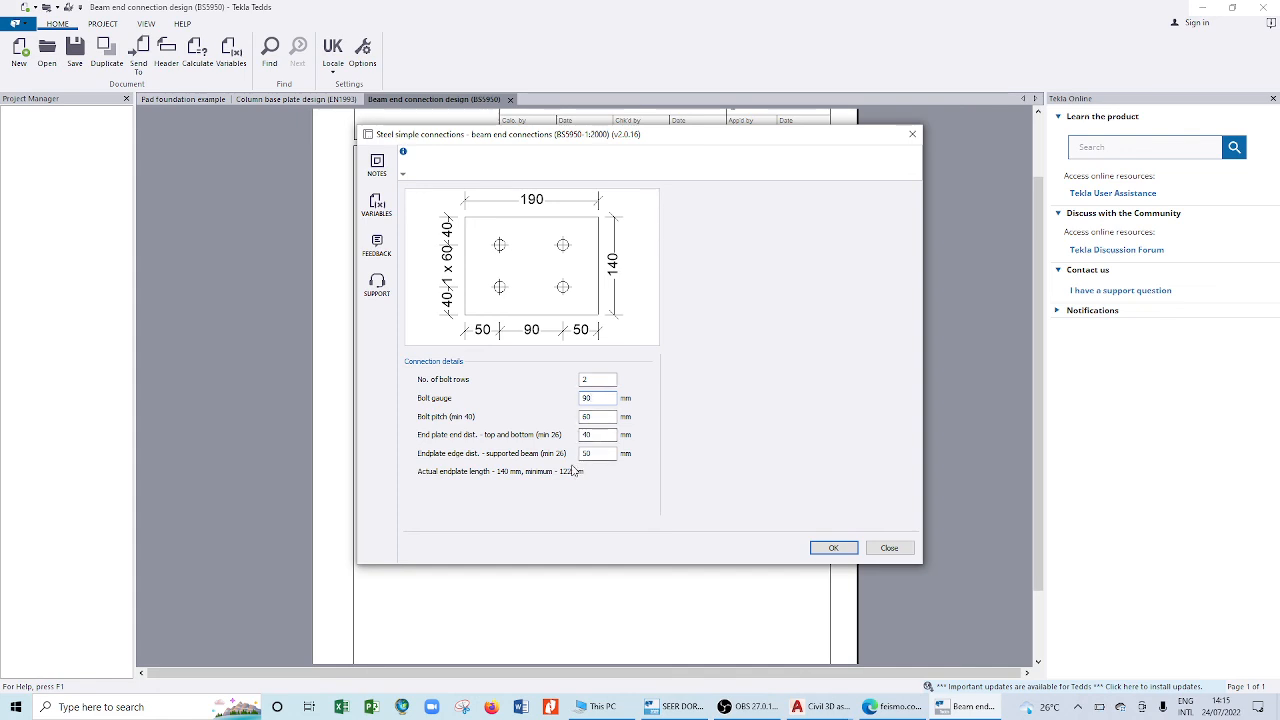
double_click(600, 398)
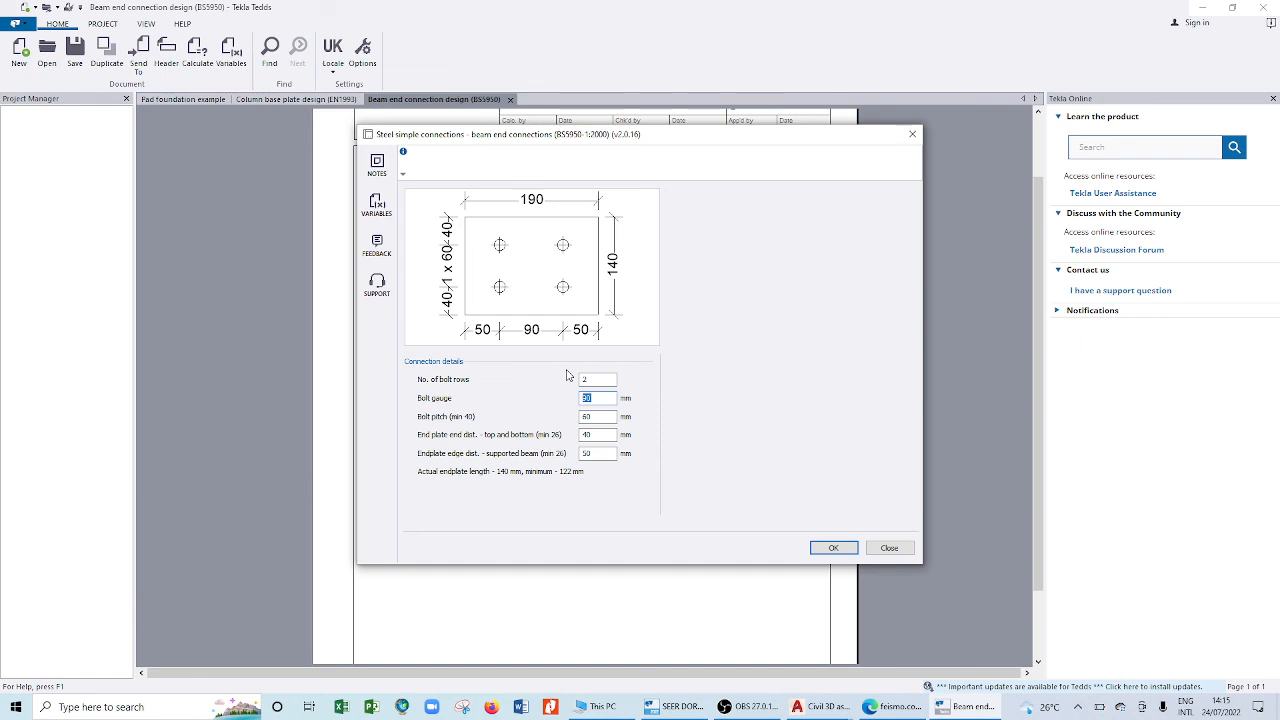
type("60")
left_click(591, 418)
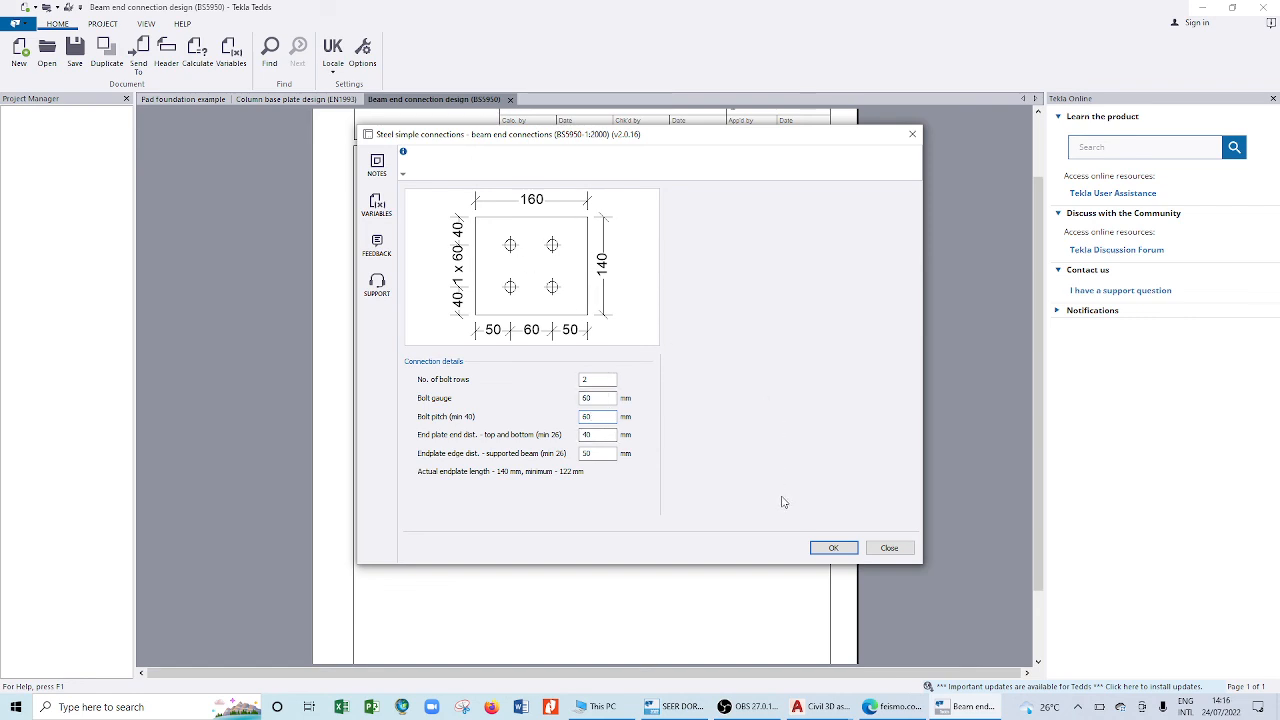
left_click(832, 550)
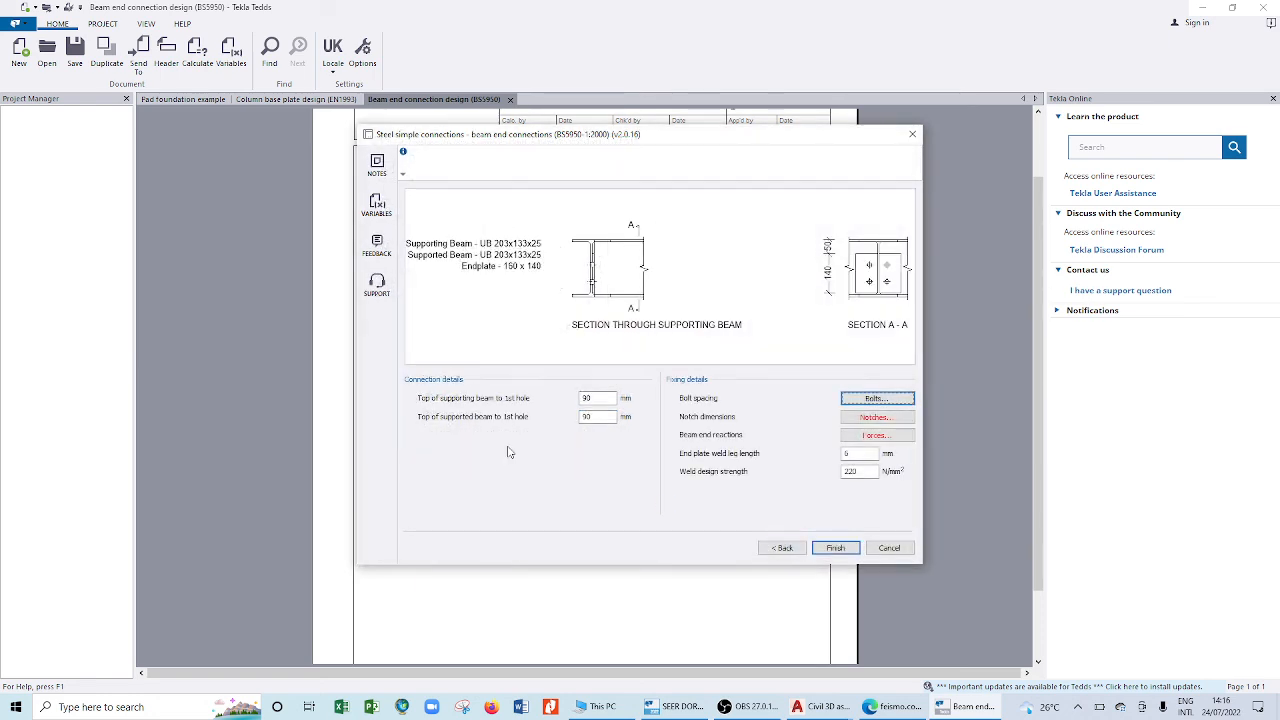
- Accept top and bottom notch dimensions of 73.75 mm length and 50 mm depth
left_click(870, 420)
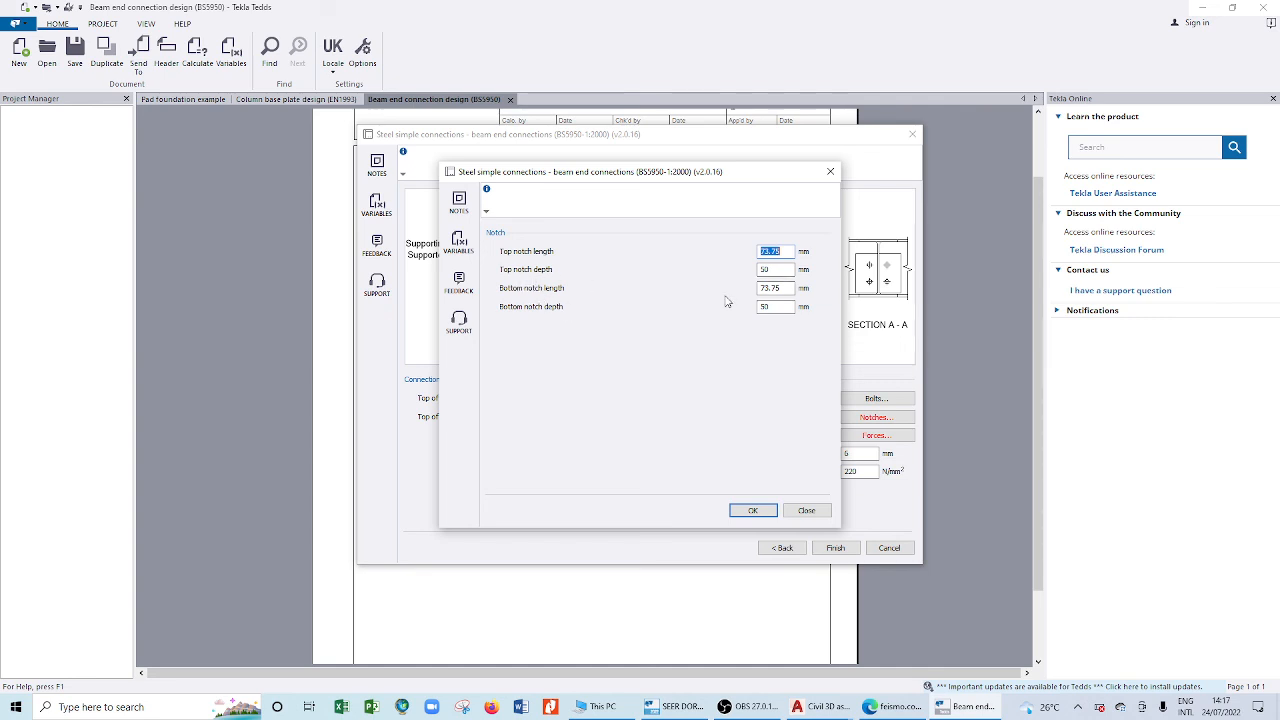
left_click(760, 510)
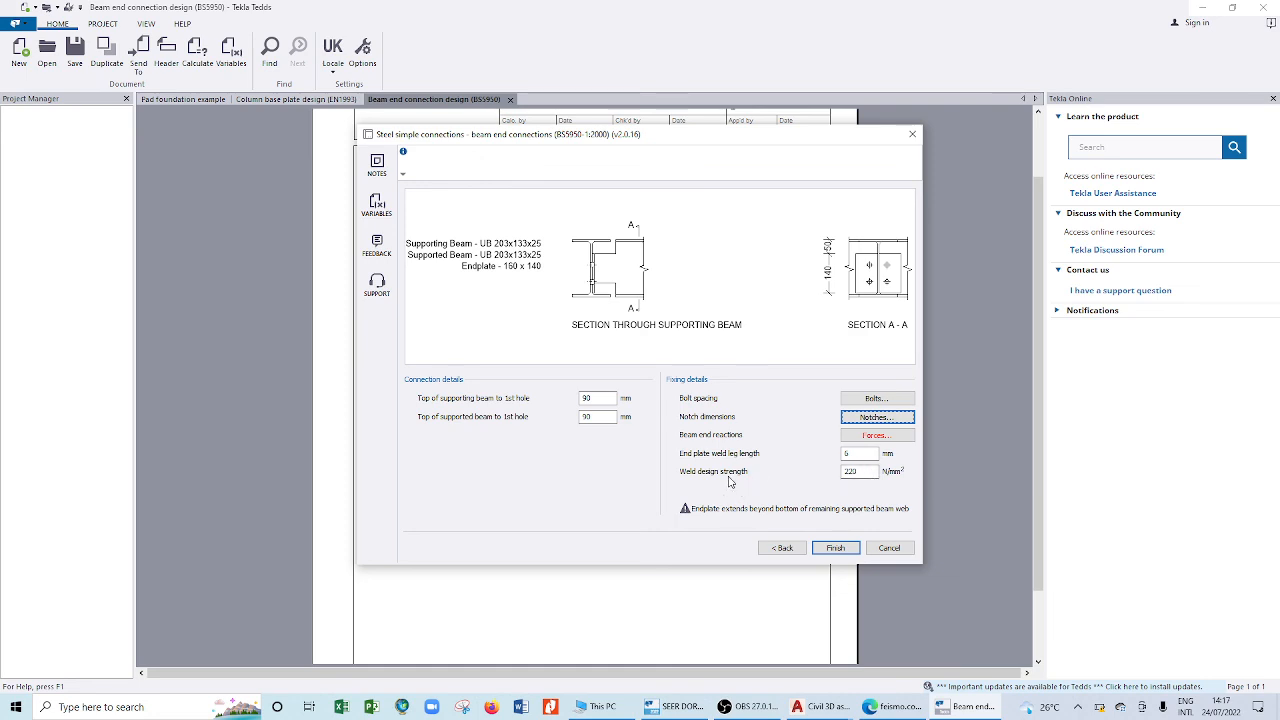
- Examine the lower end of the endplate against the bottom notch and supporting beam's root in the section sketch
left_click(648, 326)
left_click(494, 257)
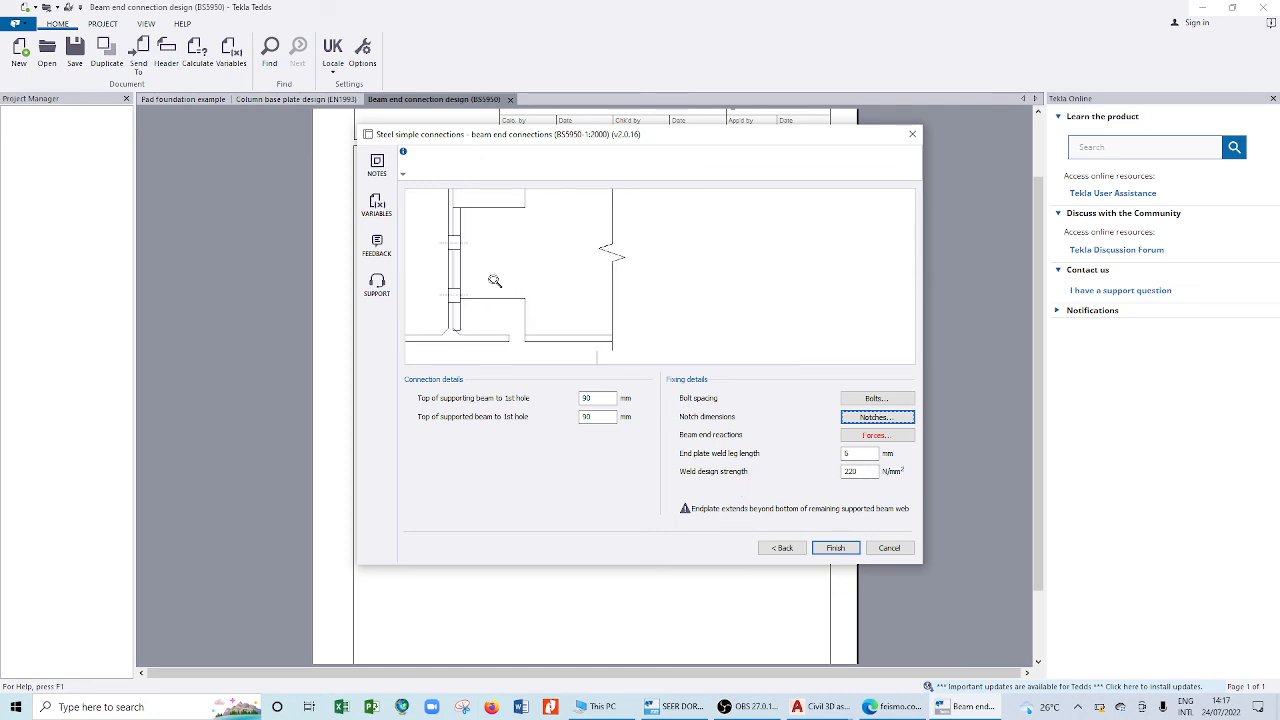
left_click(456, 331)
scroll(650, 312, "down", 2)
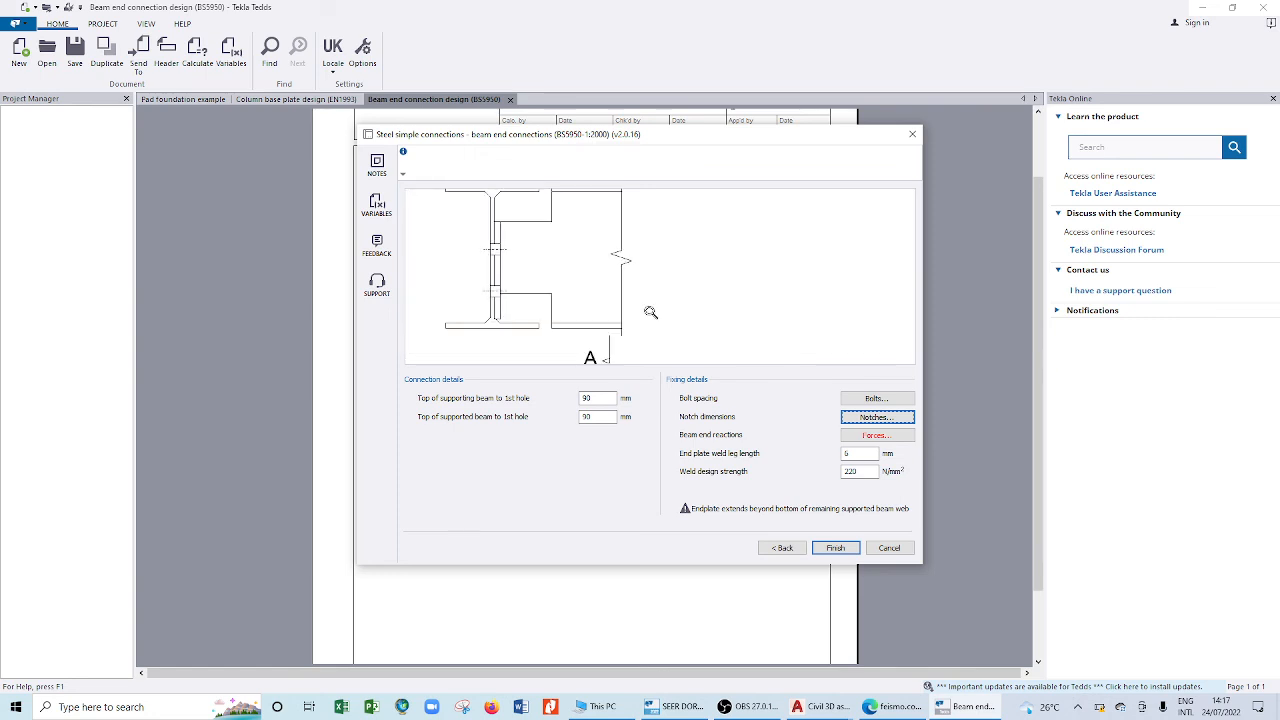
left_click_drag(464, 283, 552, 341)
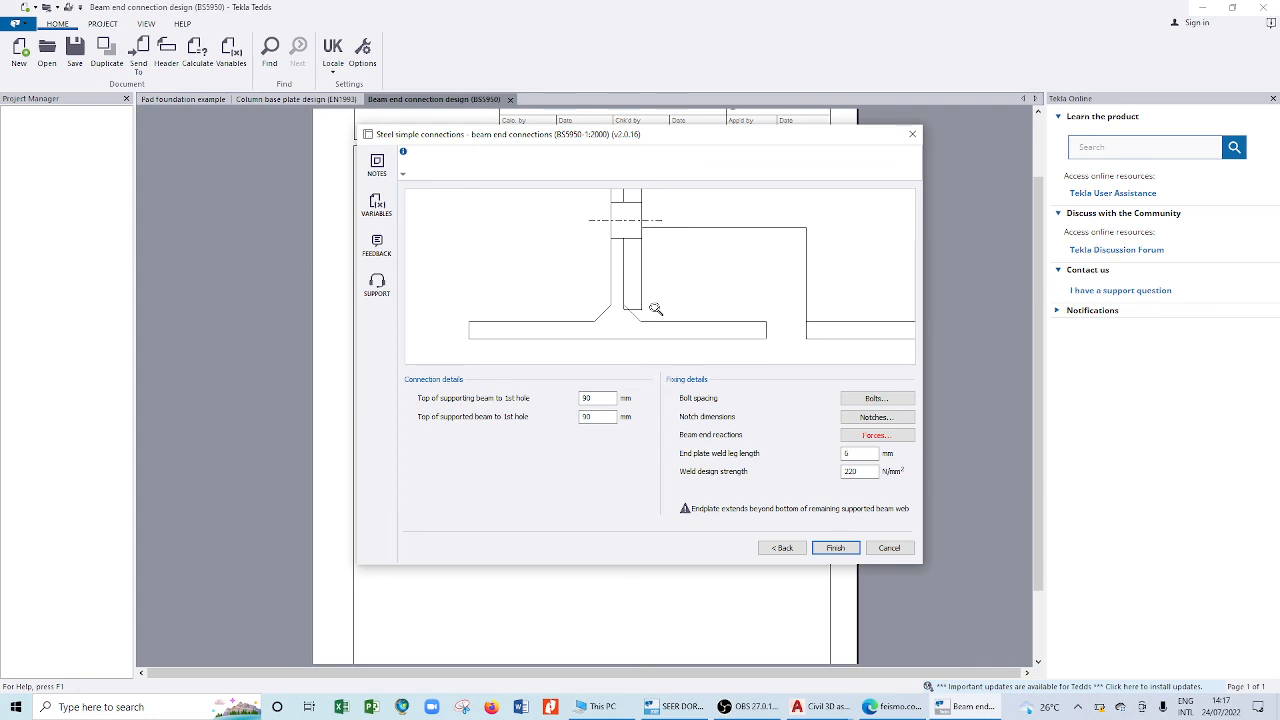
scroll(632, 308, "down", 3)
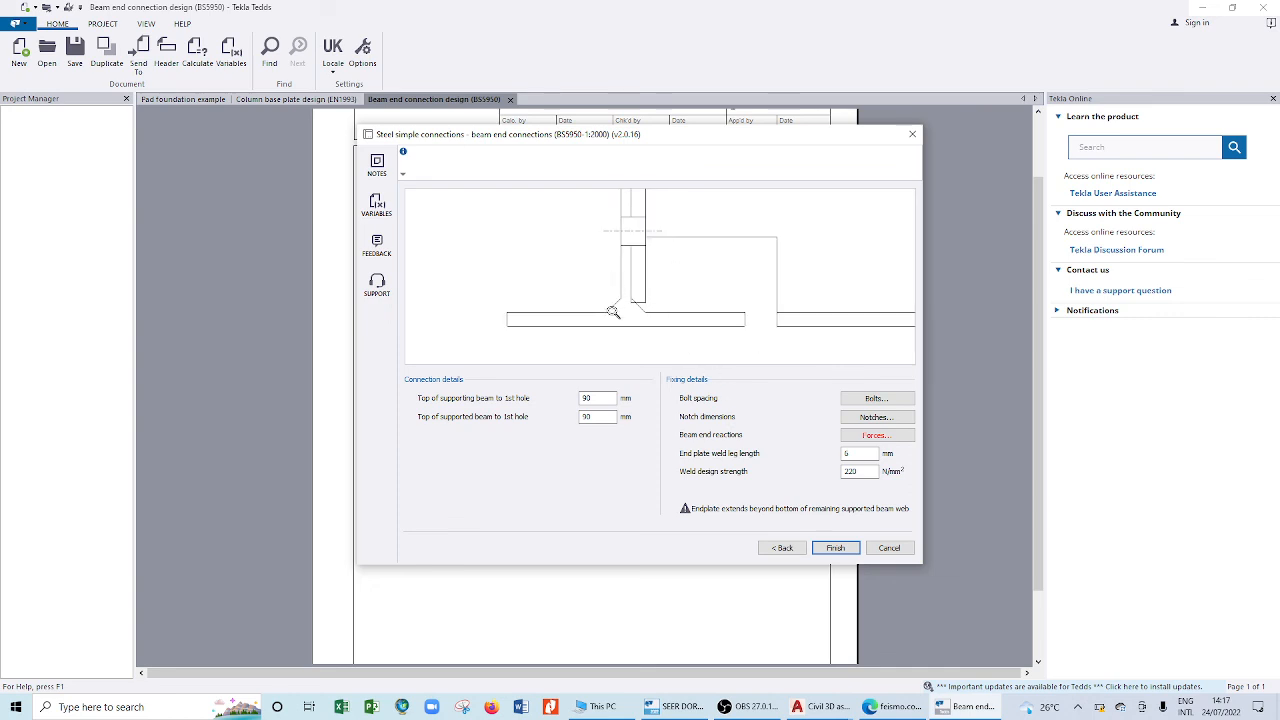
scroll(626, 308, "down", 2)
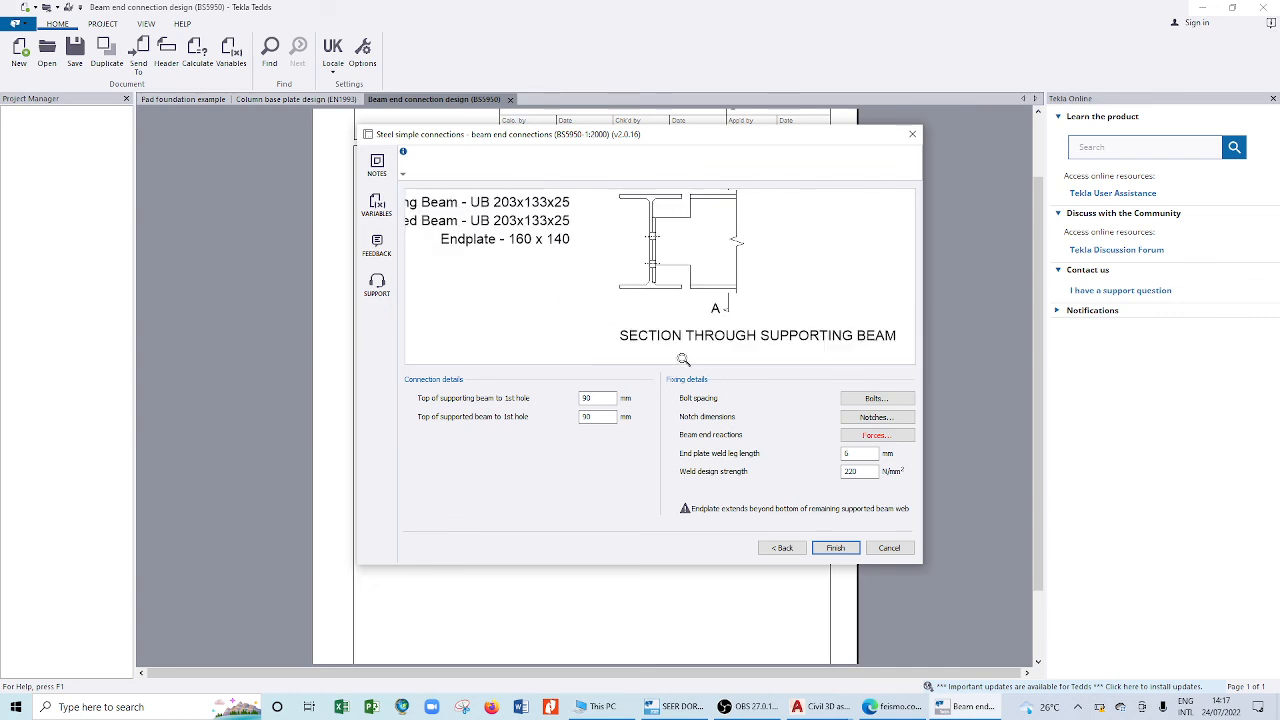
- Set the endplate's bolt pitch to 45 mm and apply the bolt spacing
left_click(874, 399)
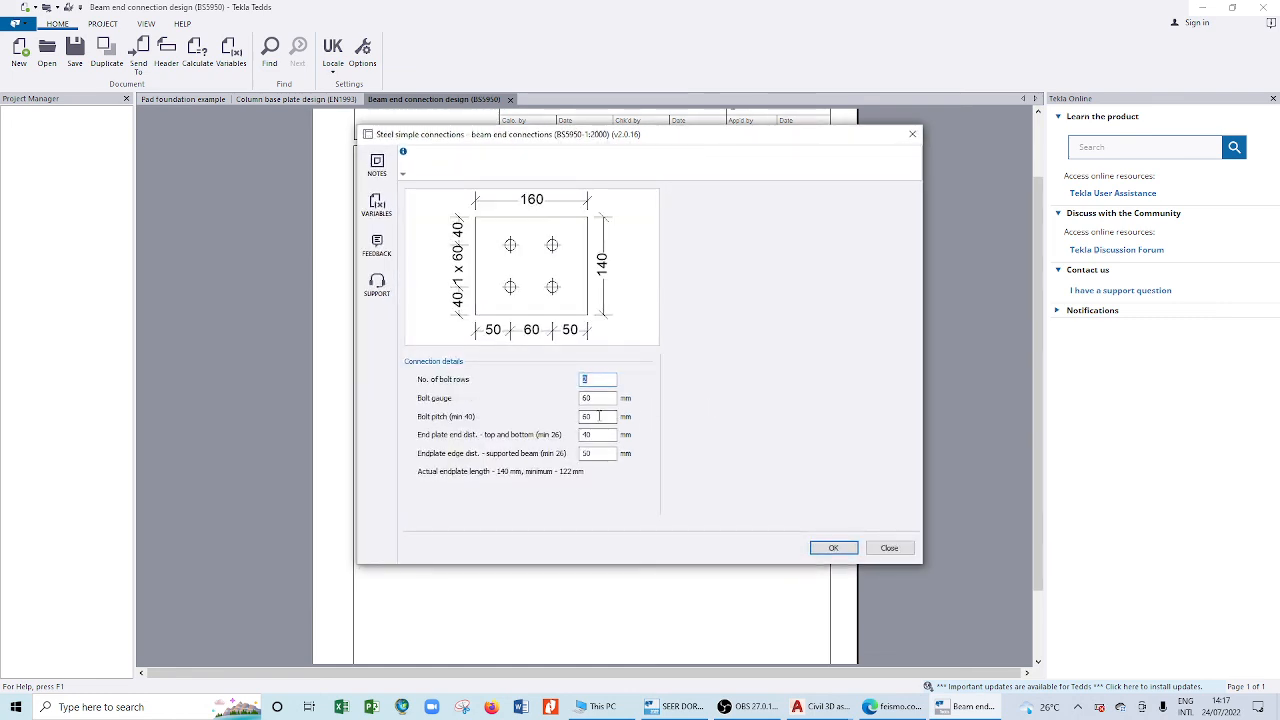
left_click_drag(599, 418, 545, 422)
type("45")
left_click(591, 398)
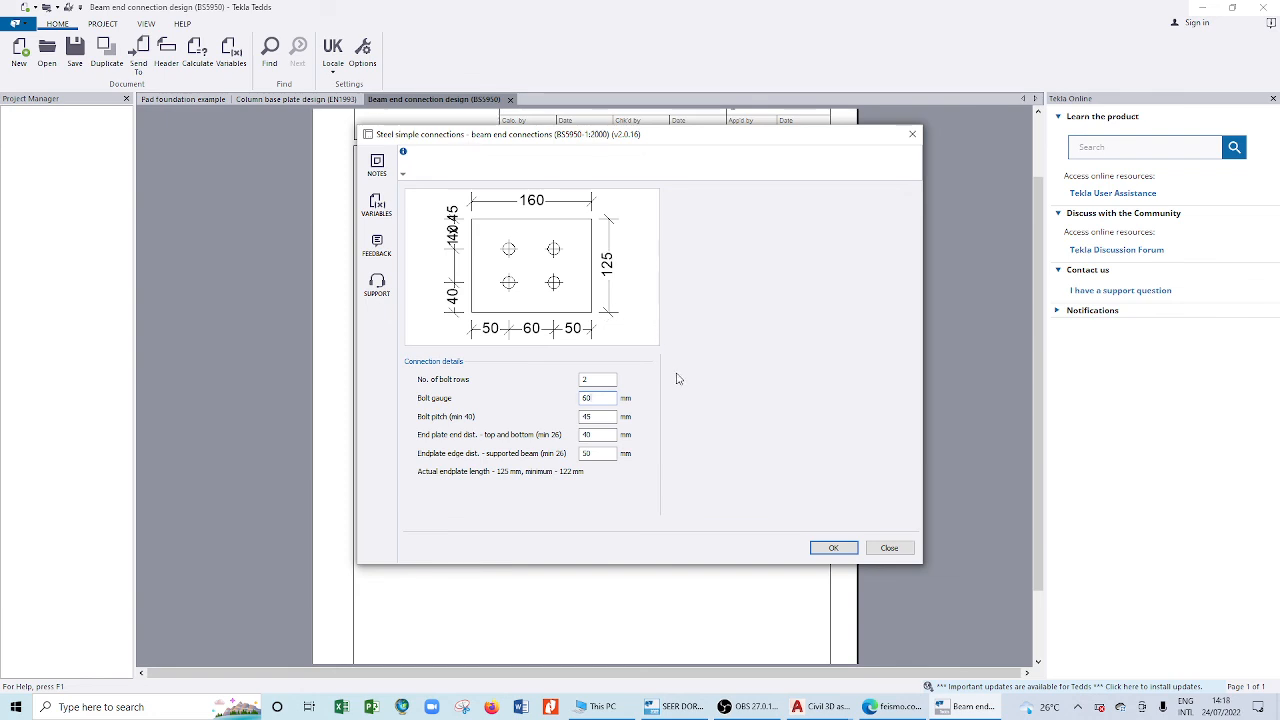
left_click(833, 547)
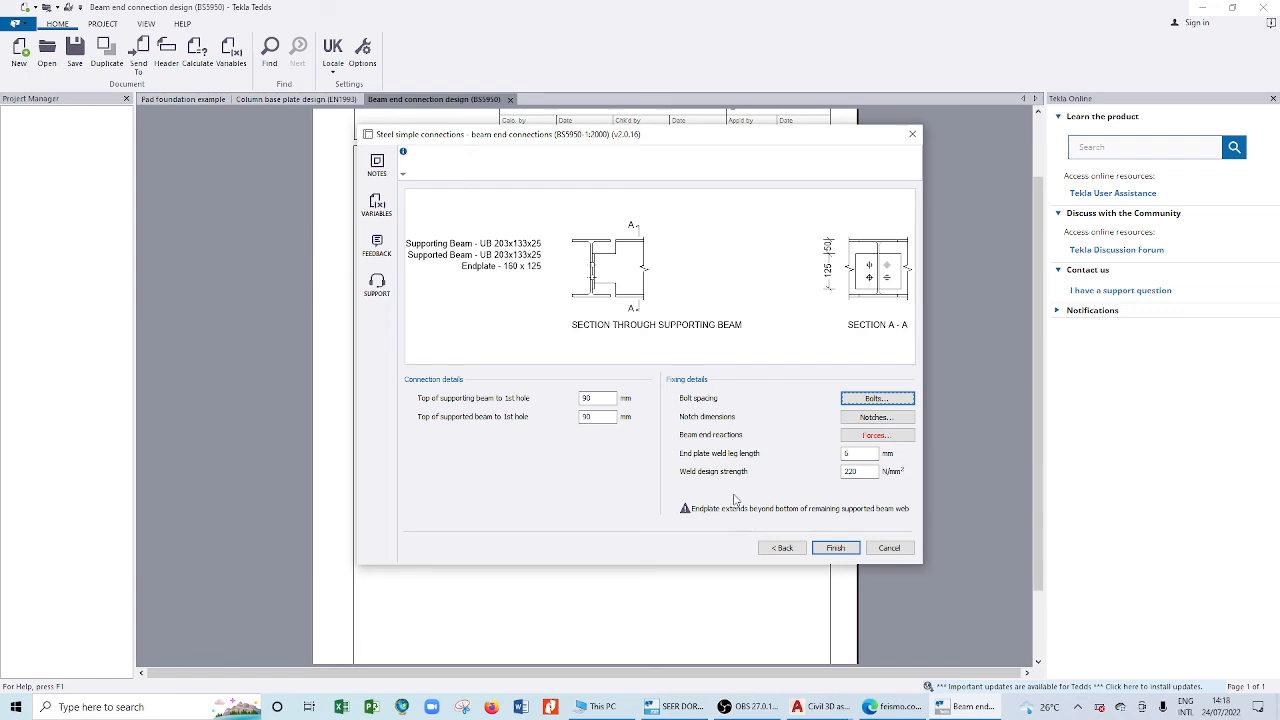
- Check the endplate length against the notched beam web in the section sketch and revisit the calculation options
mouse_move(598, 258)
scroll(597, 284, "up", 1)
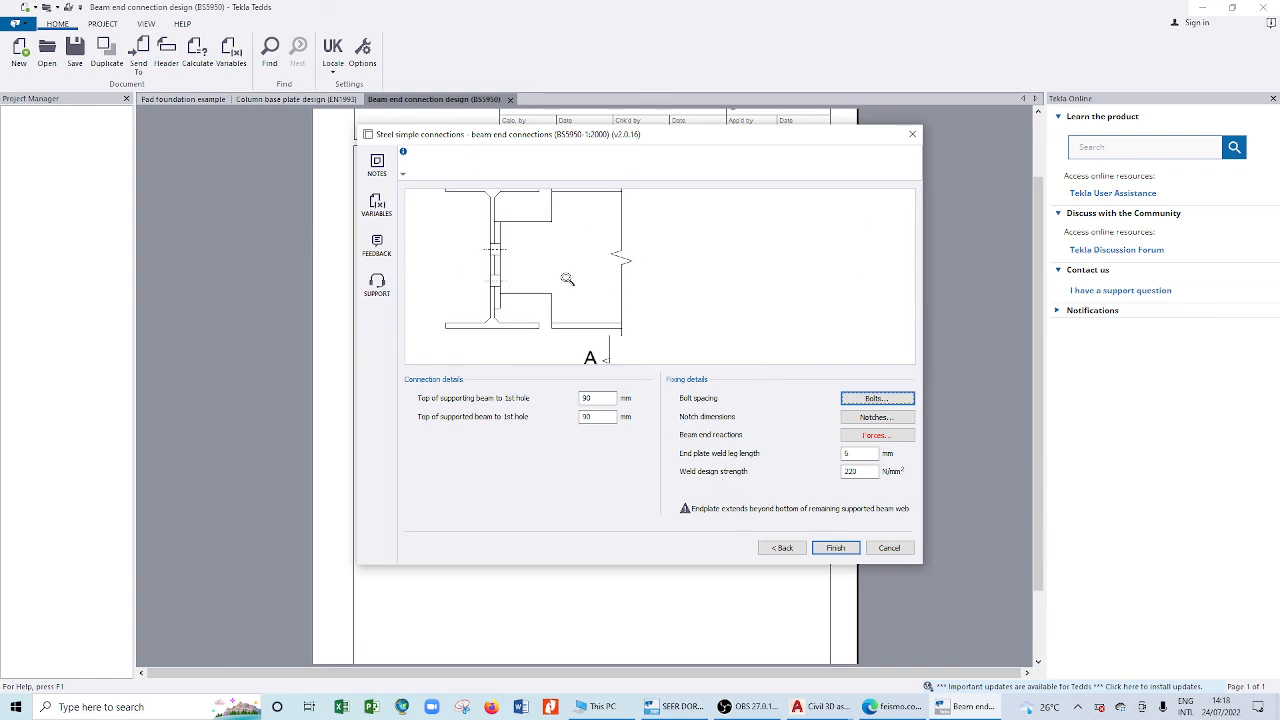
scroll(600, 292, "down", 3)
scroll(601, 293, "down", 1)
scroll(588, 270, "up", 1)
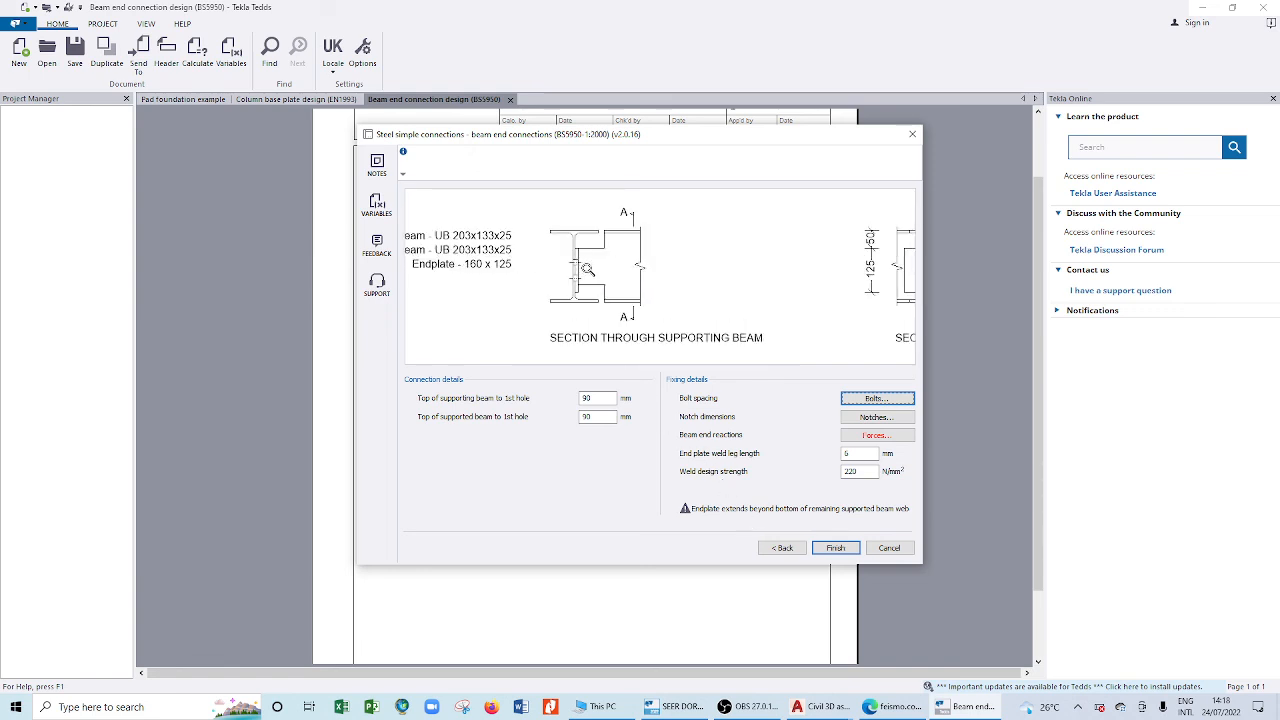
scroll(592, 250, "up", 1)
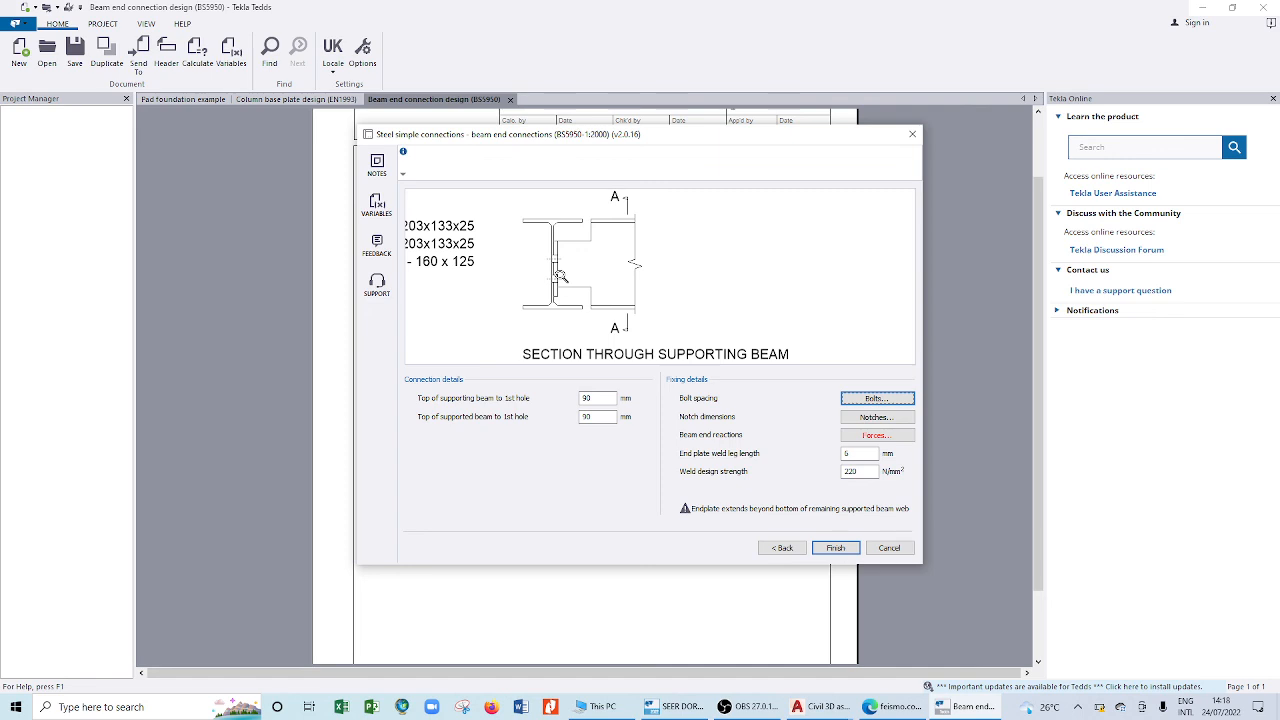
left_click(781, 547)
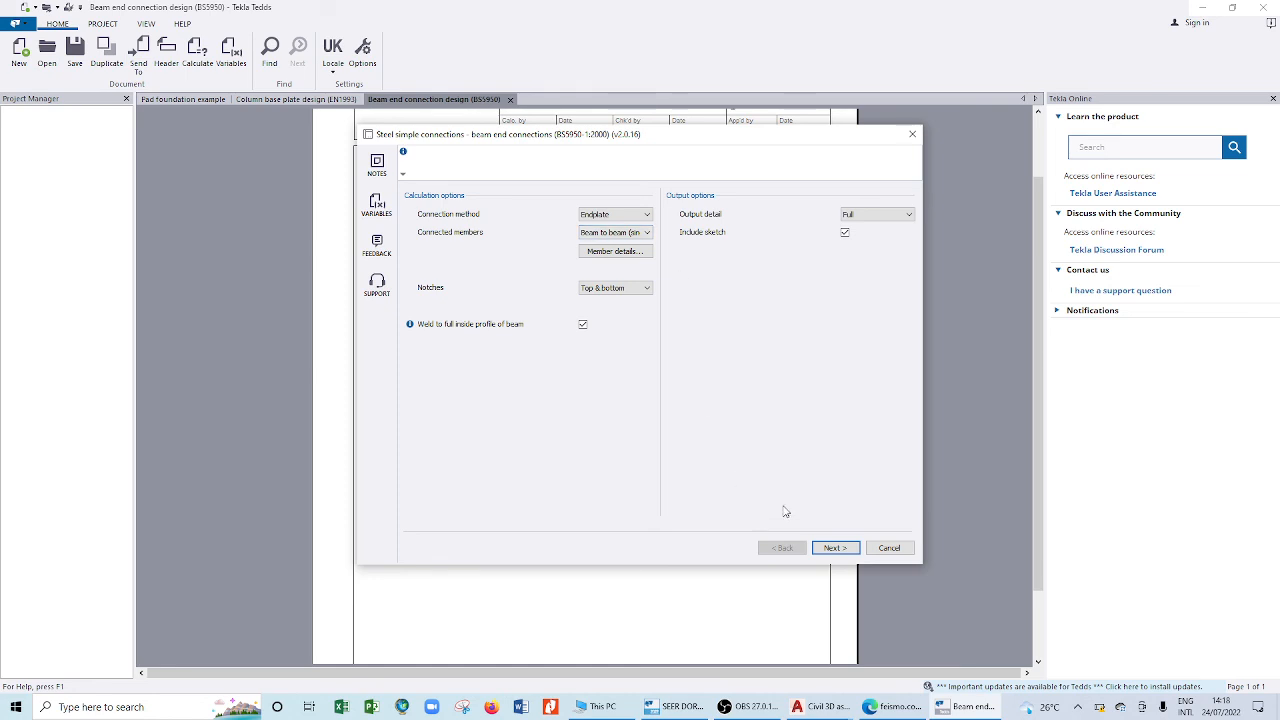
left_click(833, 548)
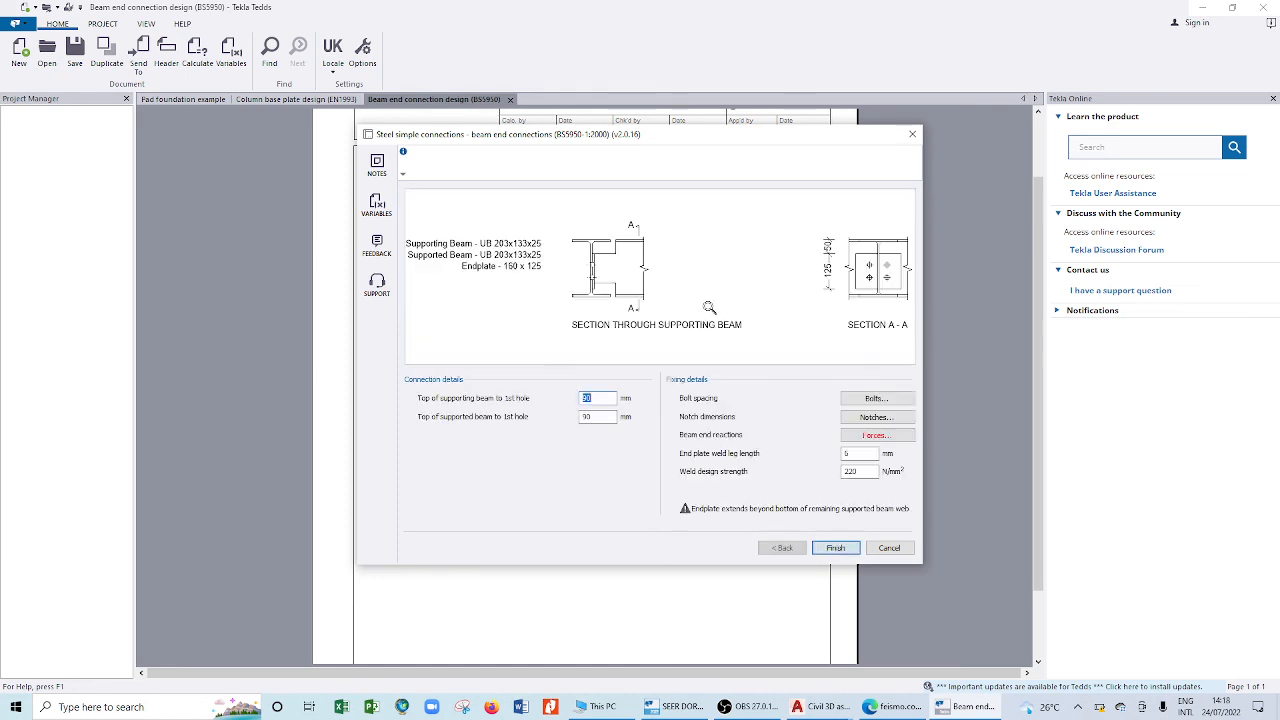
- Reopen the bolt spacing settings and set the endplate edge distance on the supported beam to 40 mm
left_click(877, 398)
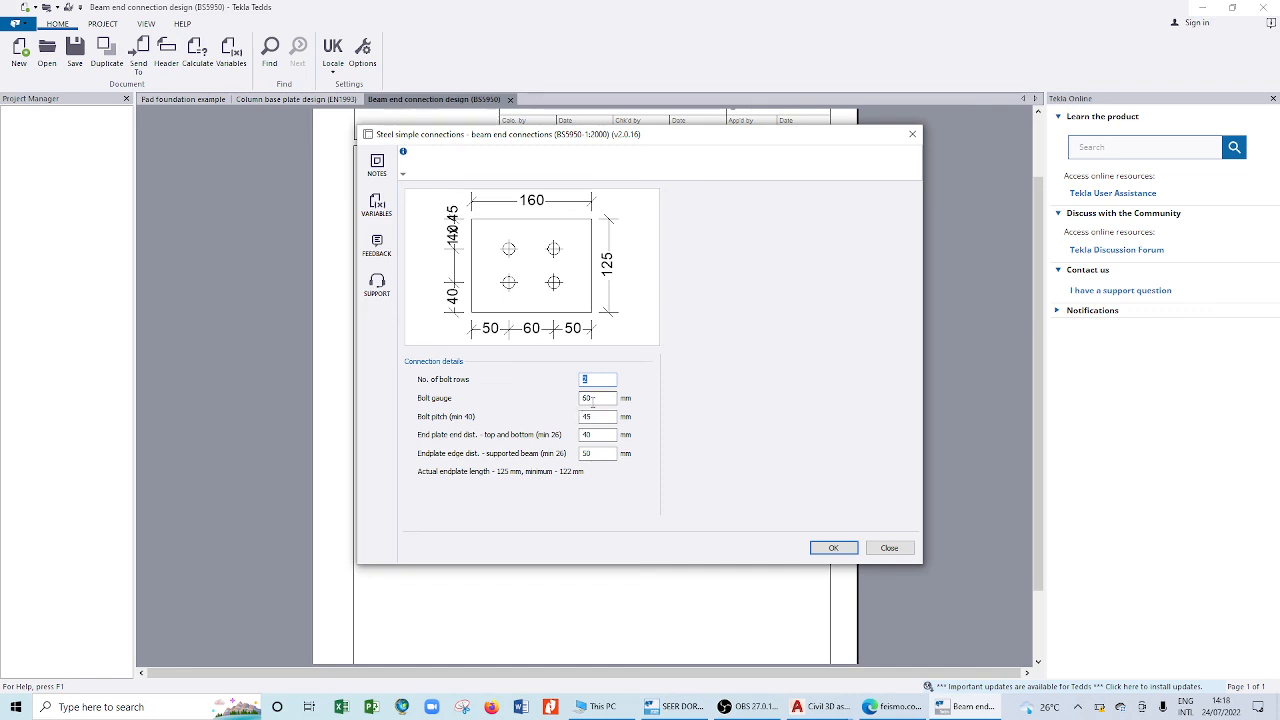
left_click(593, 399)
left_click_drag(597, 455, 557, 456)
type("40")
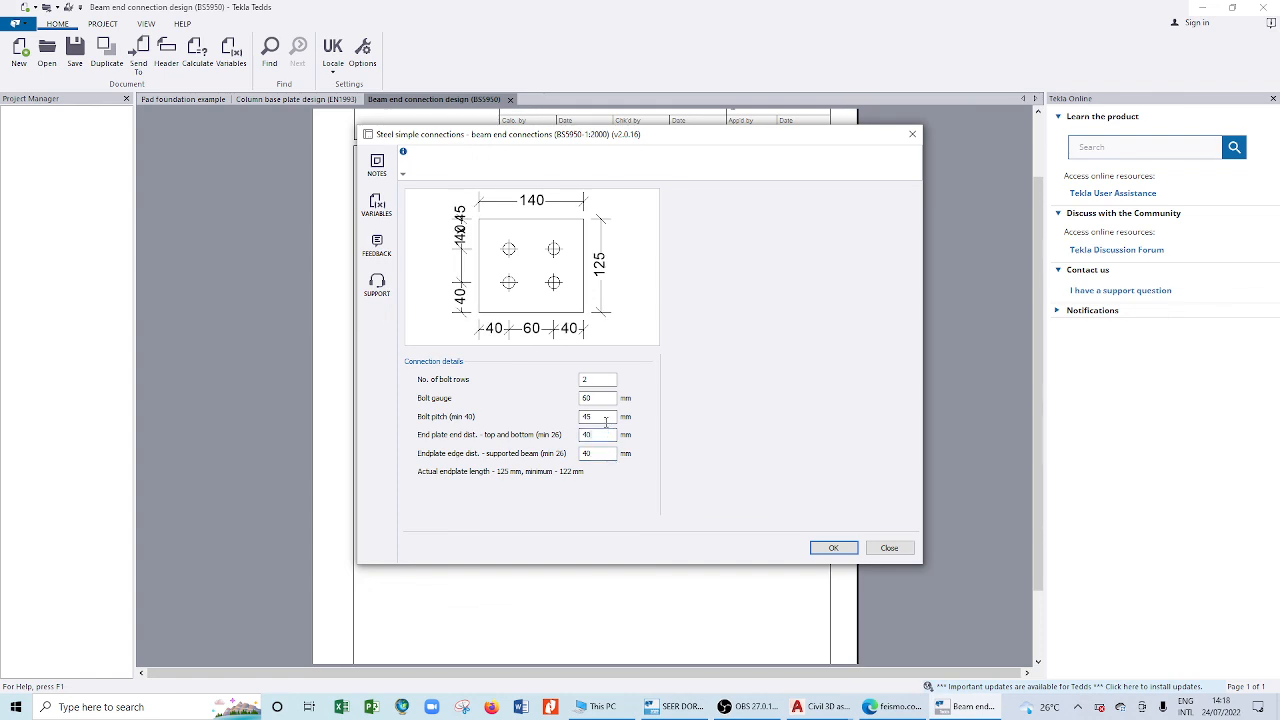
- Set the endplate's end distance to 35 mm and bolt pitch to 40 mm, and try to apply the bolt spacing
left_click_drag(596, 434, 527, 429)
type("35")
left_click(596, 416)
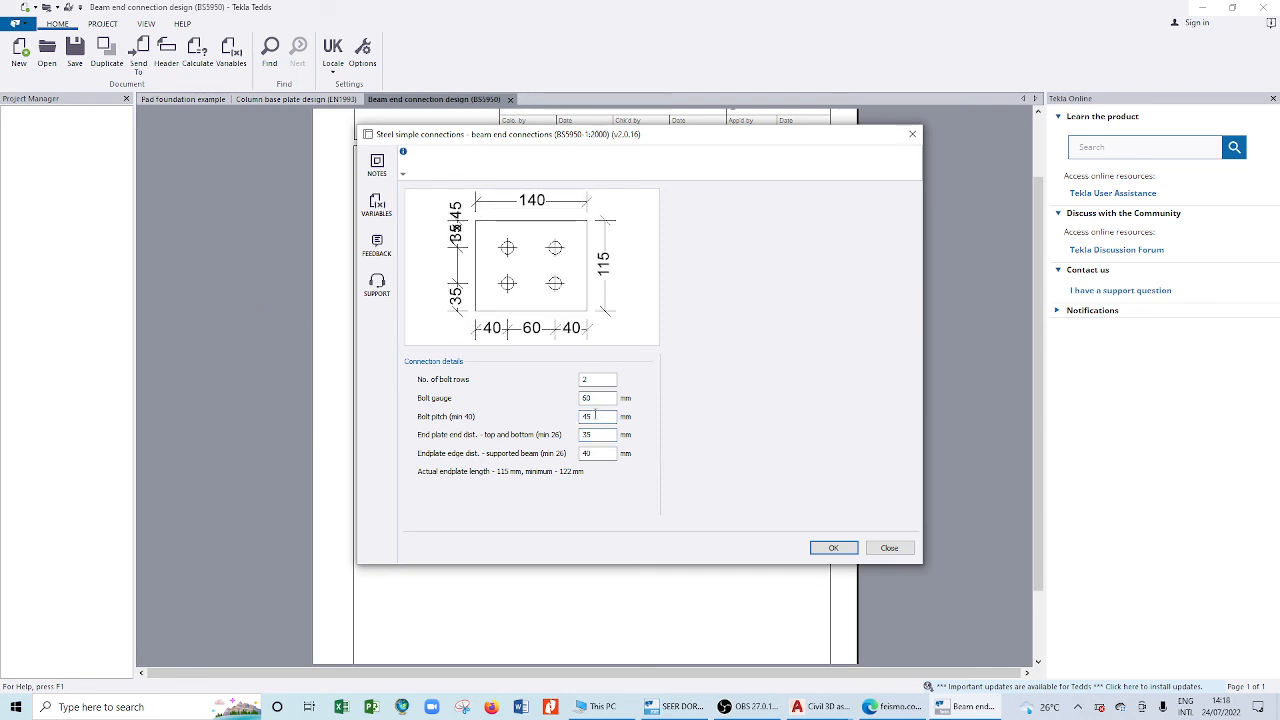
left_click_drag(596, 416, 586, 417)
type("40")
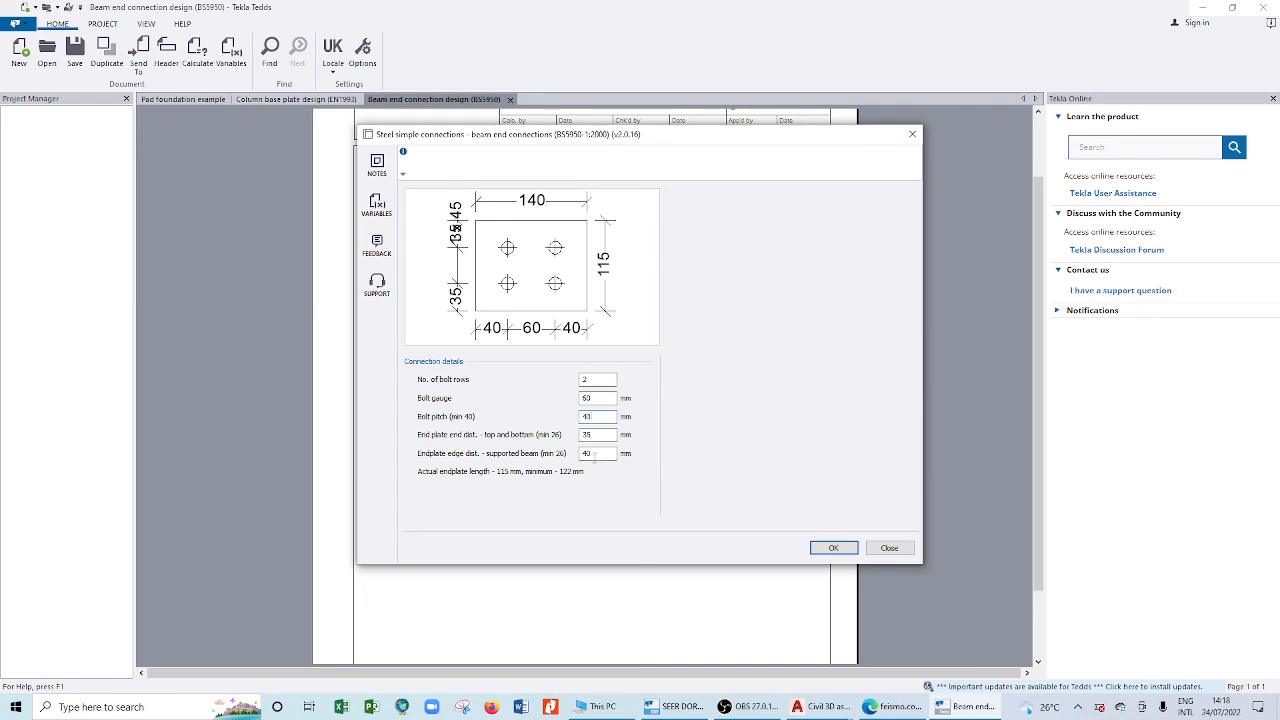
left_click(598, 435)
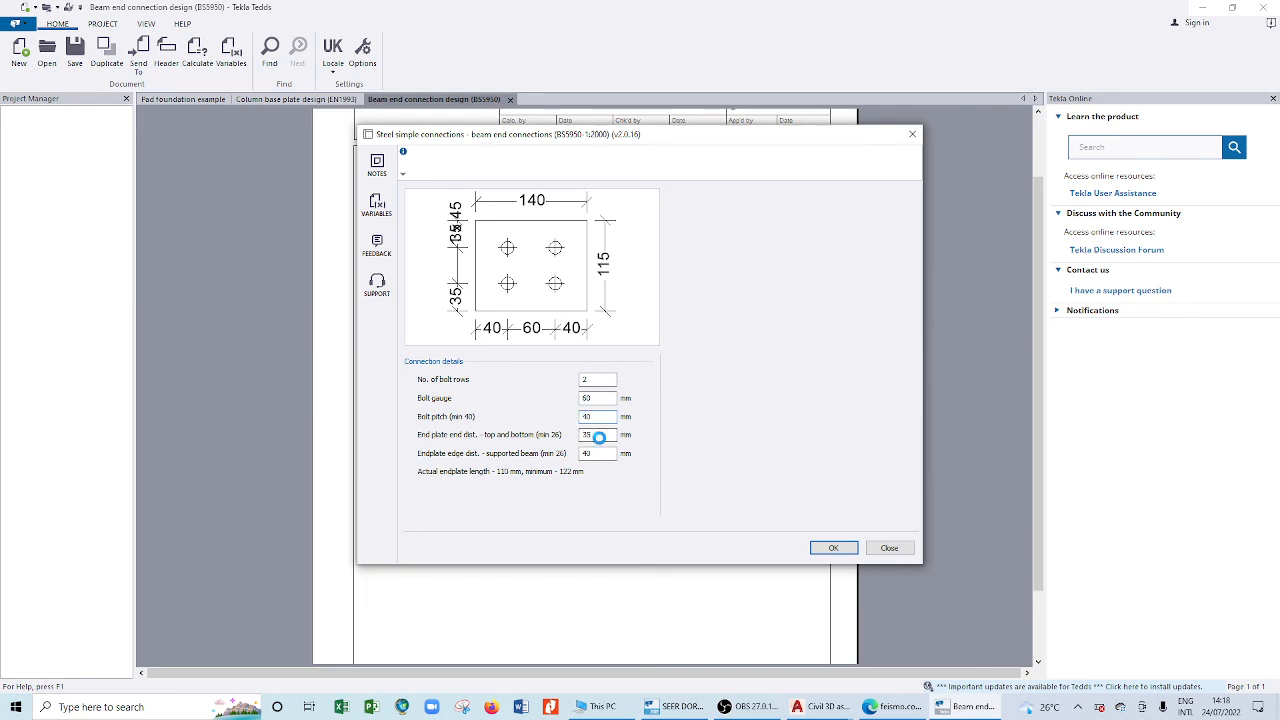
left_click(830, 547)
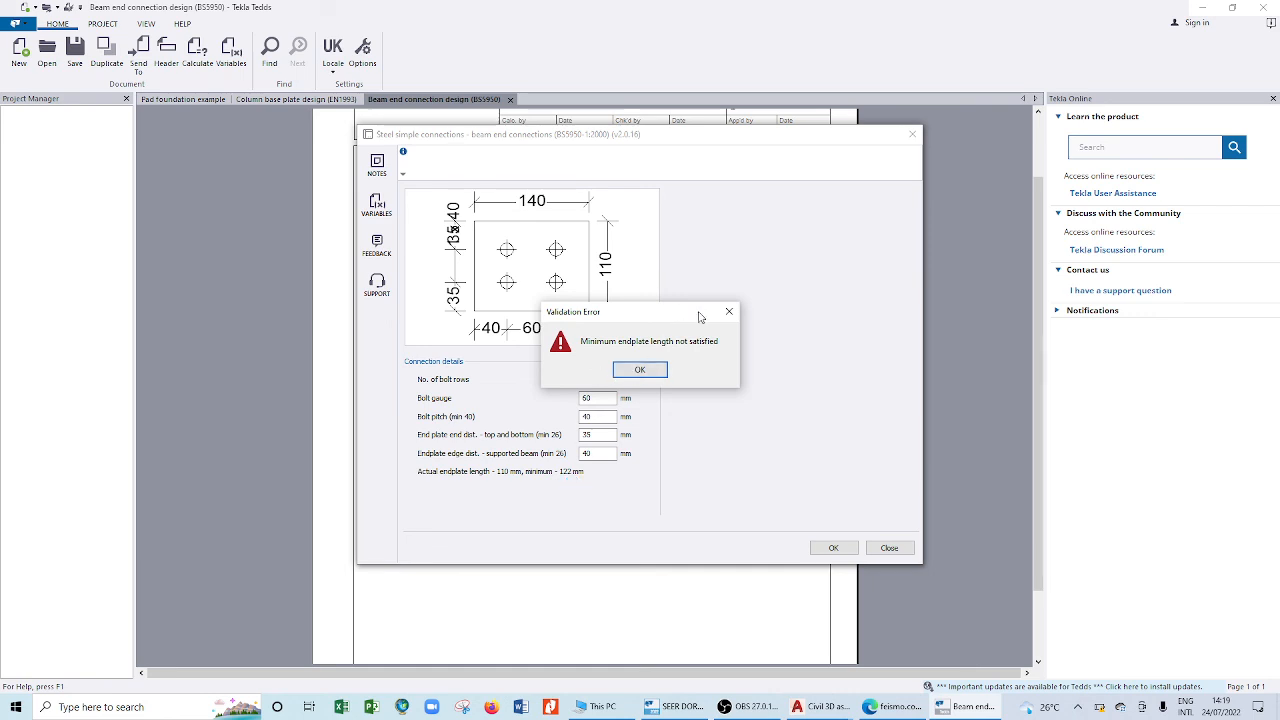
left_click(646, 372)
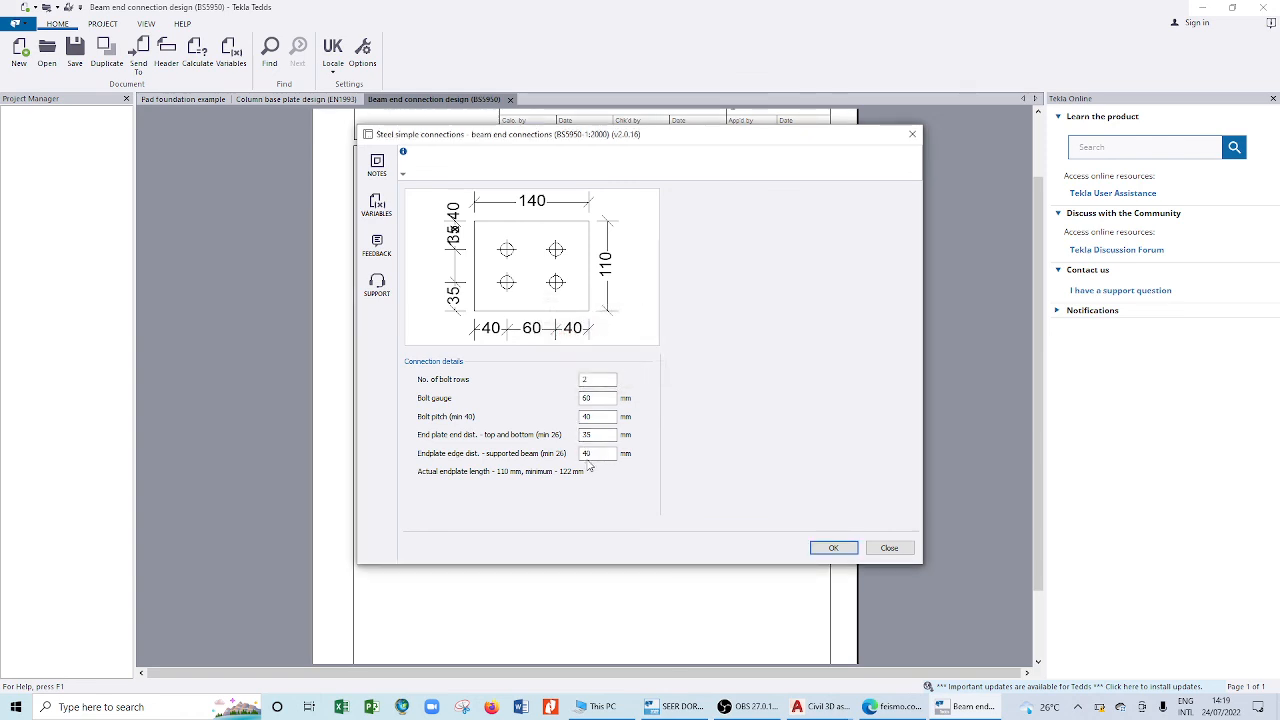
- Set the endplate's top and bottom end distance to 40 mm
double_click(594, 434)
type("40")
left_click(594, 418)
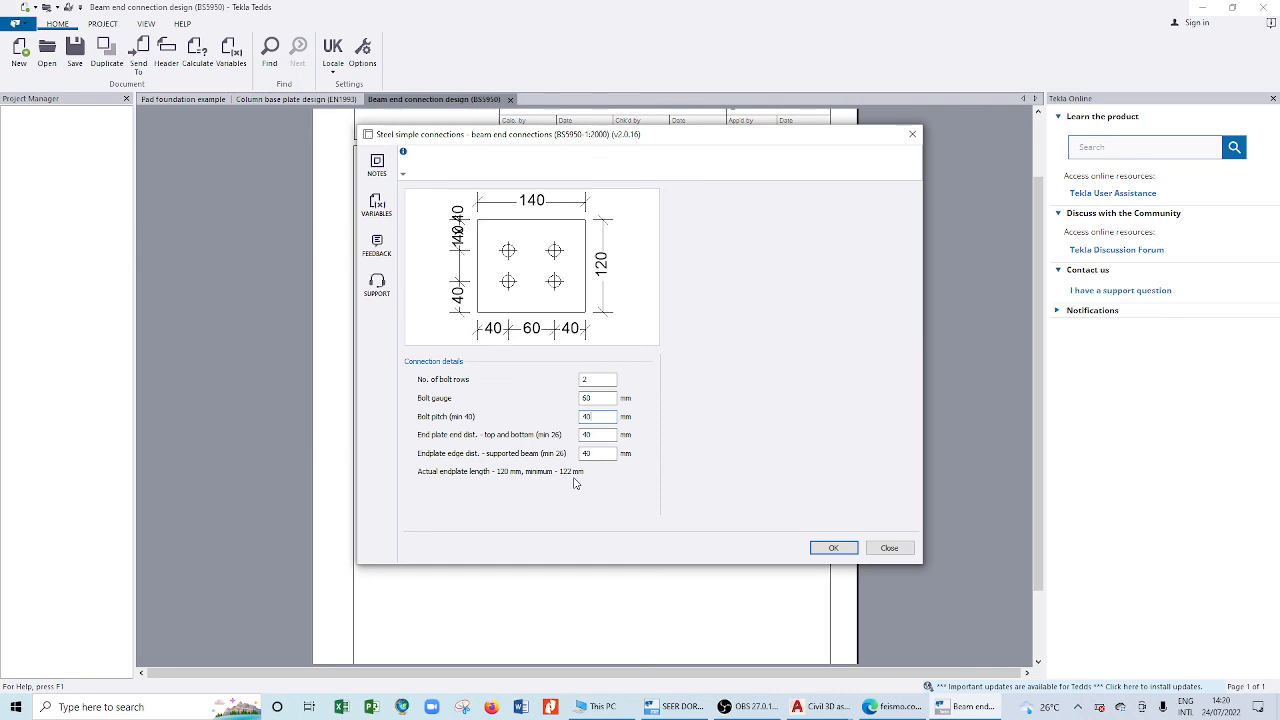
- Set the endplate's top and bottom end distance to 42 mm
left_click(592, 435)
left_click(583, 453)
left_click(593, 435)
left_click_drag(593, 435, 568, 437)
type("4")
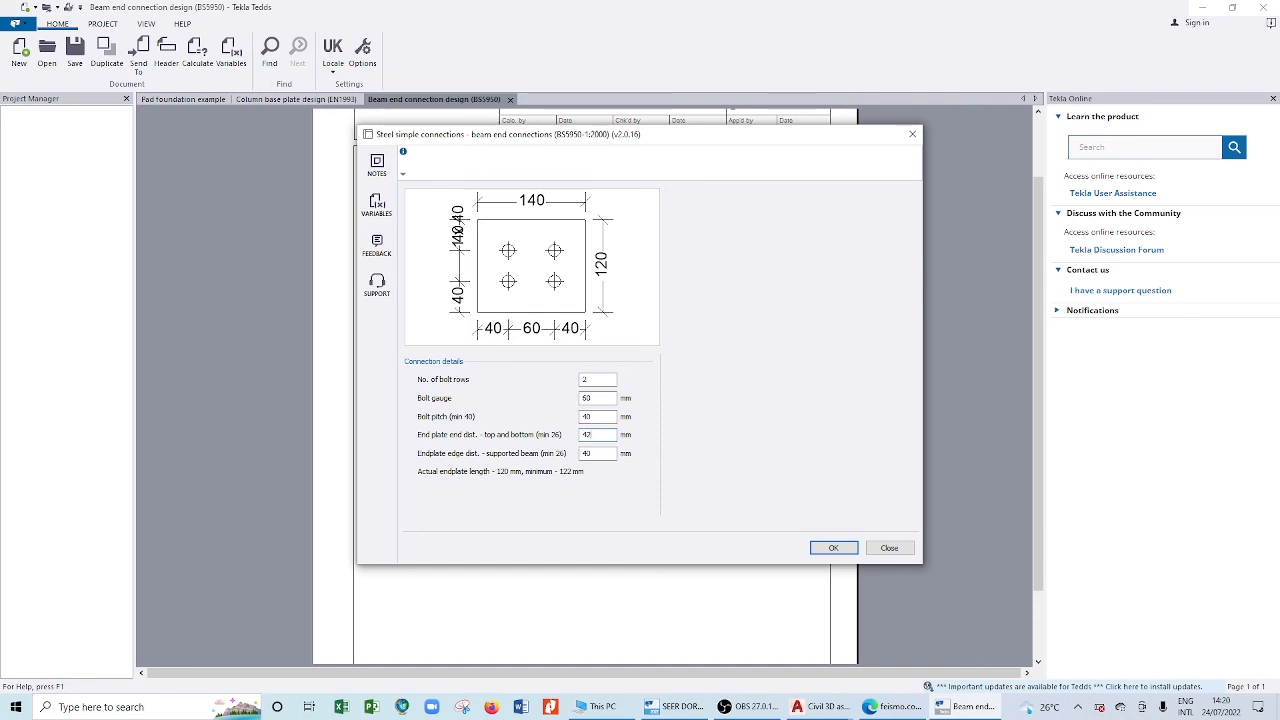